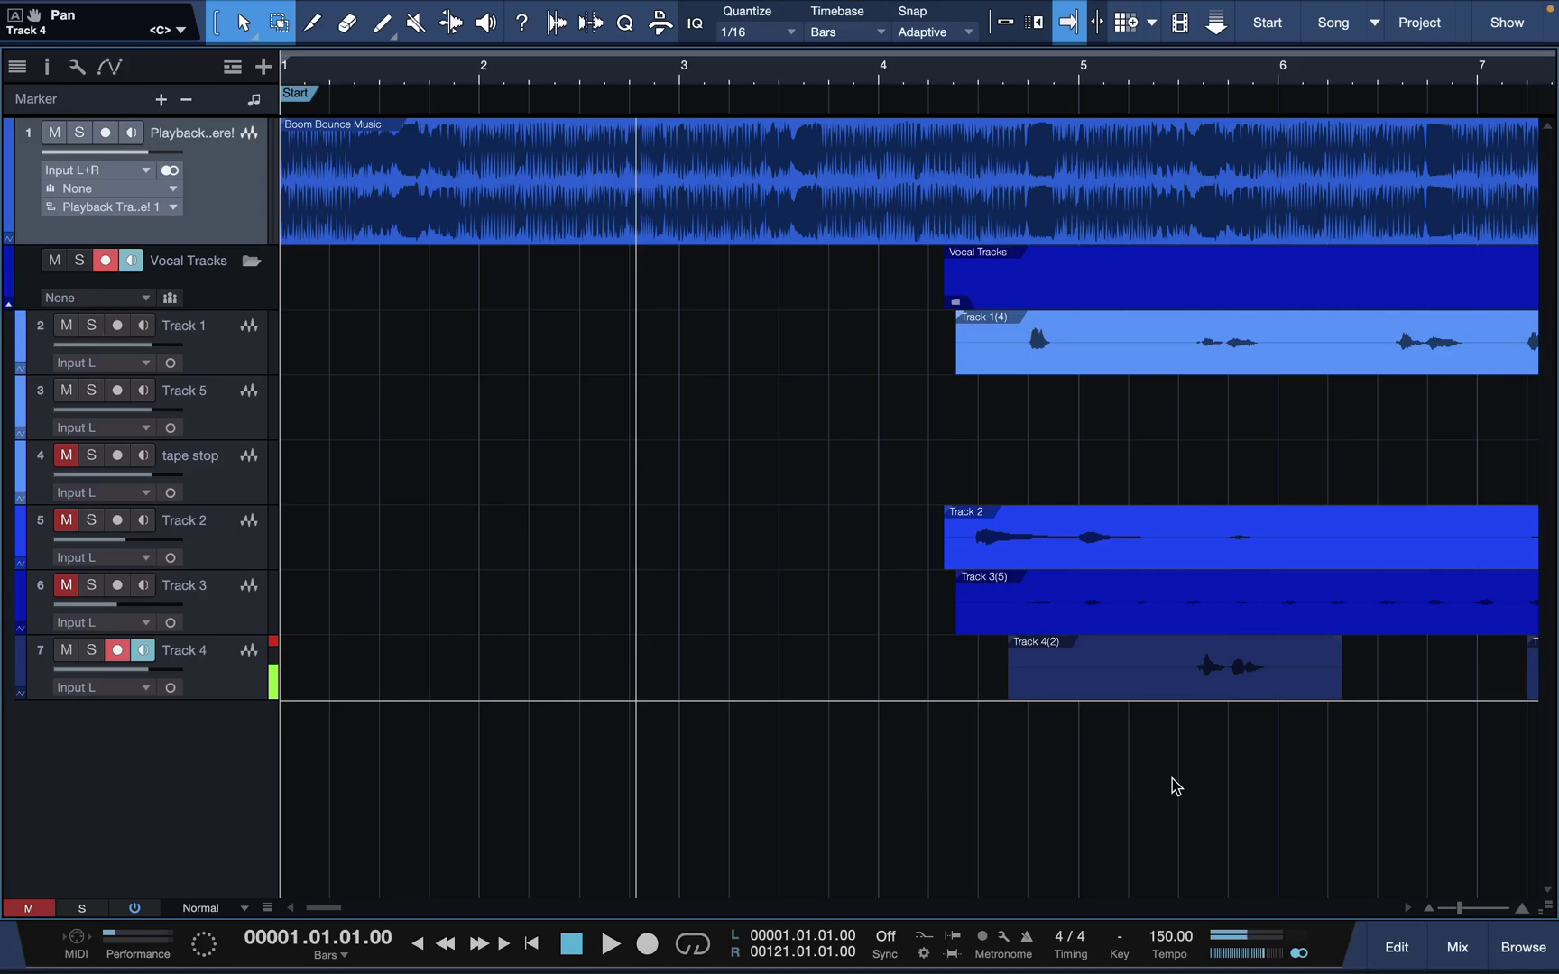
# Step: Play the song from late in bar 3 to hear the first vocals enter
pyautogui.click(849, 77)
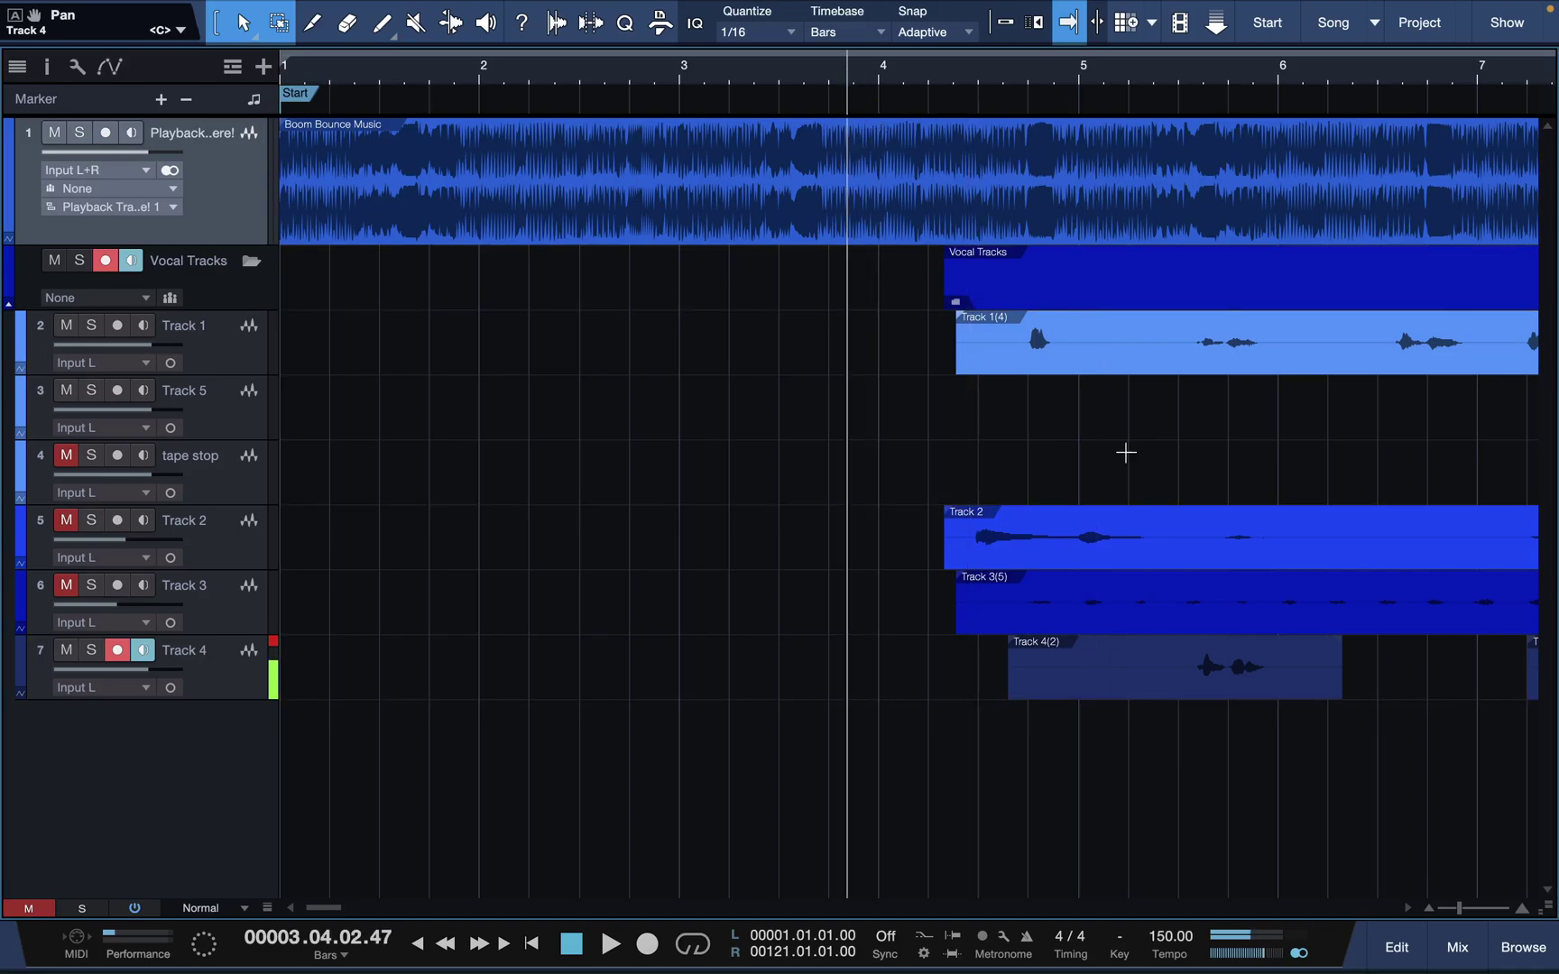
pyautogui.hscroll(2, 1126, 453)
pyautogui.hscroll(2, 1126, 453)
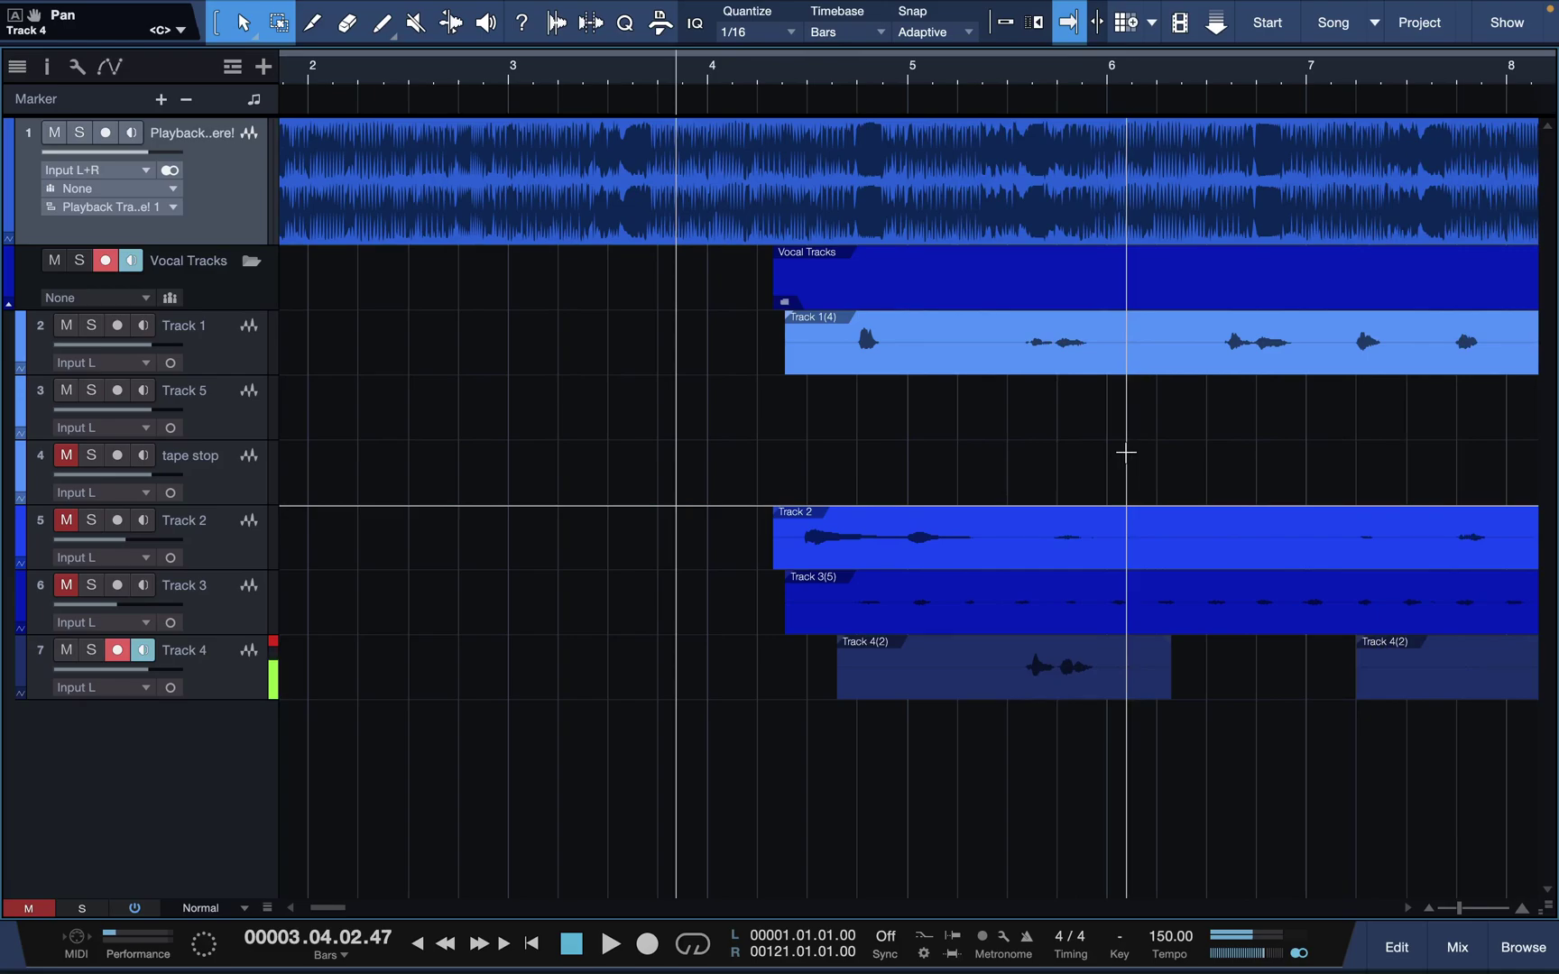
pyautogui.press('space')
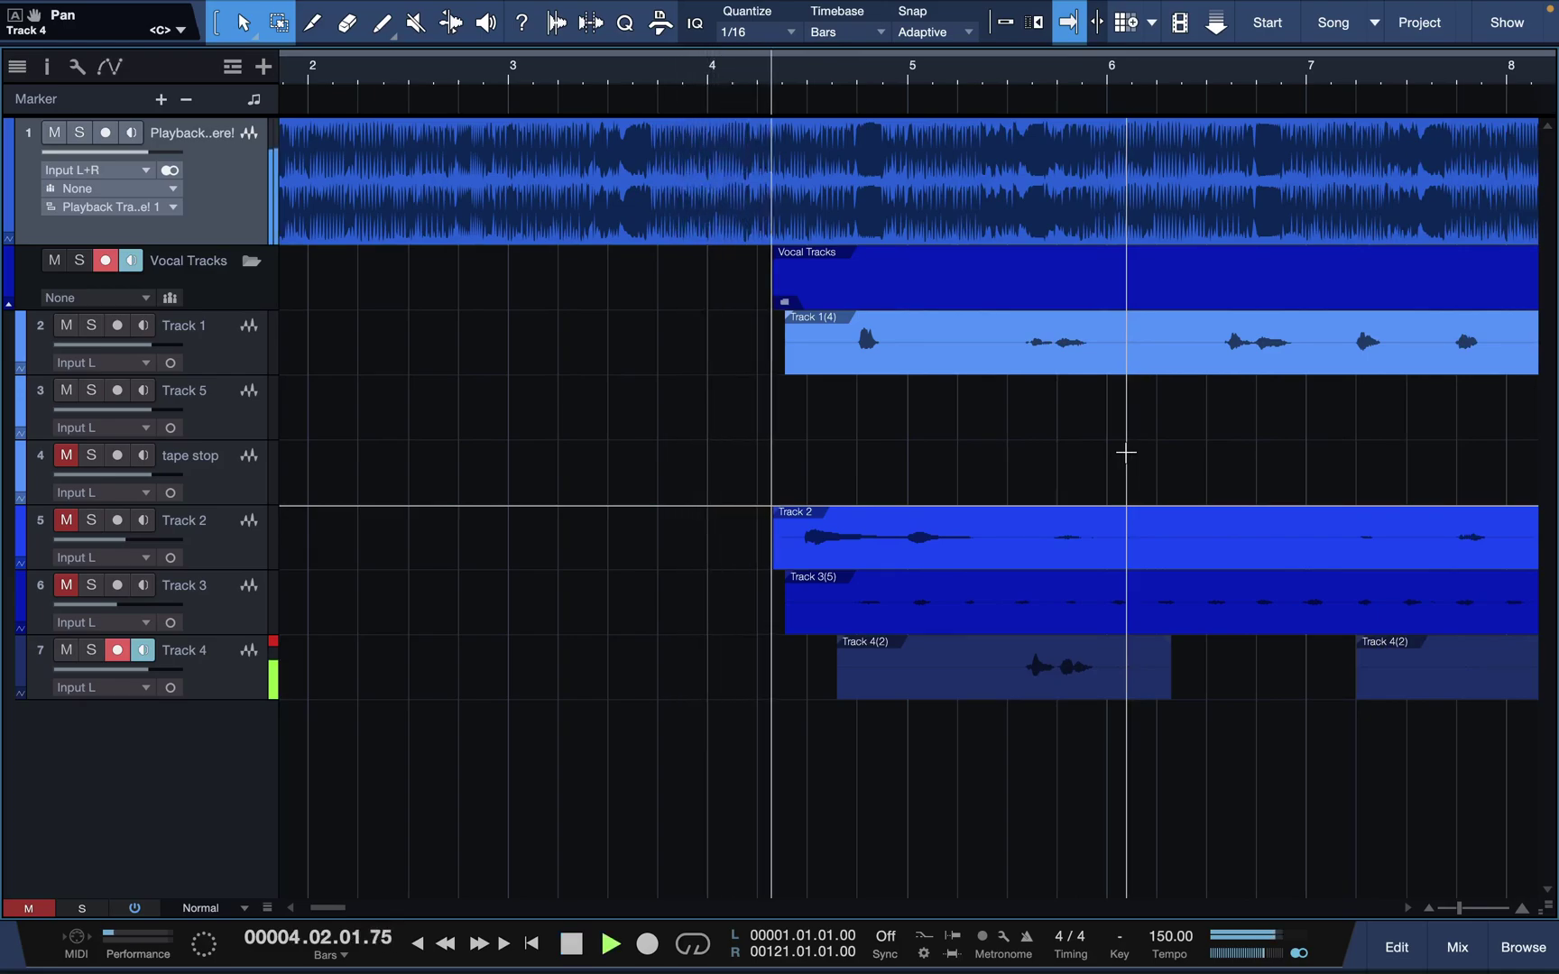
pyautogui.hscroll(20, 1055, 497)
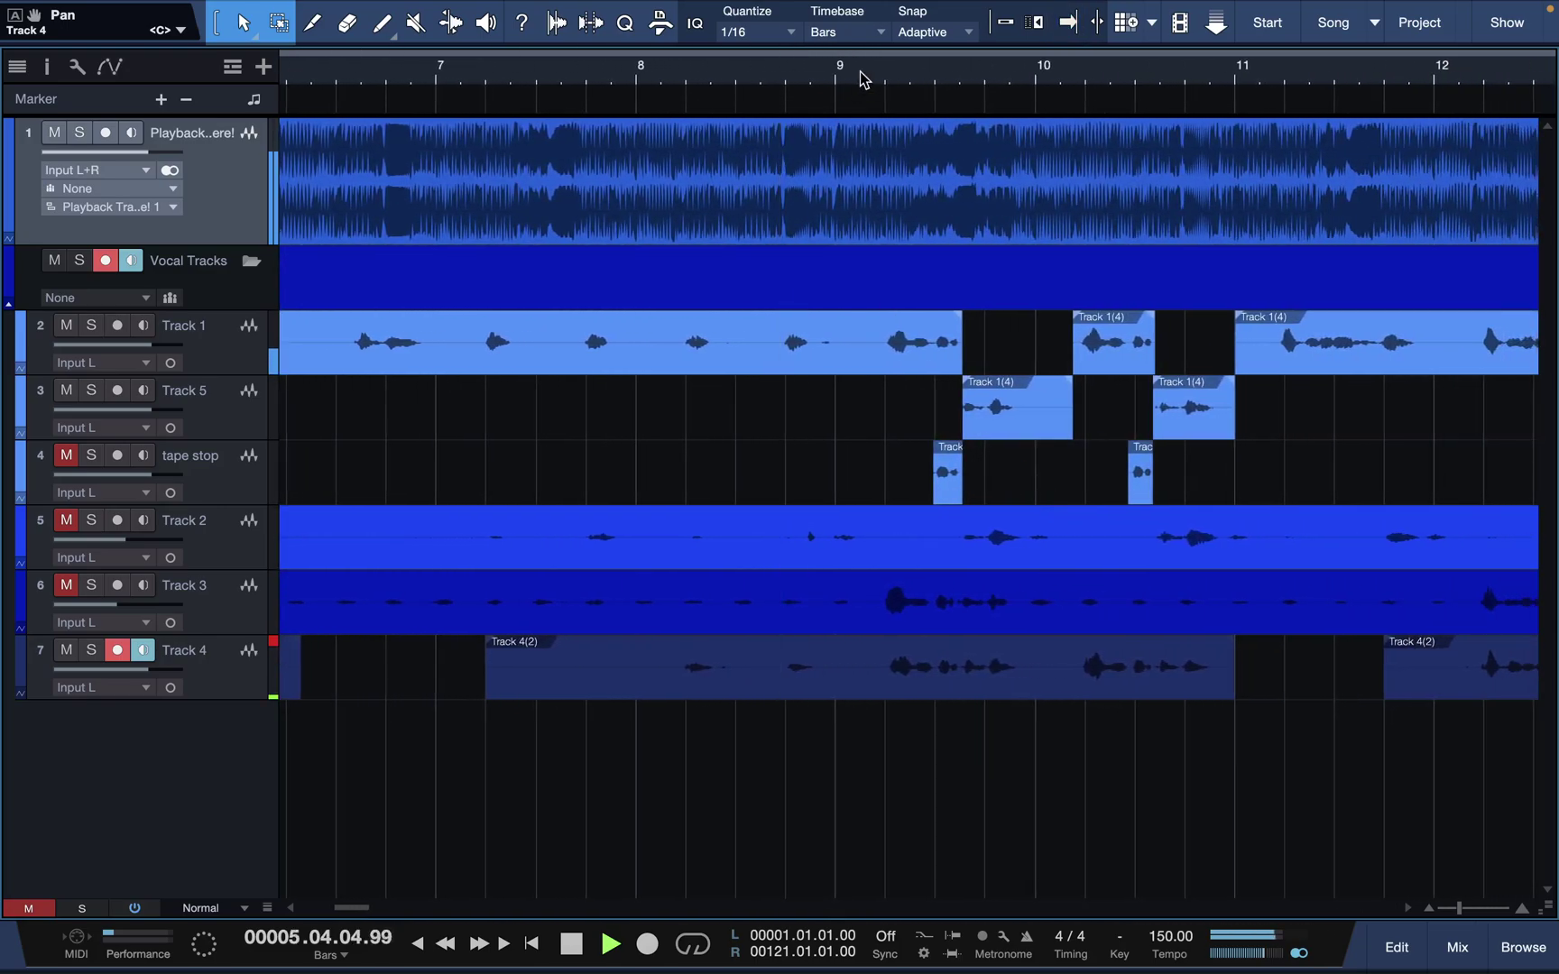
# Step: Play the song from the middle of bar 8 through the edited vocal clips near bar 9
pyautogui.press('space')
pyautogui.press('f')
pyautogui.click(740, 76)
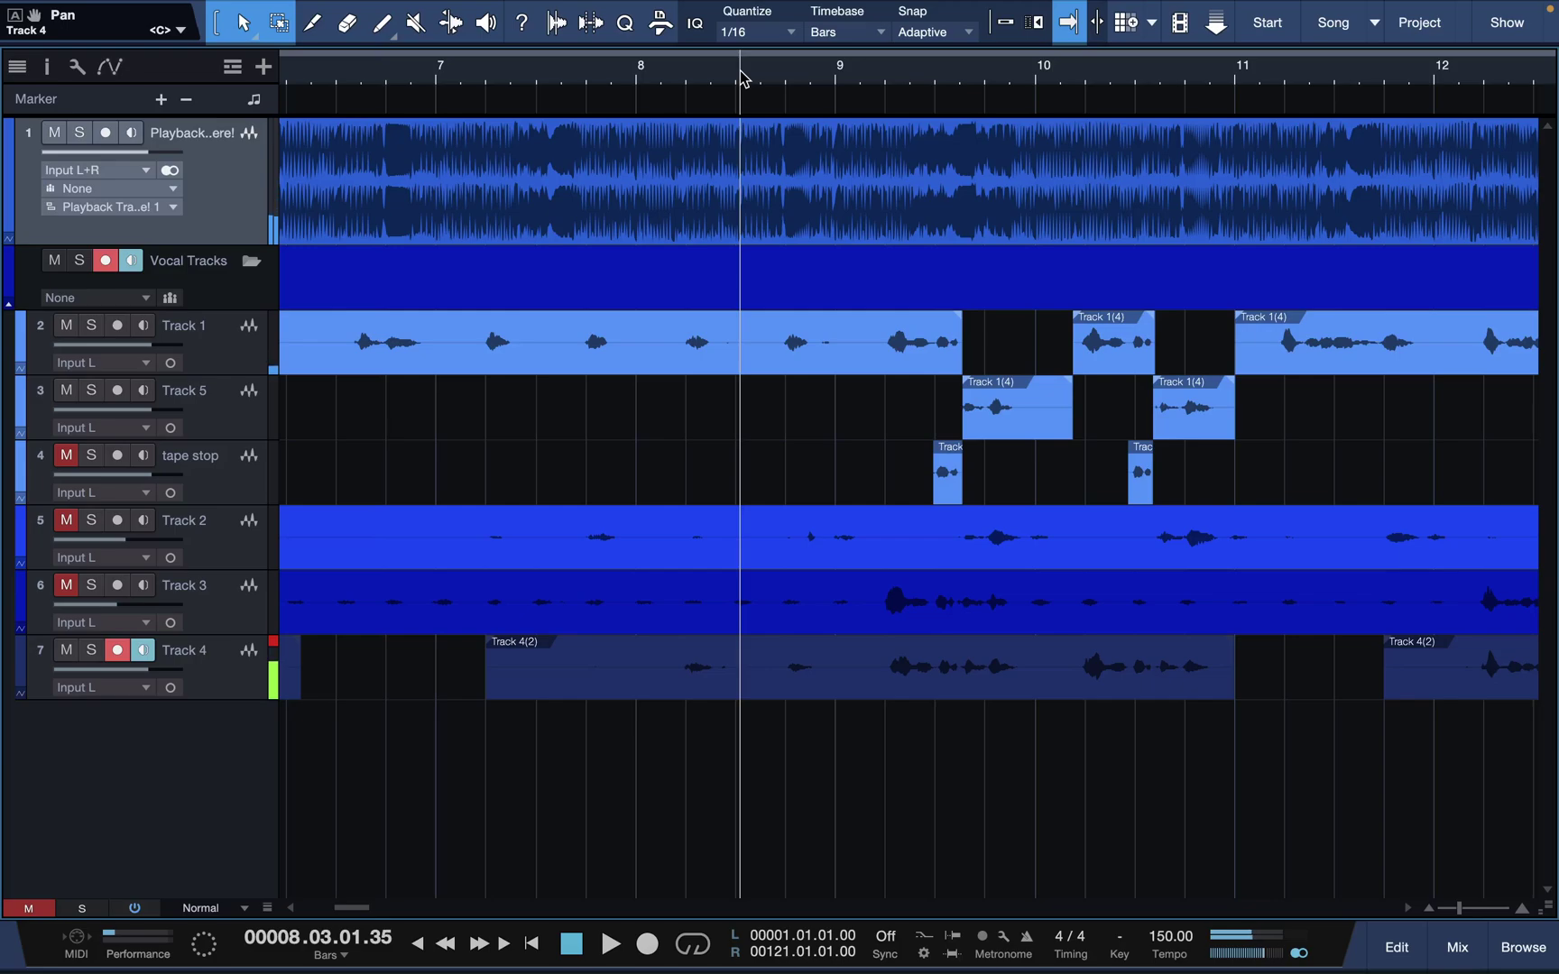
pyautogui.press('space')
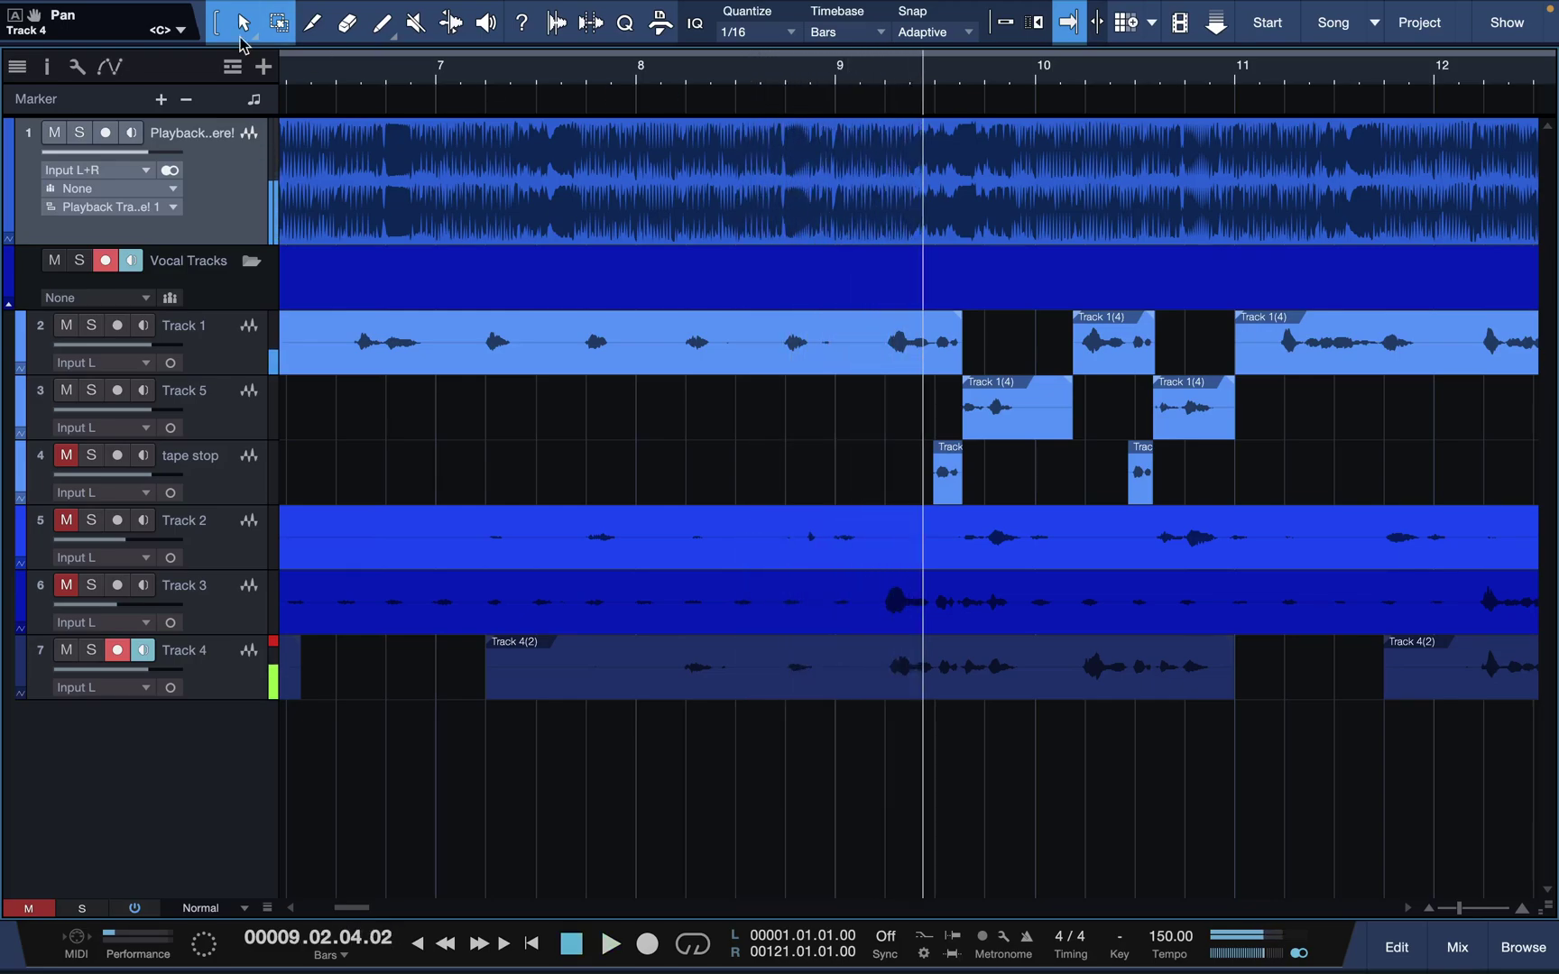
# Step: Mute the playback track and play the vocals alone from early in bar 8
pyautogui.click(58, 131)
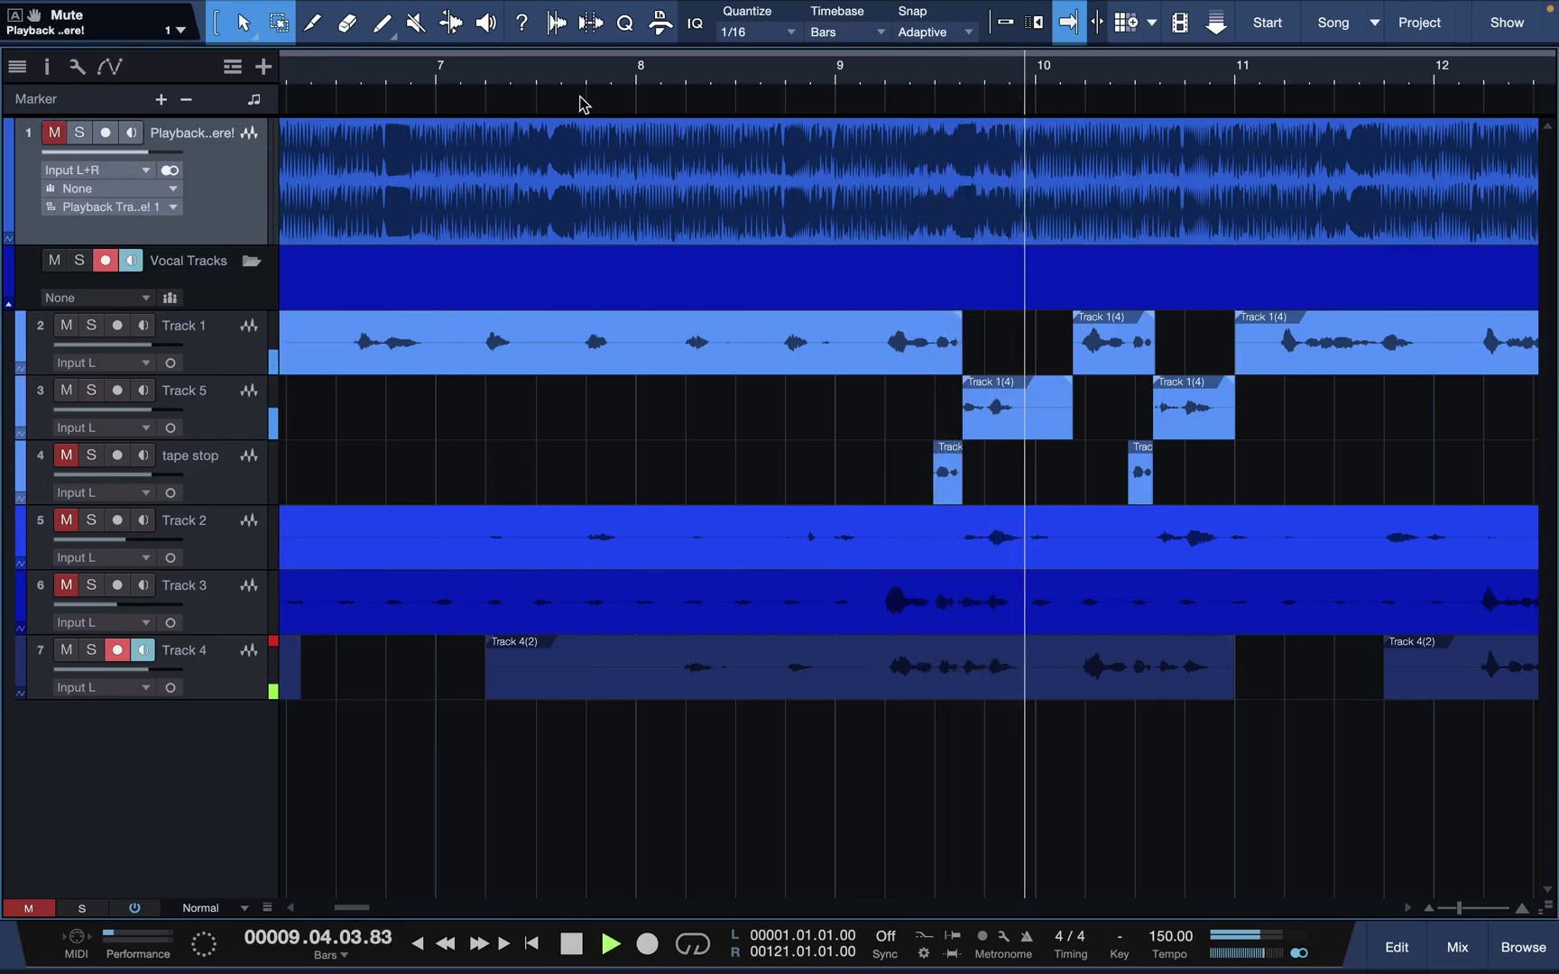
pyautogui.click(692, 70)
pyautogui.press('space')
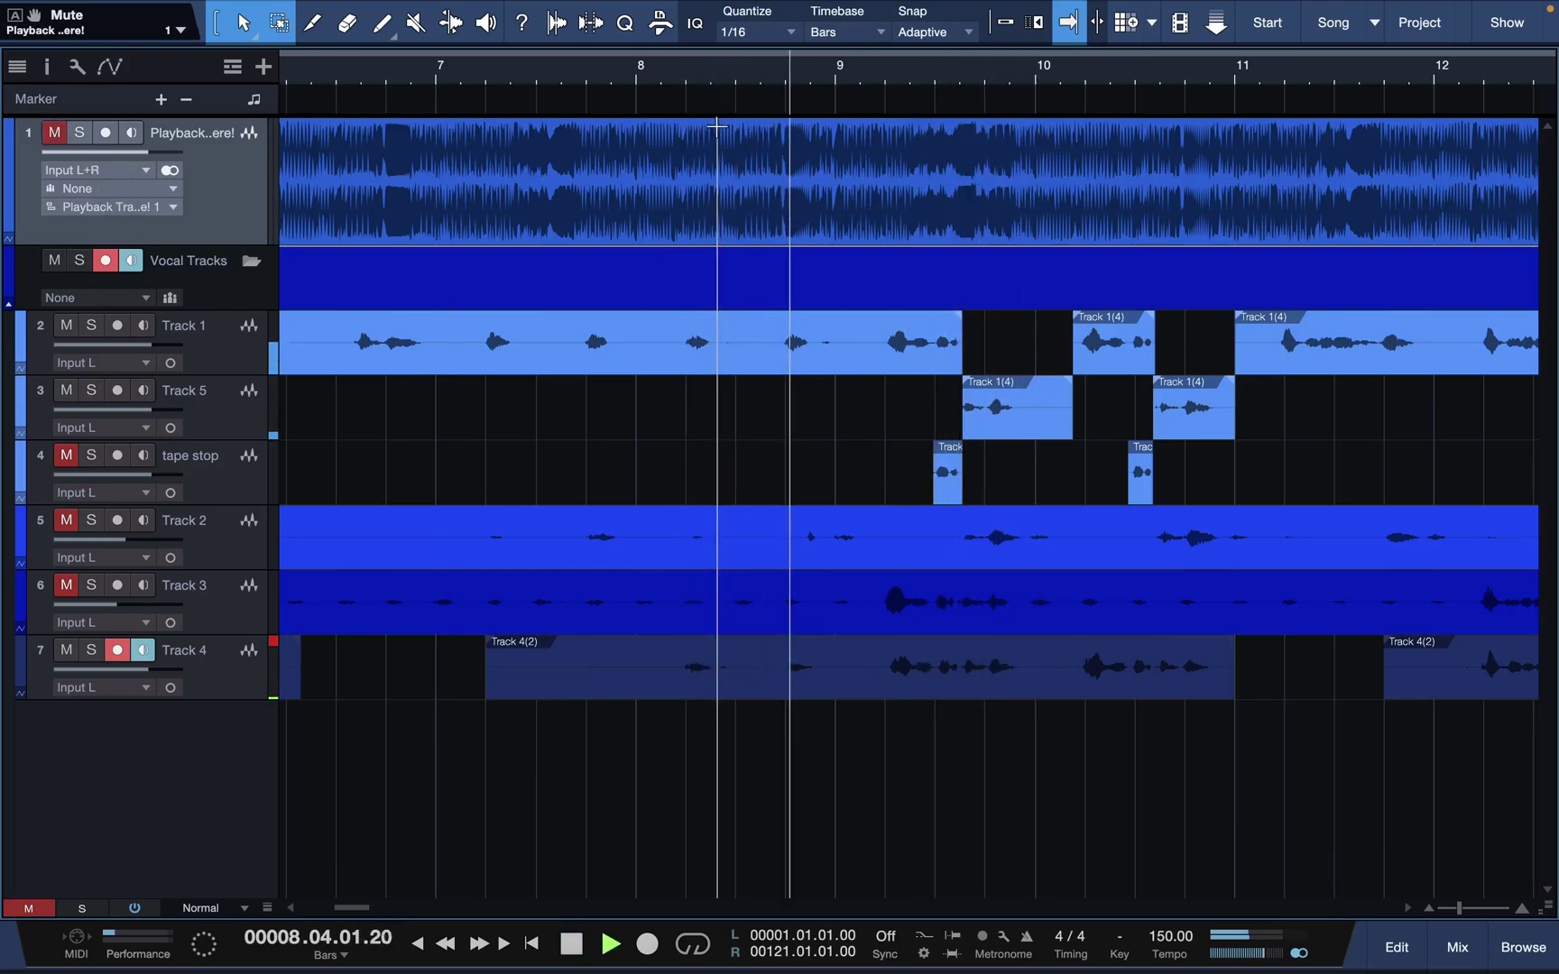
pyautogui.press('space')
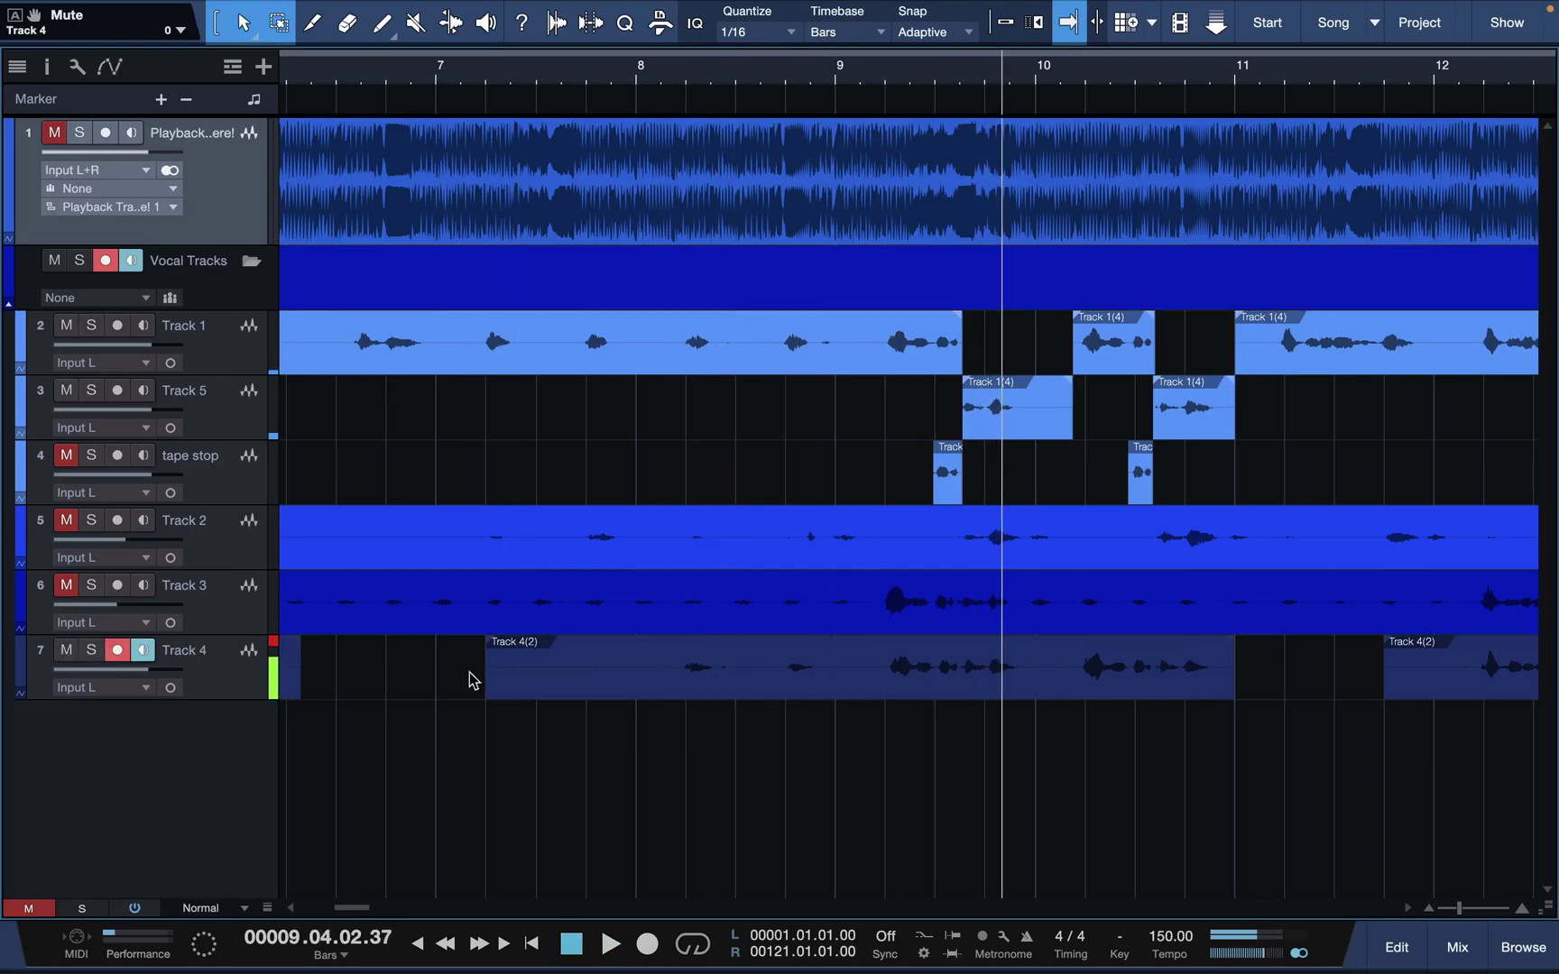
# Step: Add an audio track below Track 4, arm it for recording, and mute and disarm Track 4
pyautogui.rightClick(200, 683)
pyautogui.click(277, 256)
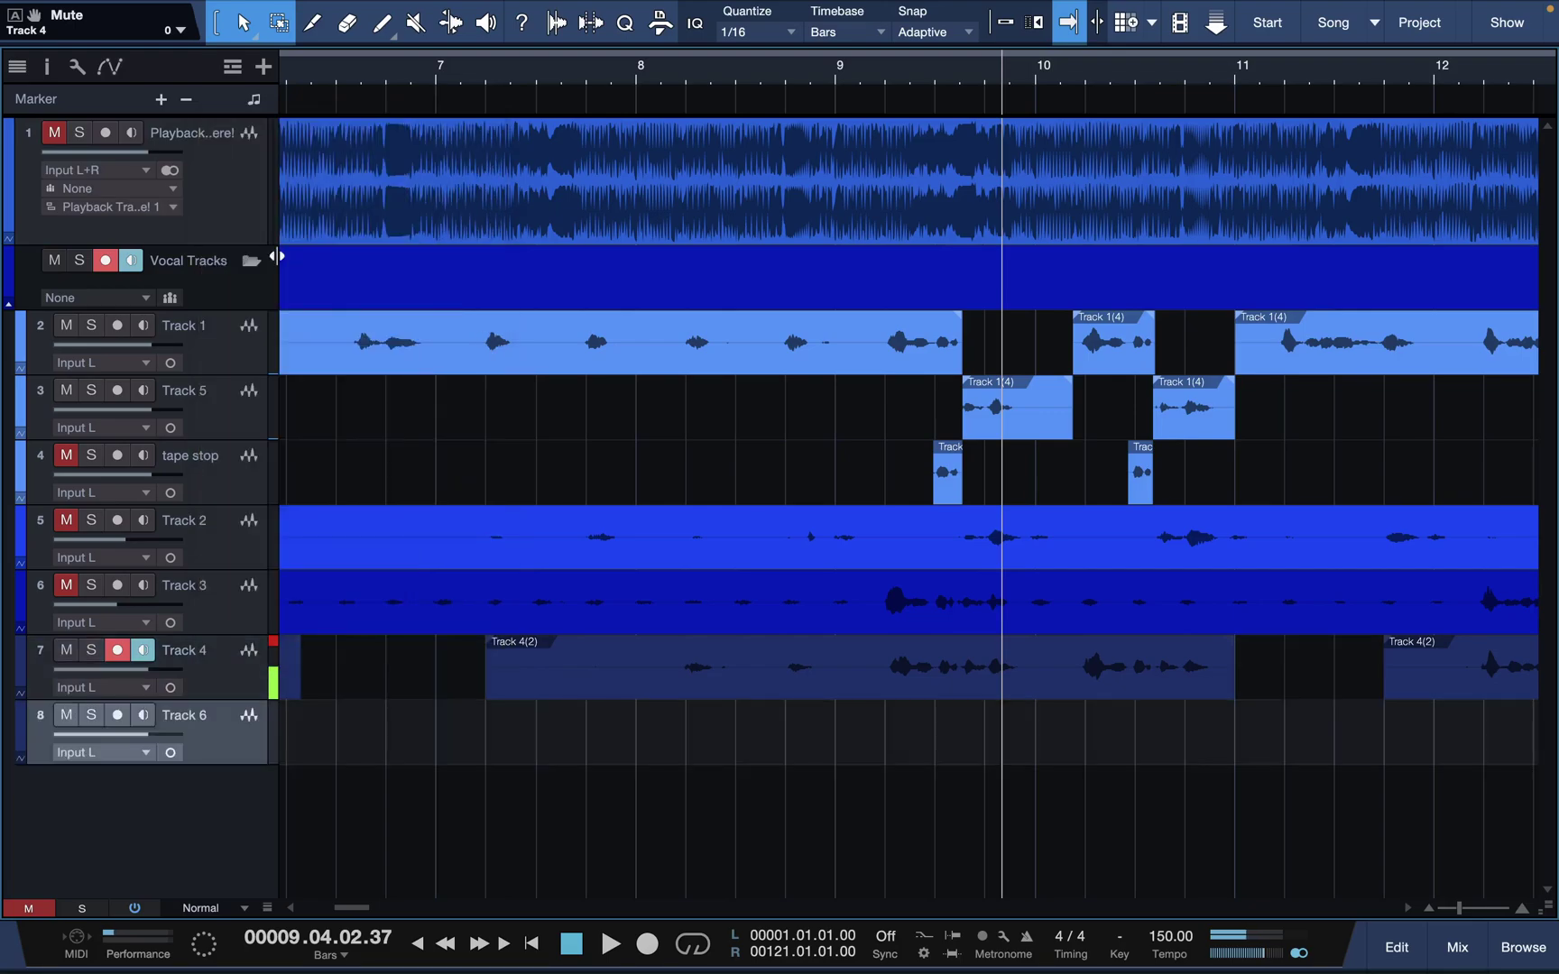
pyautogui.click(118, 715)
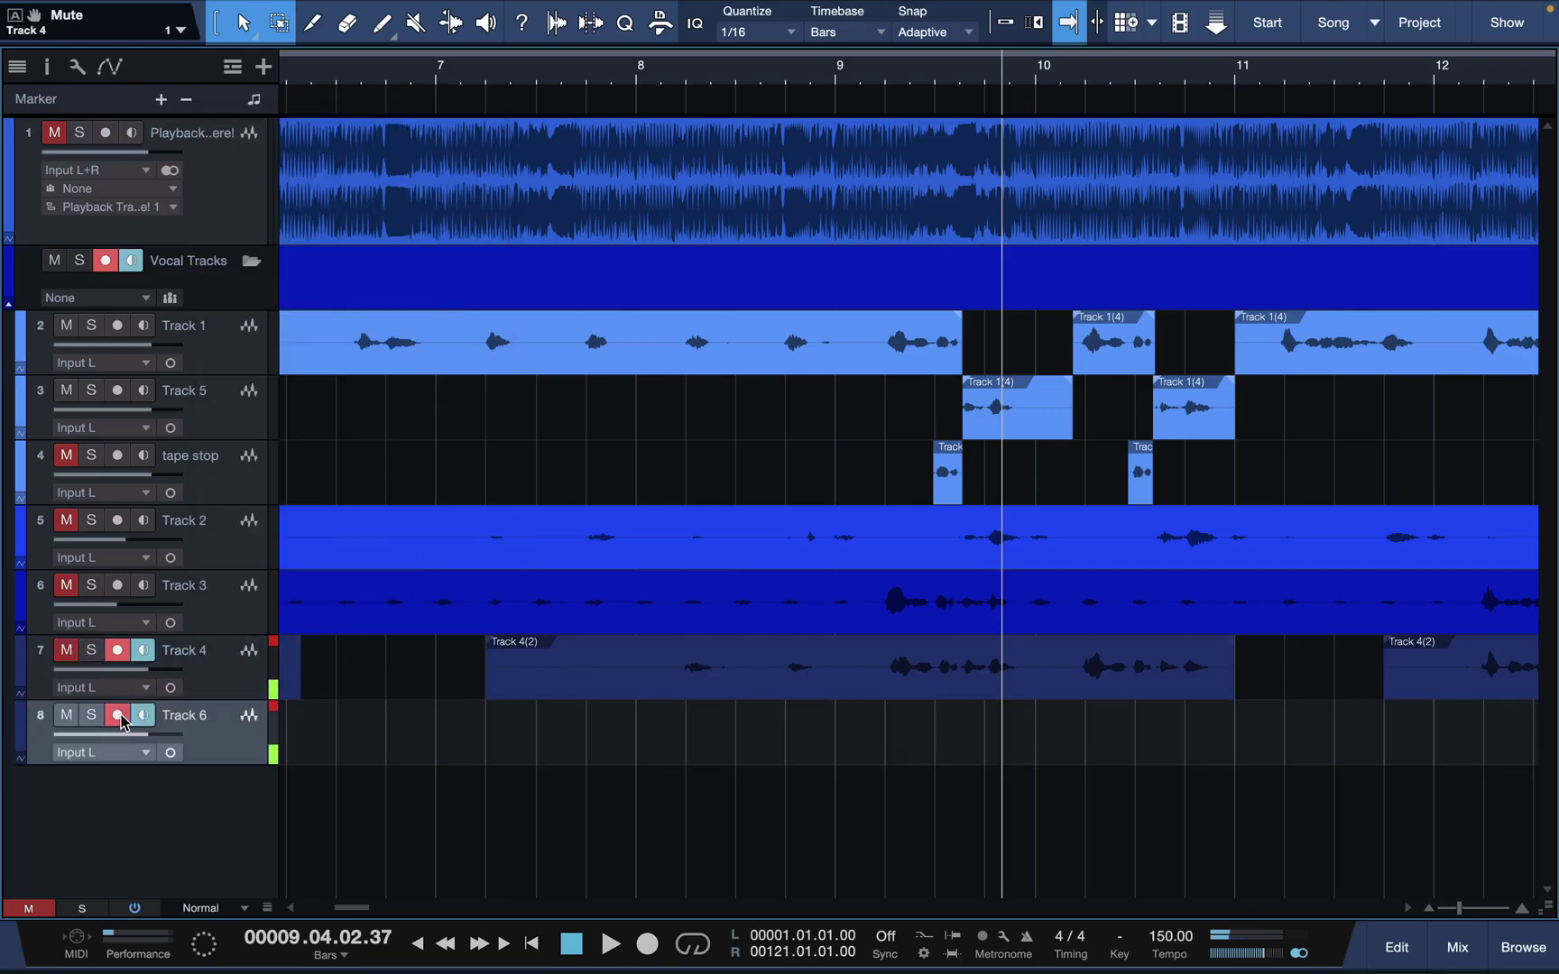
pyautogui.click(119, 655)
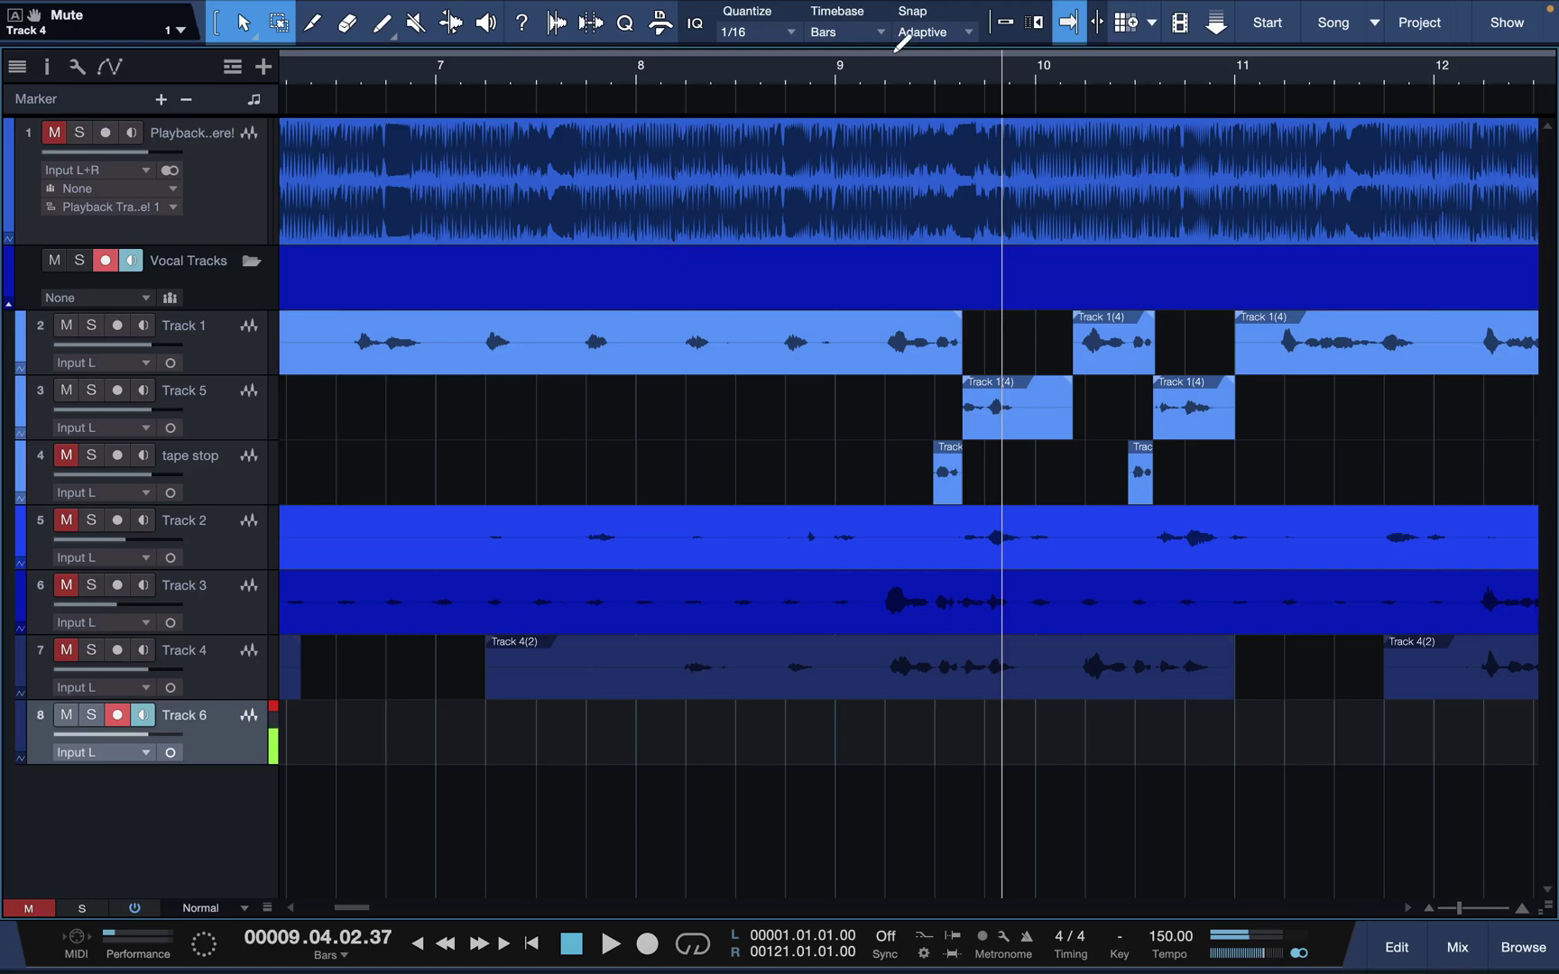
# Step: Play the isolated vocals from the middle of bar 8 to the start of bar 12
pyautogui.click(749, 76)
pyautogui.press('space')
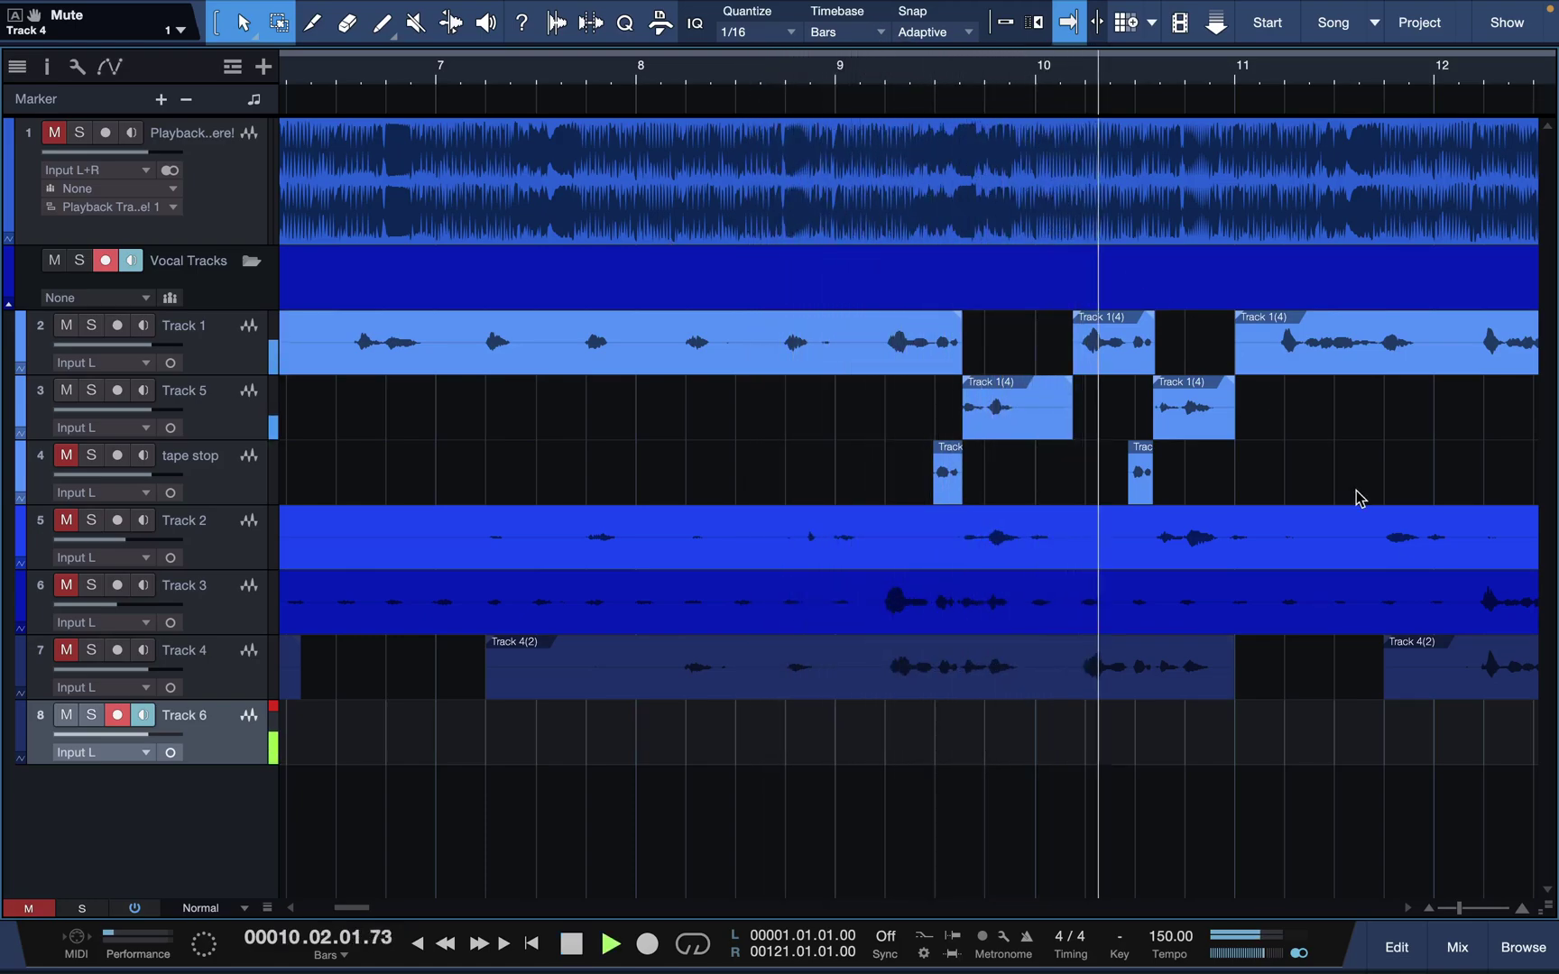
pyautogui.hscroll(5, 1357, 496)
pyautogui.hscroll(5, 1356, 489)
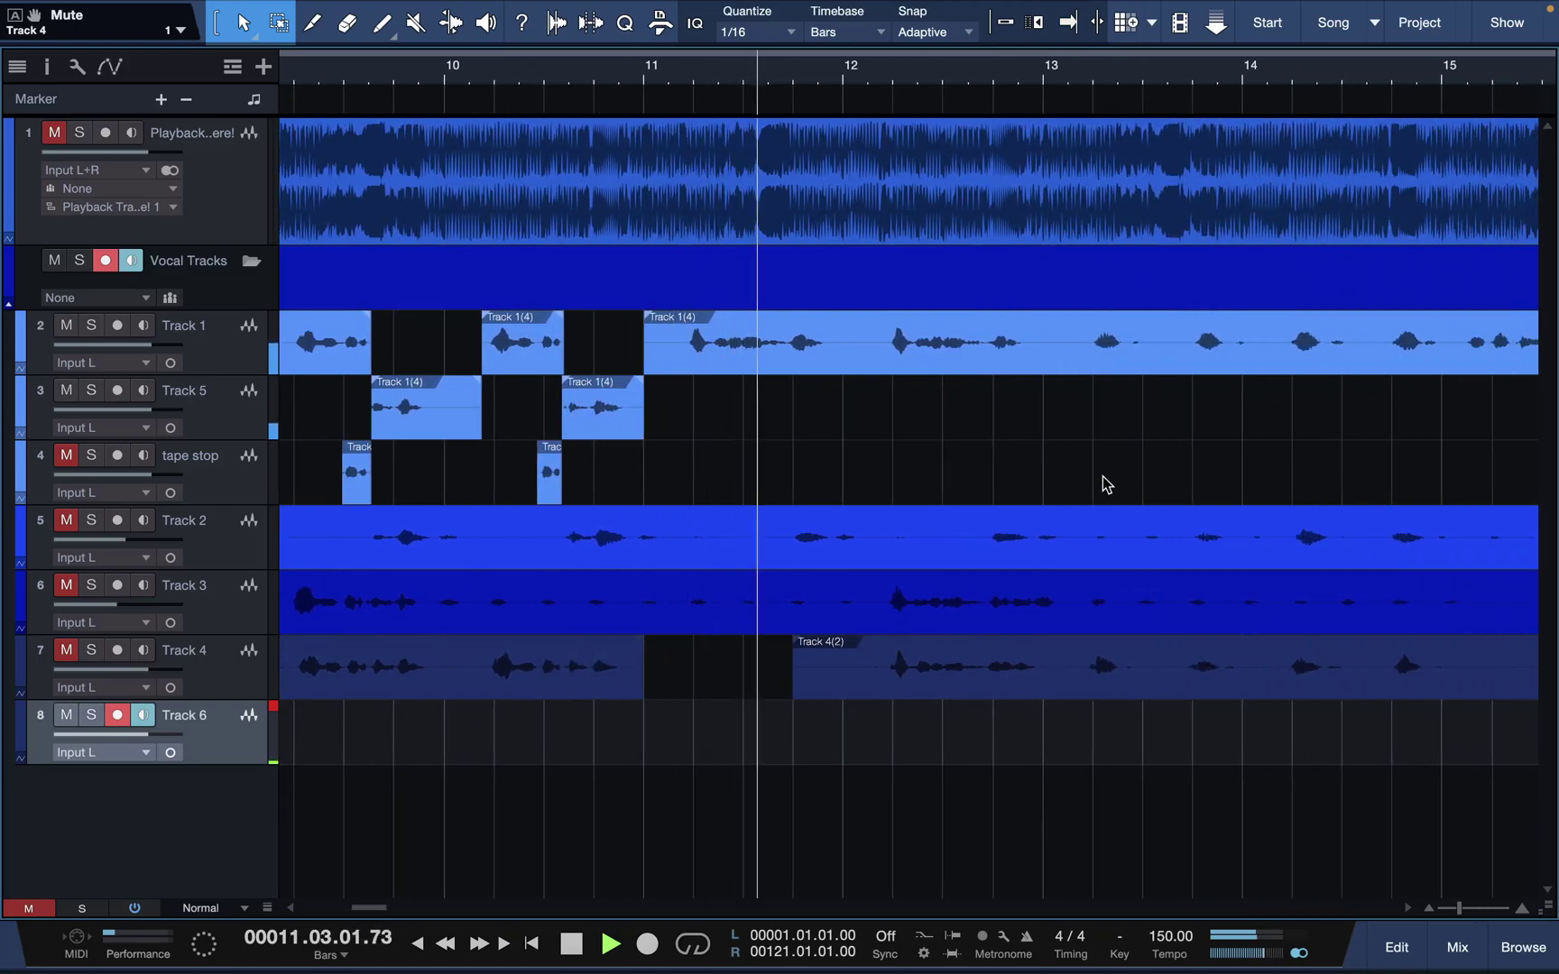
pyautogui.hscroll(7, 1030, 470)
pyautogui.press('space')
pyautogui.press('f')
pyautogui.hscroll(-10, 1033, 471)
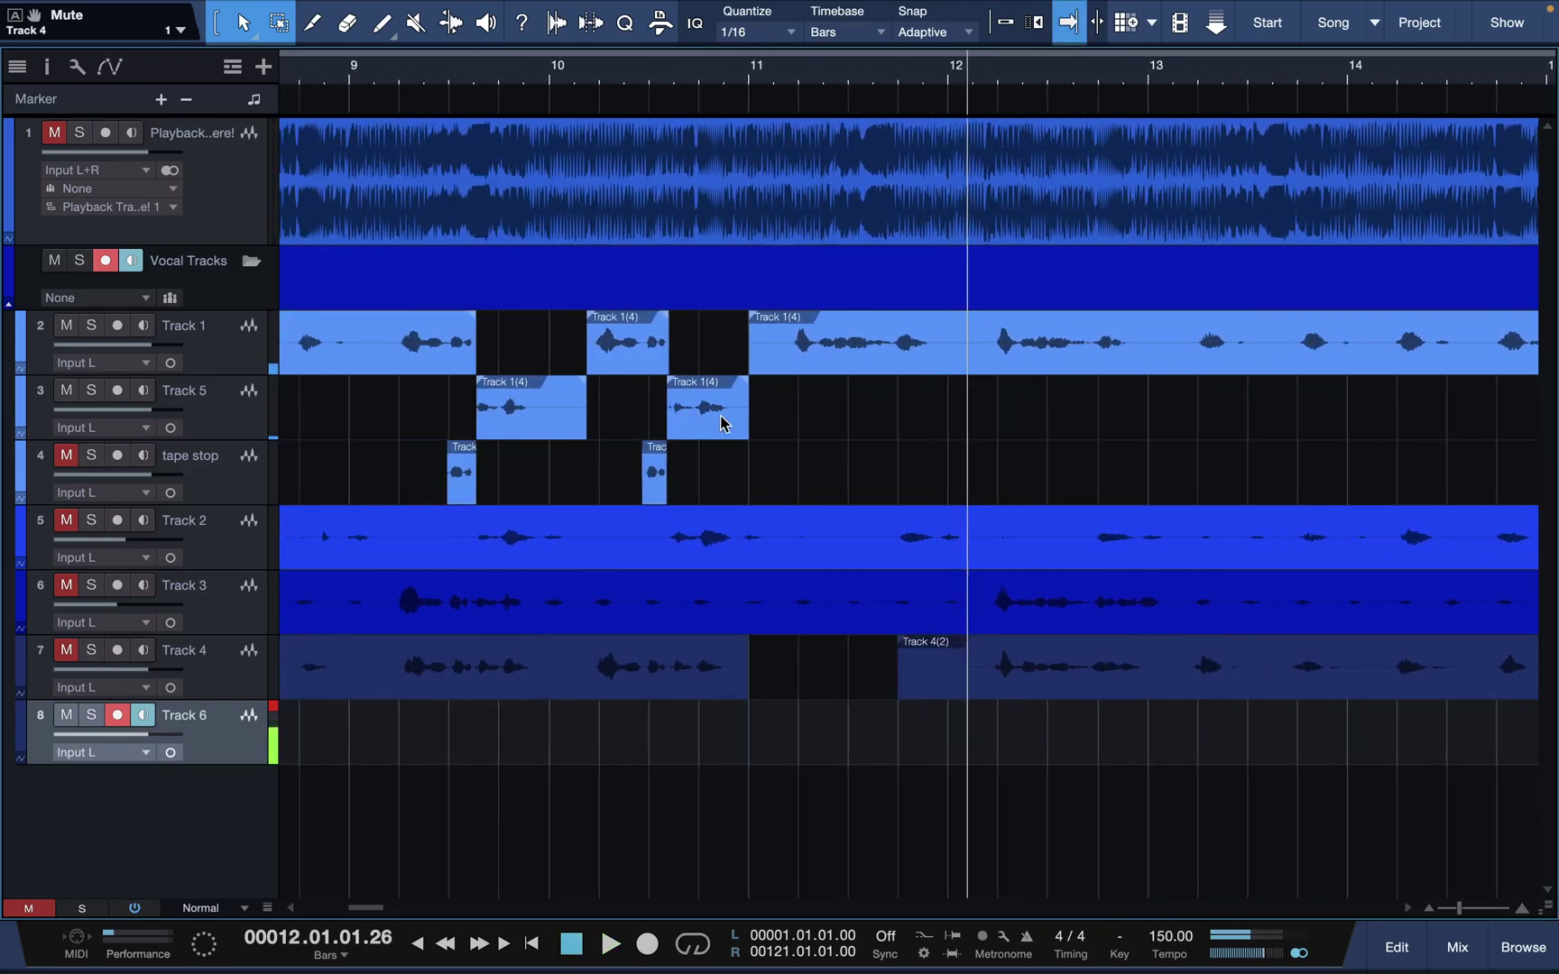
# Step: Replay the vocal passage from early in bar 9 to the end of that bar
pyautogui.click(487, 77)
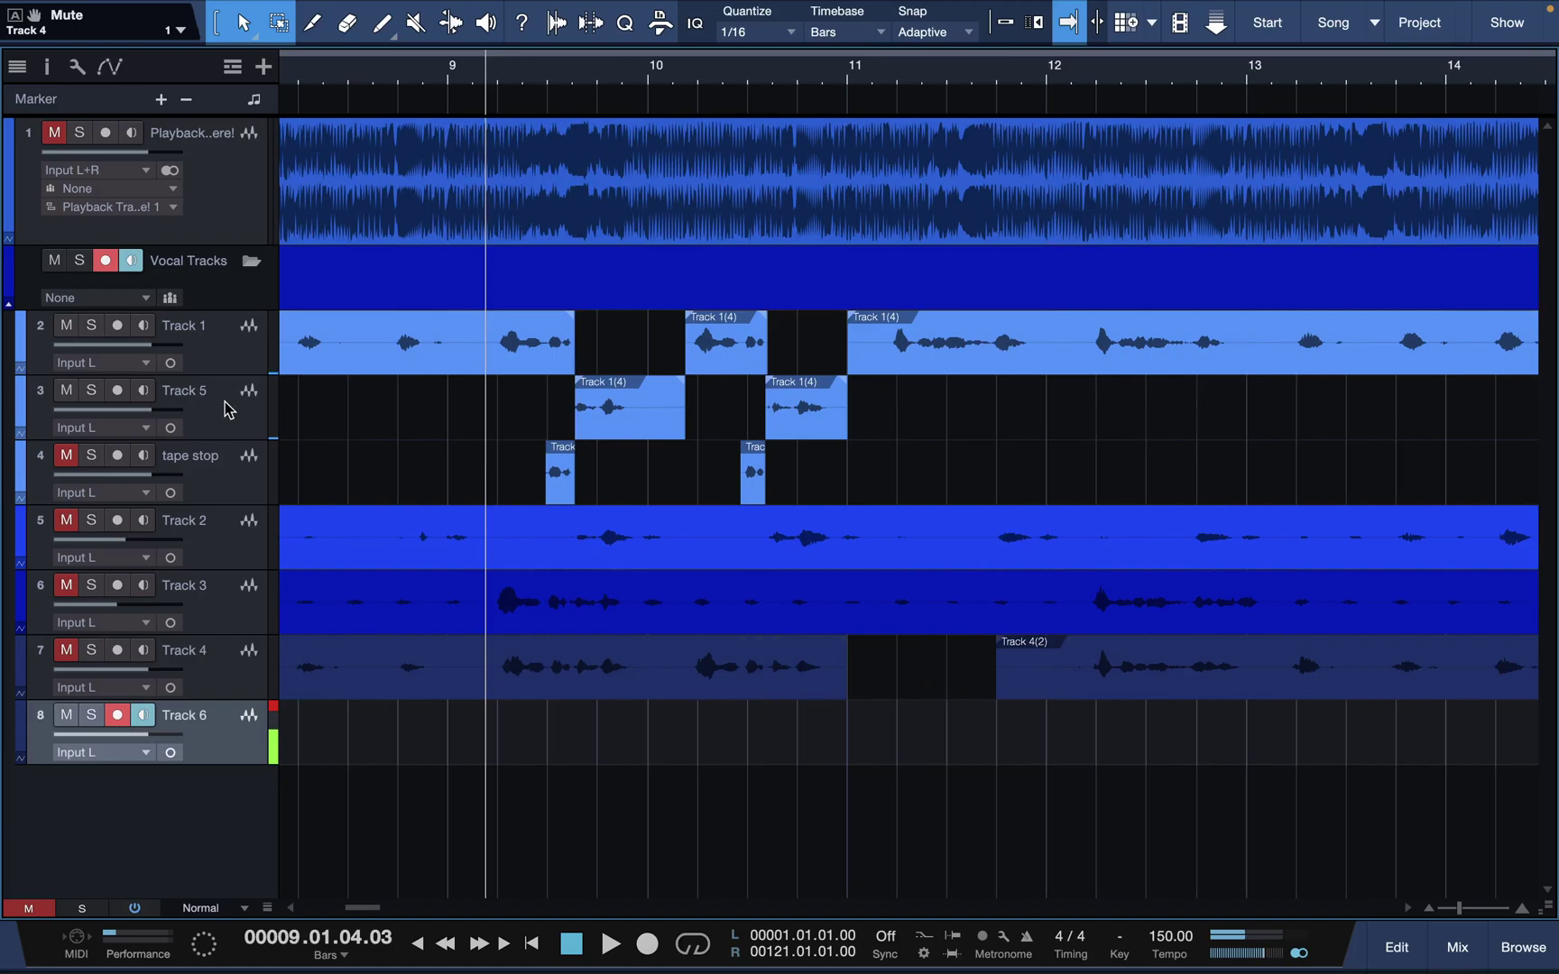
pyautogui.press('space')
pyautogui.press('space')
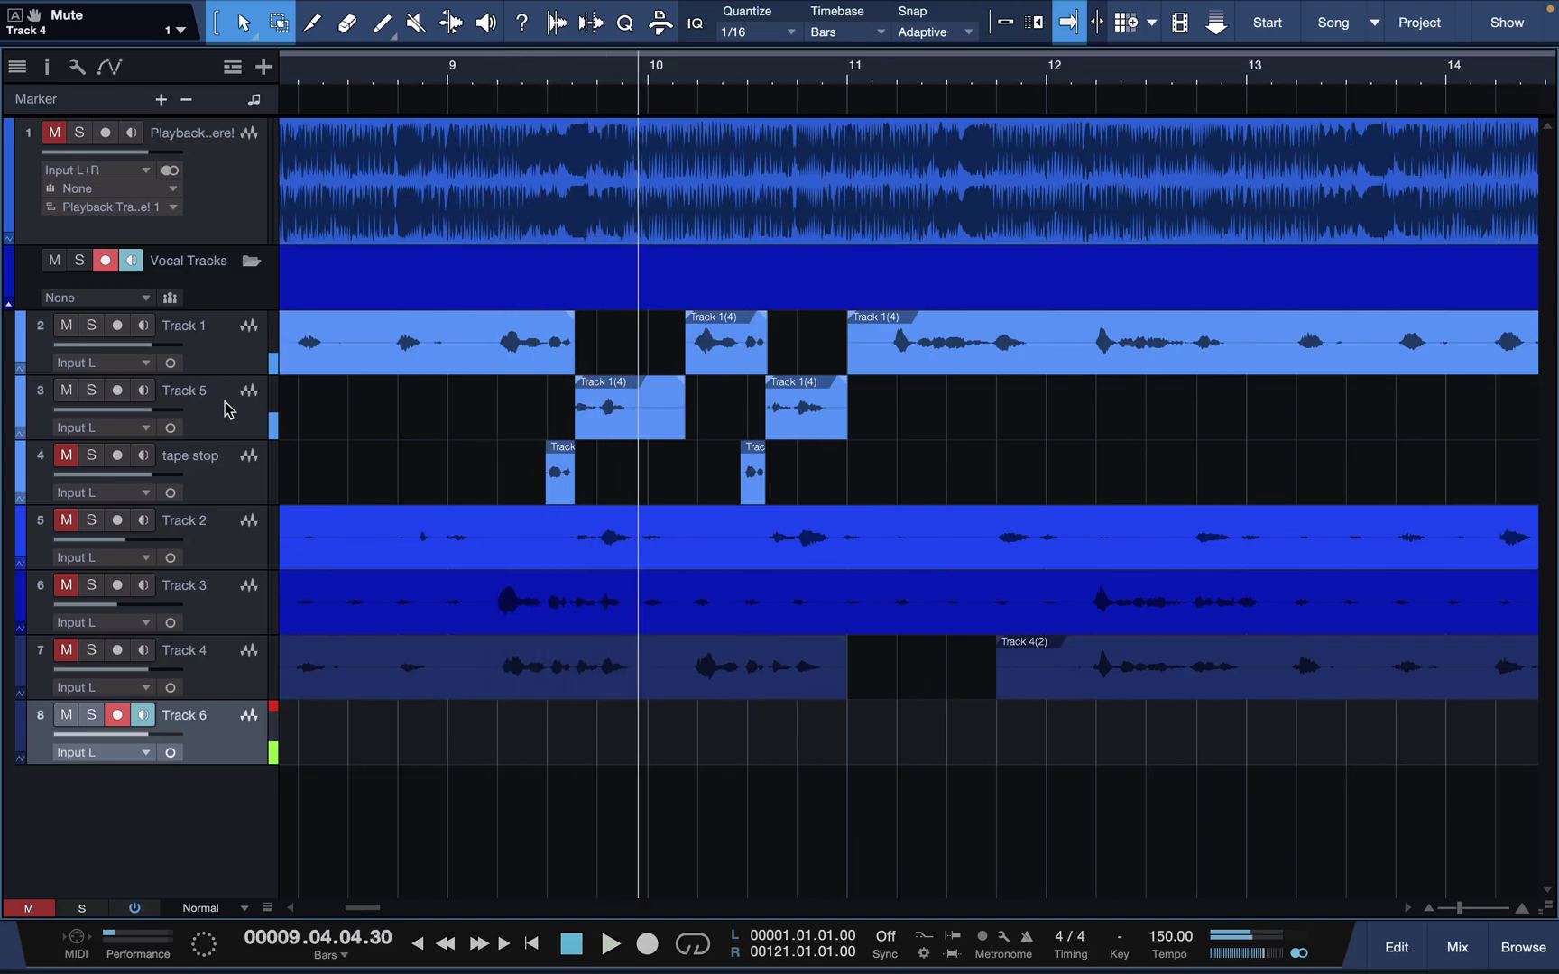
# Step: Show the mixer and examine the LoFi - Tapestop insert settings on Track 5
pyautogui.click(226, 404)
pyautogui.press('F3')
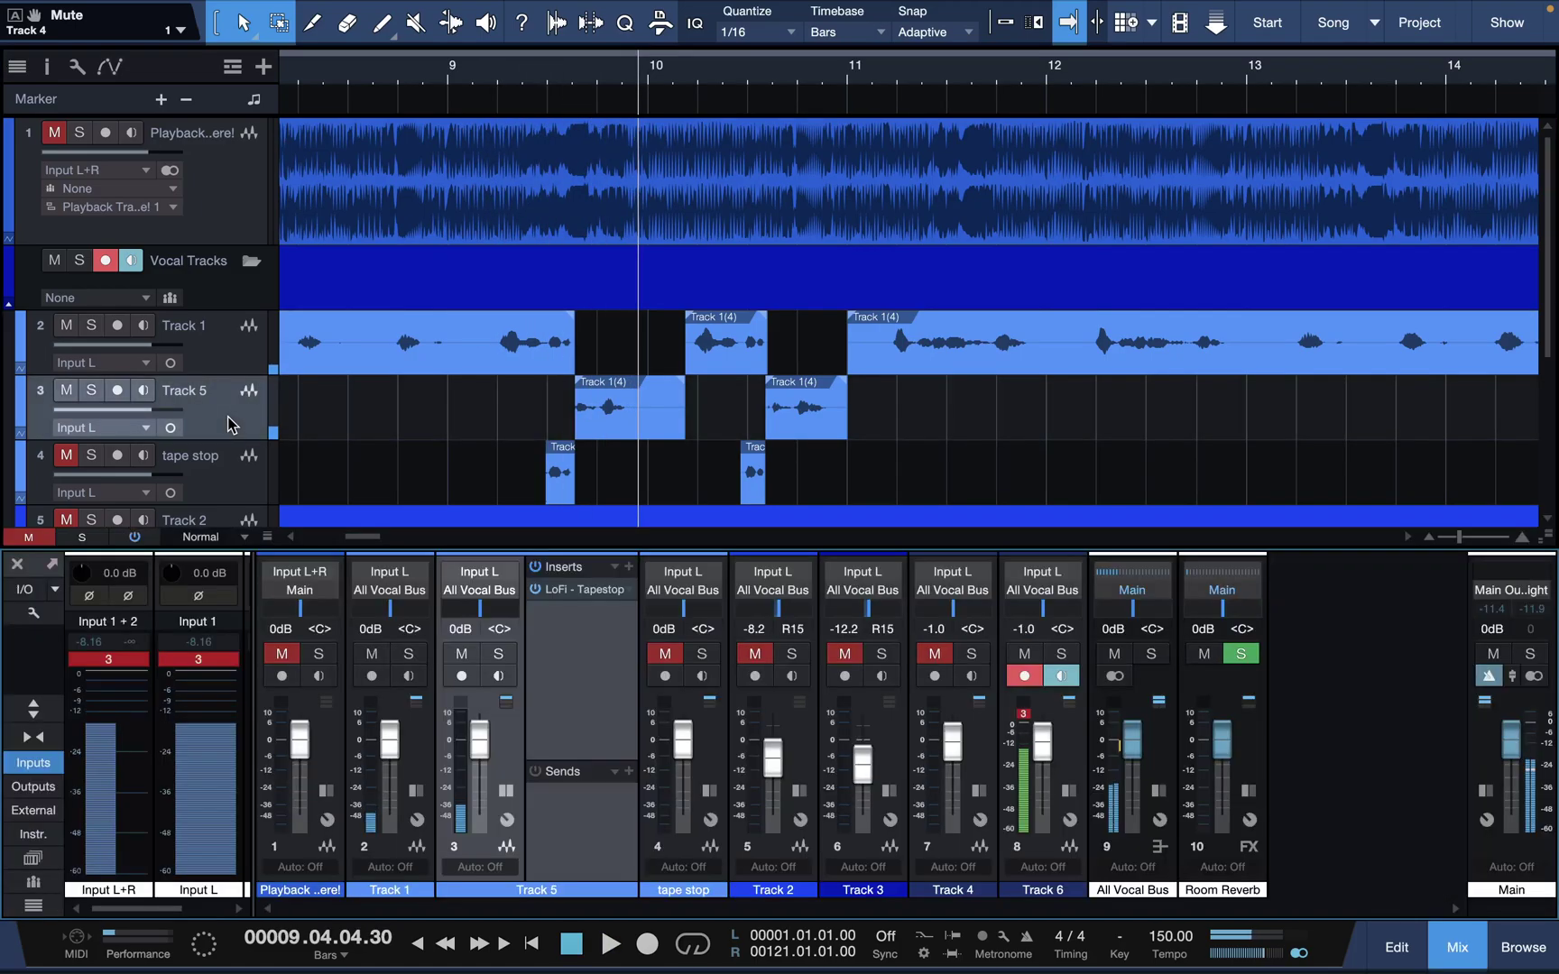
pyautogui.click(582, 591)
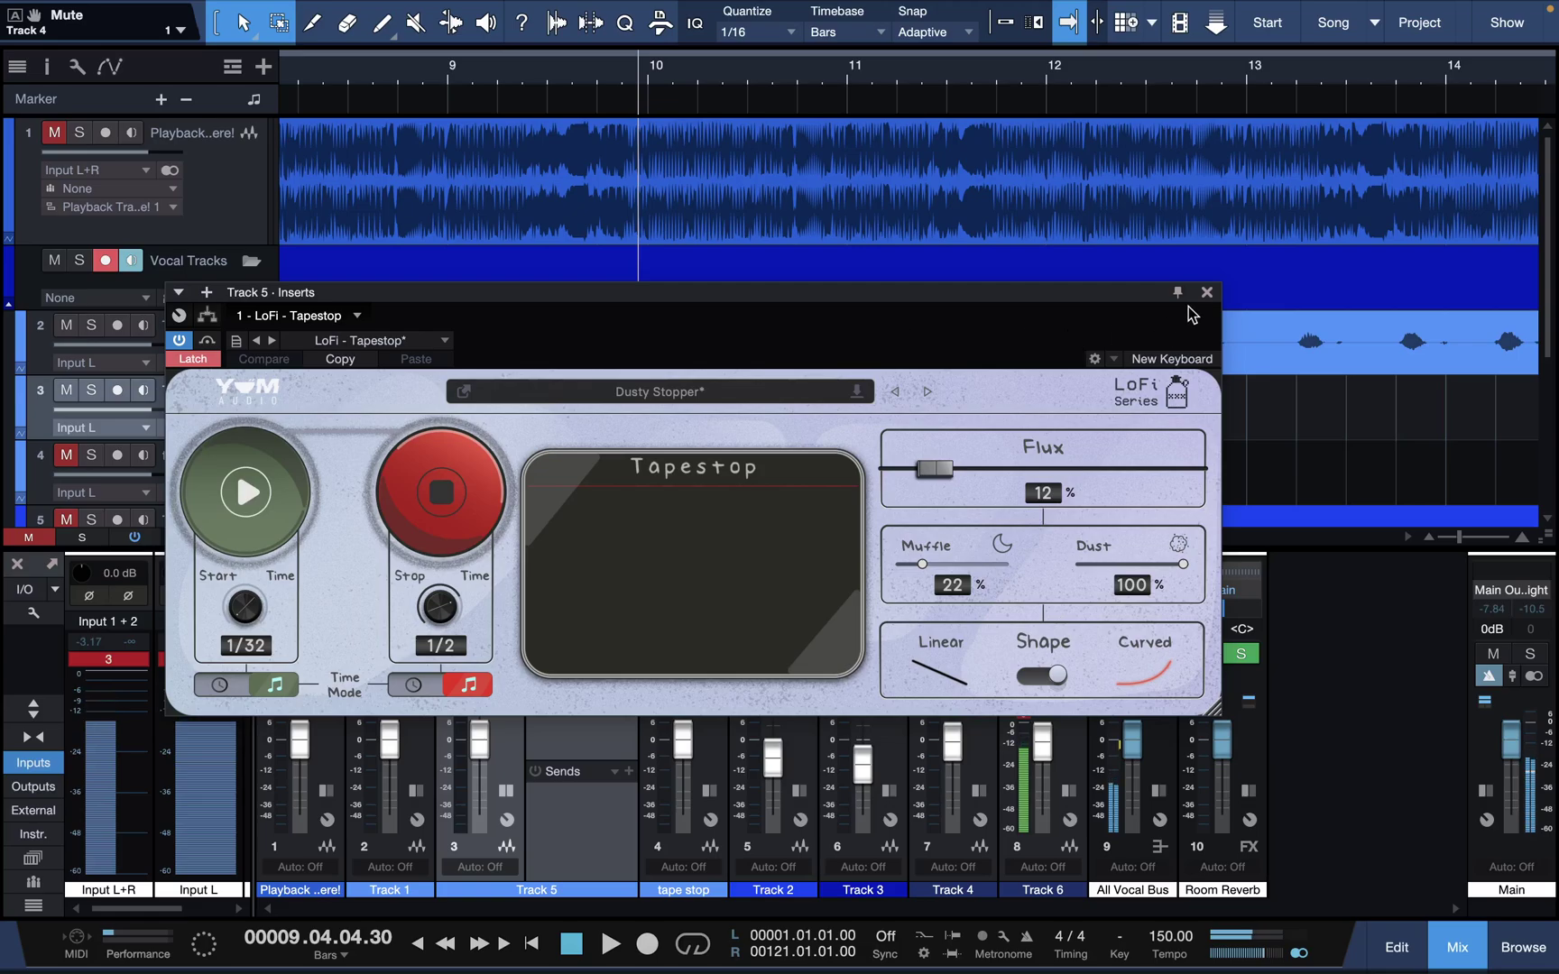
pyautogui.click(1206, 291)
# Step: Play the vocals leading into bar 21, then return the playhead to beat 2 of bar 20
pyautogui.hscroll(2, 879, 404)
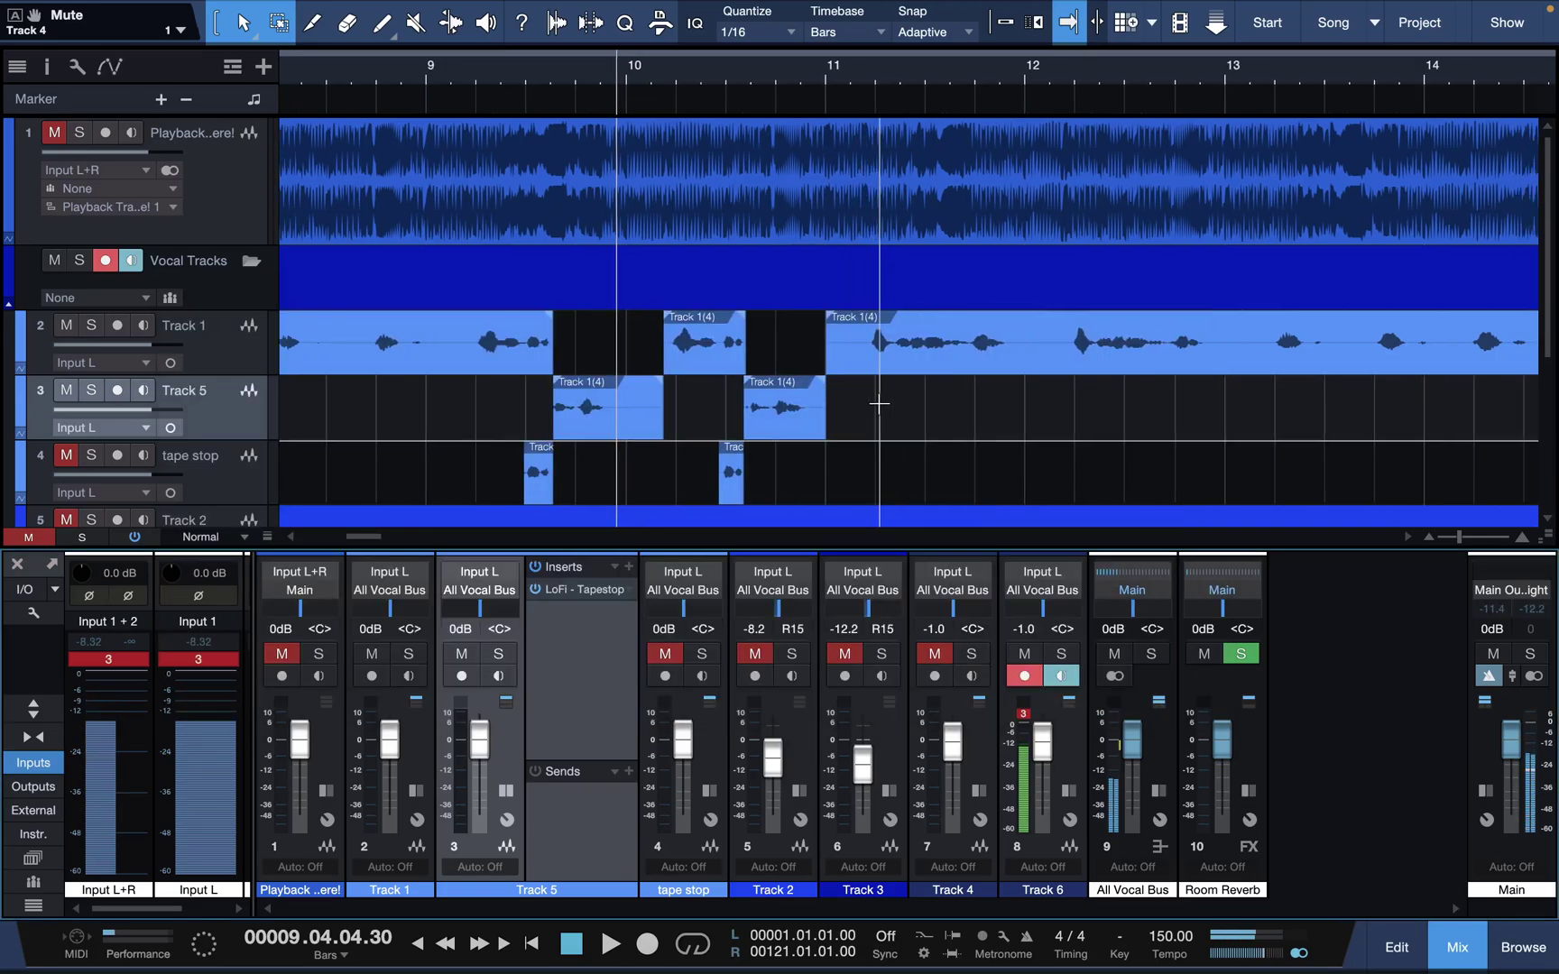
pyautogui.hscroll(10, 879, 404)
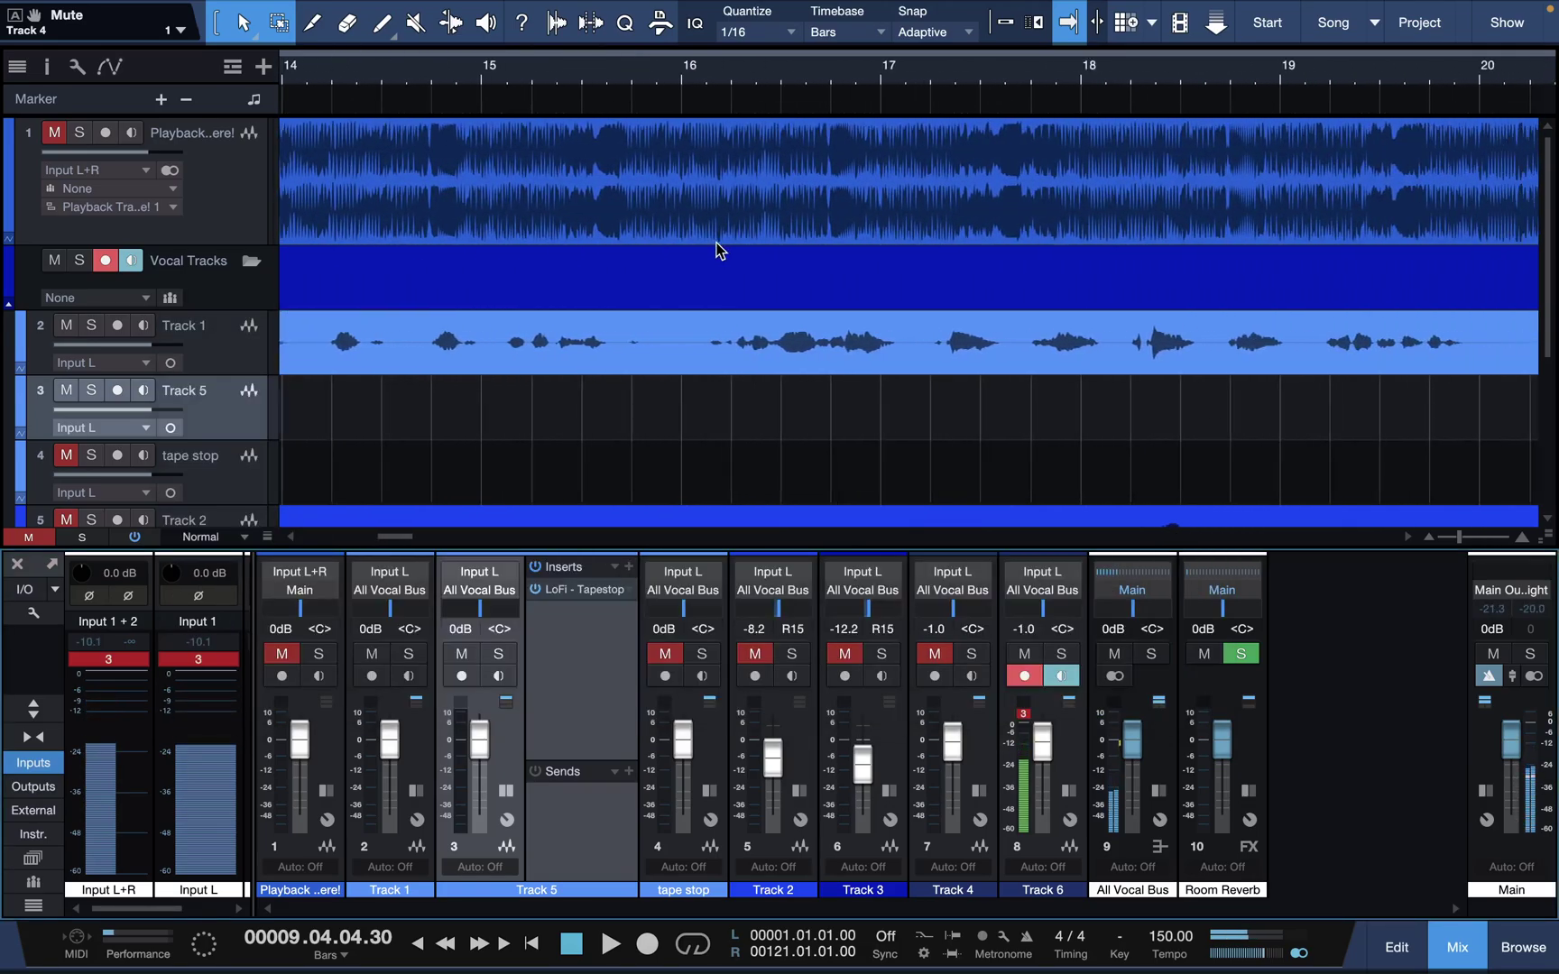
pyautogui.hscroll(10, 717, 250)
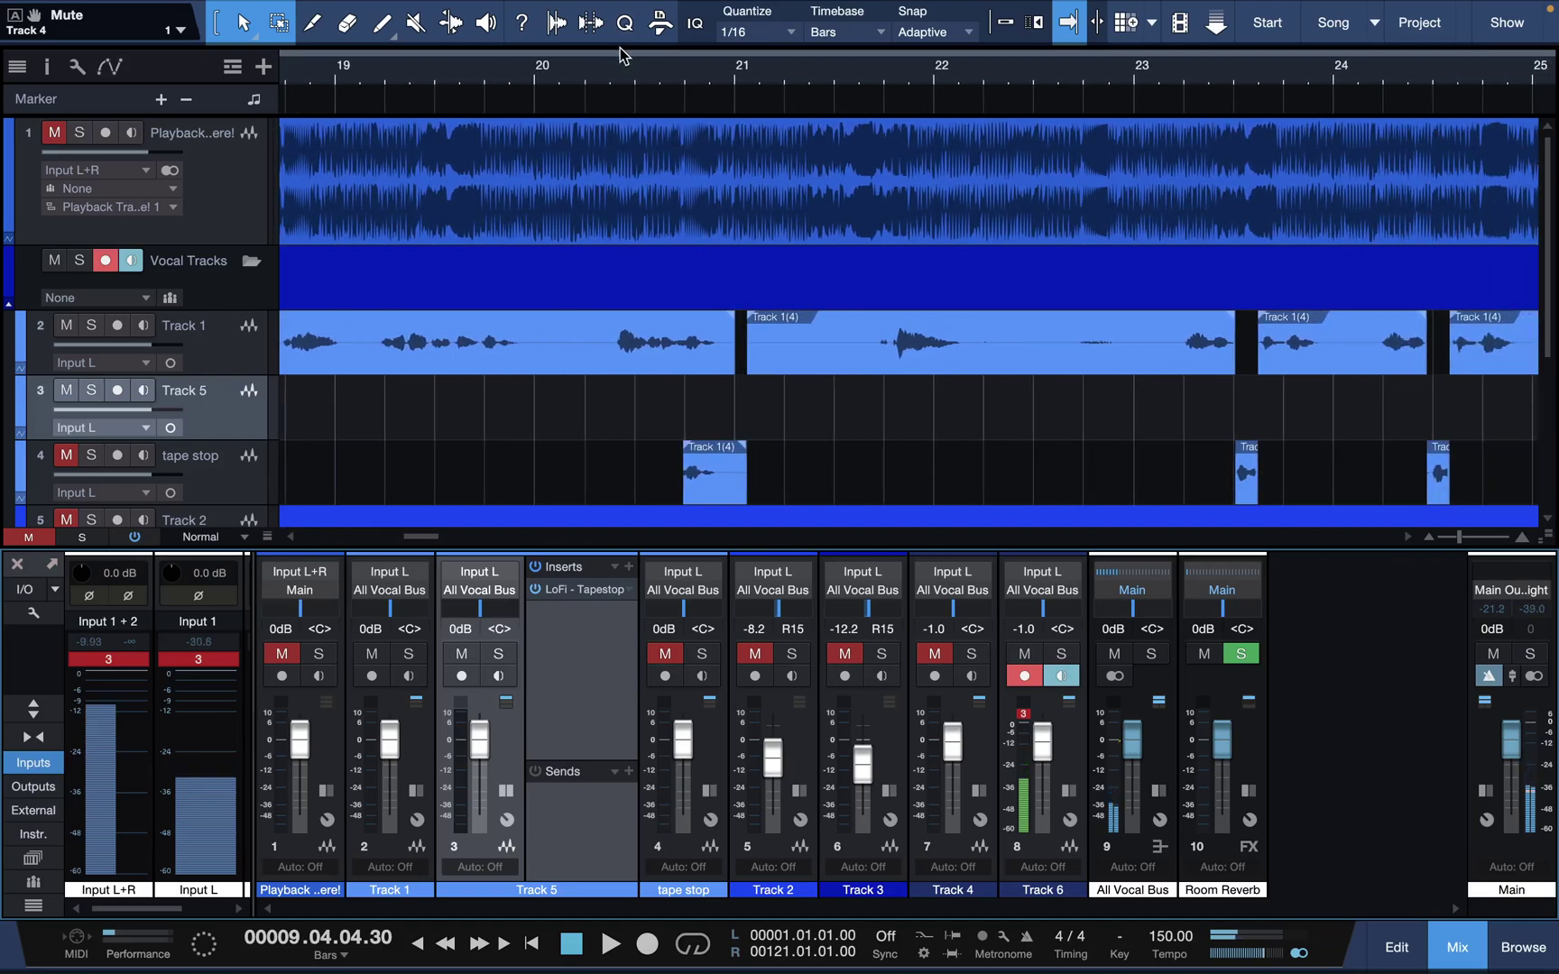
pyautogui.click(584, 72)
pyautogui.press('space')
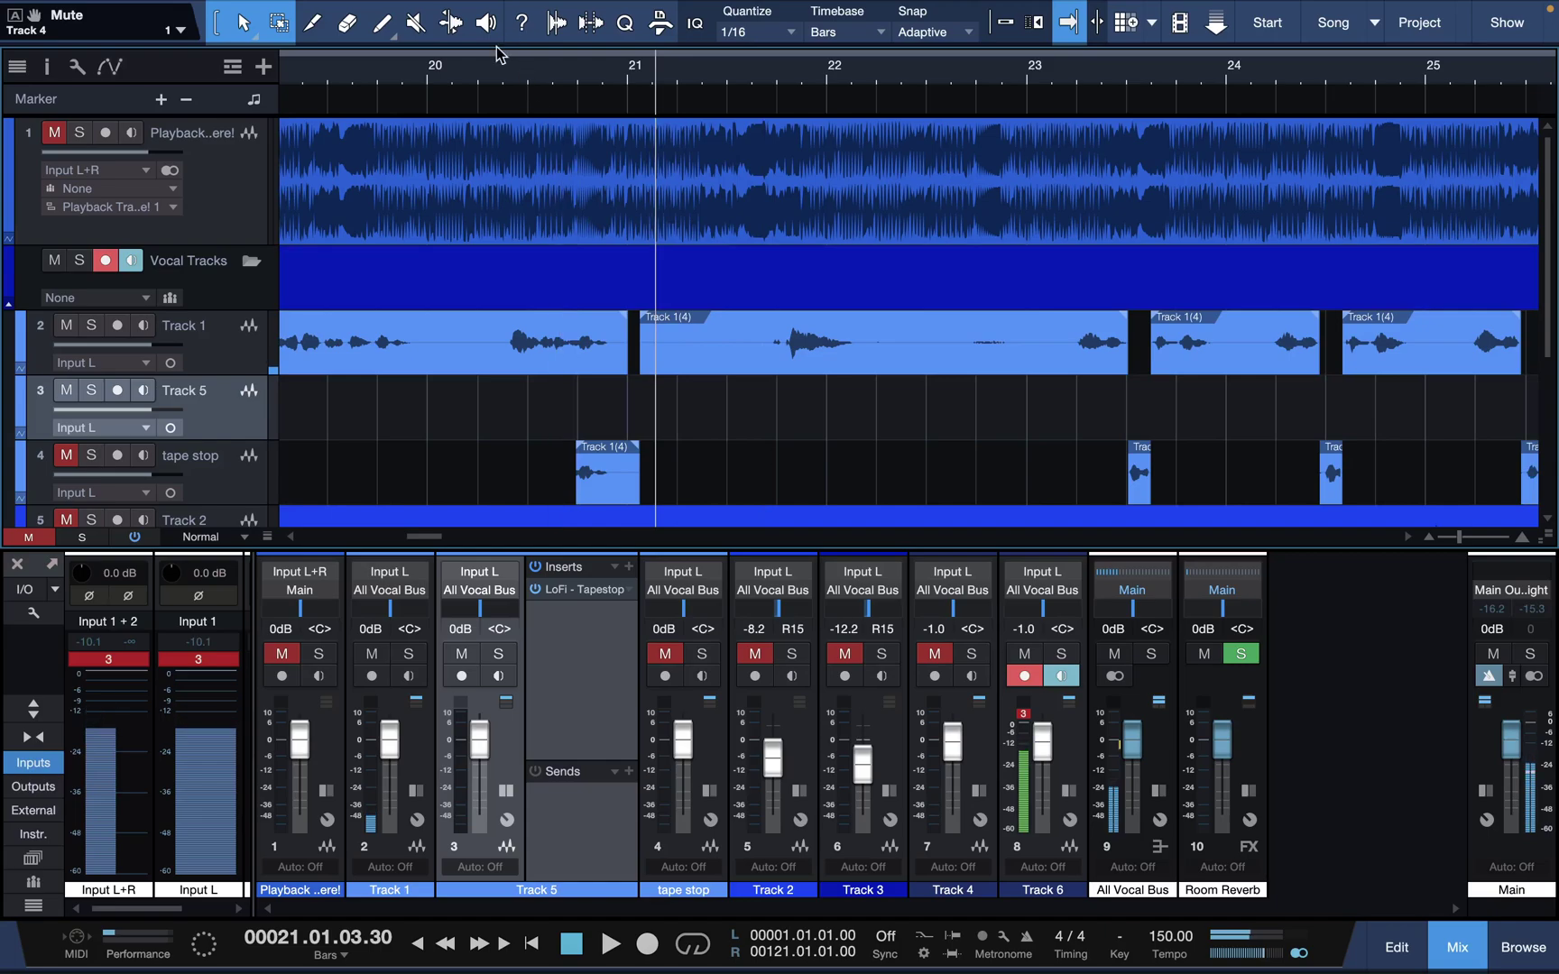
pyautogui.click(479, 72)
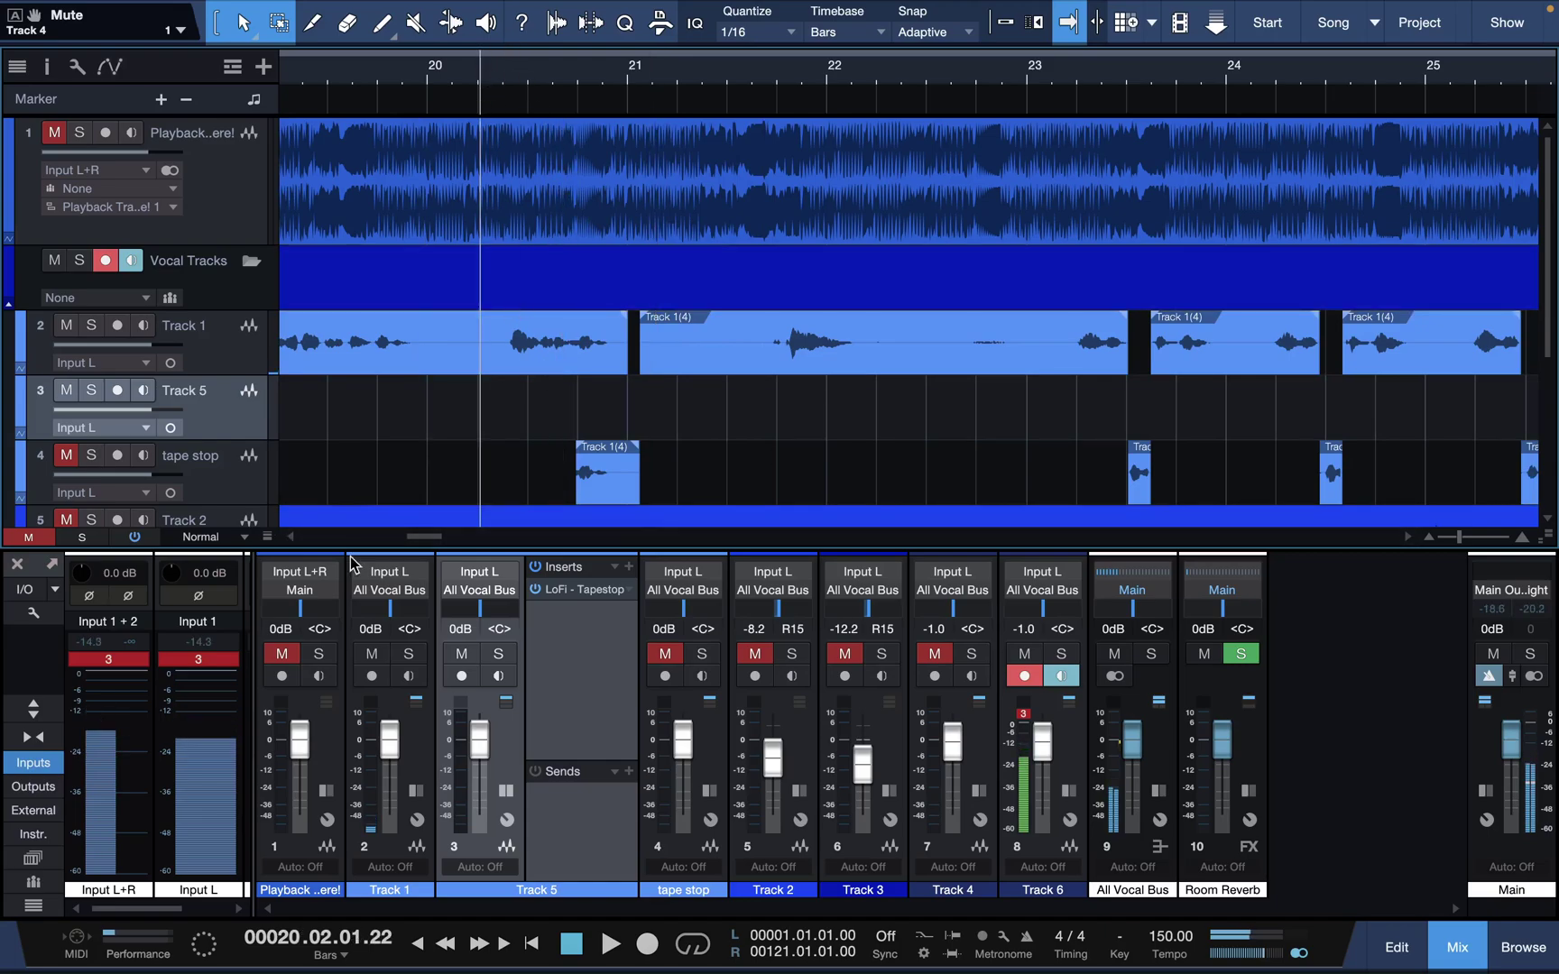
pyautogui.click(228, 358)
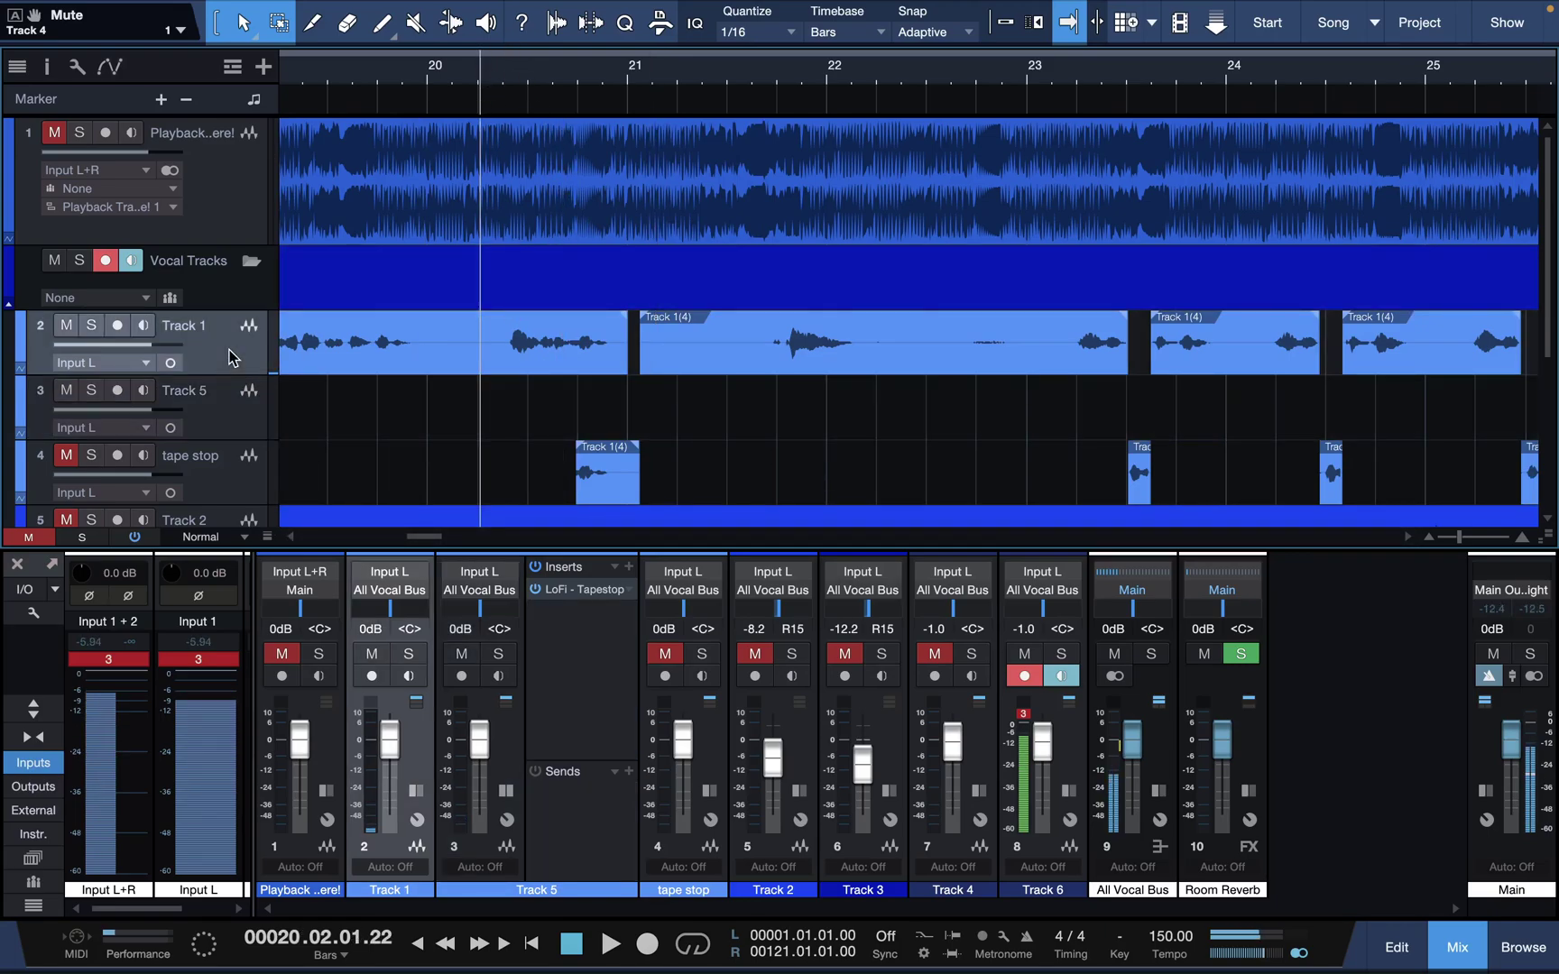
pyautogui.click(574, 591)
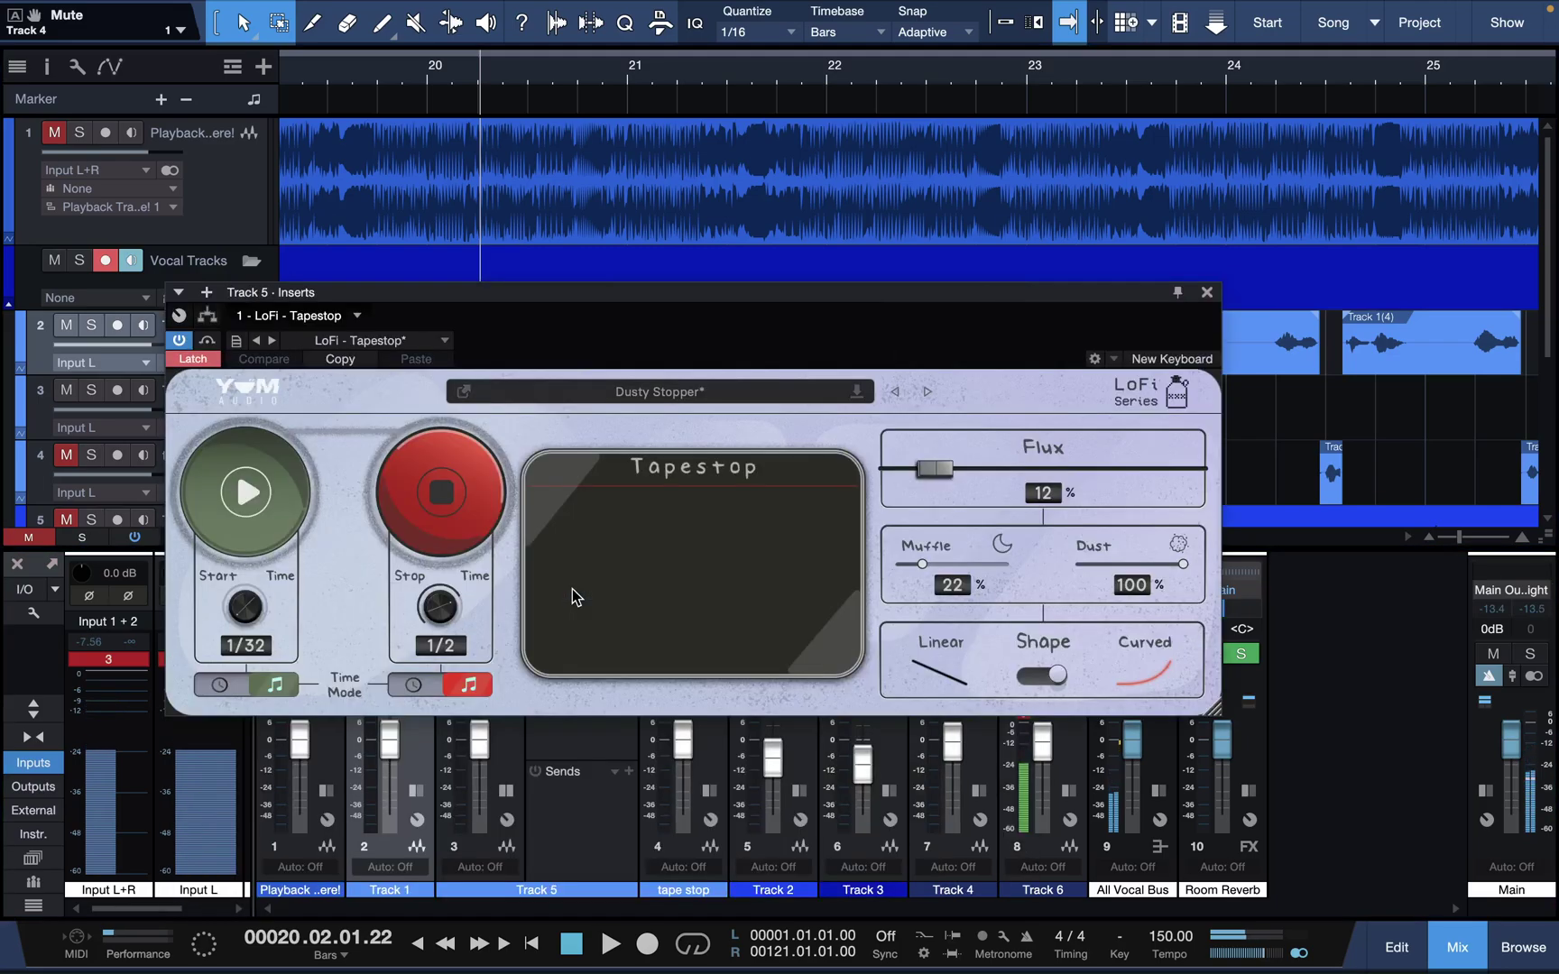
pyautogui.click(1205, 293)
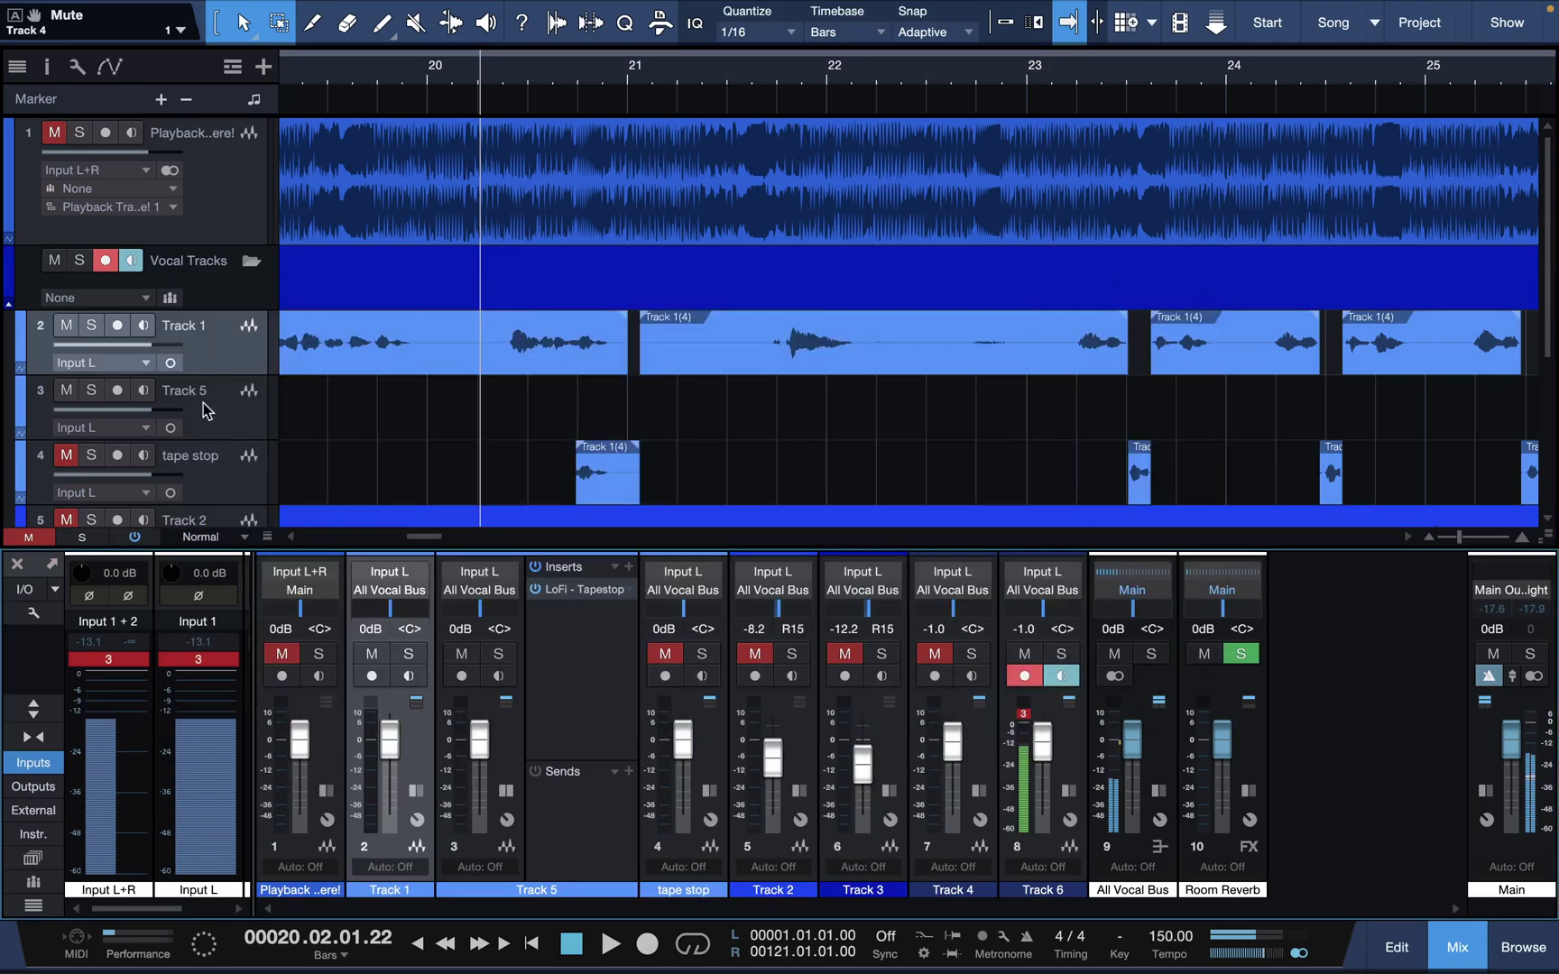
# Step: Open the LoFi - Tapestop insert on Track 1 and place its window below the track's clips
pyautogui.click(214, 368)
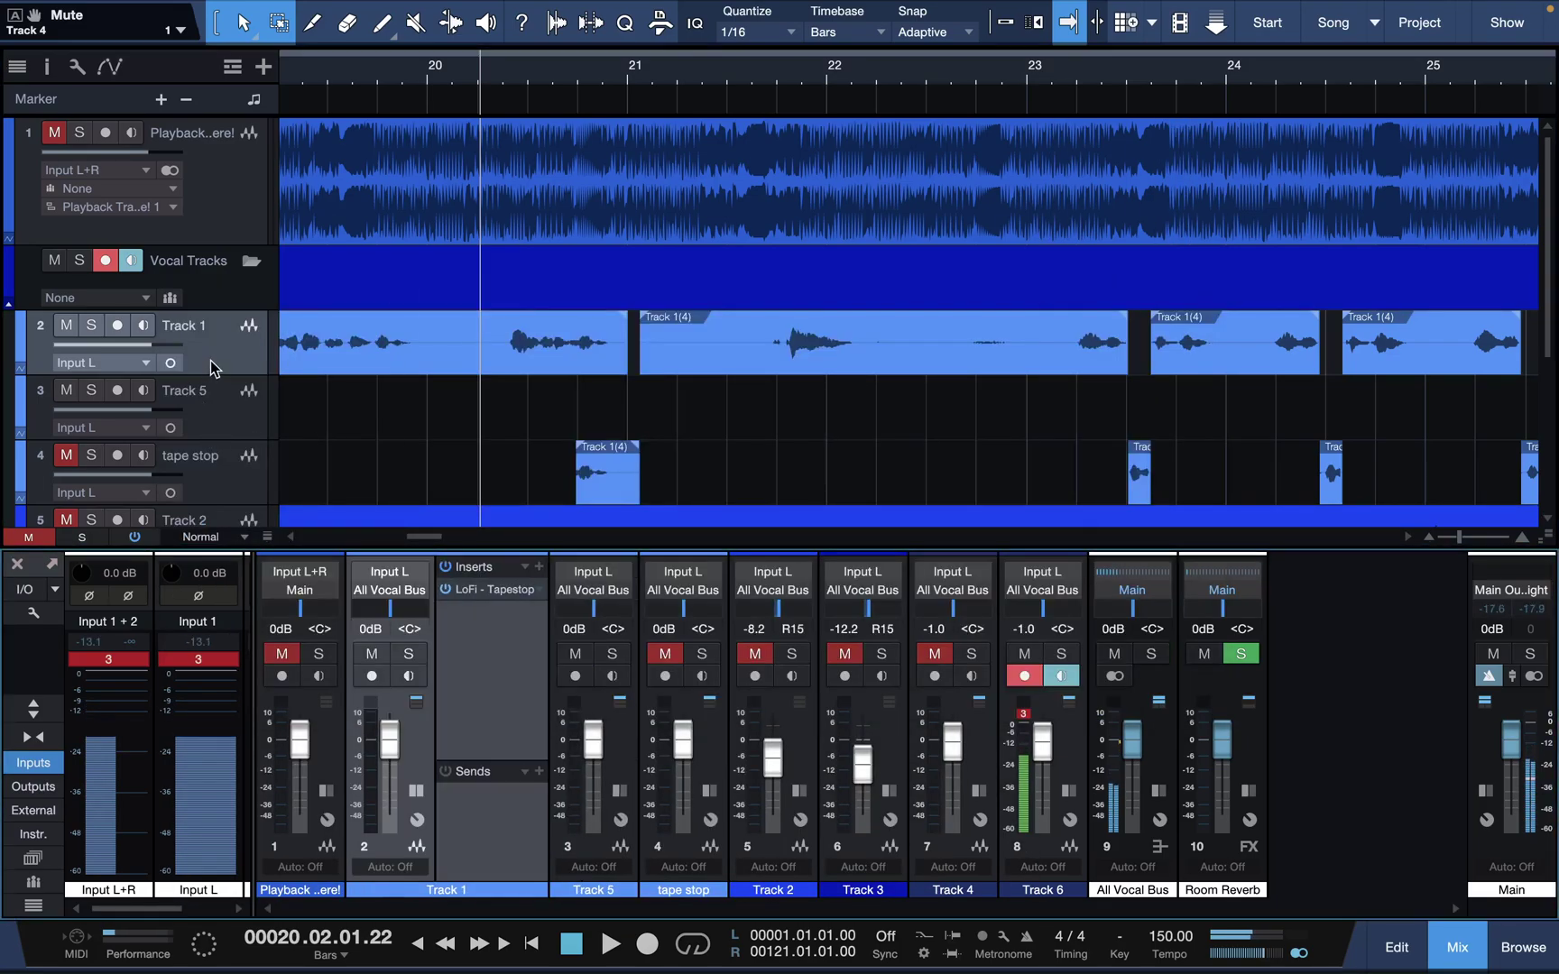
pyautogui.click(496, 590)
pyautogui.moveTo(578, 303); pyautogui.dragTo(782, 414)
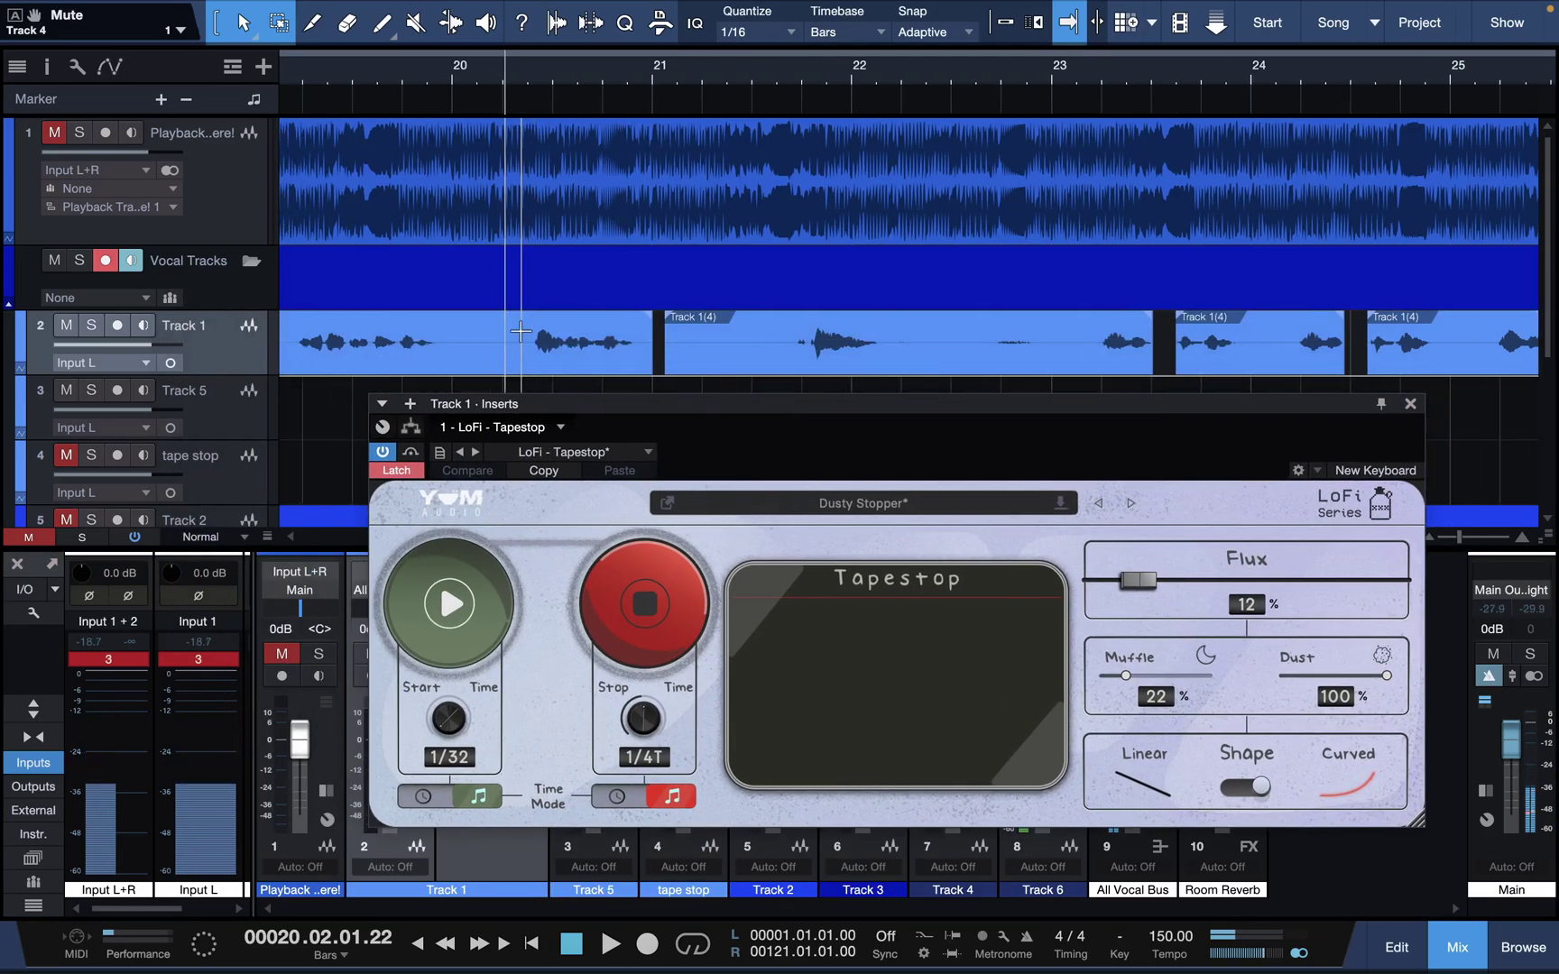
# Step: Show the track automation, keep Track 1's Trigger lane clear of the plug-in window, and place the playhead at beat 3 of bar 19
pyautogui.click(118, 71)
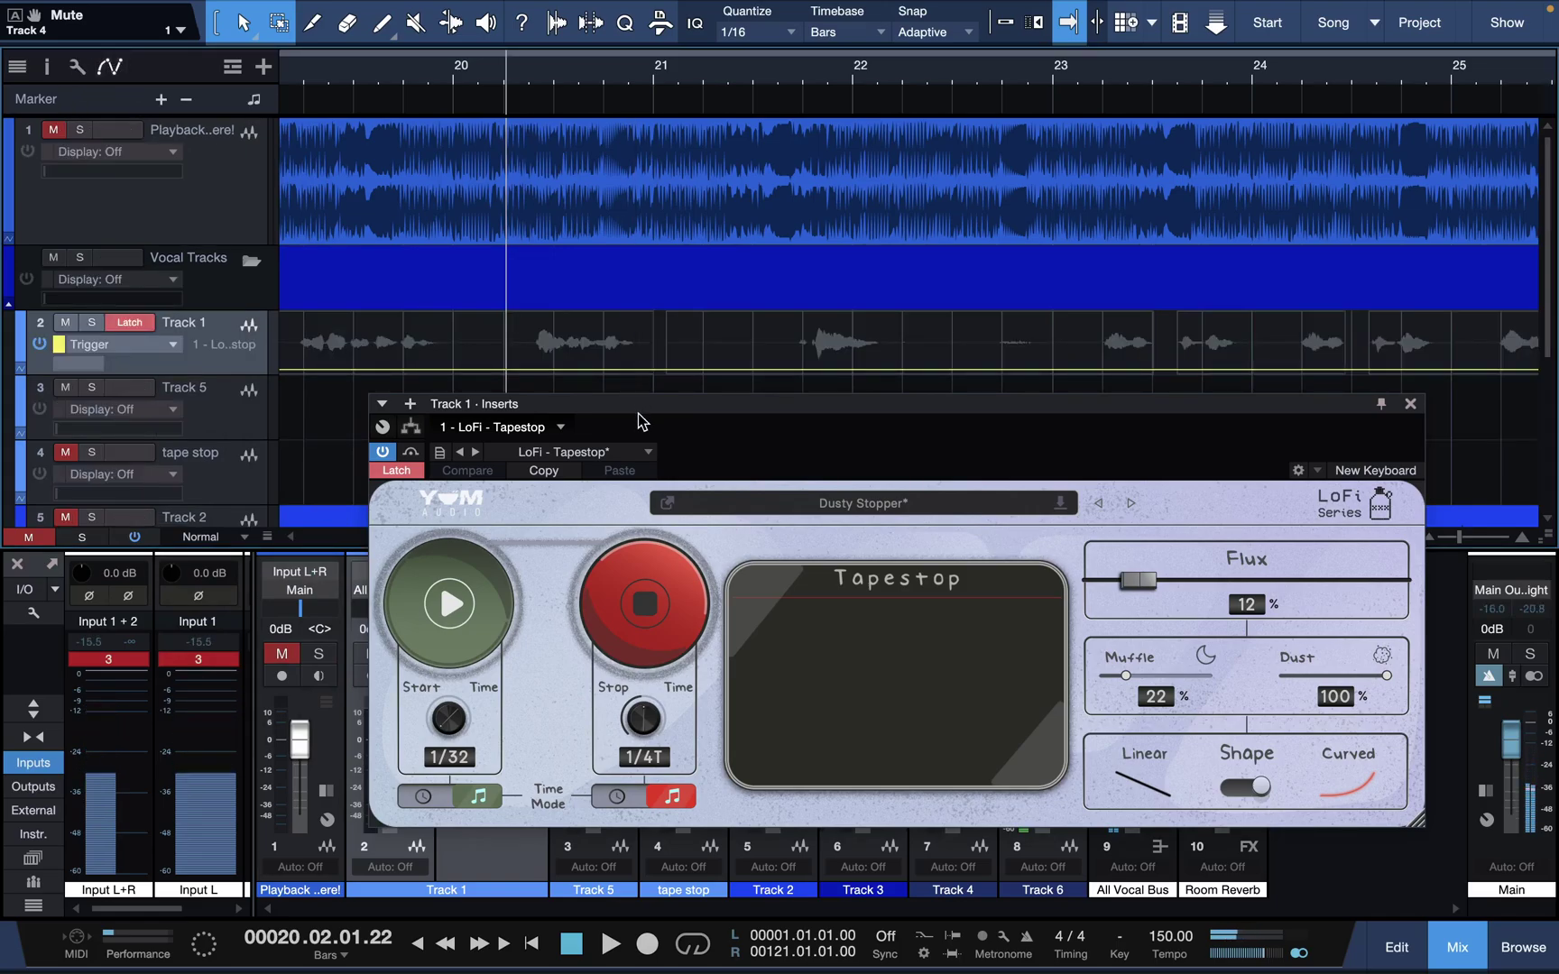
pyautogui.moveTo(638, 409); pyautogui.dragTo(638, 439)
pyautogui.click(357, 71)
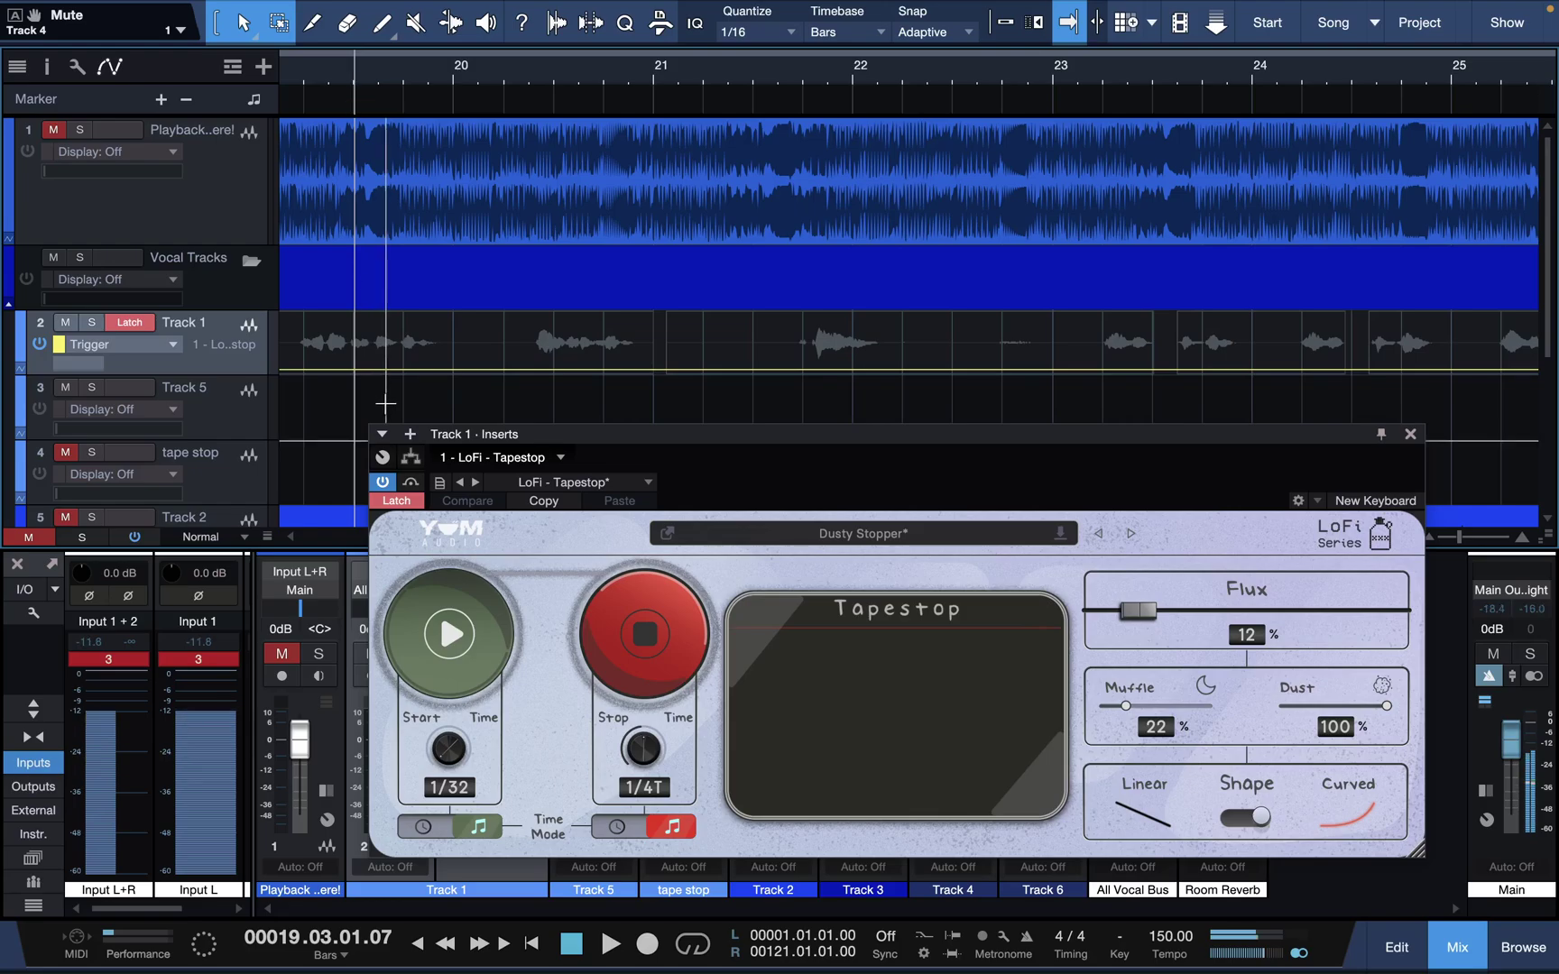
# Step: Review the automation modes for Track 1's Tapestop insert, keeping Latch, and place the playhead just before bar 19
pyautogui.click(397, 501)
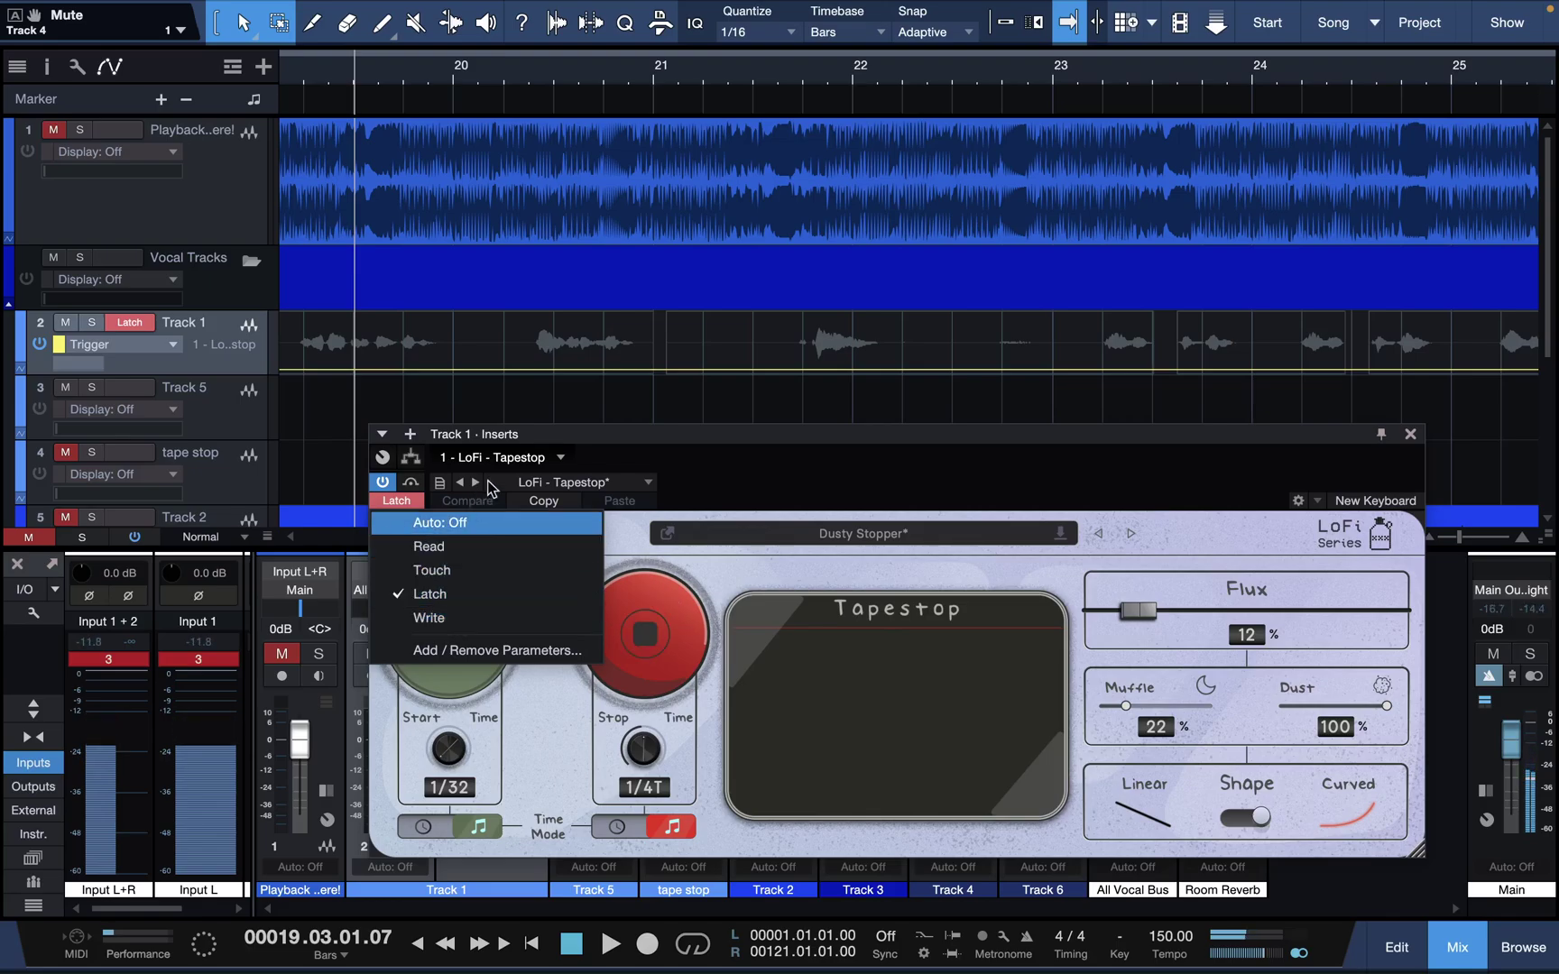
pyautogui.click(604, 434)
pyautogui.moveTo(647, 434); pyautogui.dragTo(687, 433)
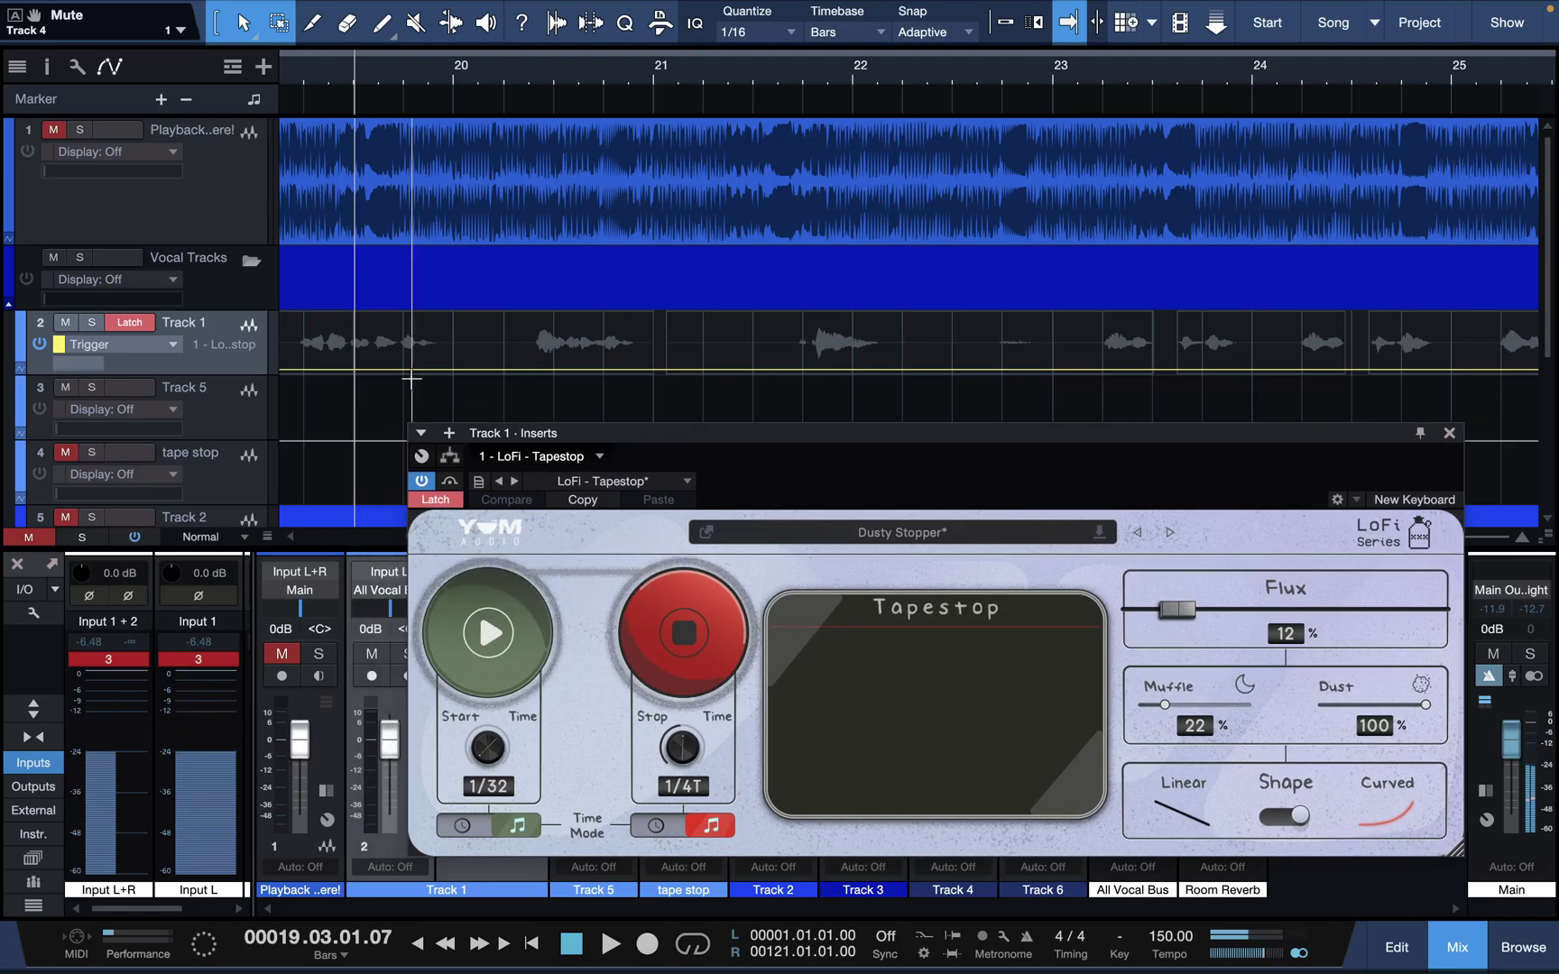
pyautogui.hscroll(-3, 411, 380)
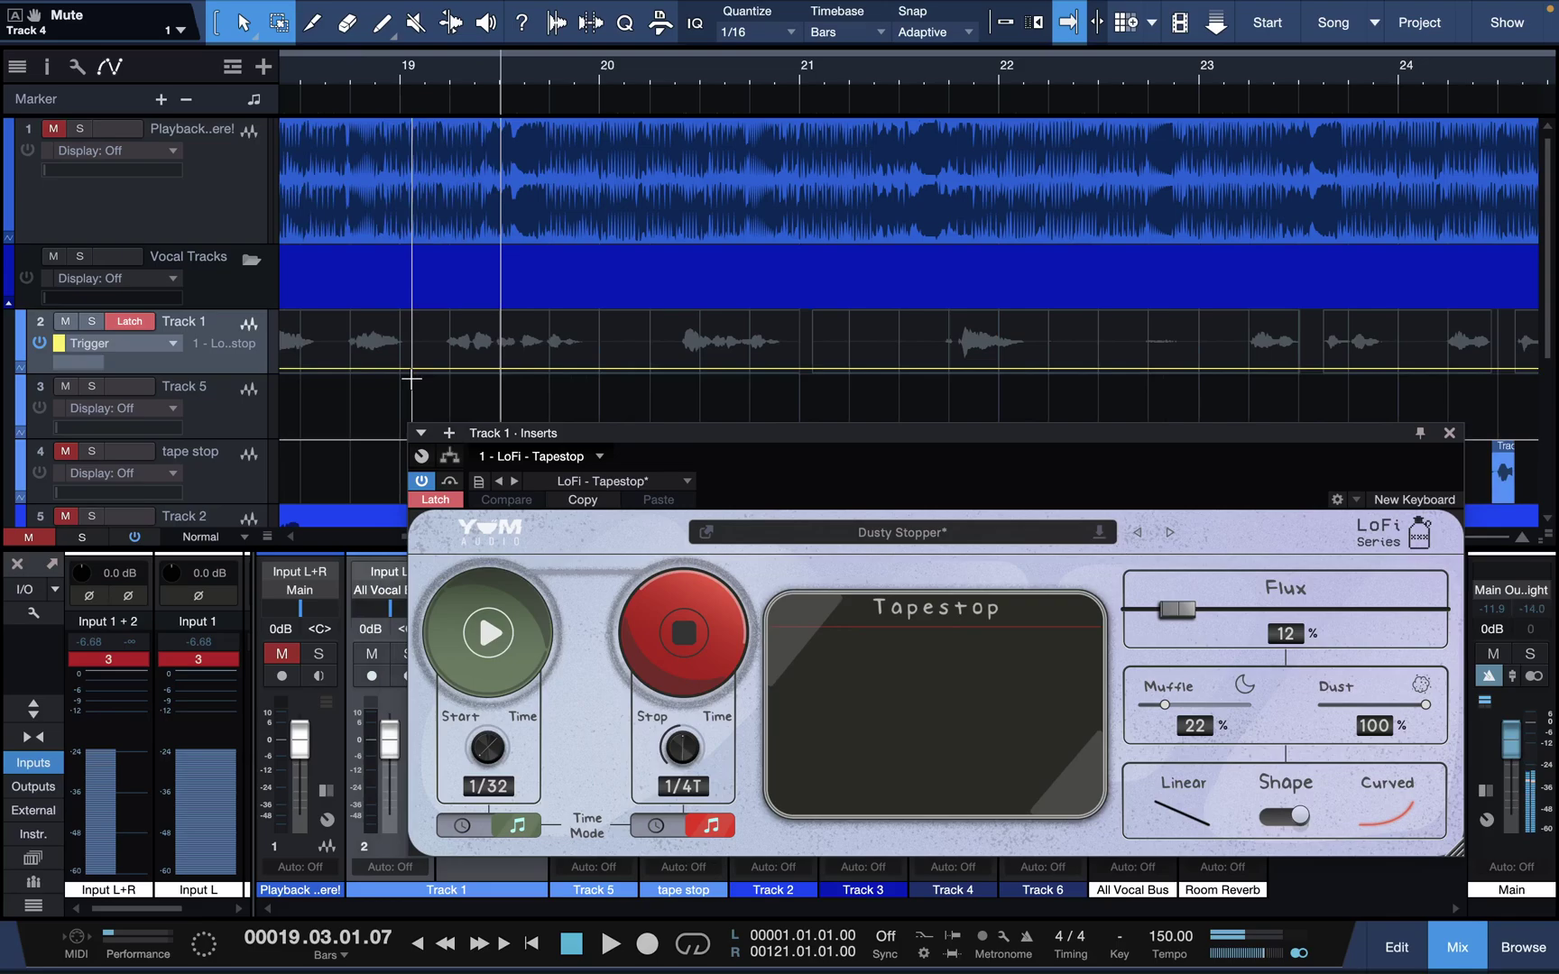
pyautogui.click(396, 79)
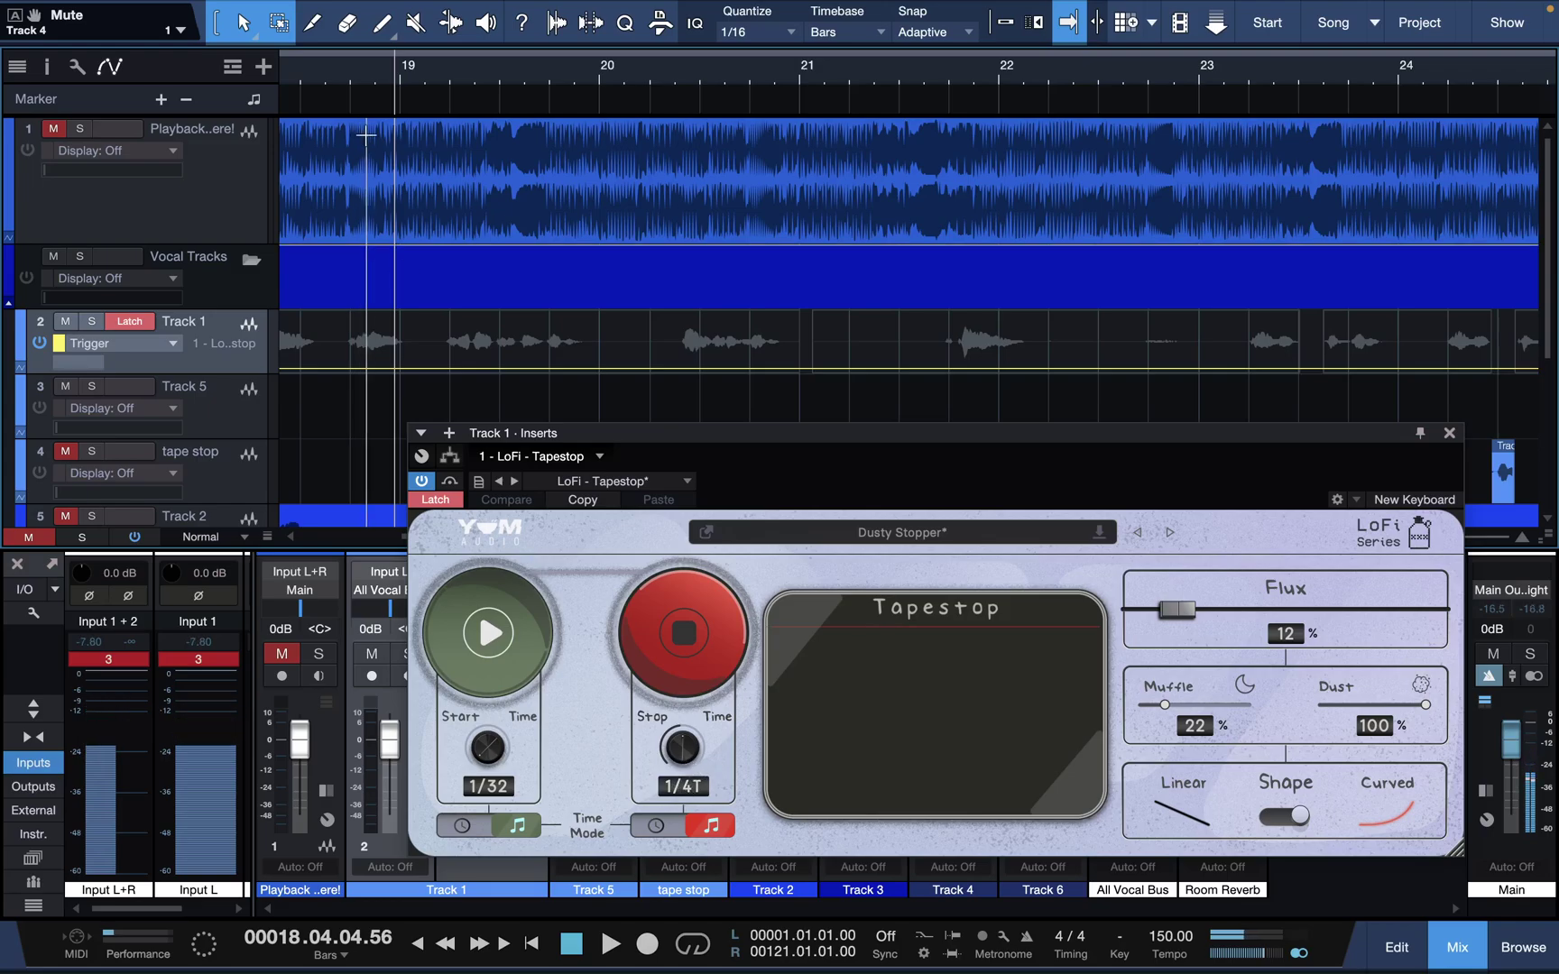
# Step: Play the vocals leading into bar 21 and latch-record a Tapestop Stop trigger on Track 1 just before that bar
pyautogui.press('space')
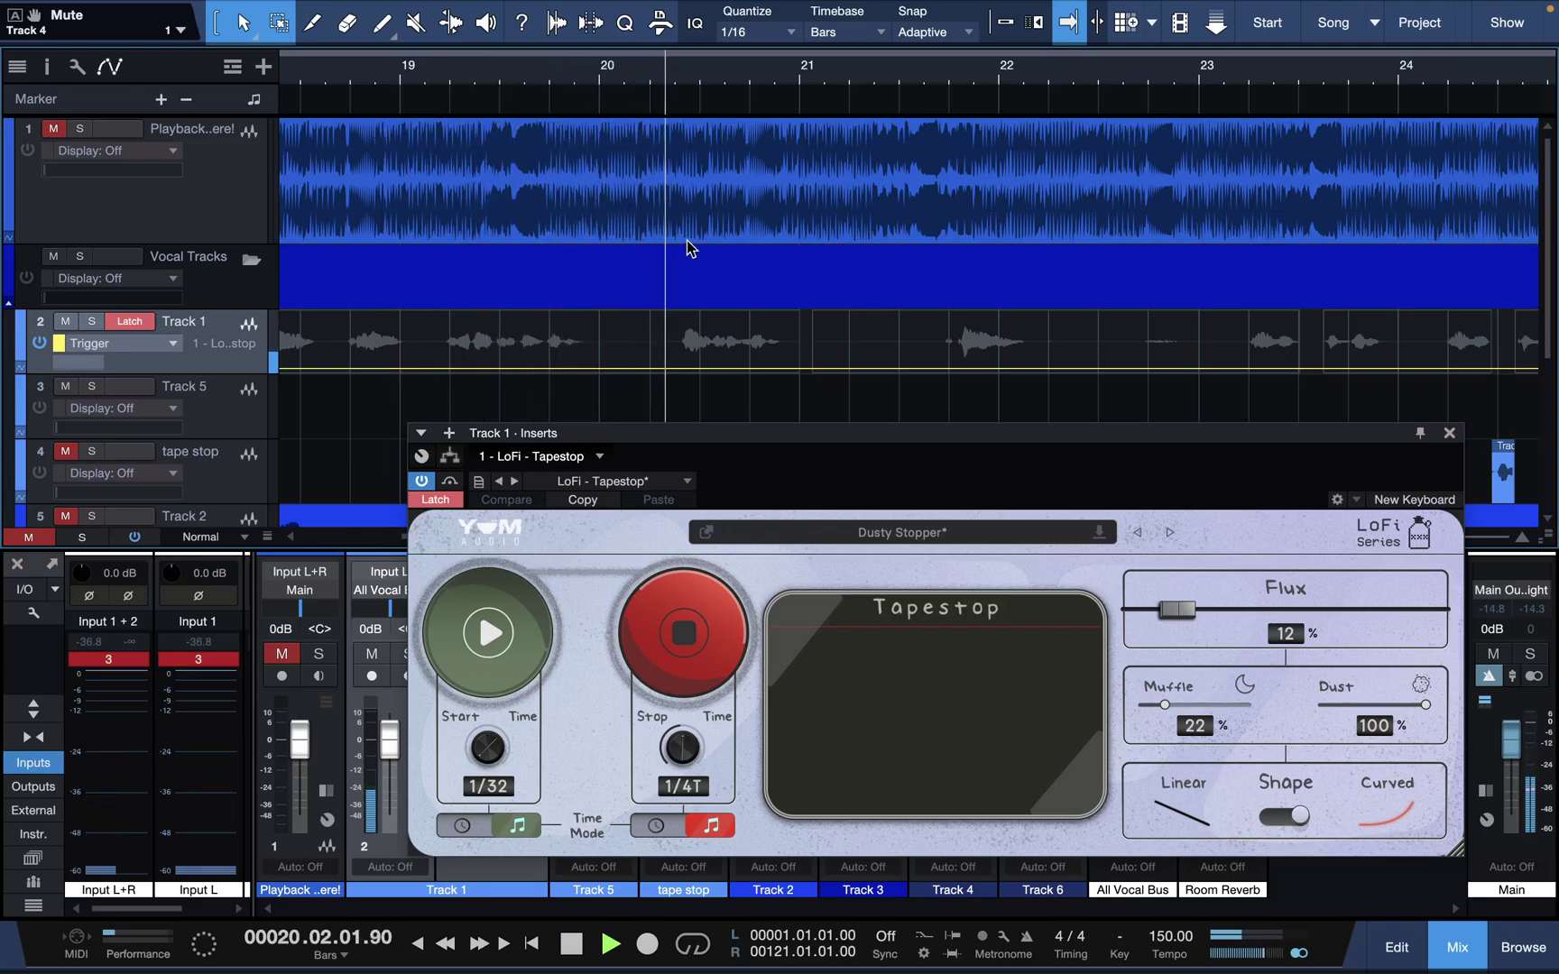
pyautogui.press('space')
pyautogui.press('space')
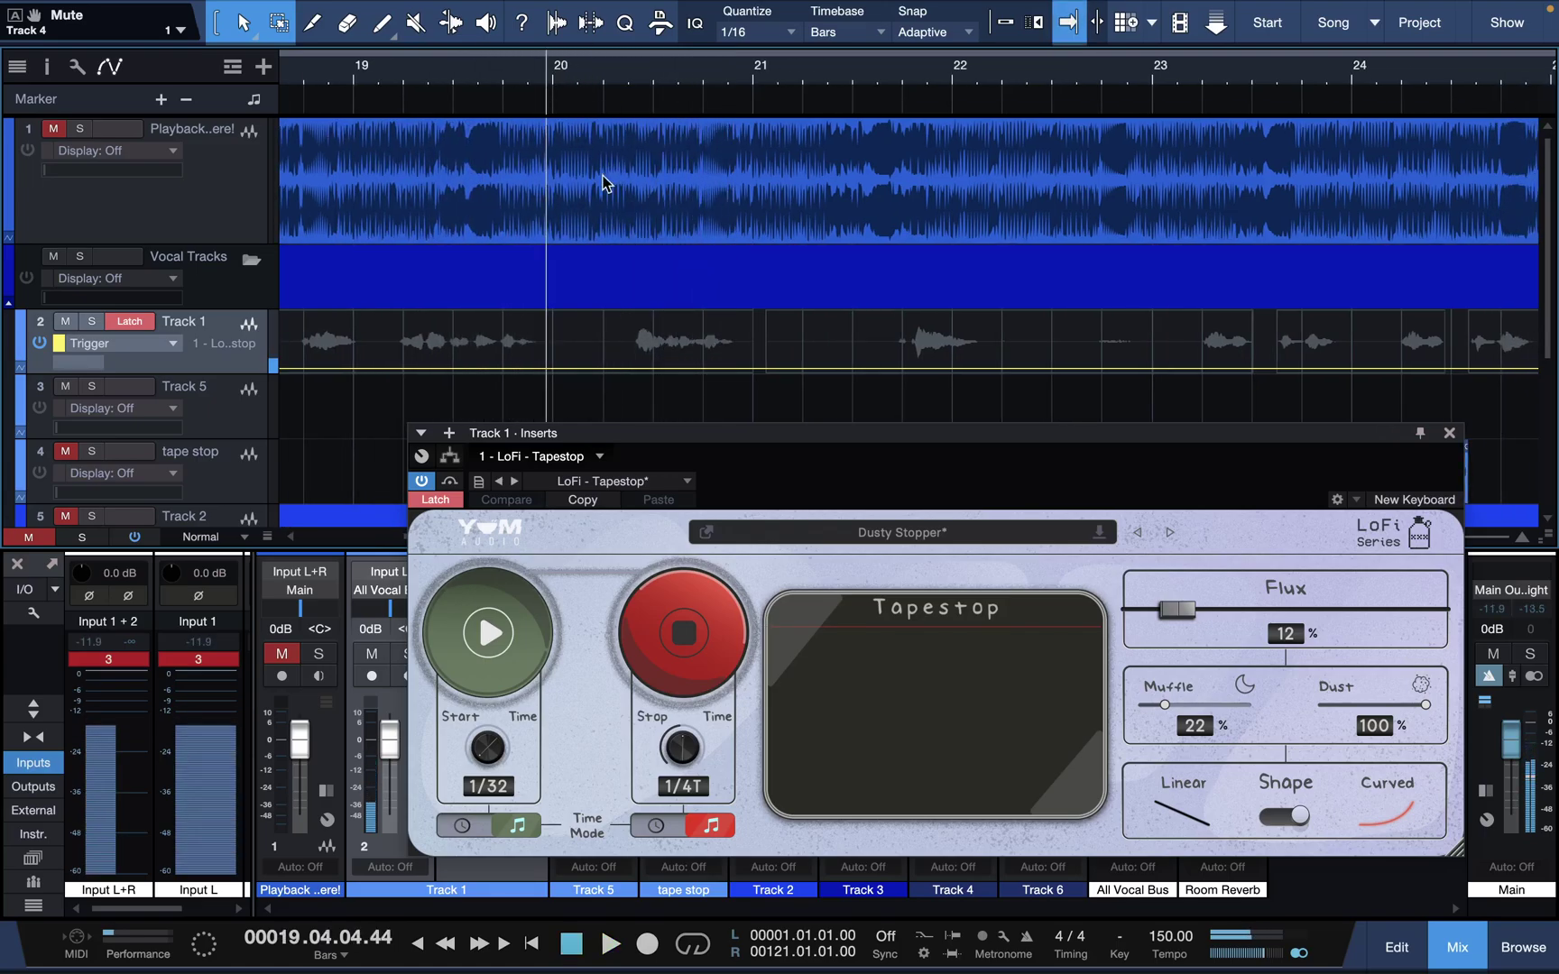
pyautogui.click(691, 637)
pyautogui.press('space')
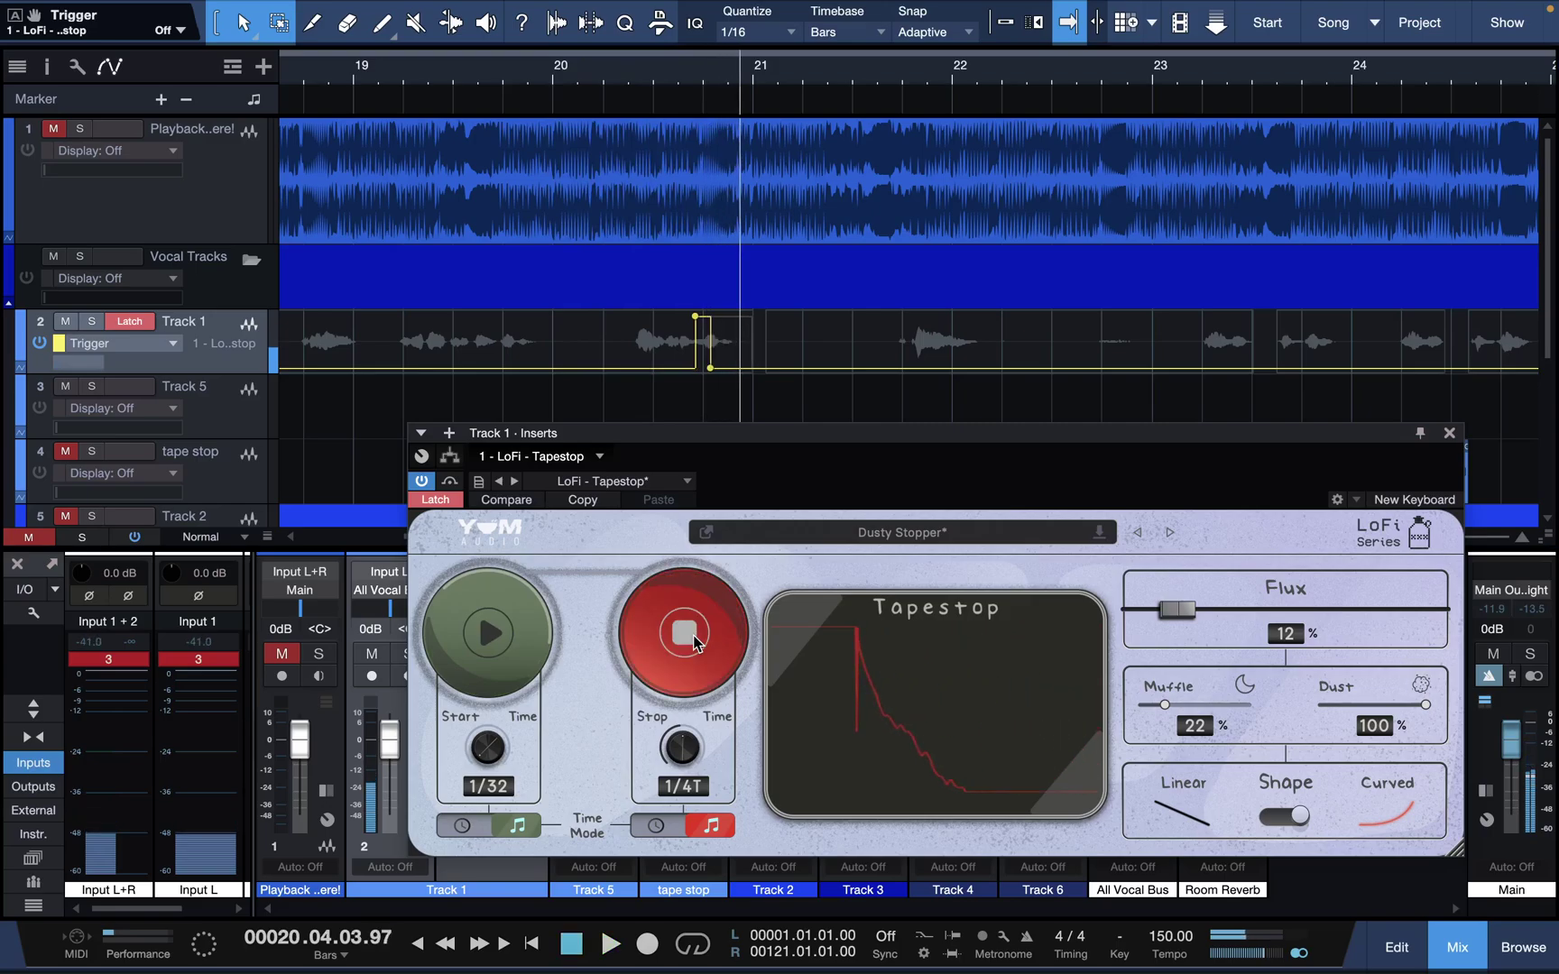
# Step: Play back the recorded tape stop from beat 3 of bar 19 into bar 21, then return the playhead to beat 3 of bar 19
pyautogui.click(499, 63)
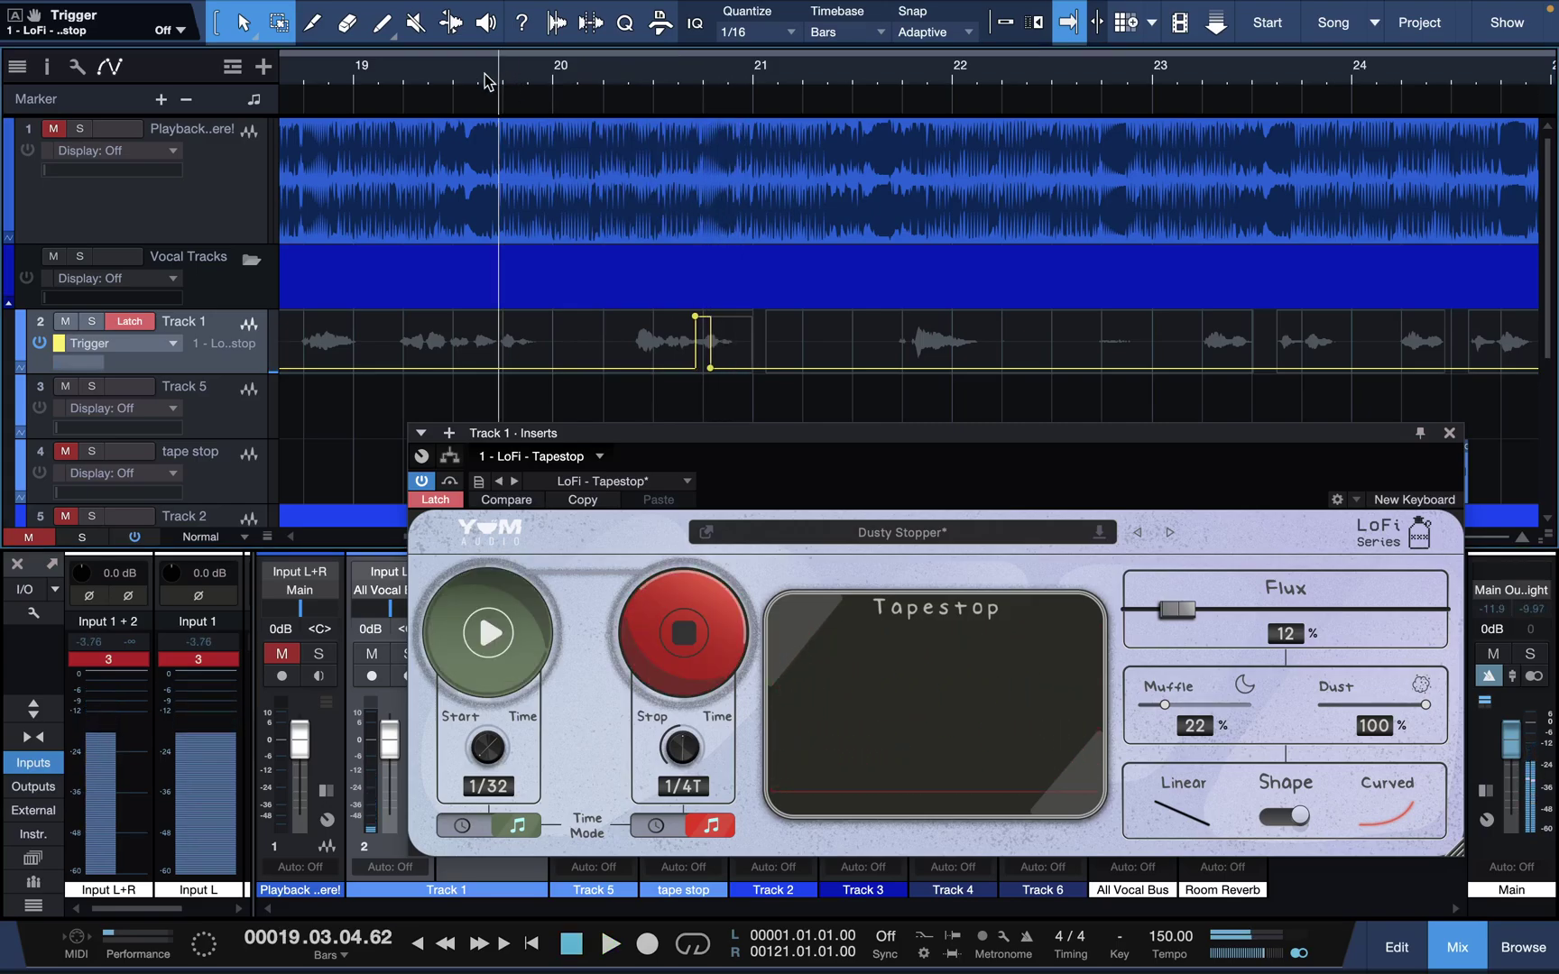
pyautogui.press('space')
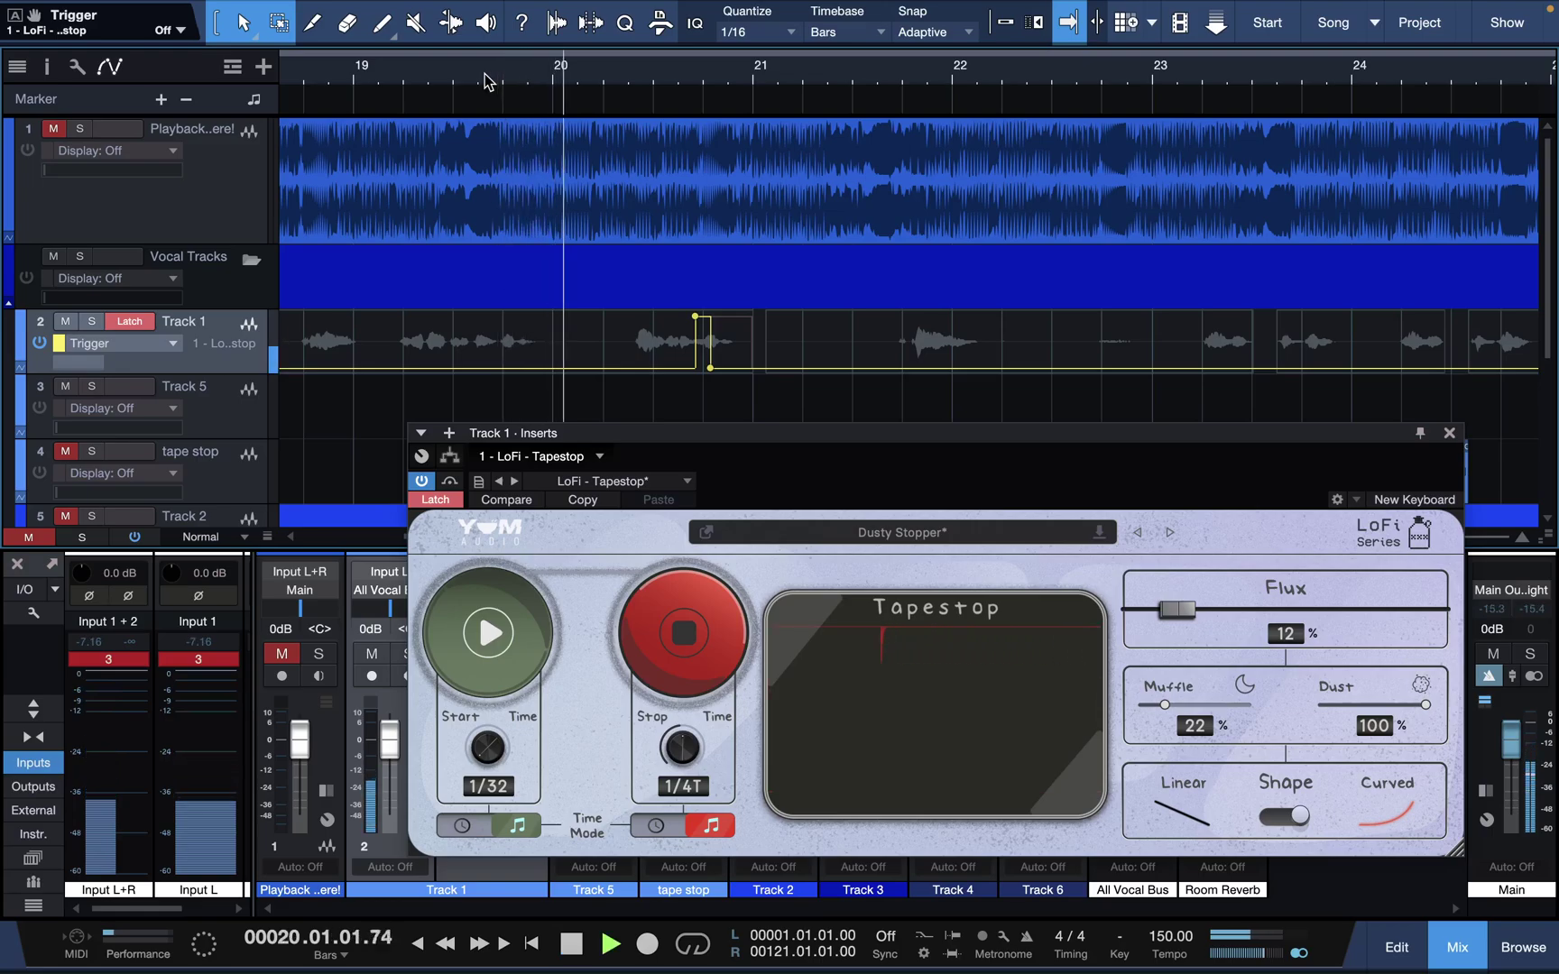
pyautogui.press('space')
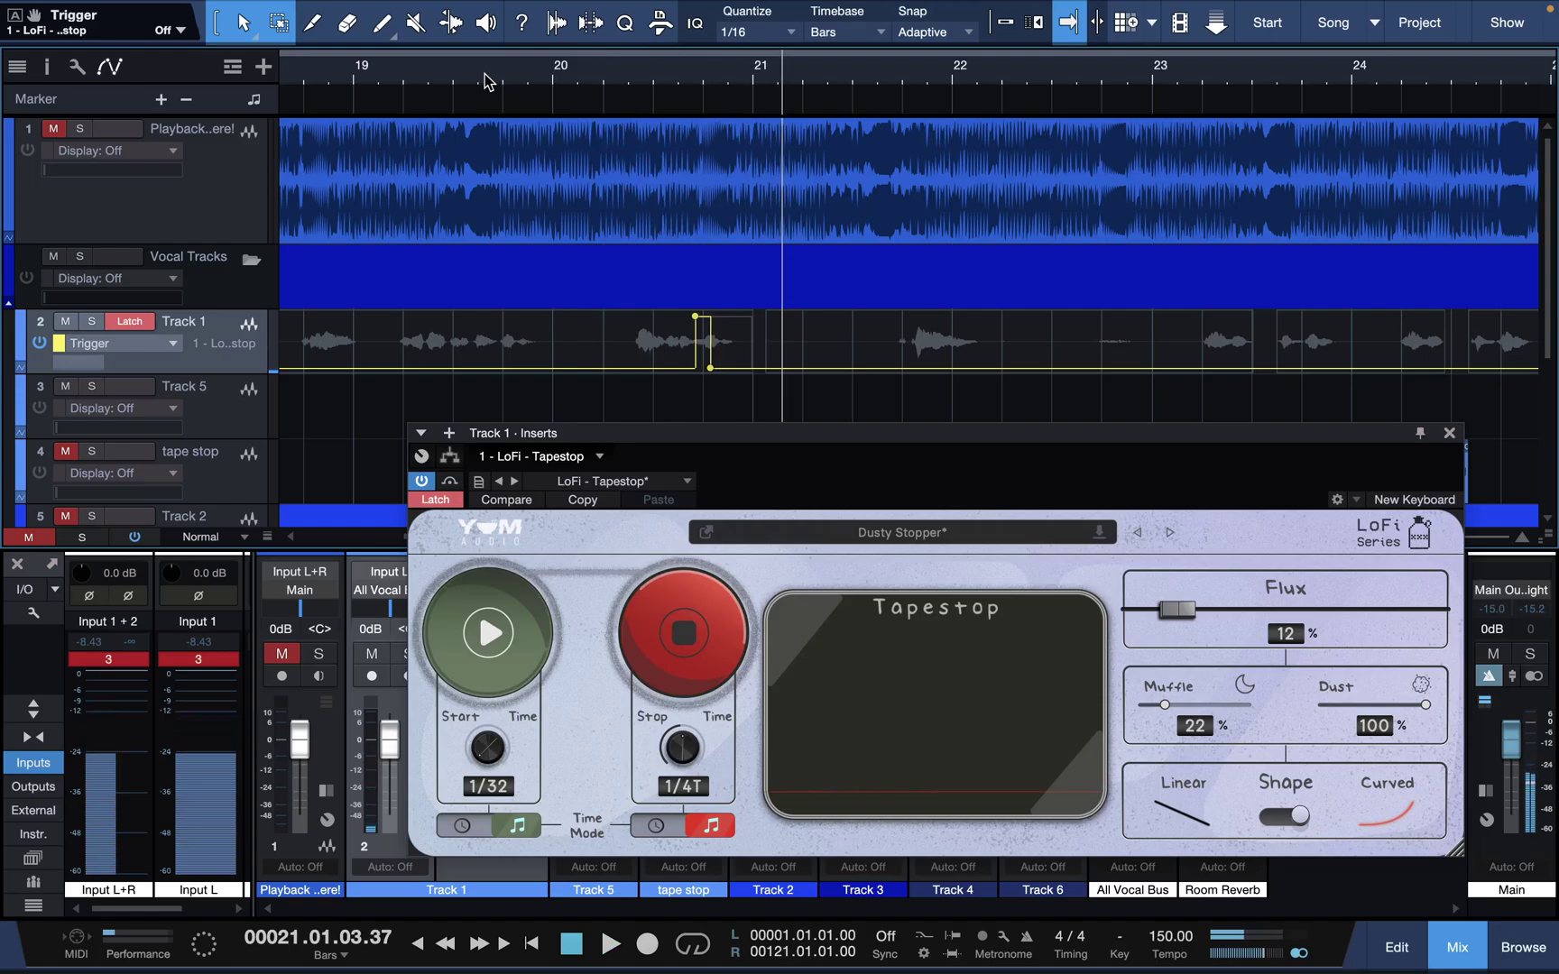
pyautogui.click(486, 80)
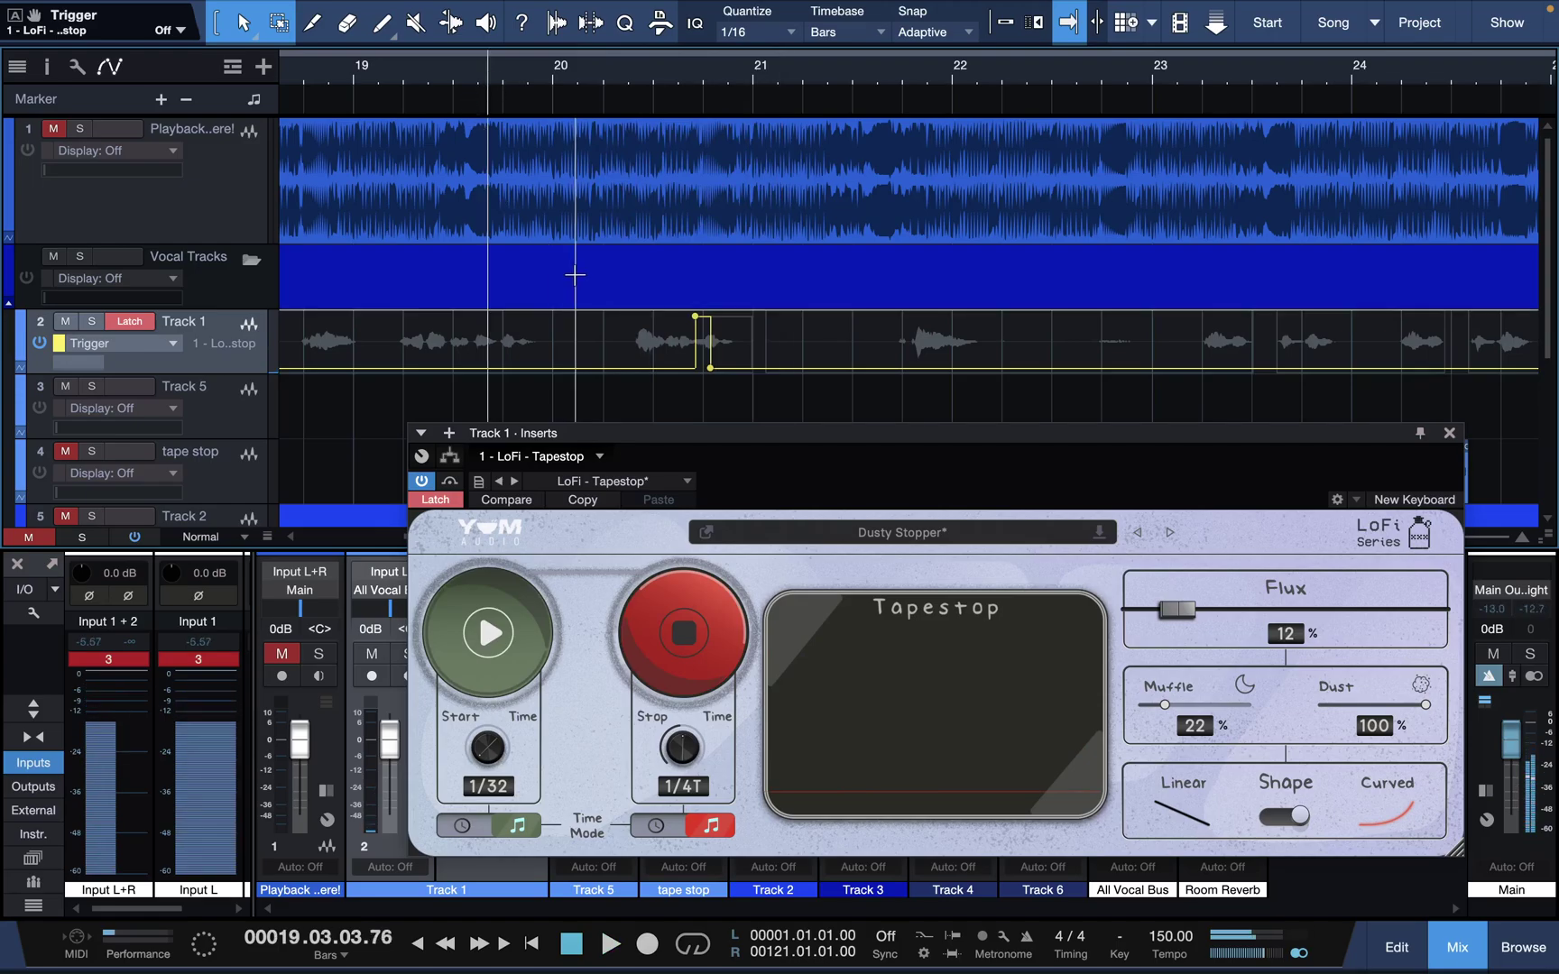
# Step: Unmute the playback track, play it with the vocal, and lower its volume to -12.1 dB
pyautogui.click(55, 129)
pyautogui.press('space')
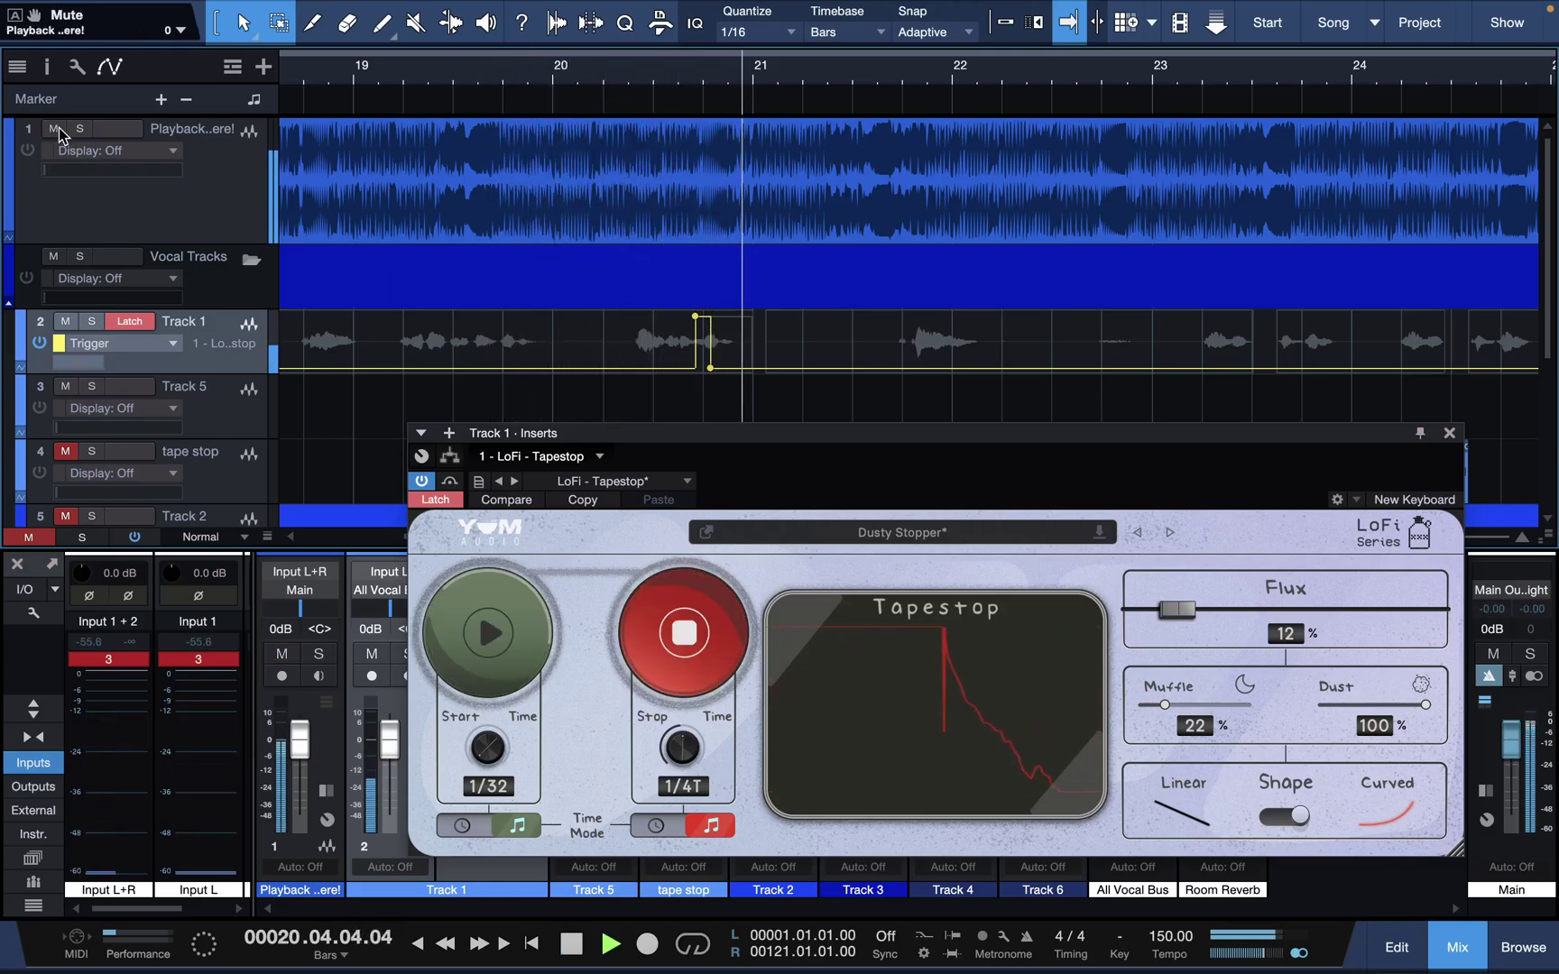
pyautogui.press('space')
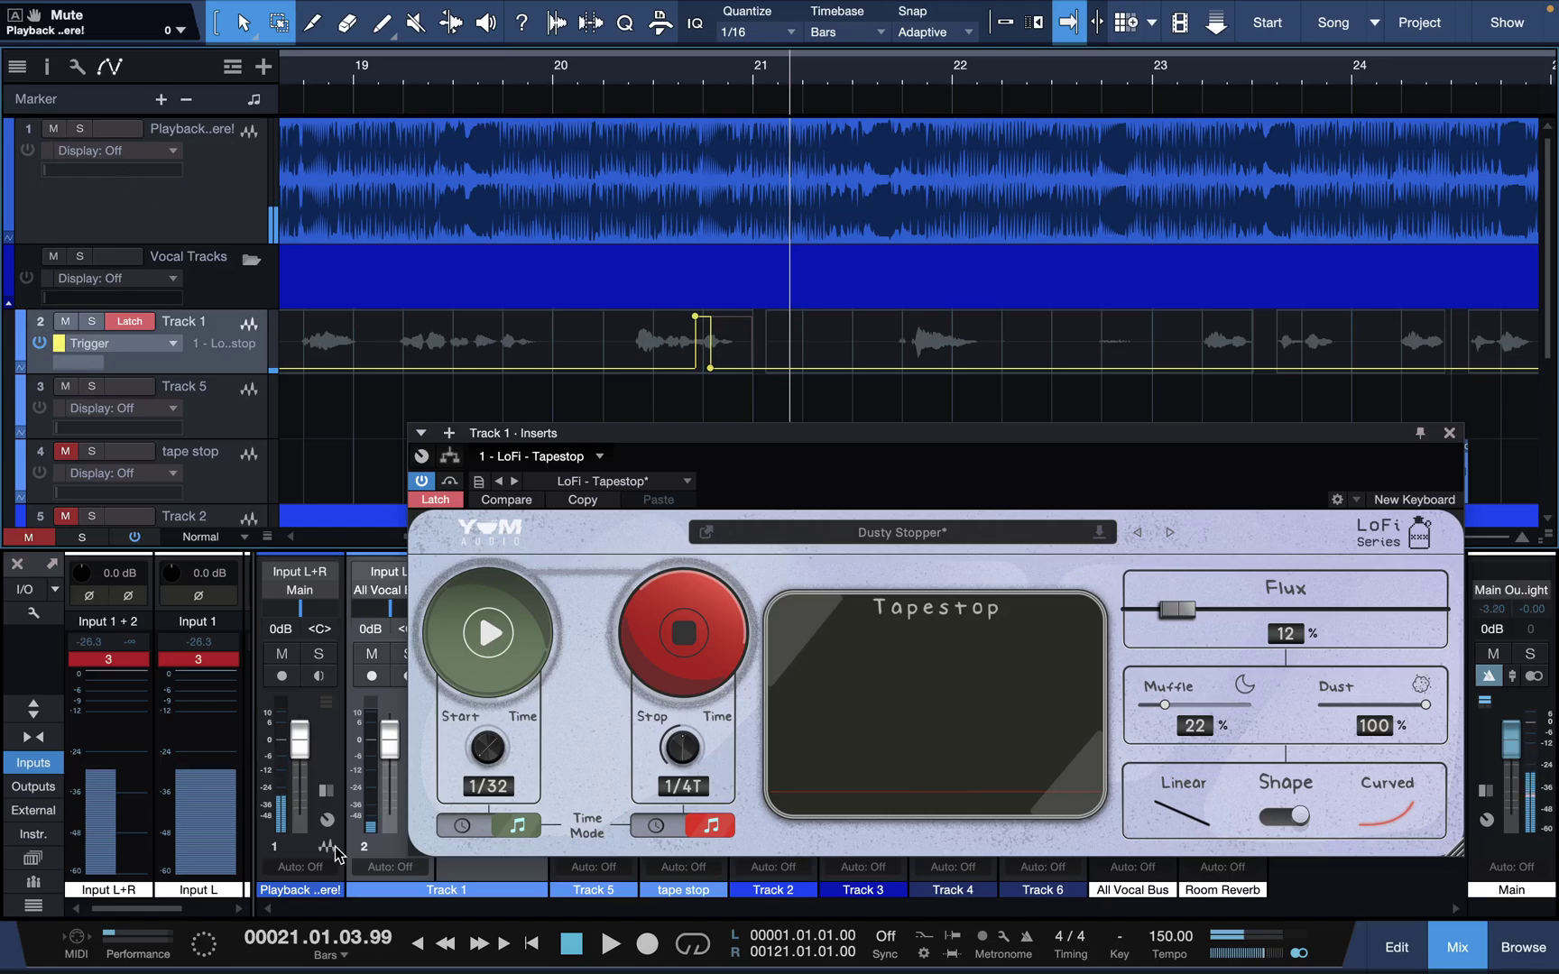
pyautogui.moveTo(307, 779); pyautogui.dragTo(307, 806)
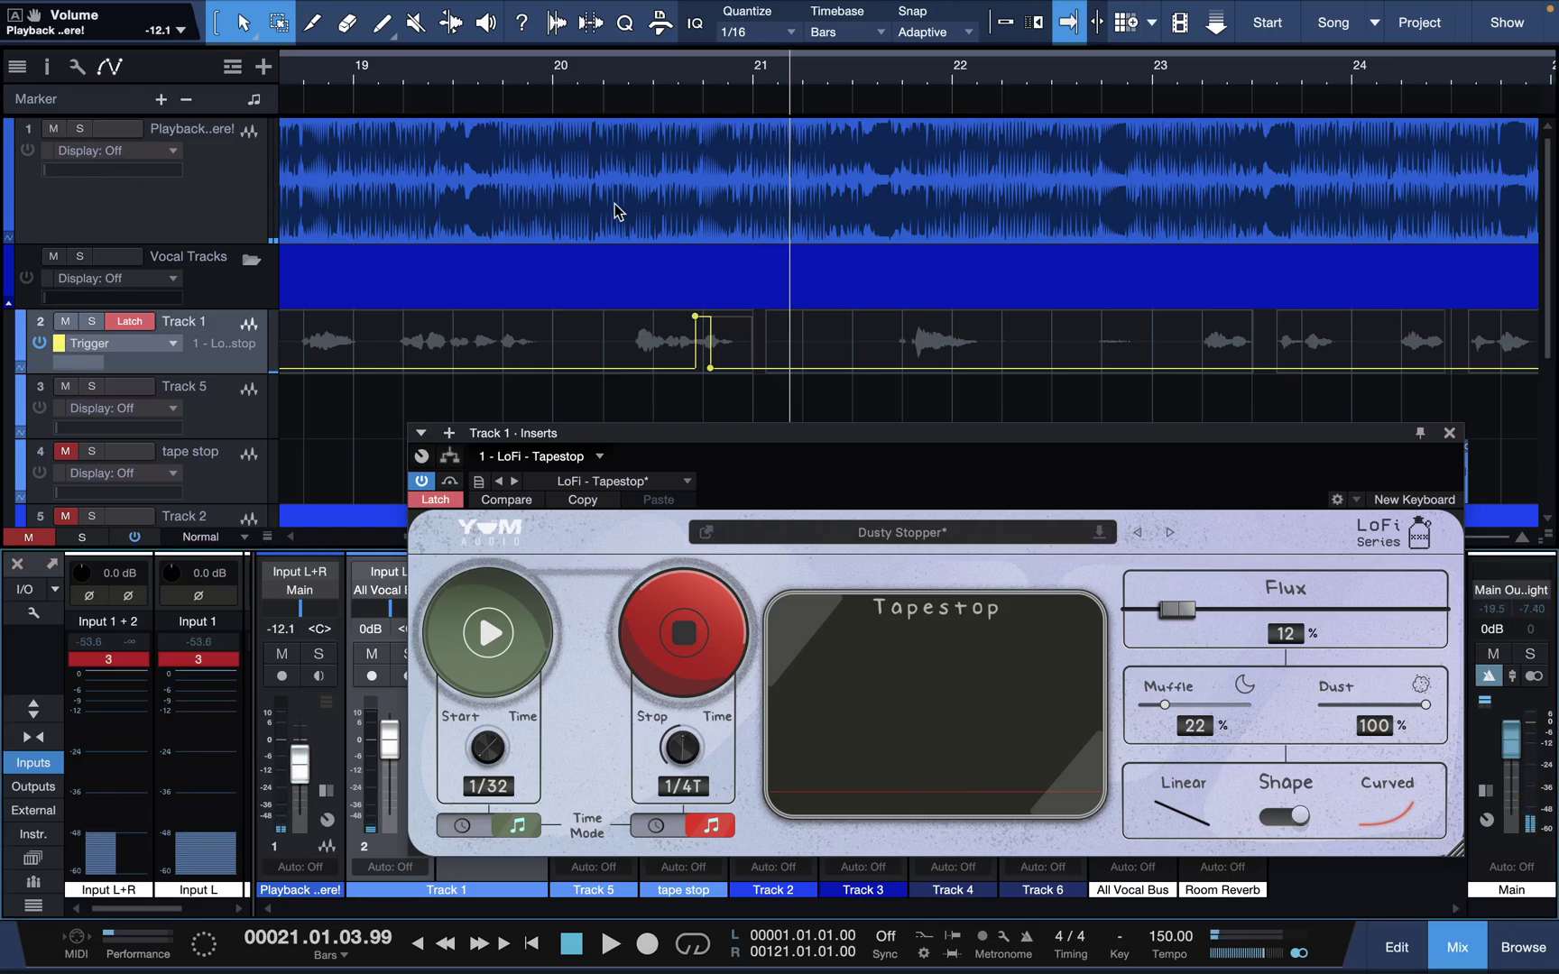
# Step: Play the tape stop against the quieter playback track from late bar 19 into bar 21
pyautogui.click(522, 79)
pyautogui.press('space')
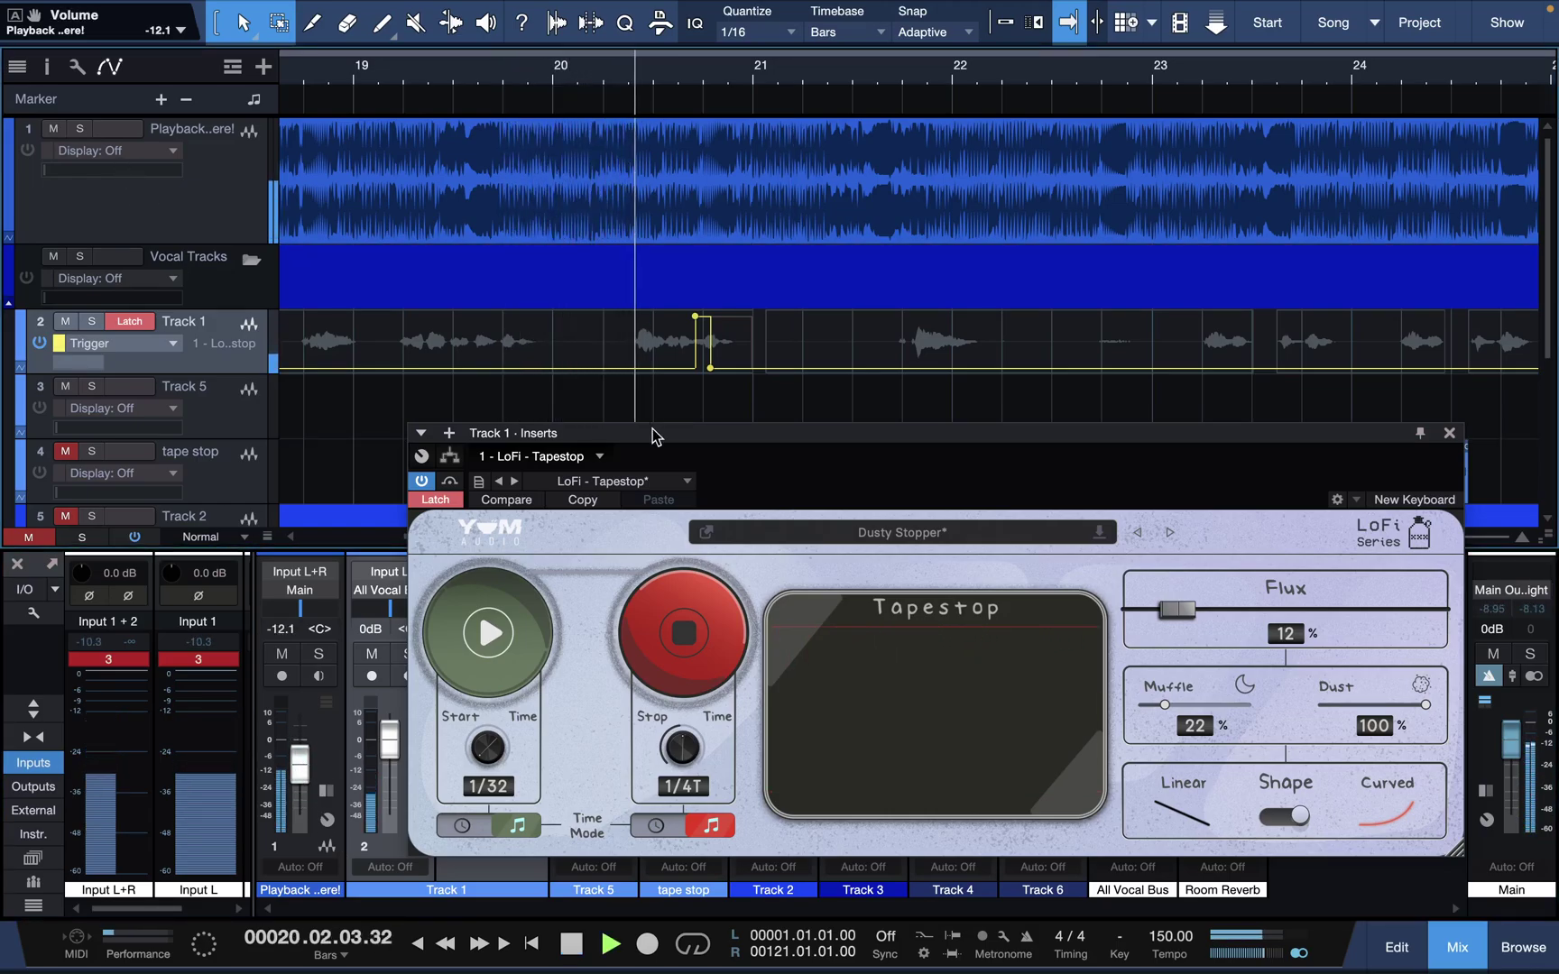
pyautogui.press('space')
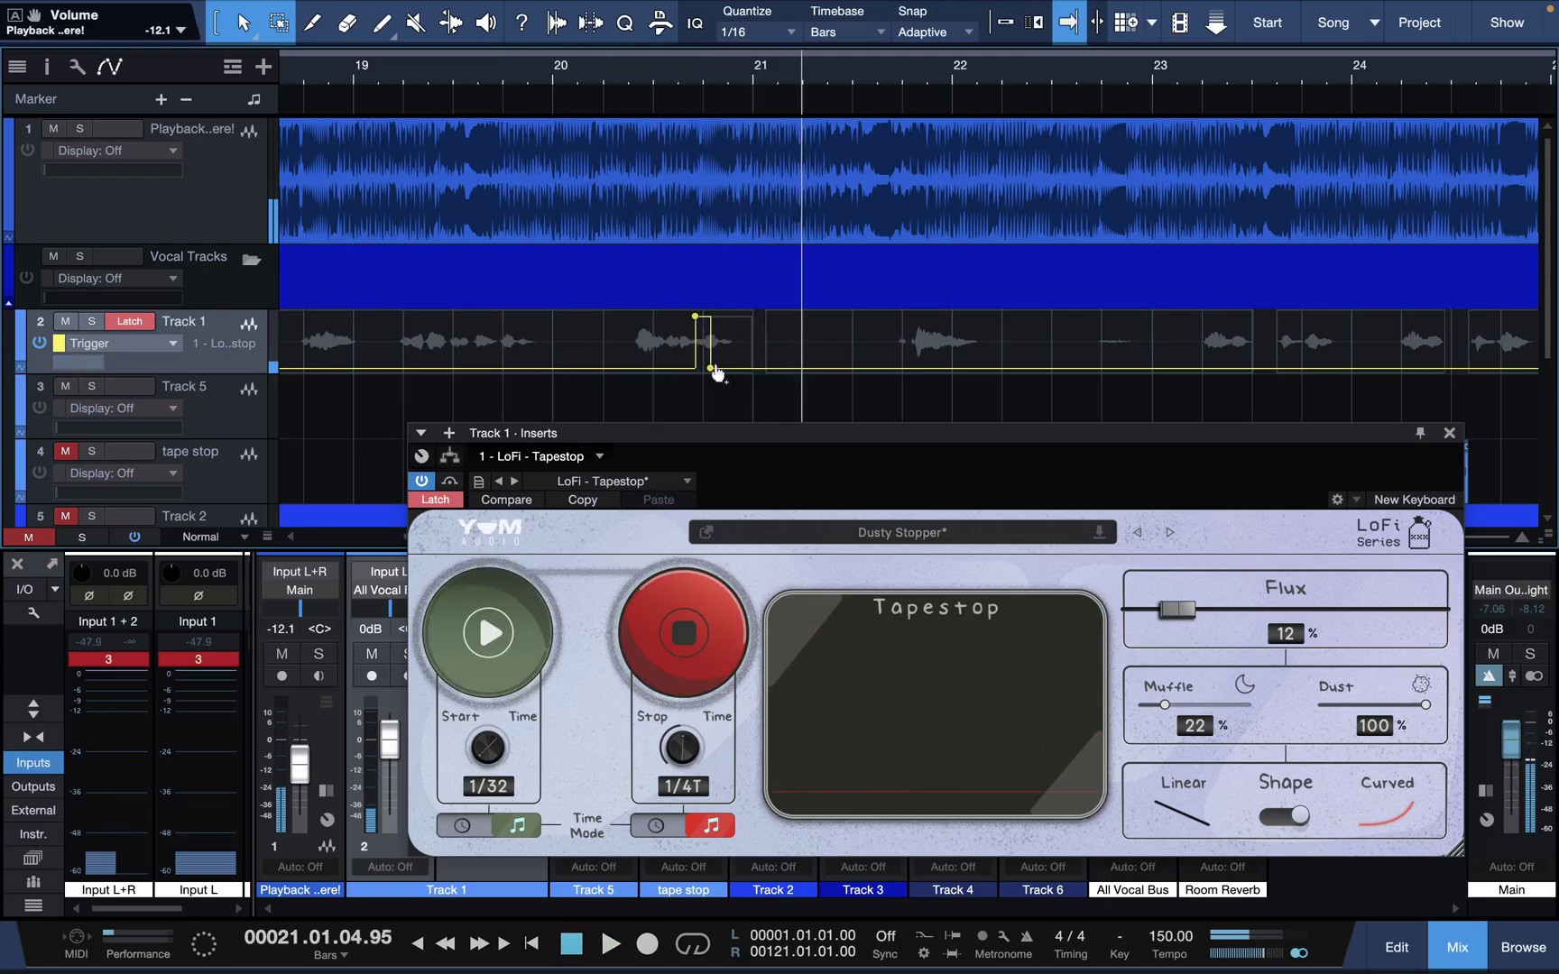
# Step: Move the Trigger automation points before bar 21 slightly later and play them back from the start of bar 20
pyautogui.moveTo(713, 379); pyautogui.dragTo(701, 324)
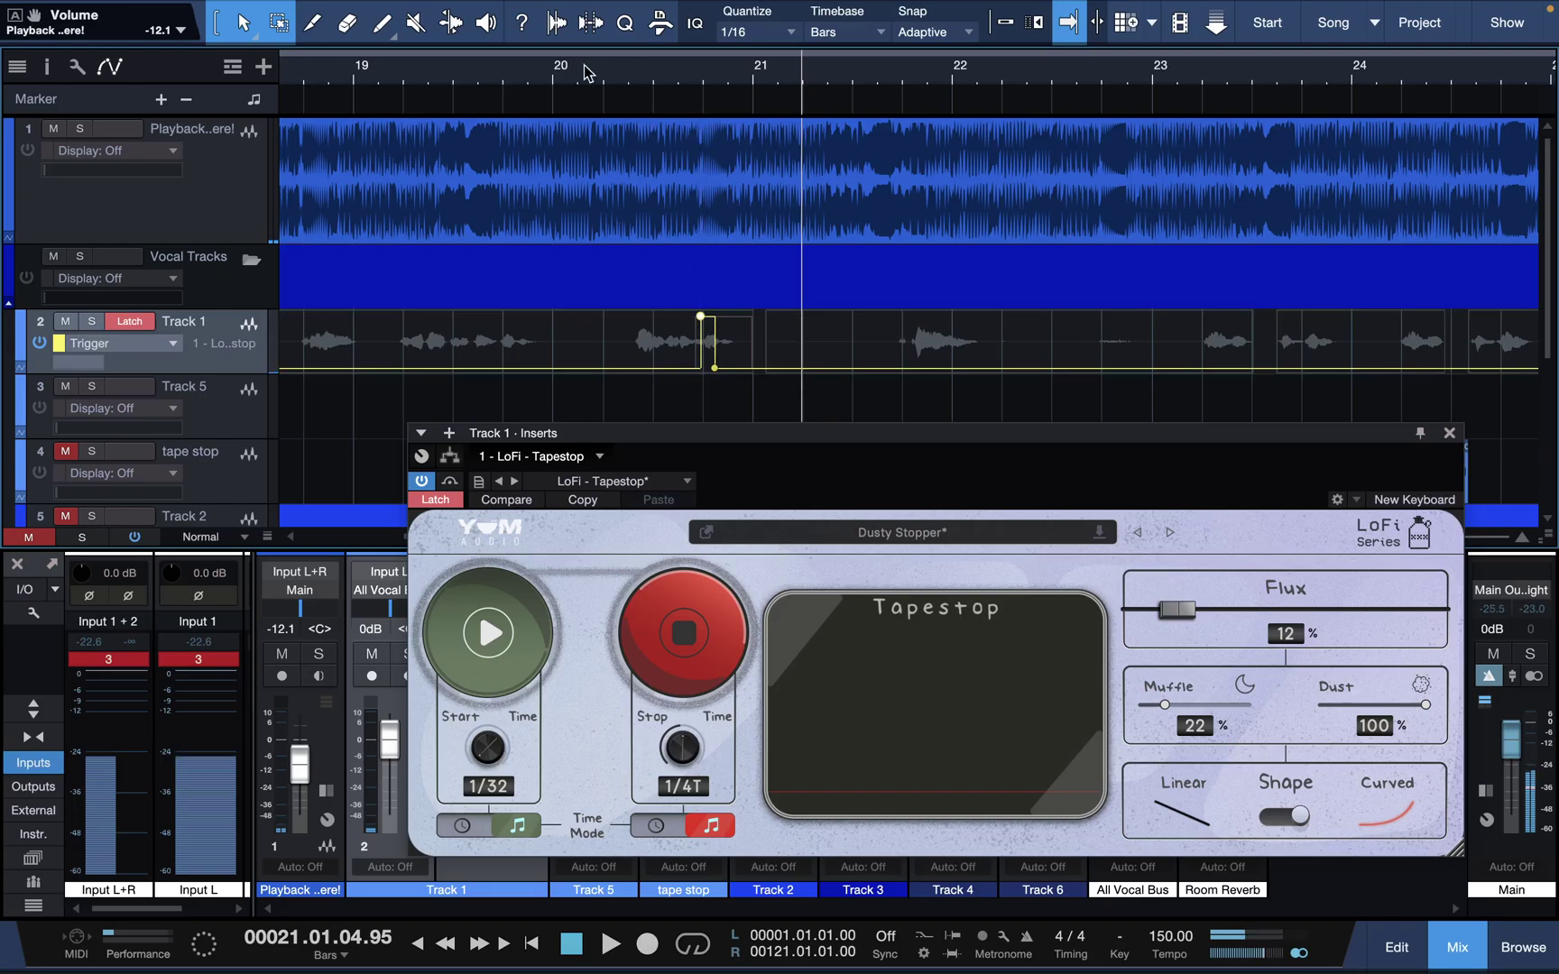
pyautogui.click(554, 74)
pyautogui.press('space')
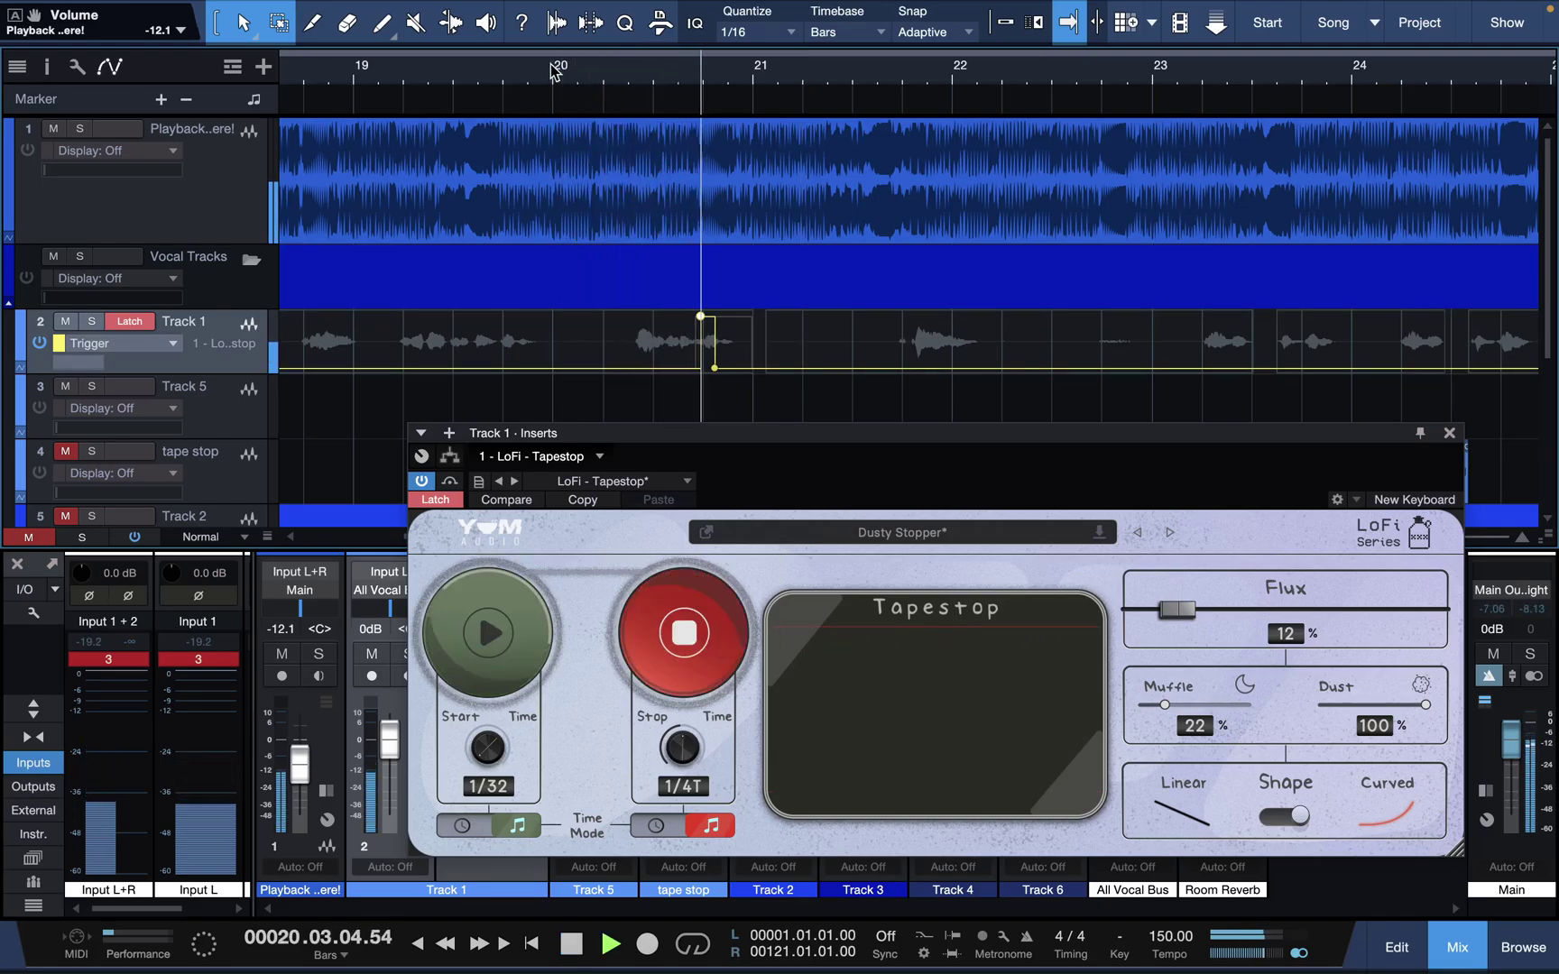
pyautogui.press('space')
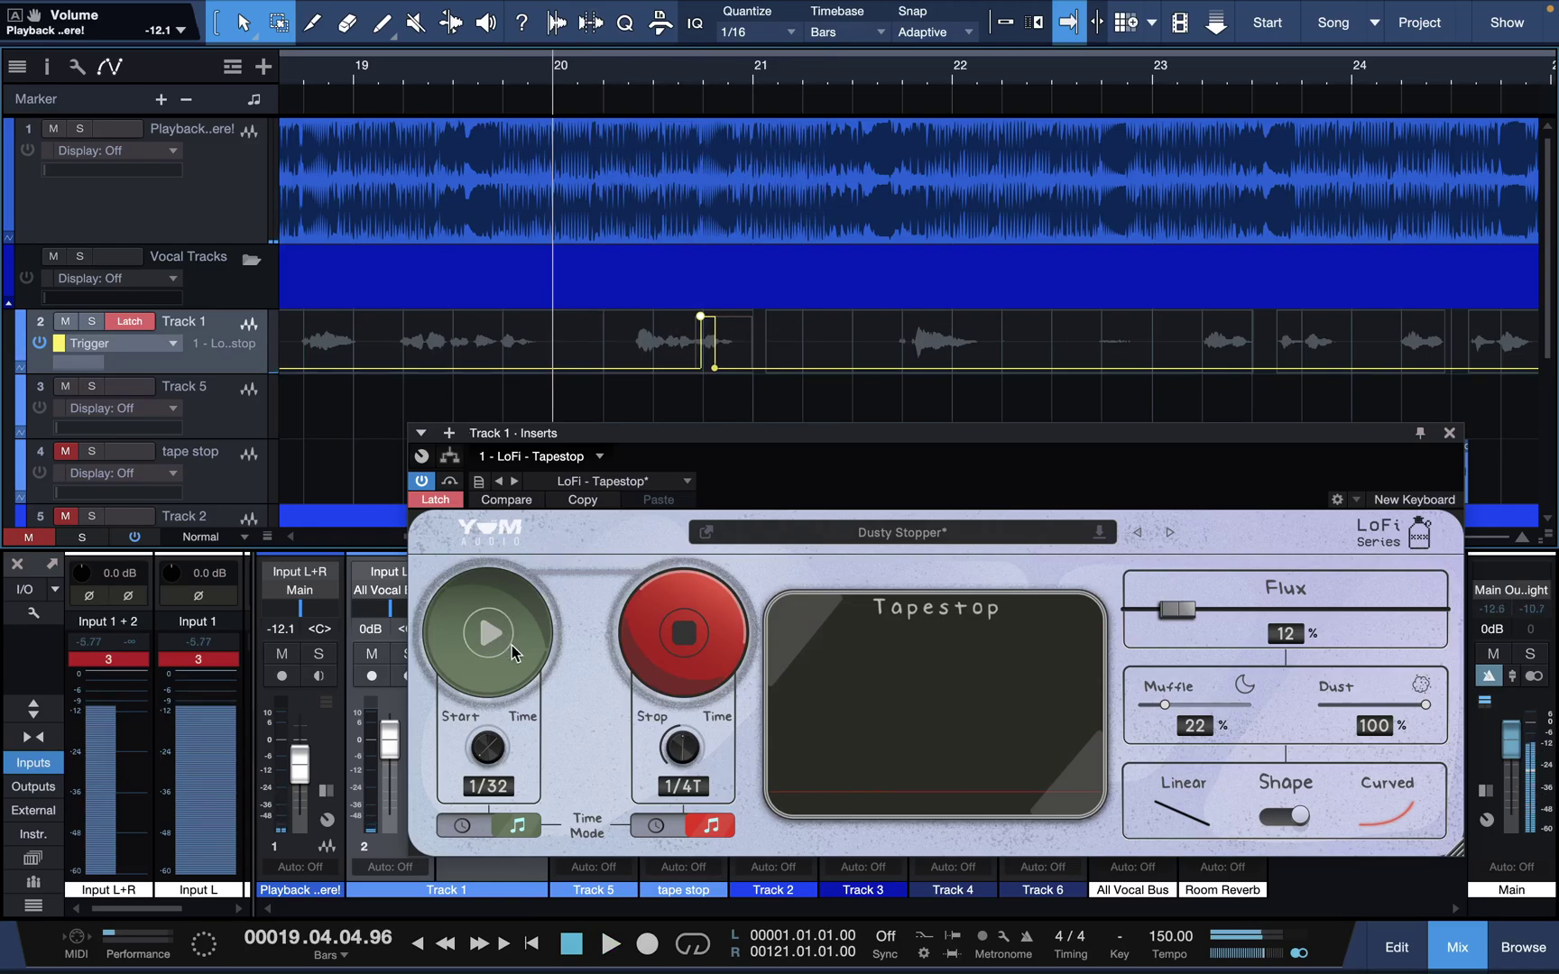
# Step: Play the mix from the start of bar 20 to bar 23, then return the playhead to beat 3 of bar 19
pyautogui.press('space')
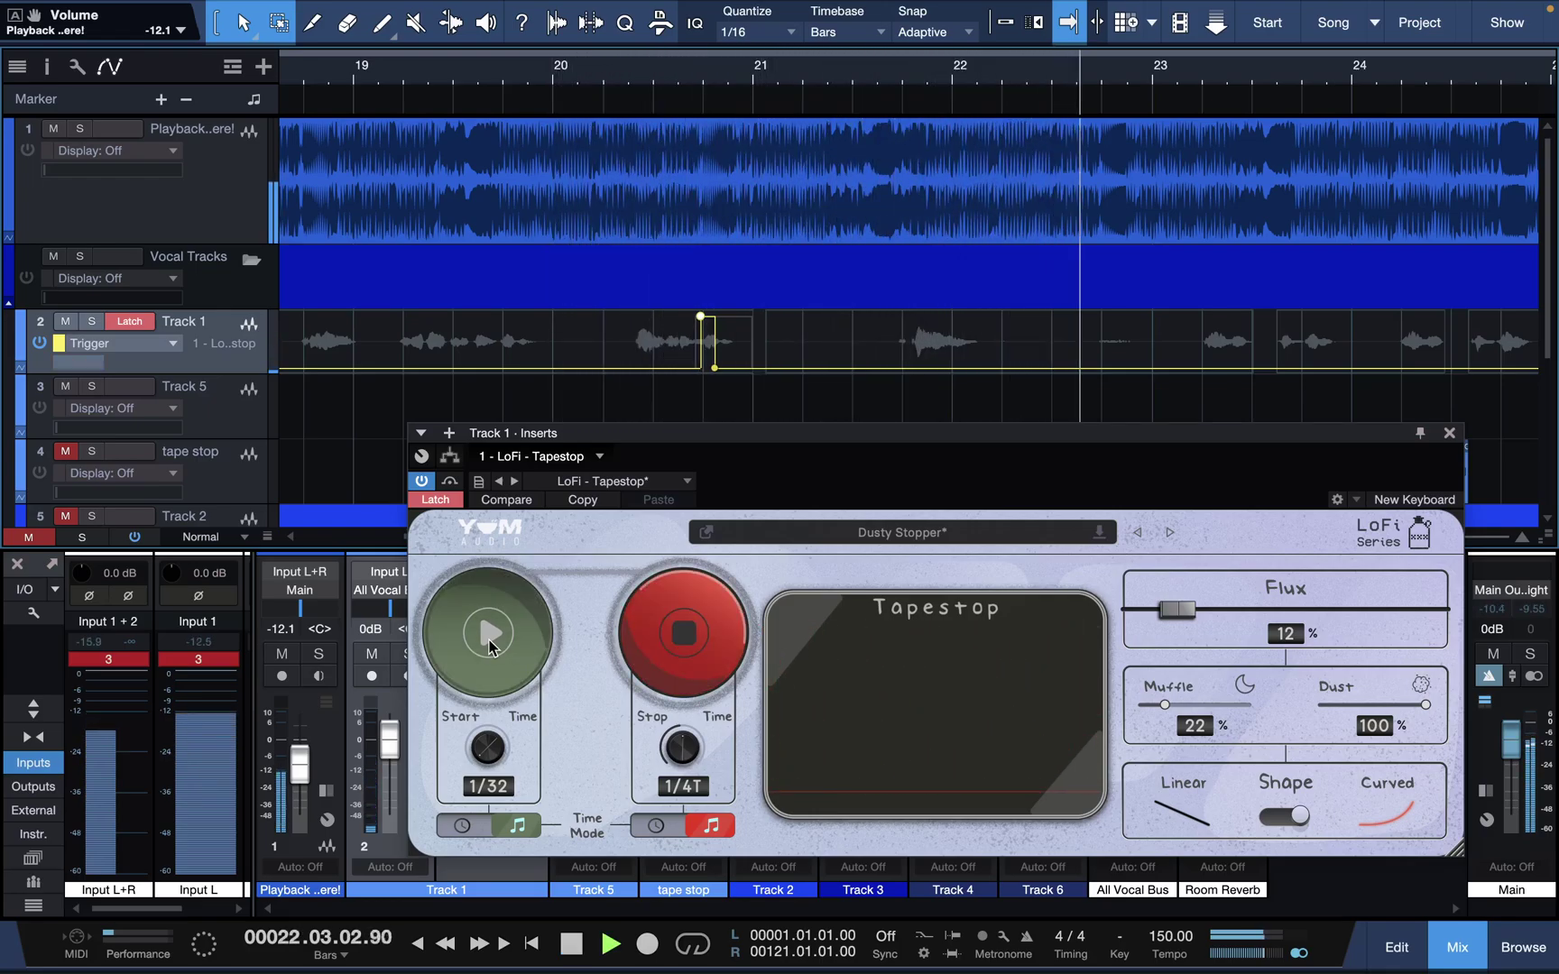
pyautogui.press('space')
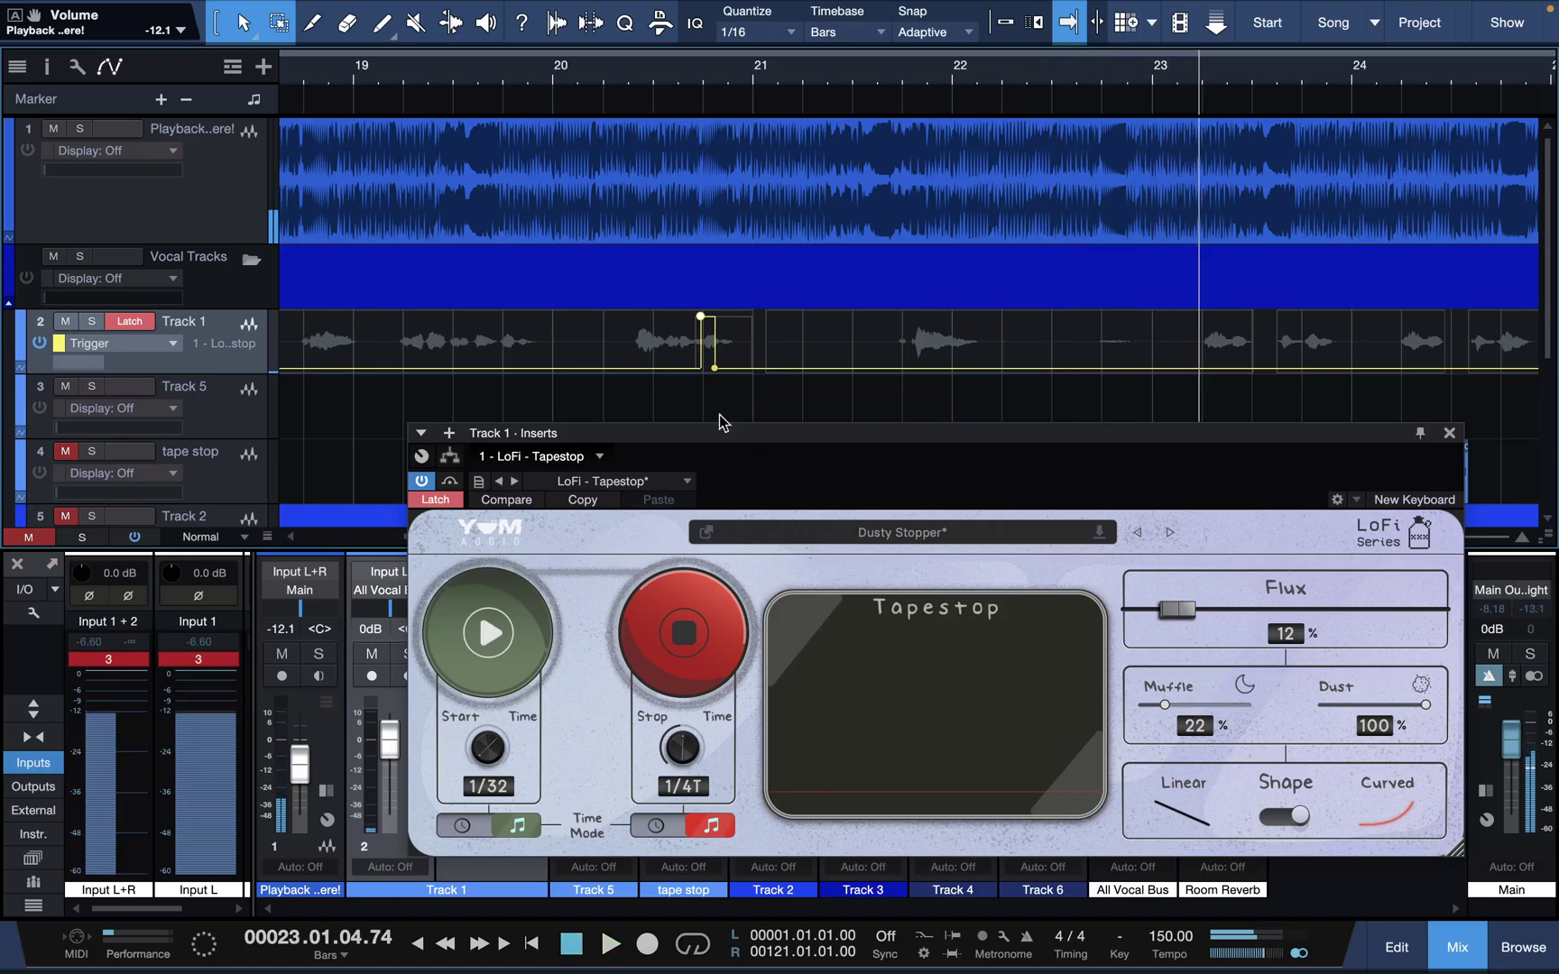
pyautogui.click(495, 70)
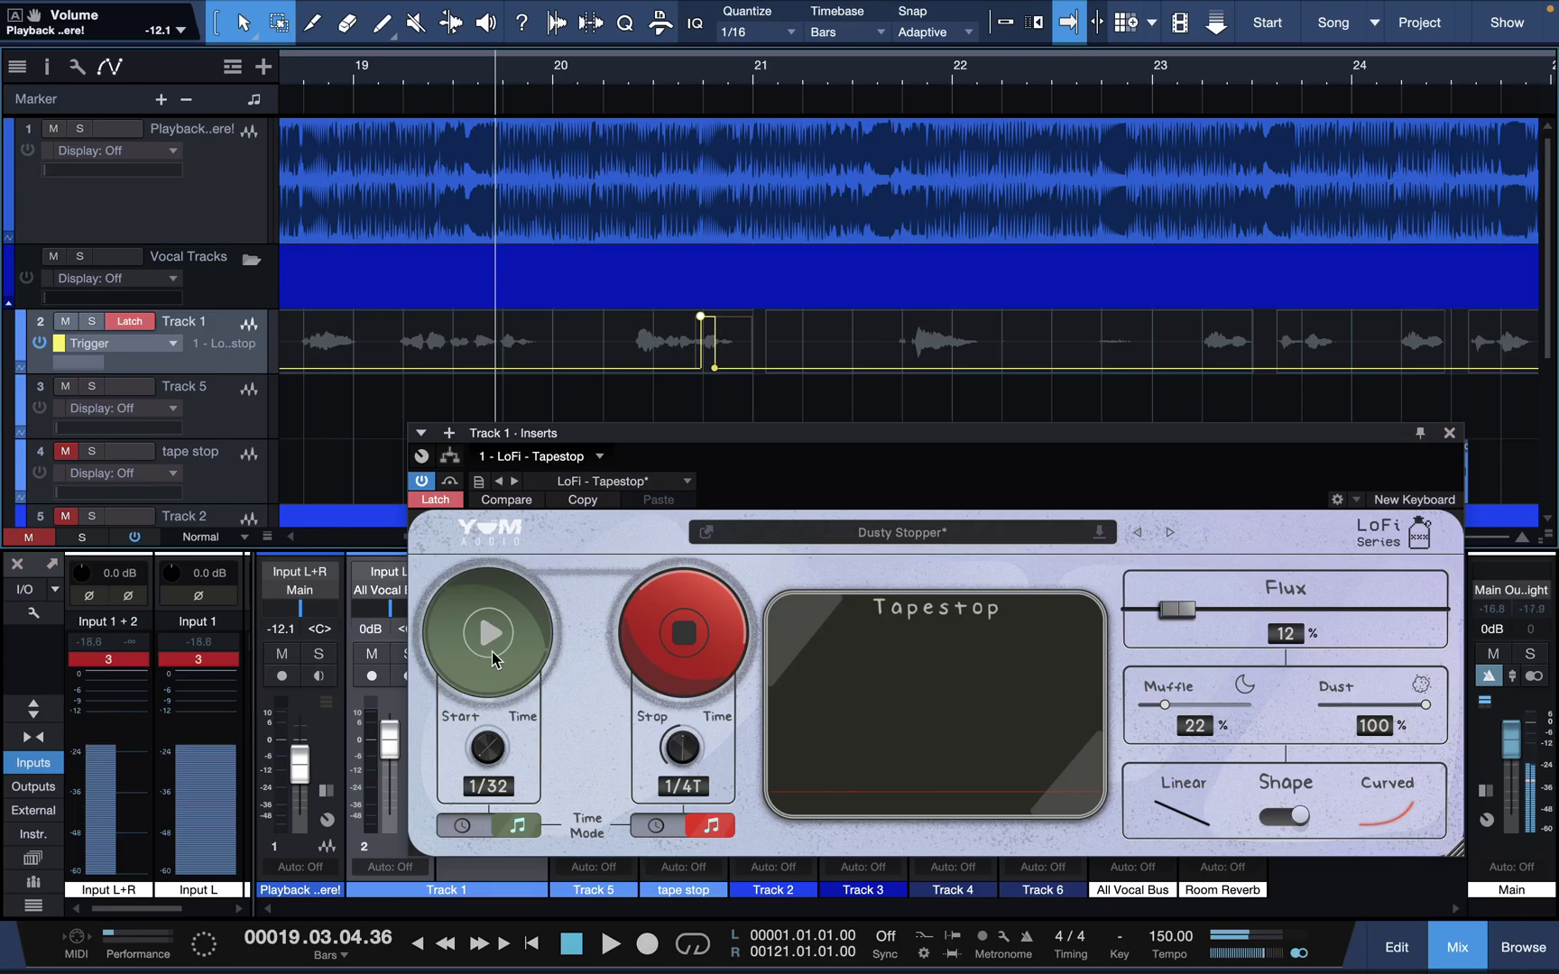
# Step: Latch-record a Tapestop Start trigger right after the stop in bar 20, and delete the stray Trigger pulse in bar 21
pyautogui.press('space')
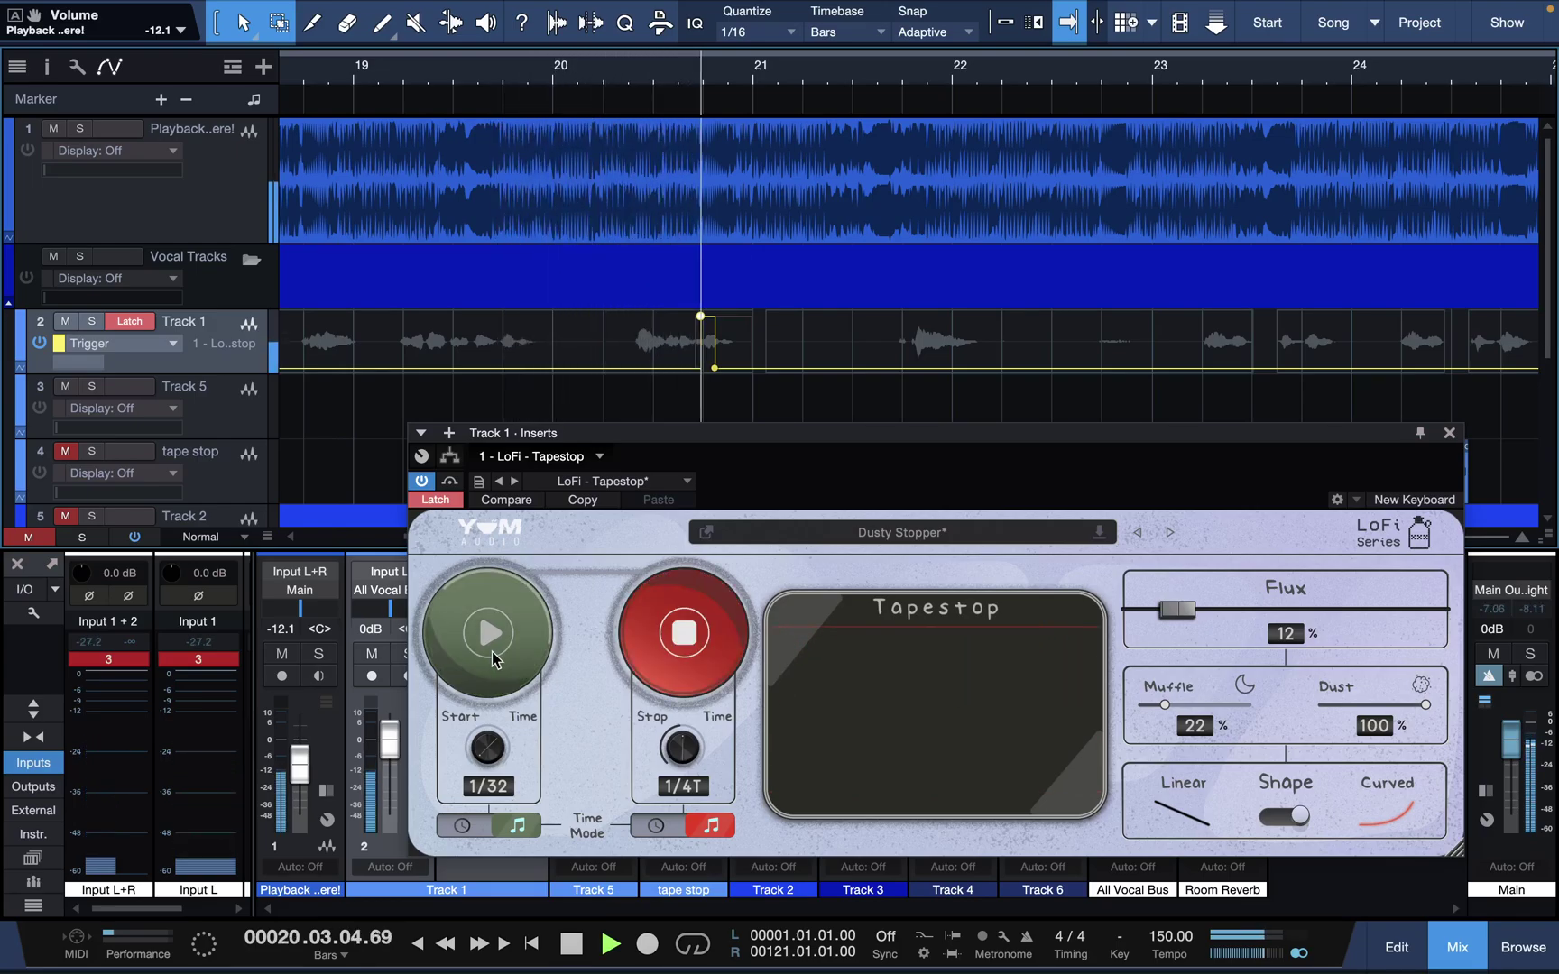
pyautogui.click(492, 651)
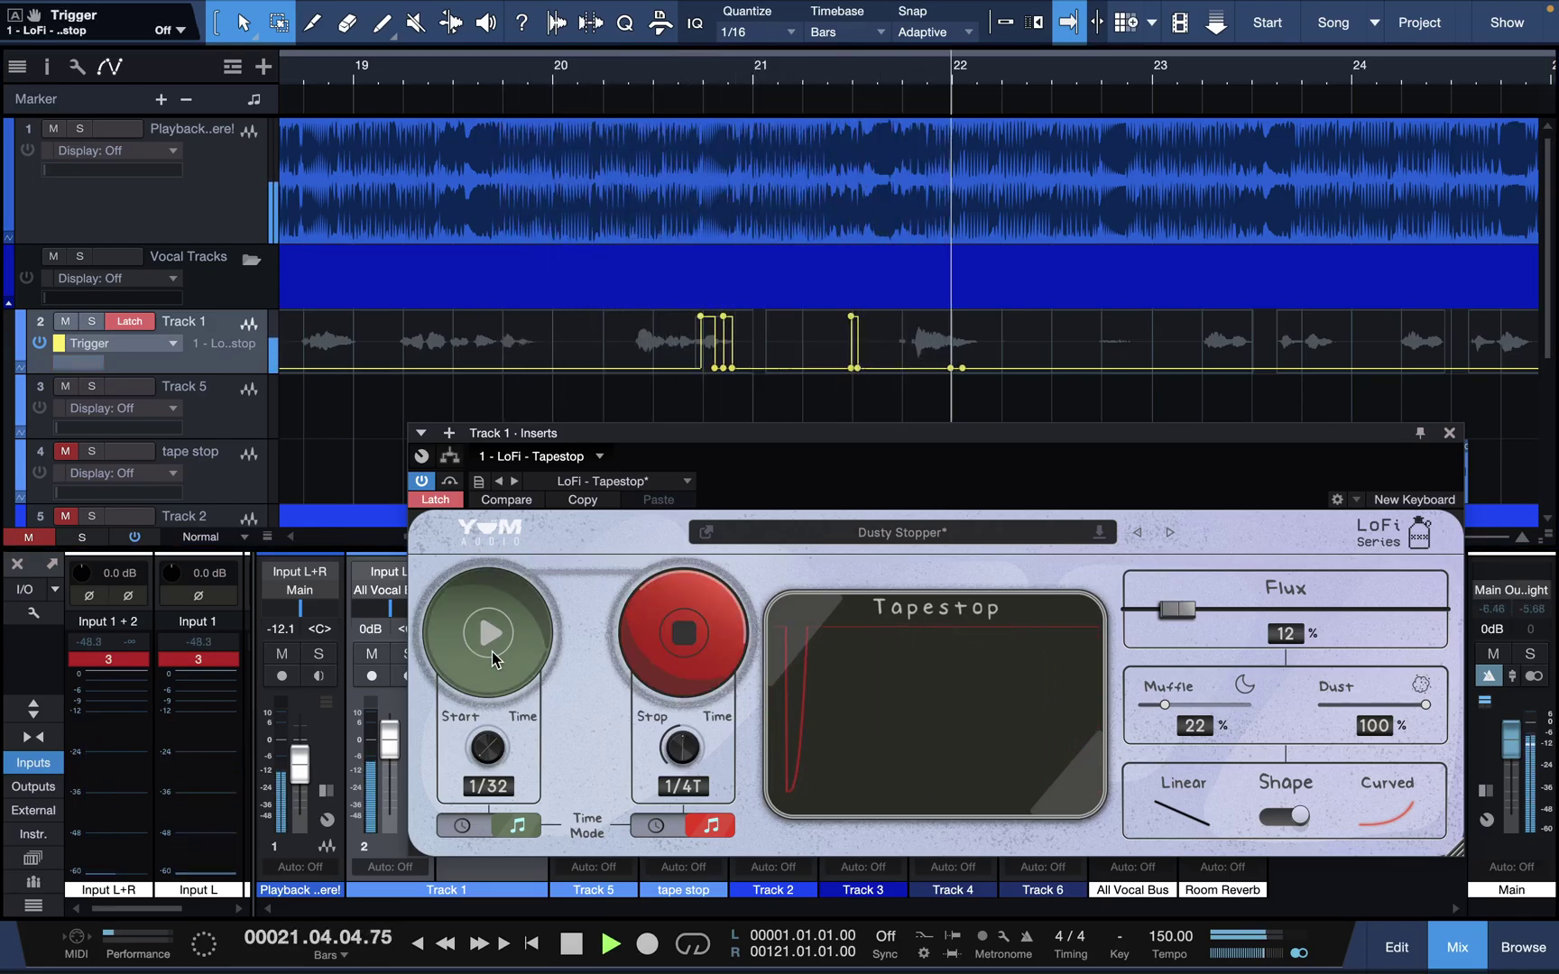
pyautogui.press('space')
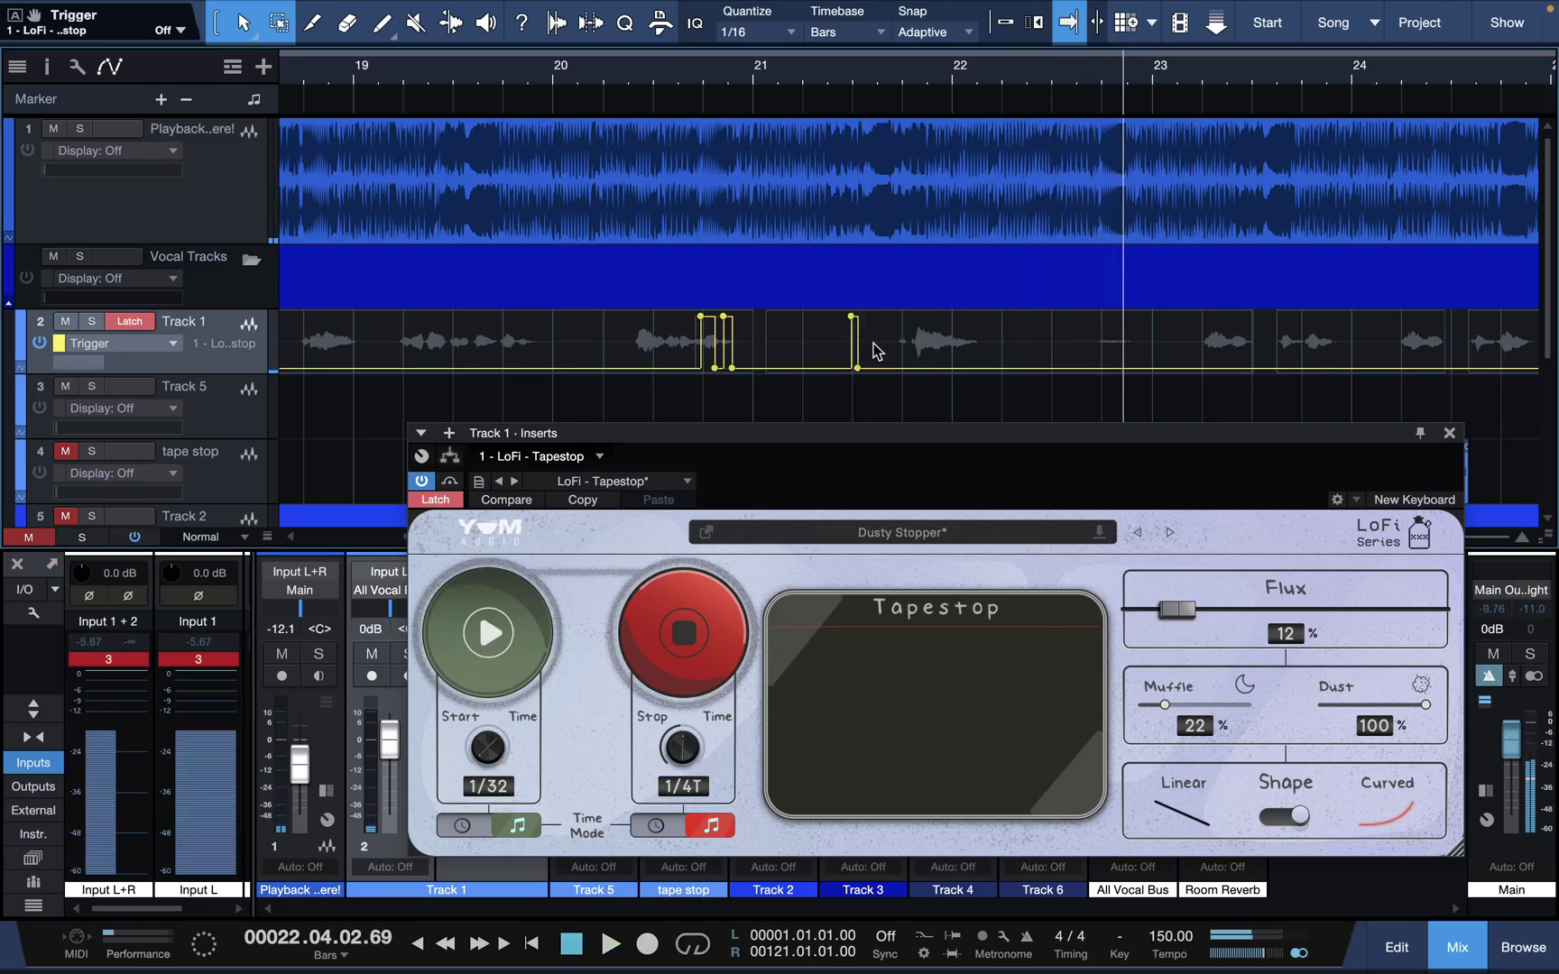
pyautogui.moveTo(866, 352); pyautogui.dragTo(836, 352)
pyautogui.press('space')
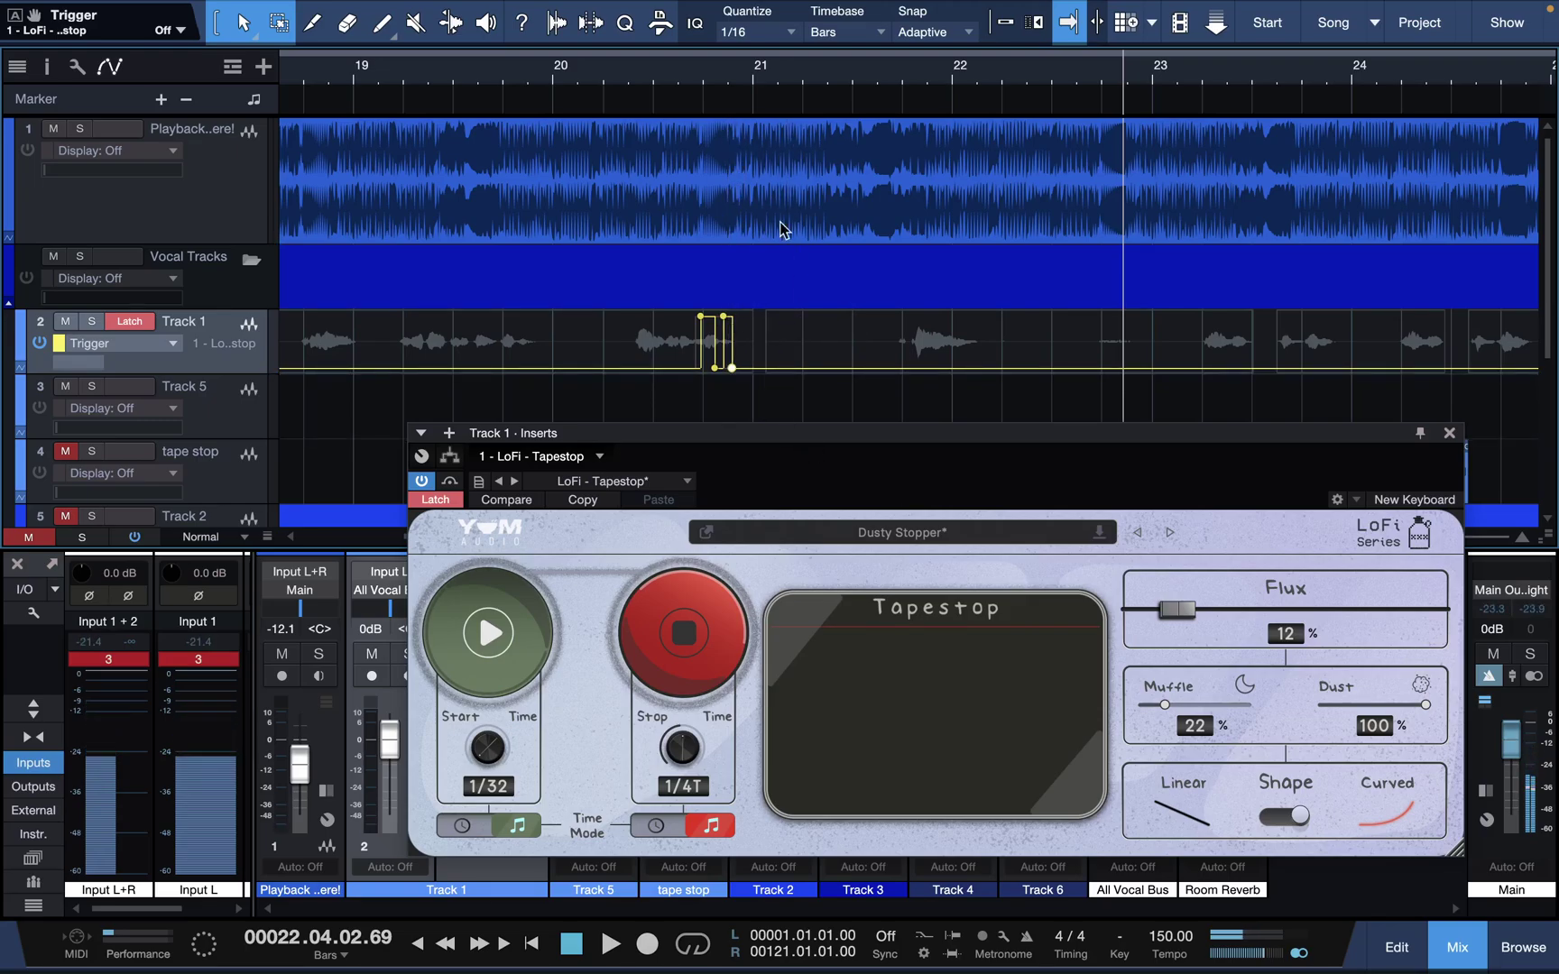
# Step: Close the plug-in window and the mixer, and enlarge the tracks to Large height around beat 4 of bar 20
pyautogui.click(1450, 436)
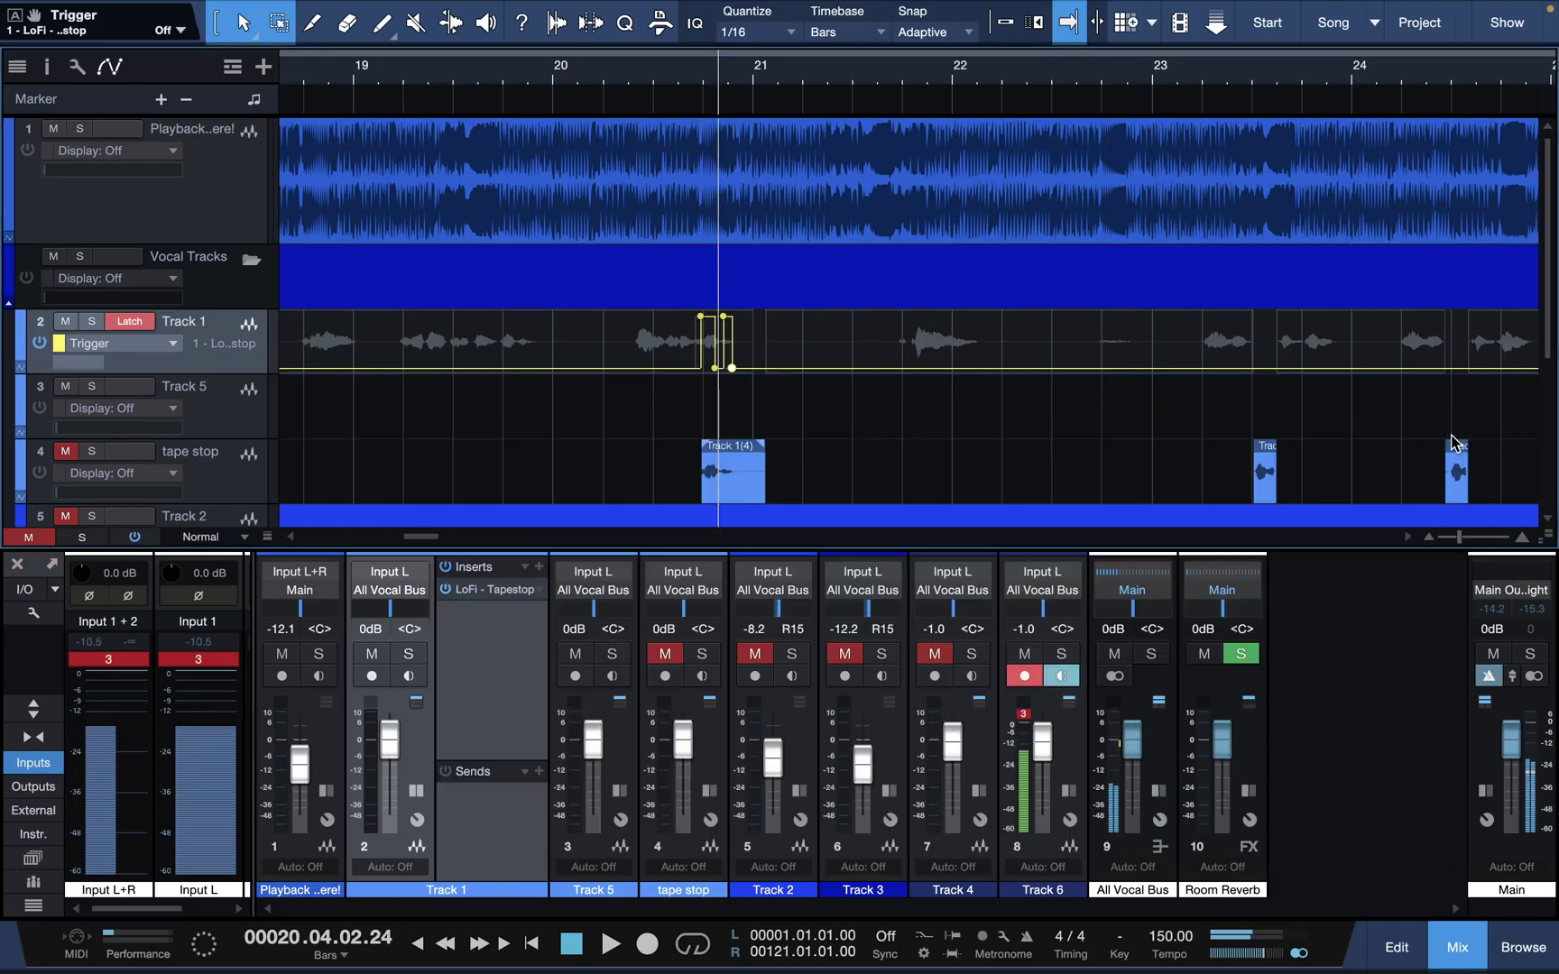
pyautogui.click(1470, 540)
pyautogui.click(1458, 947)
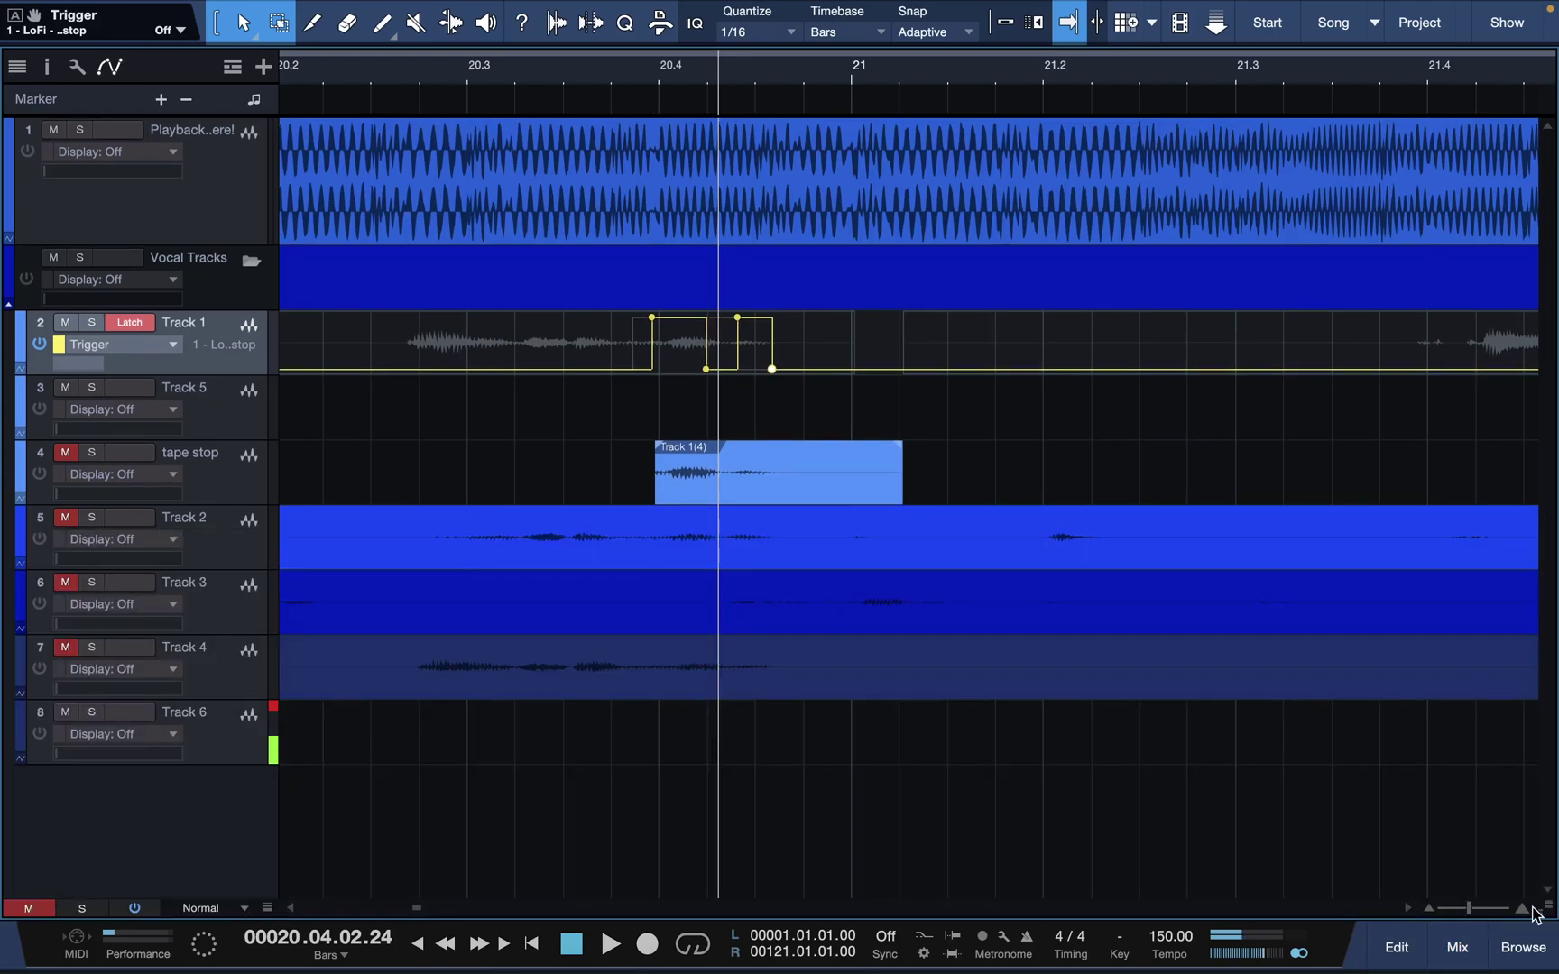
pyautogui.click(191, 907)
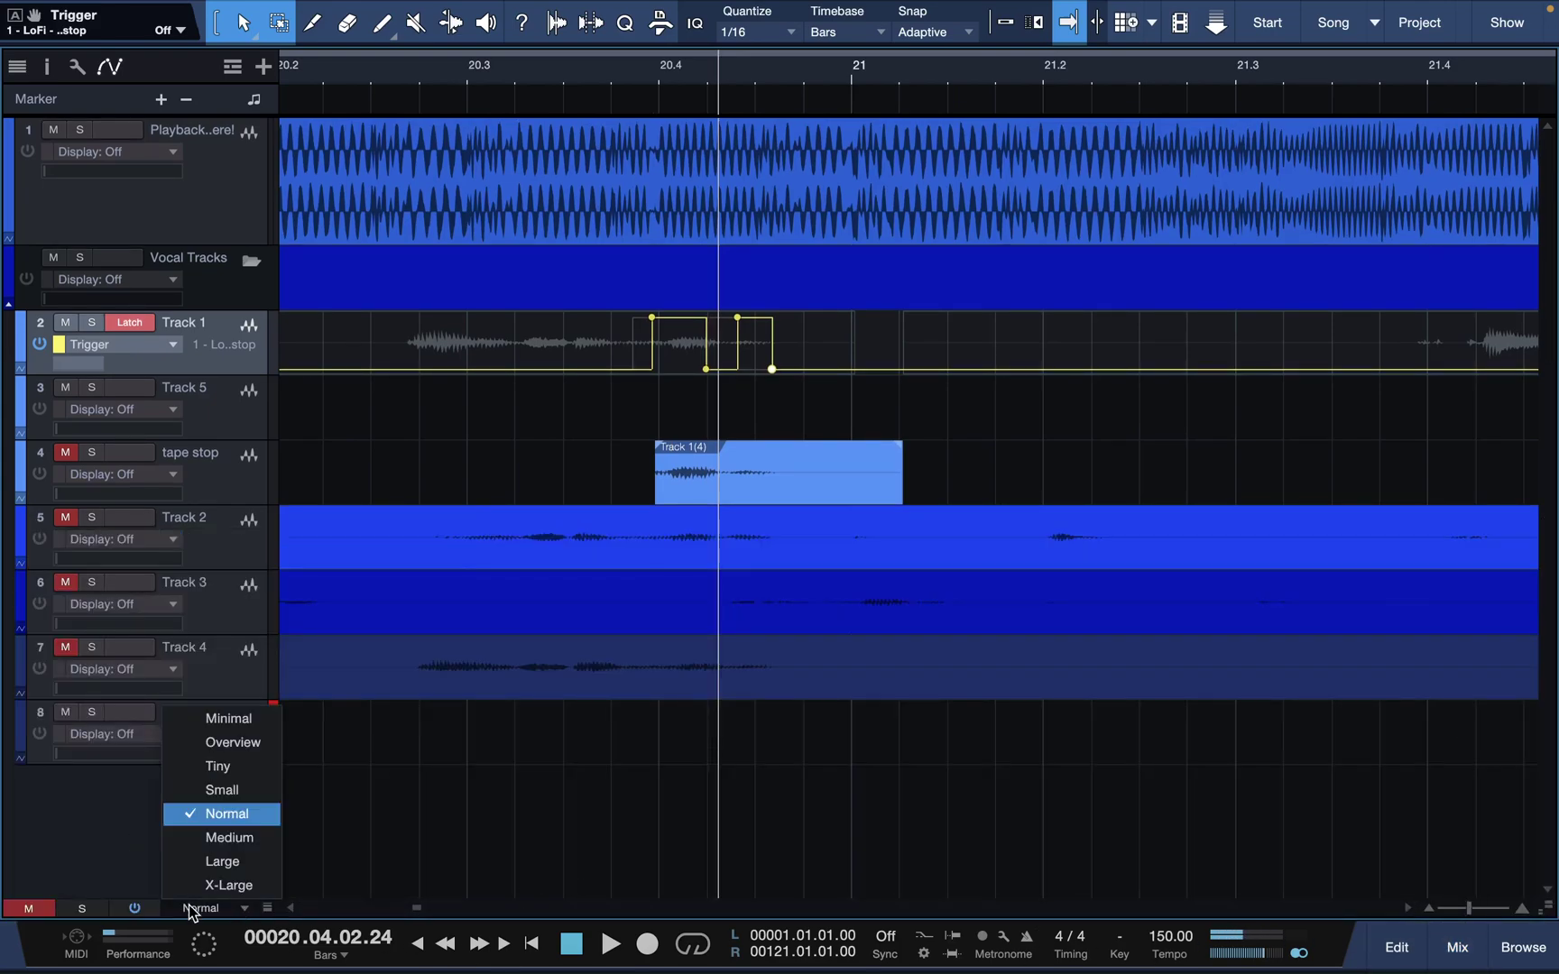
pyautogui.click(222, 864)
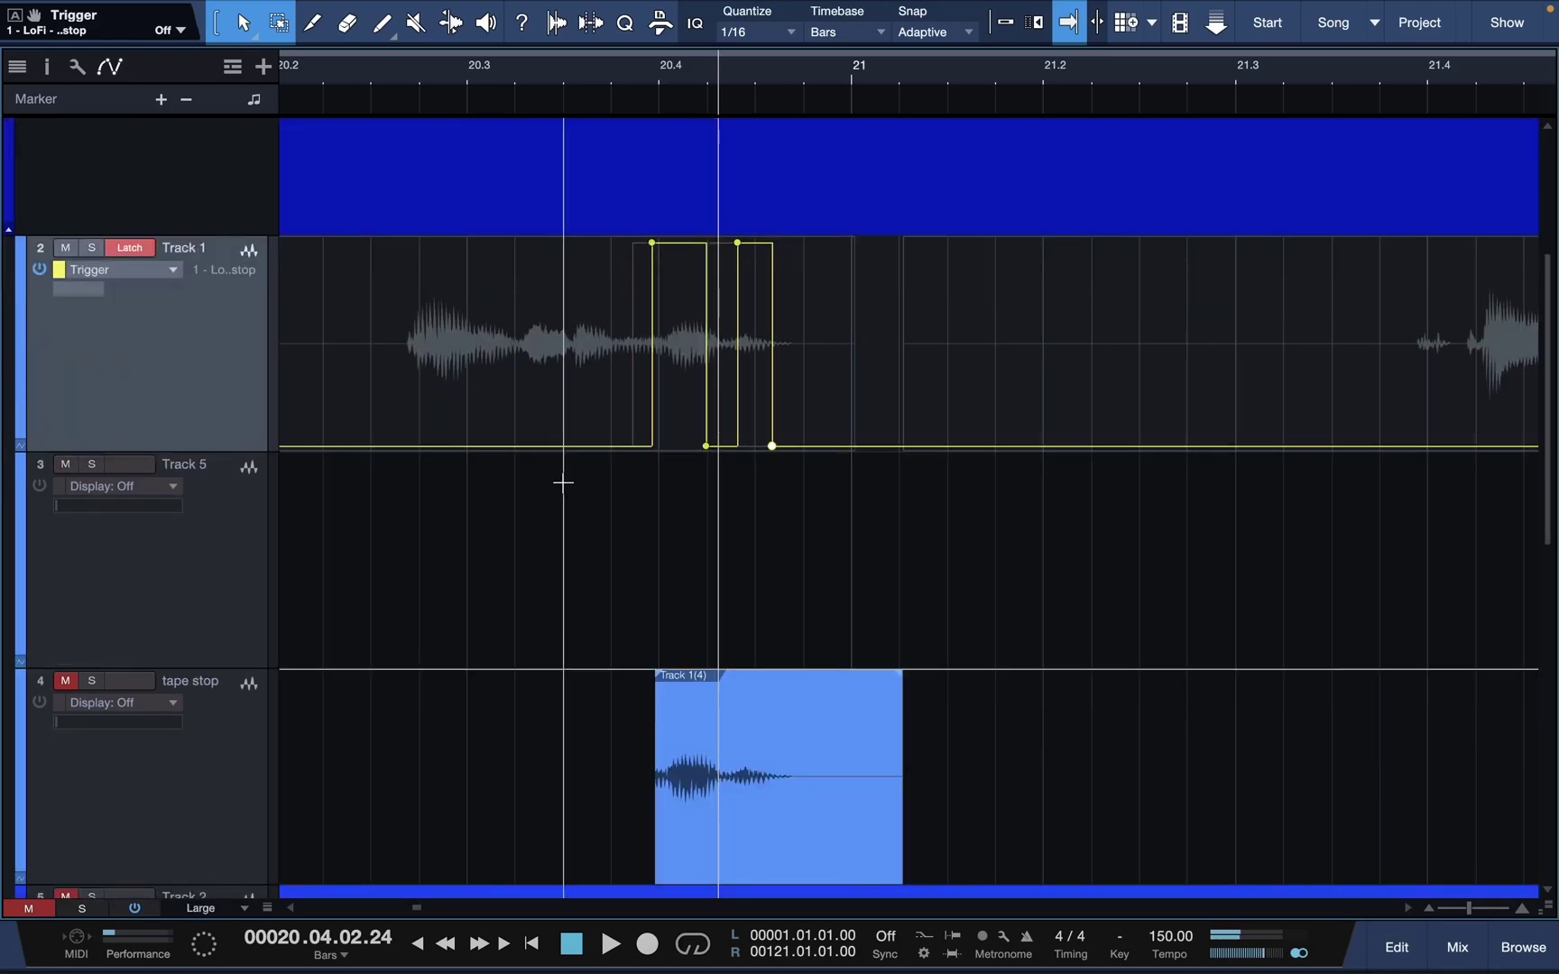
pyautogui.moveTo(1476, 918); pyautogui.dragTo(1480, 917)
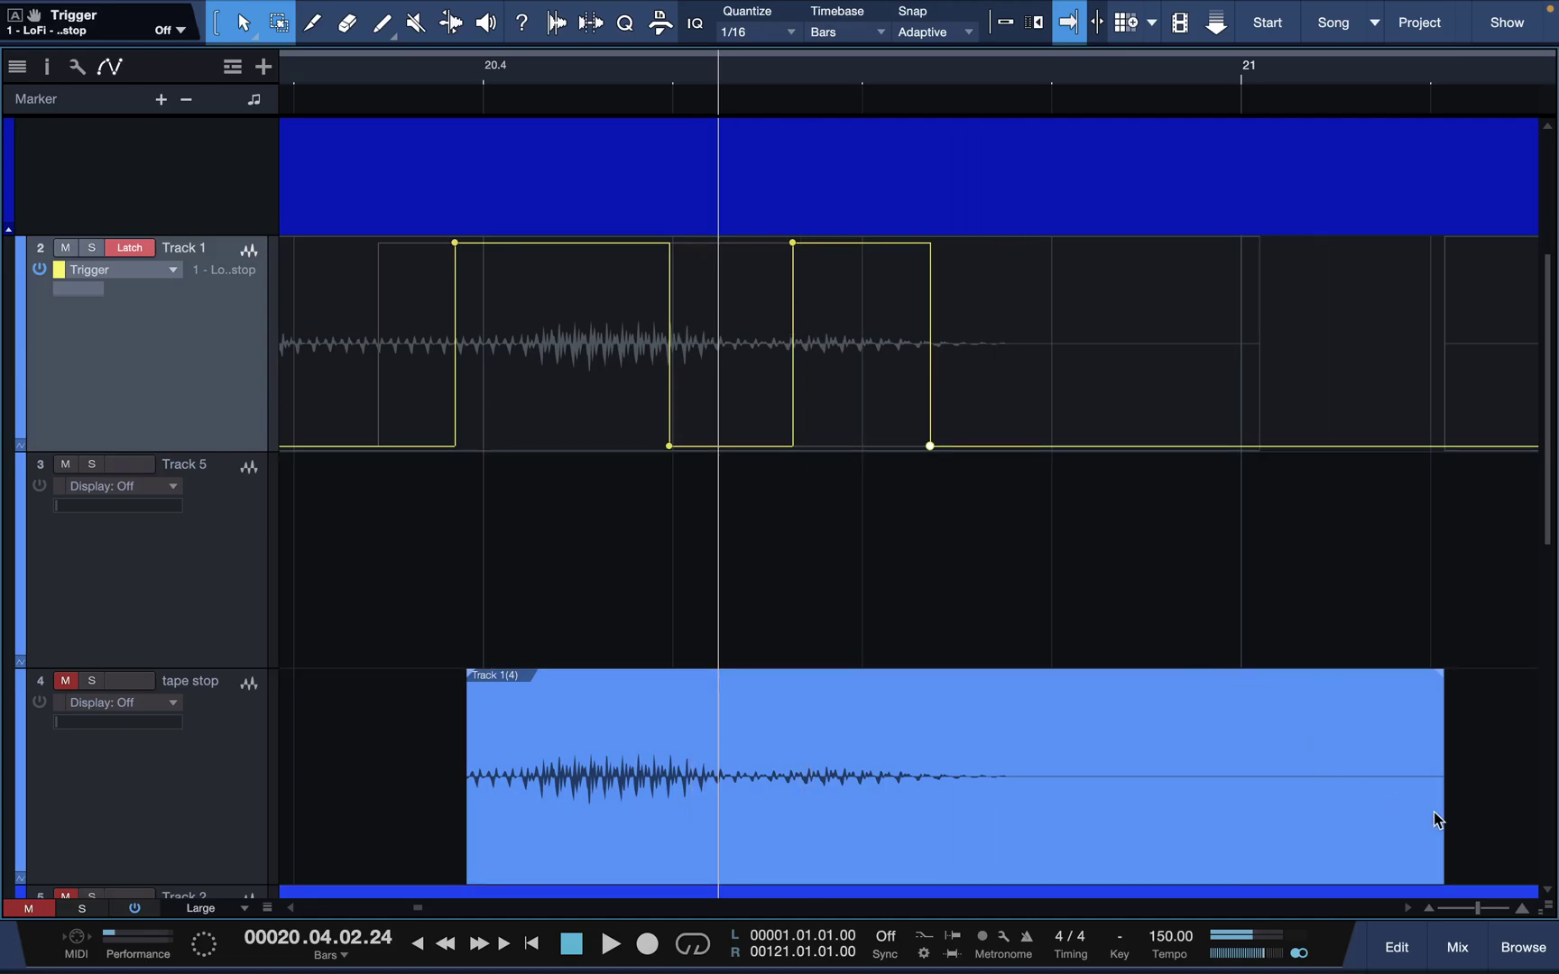
pyautogui.click(1427, 908)
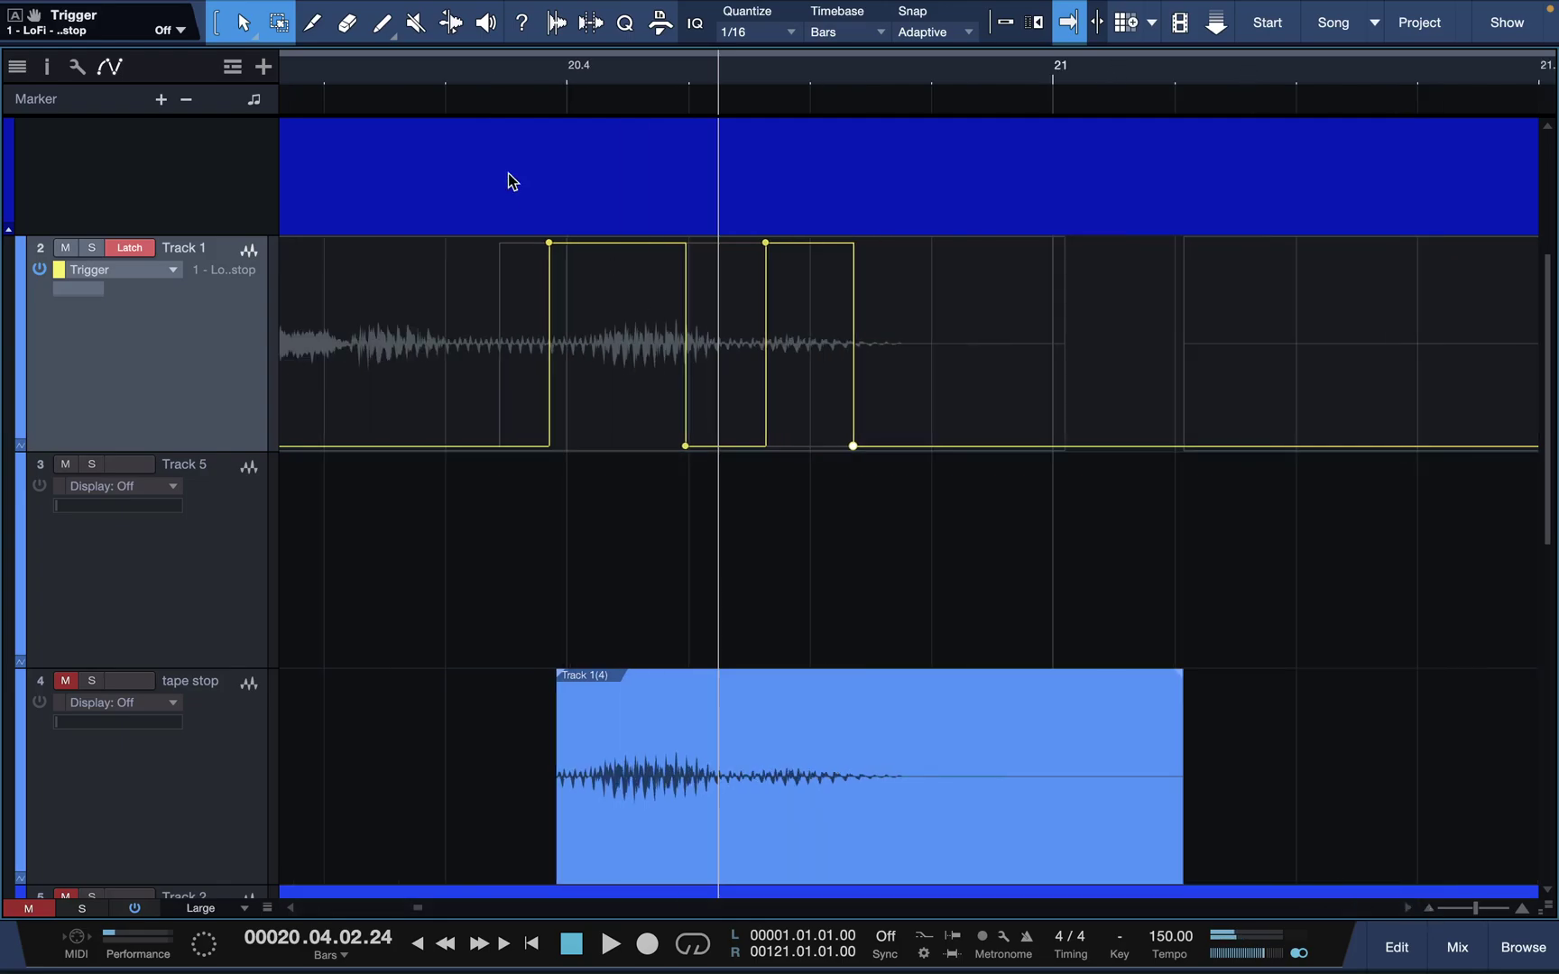
# Step: Play across Track 1's Trigger pulses before bar 21 and examine their timing against the tape stop clip
pyautogui.click(312, 67)
pyautogui.press('space')
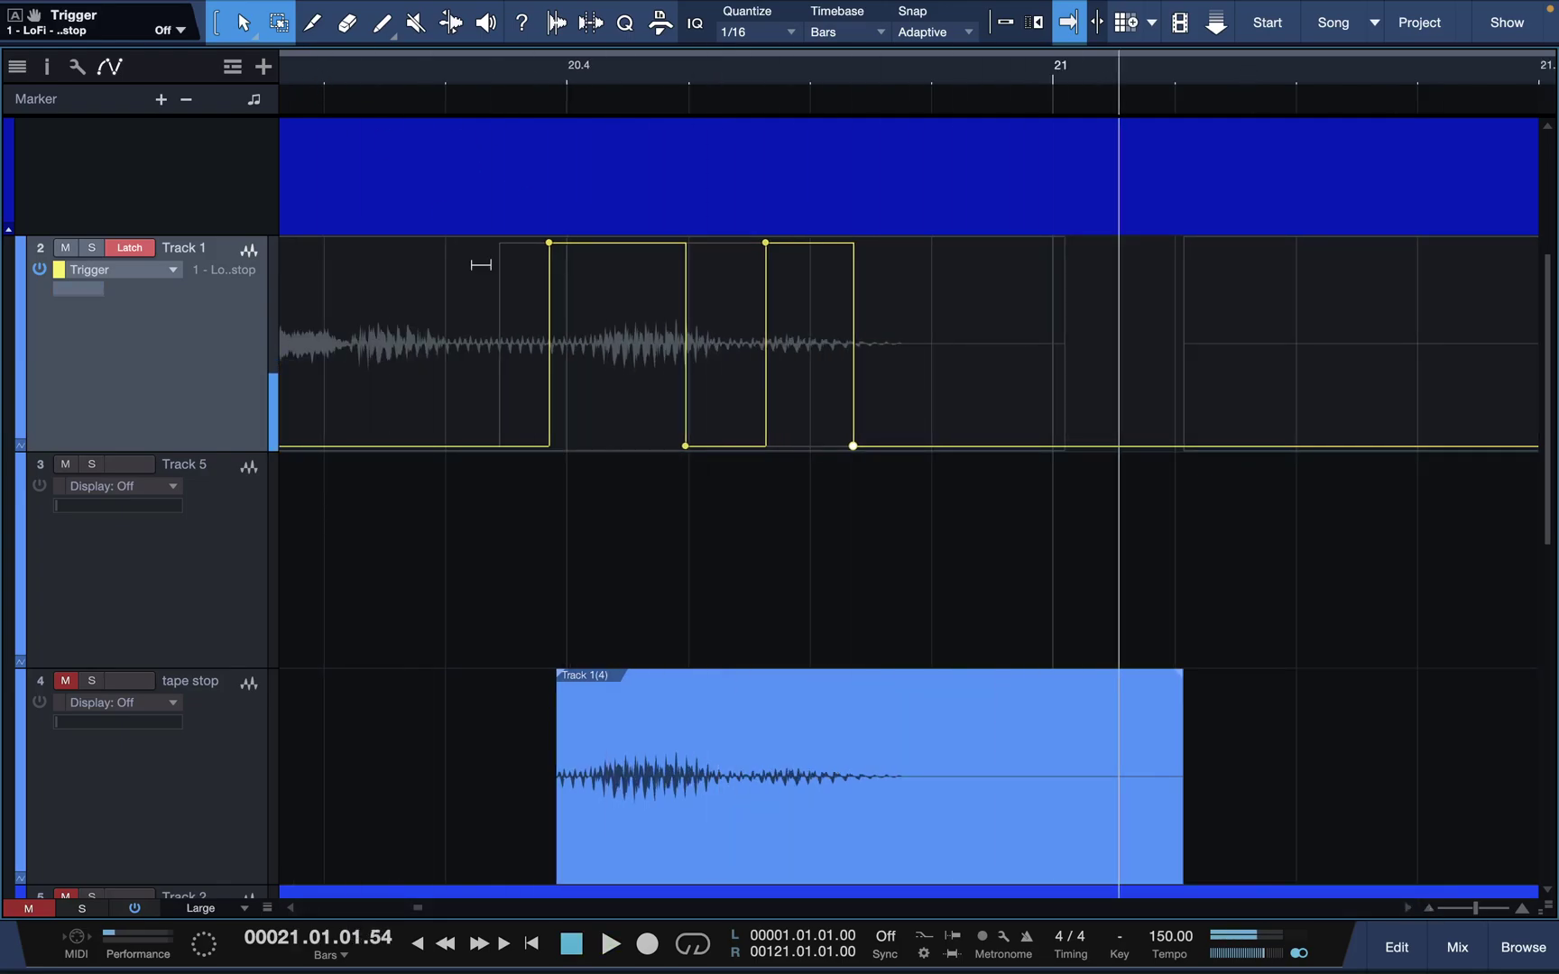
pyautogui.hscroll(10, 999, 435)
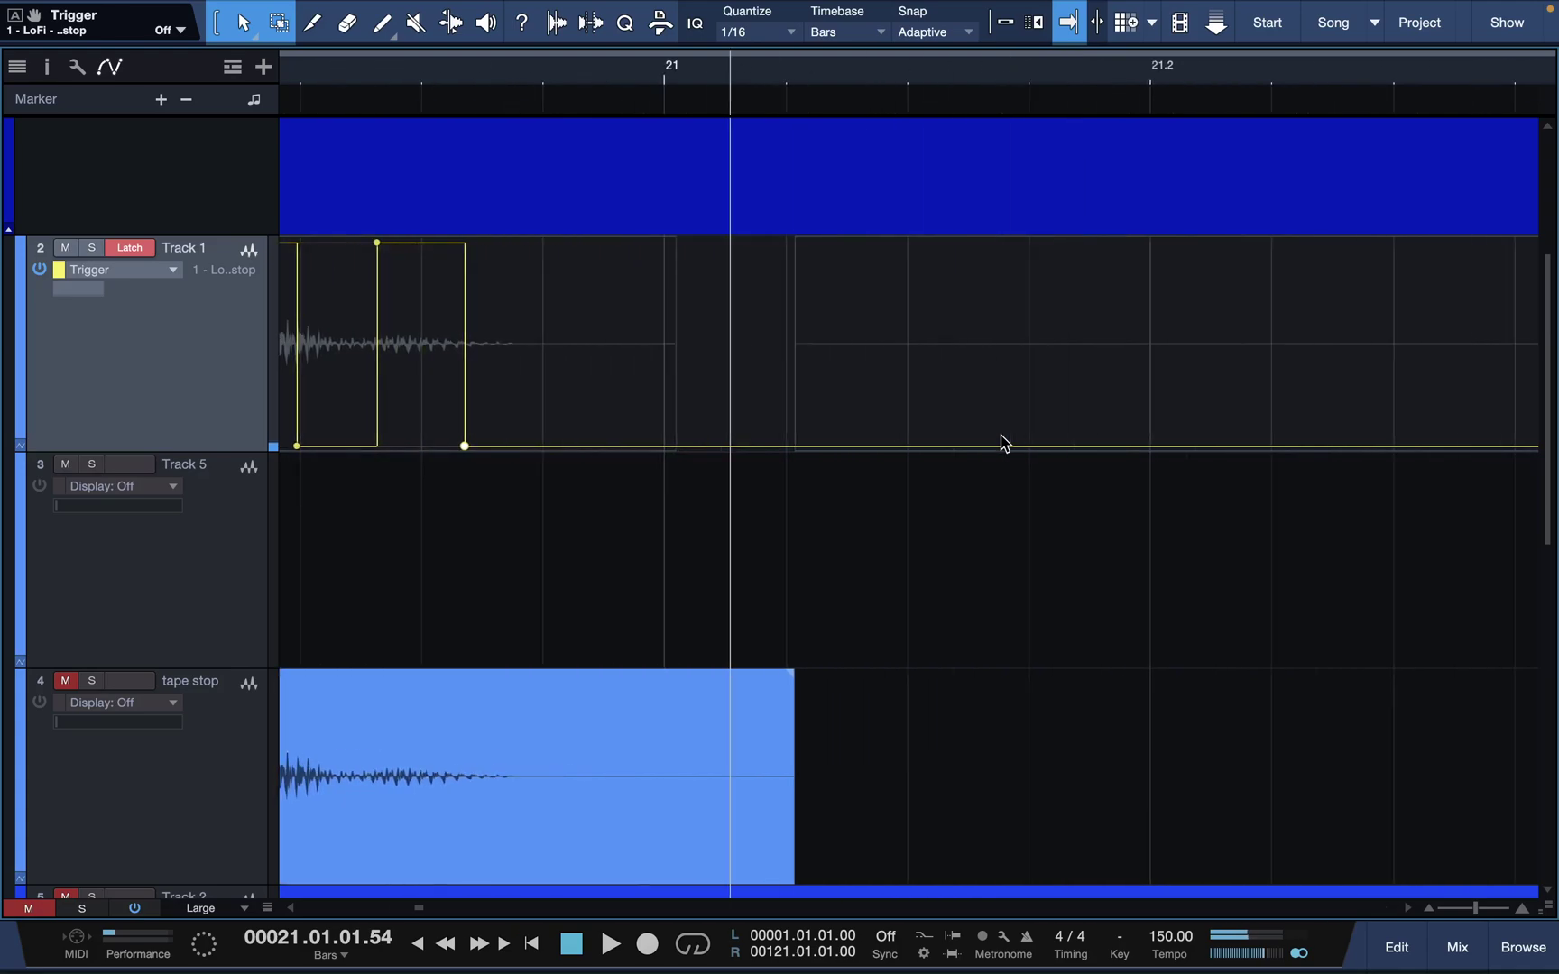
pyautogui.hscroll(-10, 999, 435)
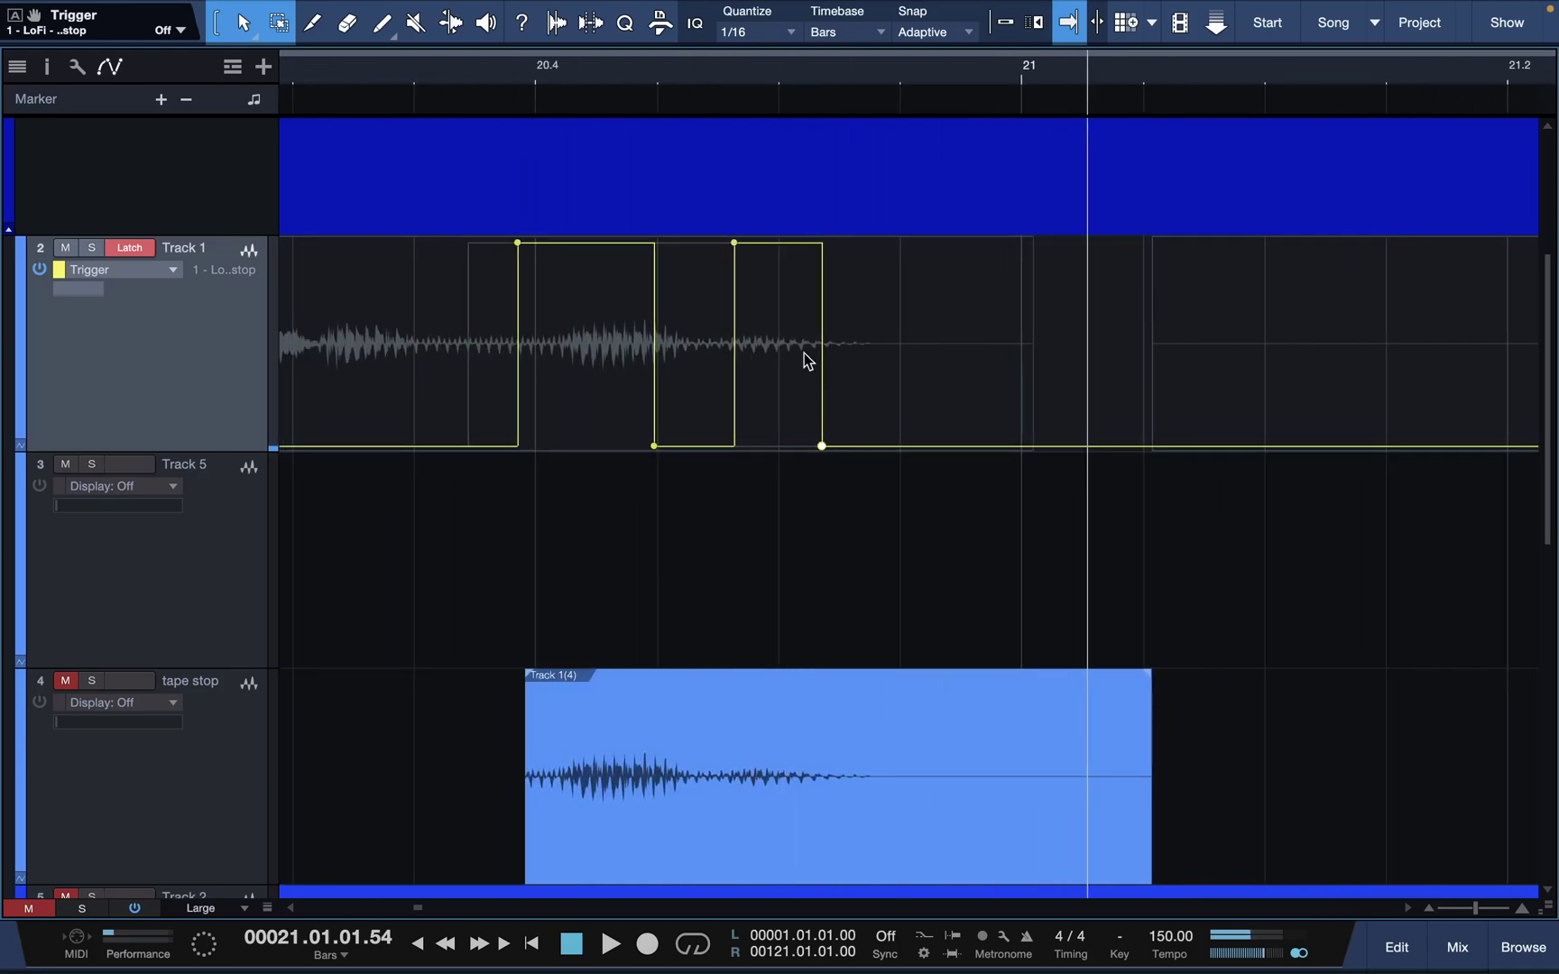
pyautogui.hscroll(10, 1048, 403)
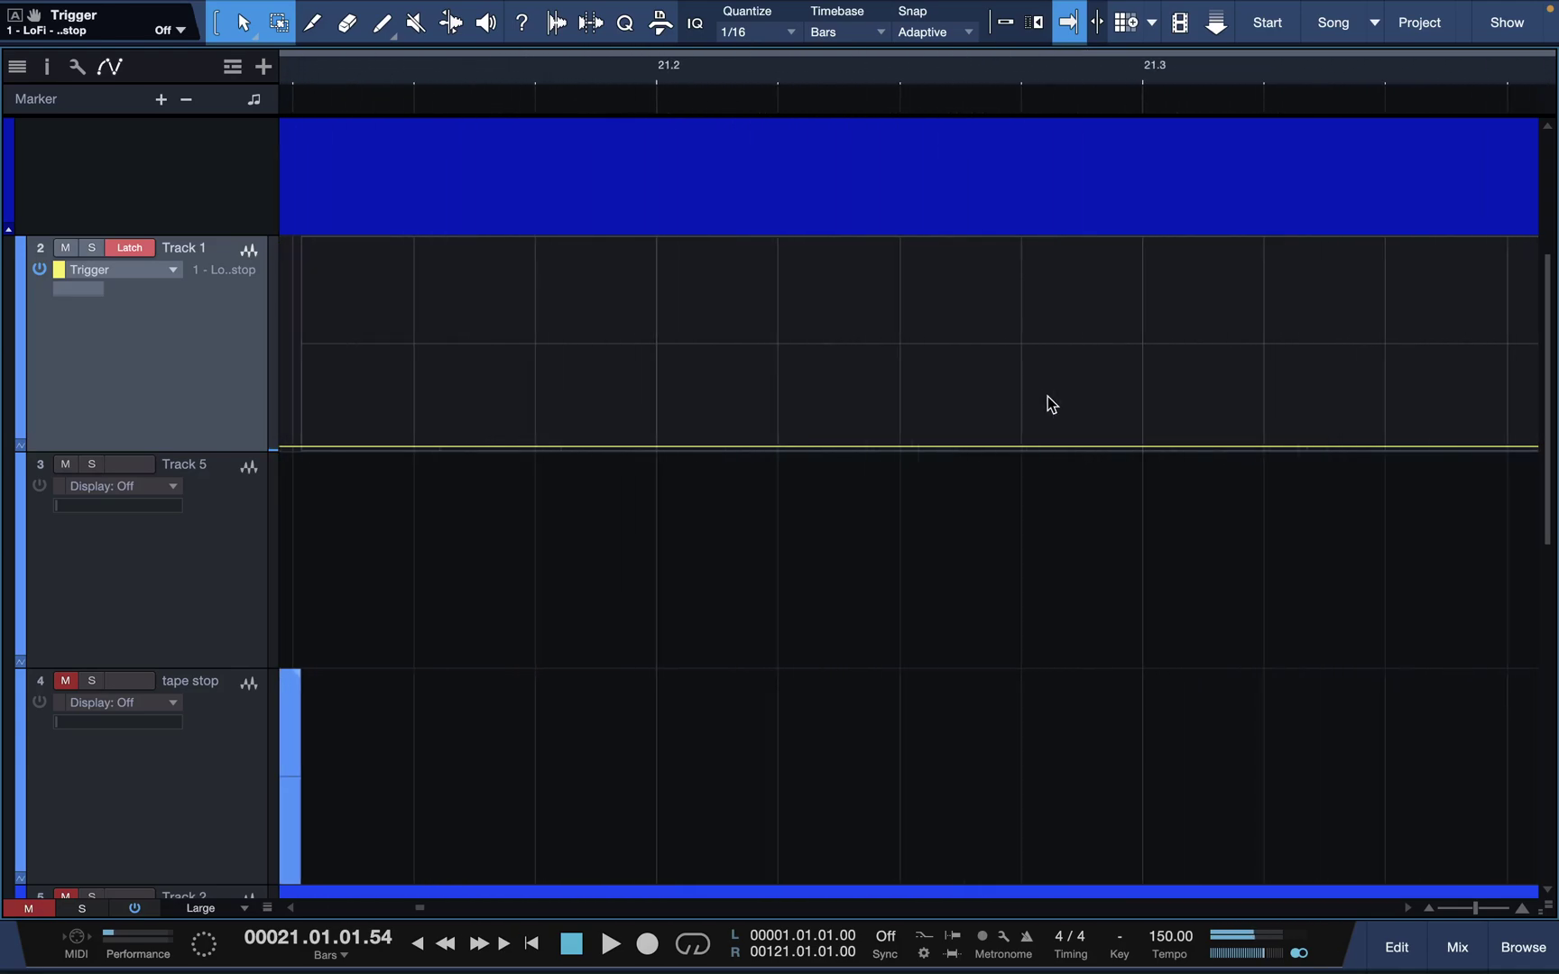
# Step: Play the vocals from bar 21 through to bar 24 with autoscroll on and the arrangement zoomed out
pyautogui.press('space')
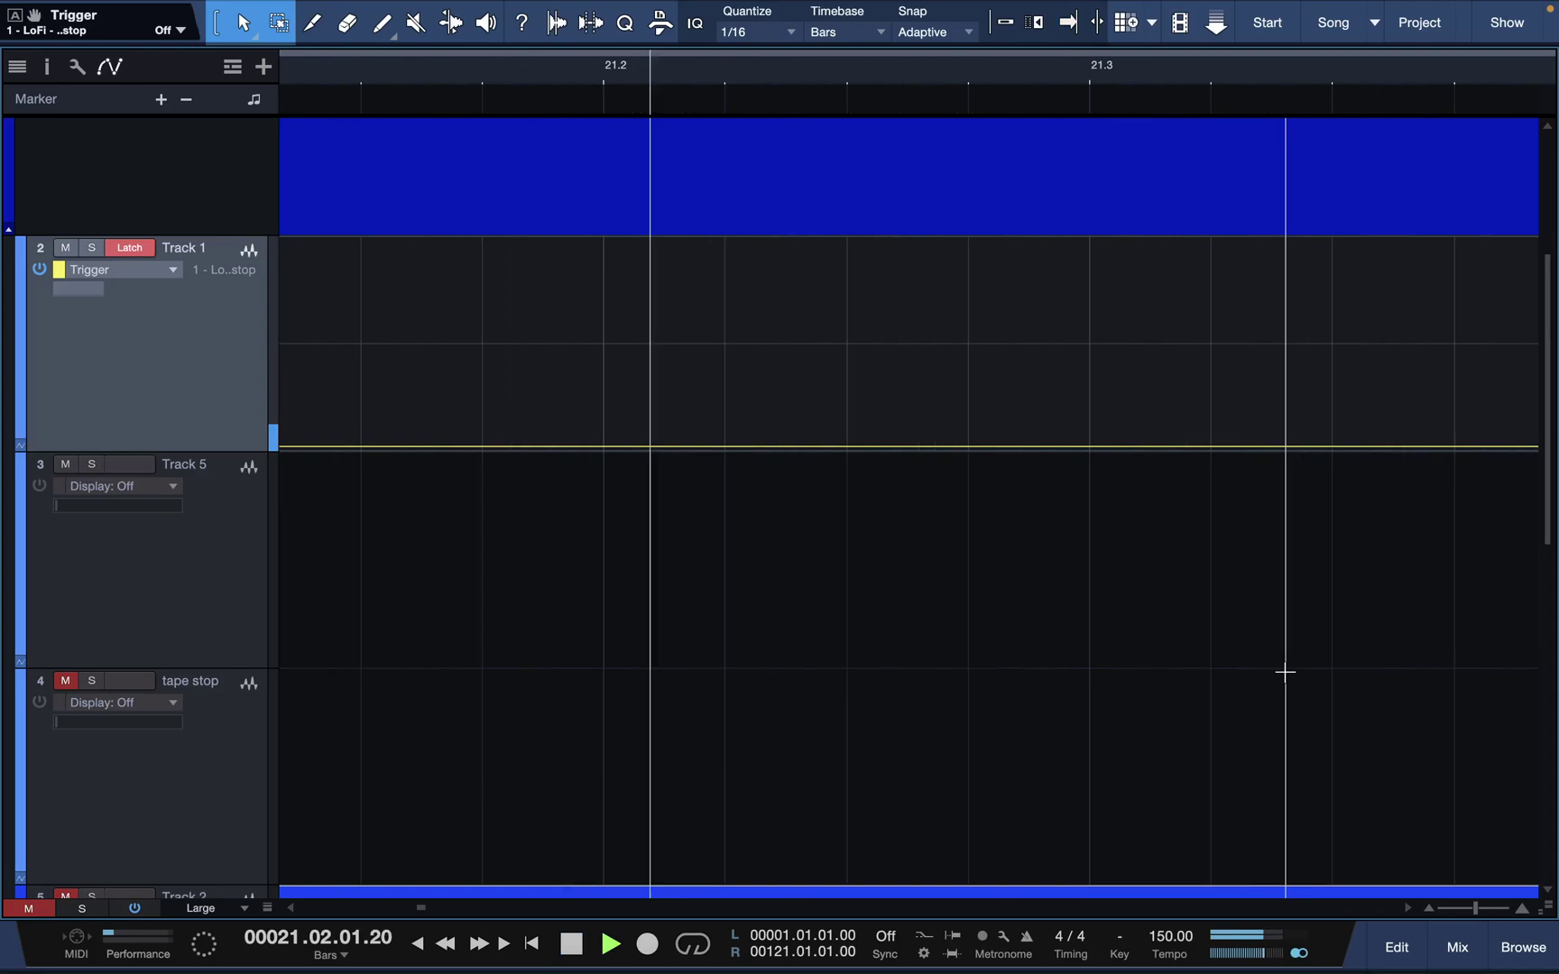
pyautogui.click(1459, 907)
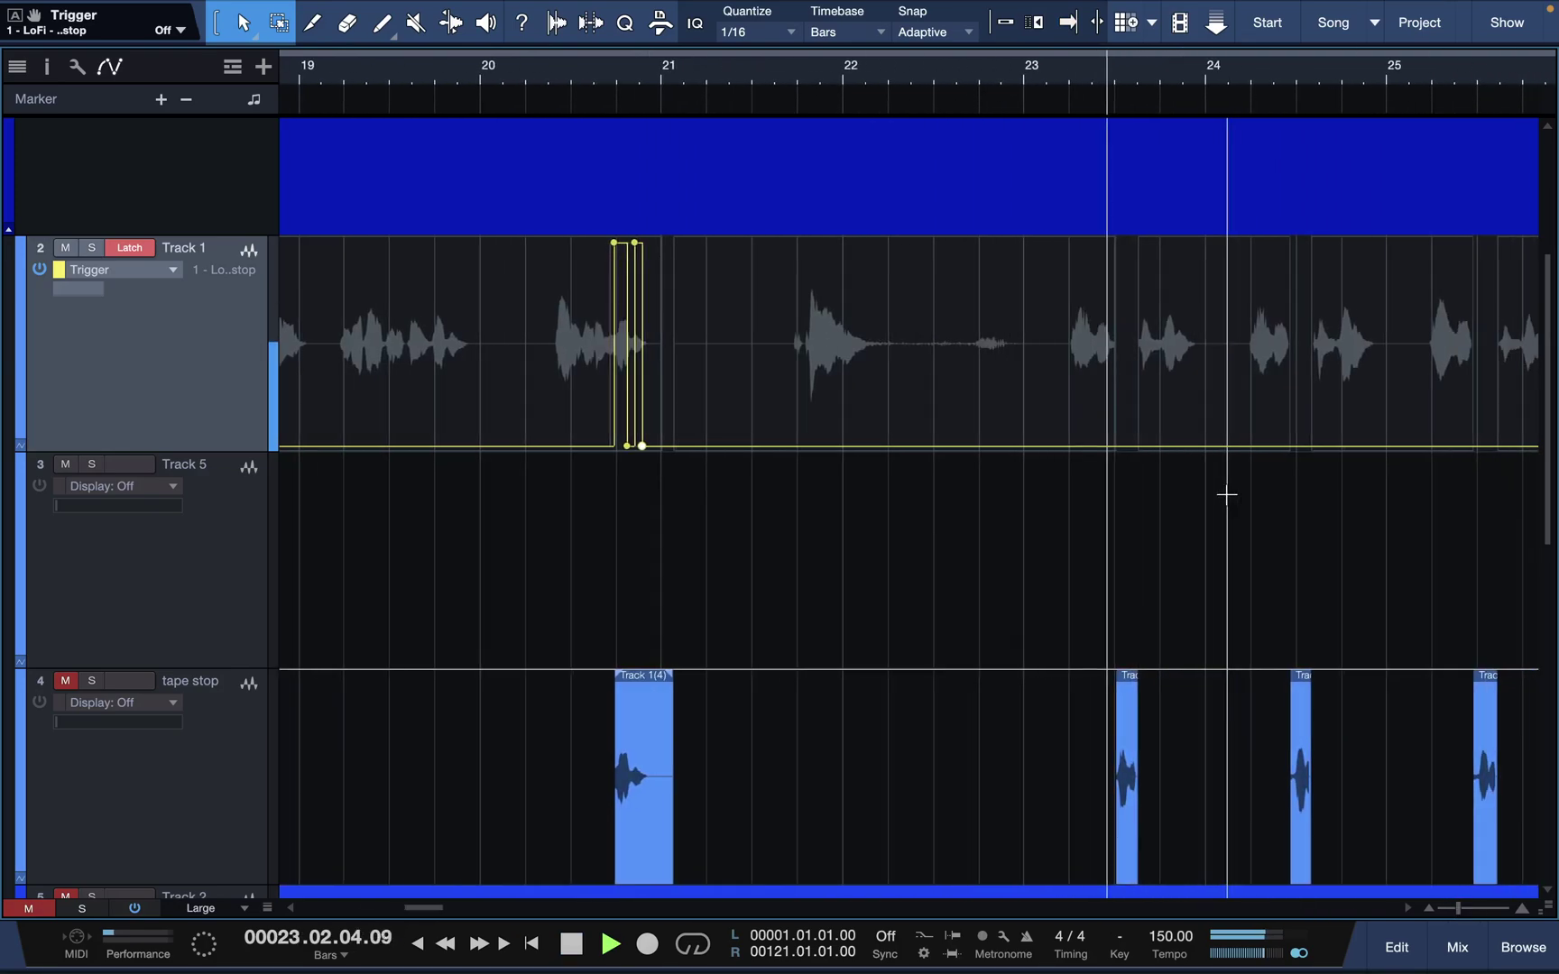
pyautogui.press('f')
pyautogui.press('space')
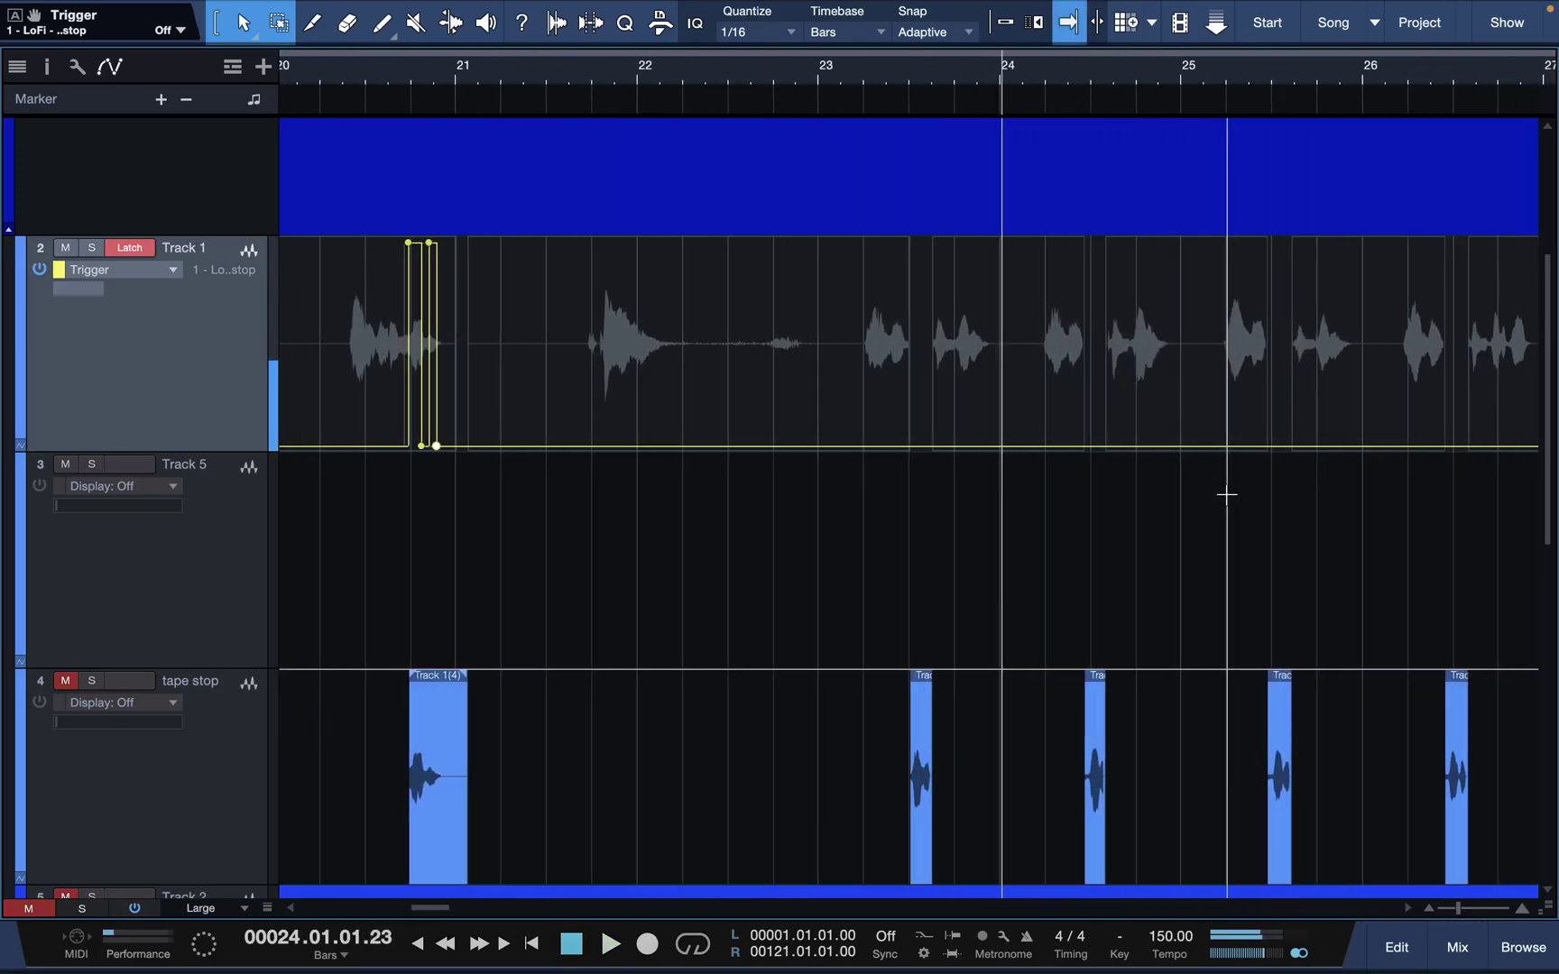
# Step: Hide the automation and extend Track 1's clips to close the gaps after beat 3 of bars 23 and 24
pyautogui.click(1466, 907)
pyautogui.hscroll(3, 988, 618)
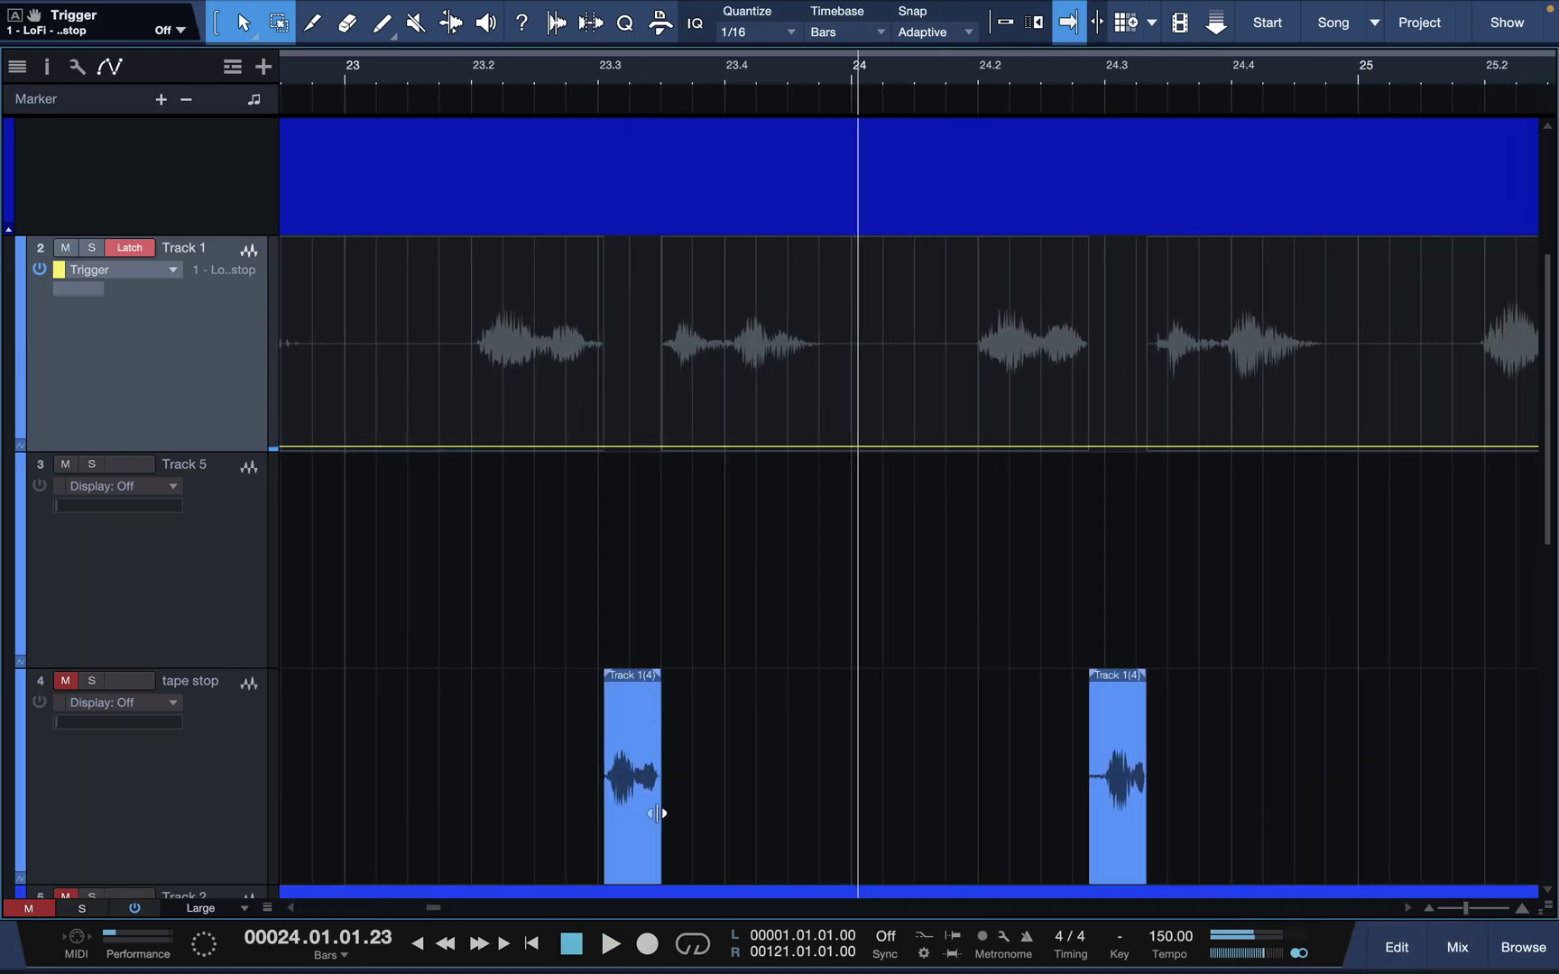
pyautogui.click(111, 66)
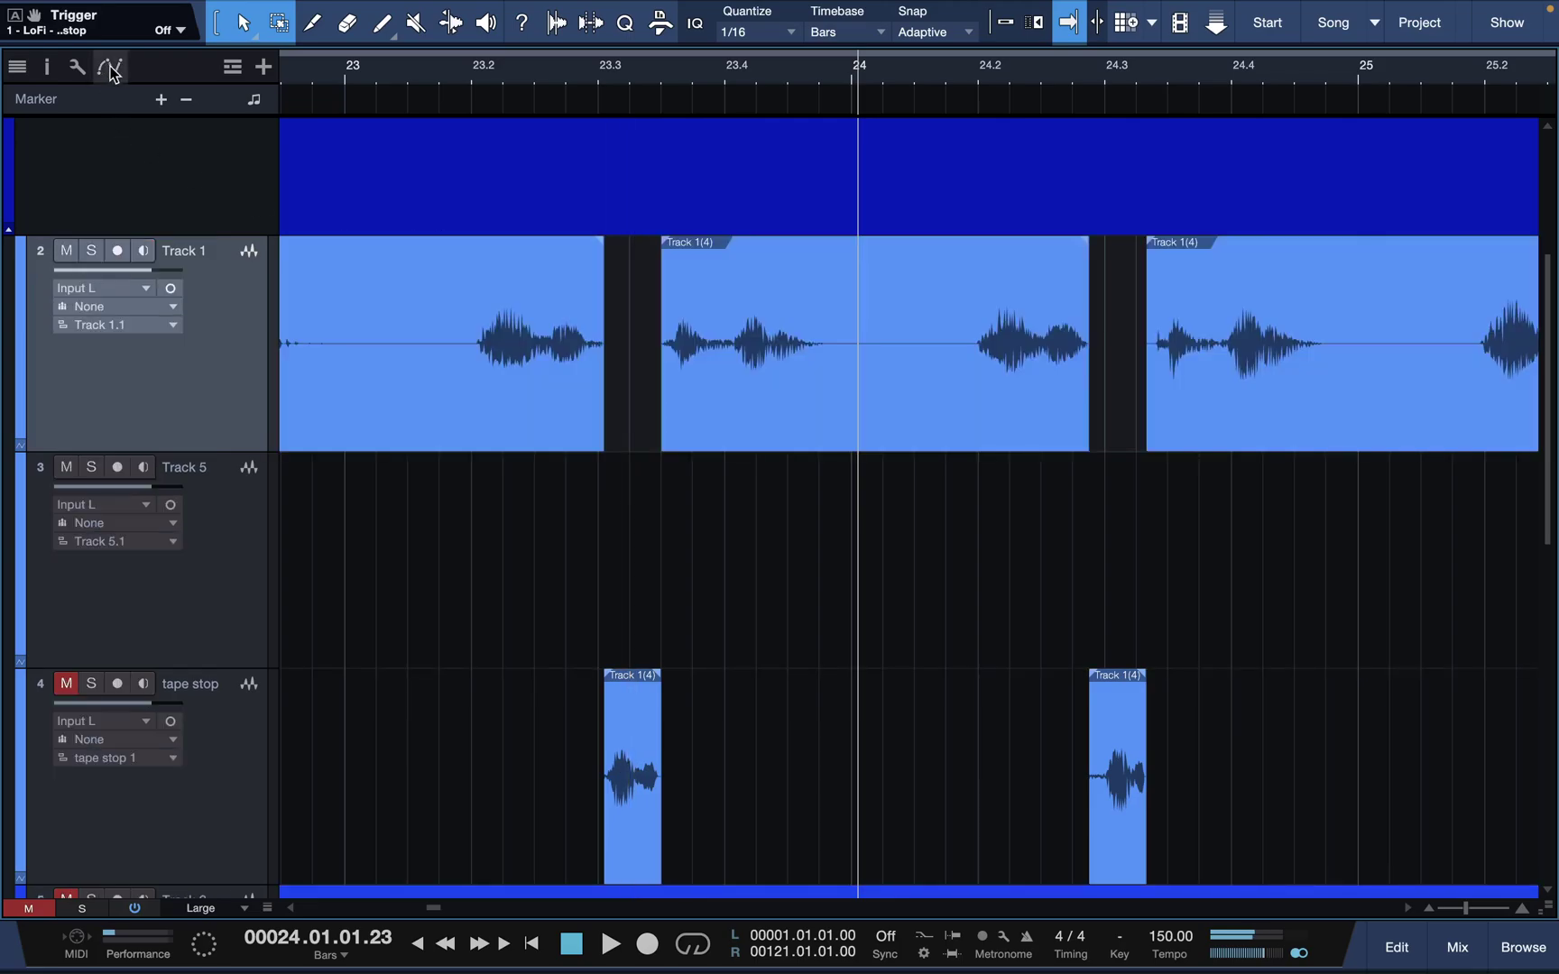
pyautogui.moveTo(605, 410); pyautogui.dragTo(658, 416)
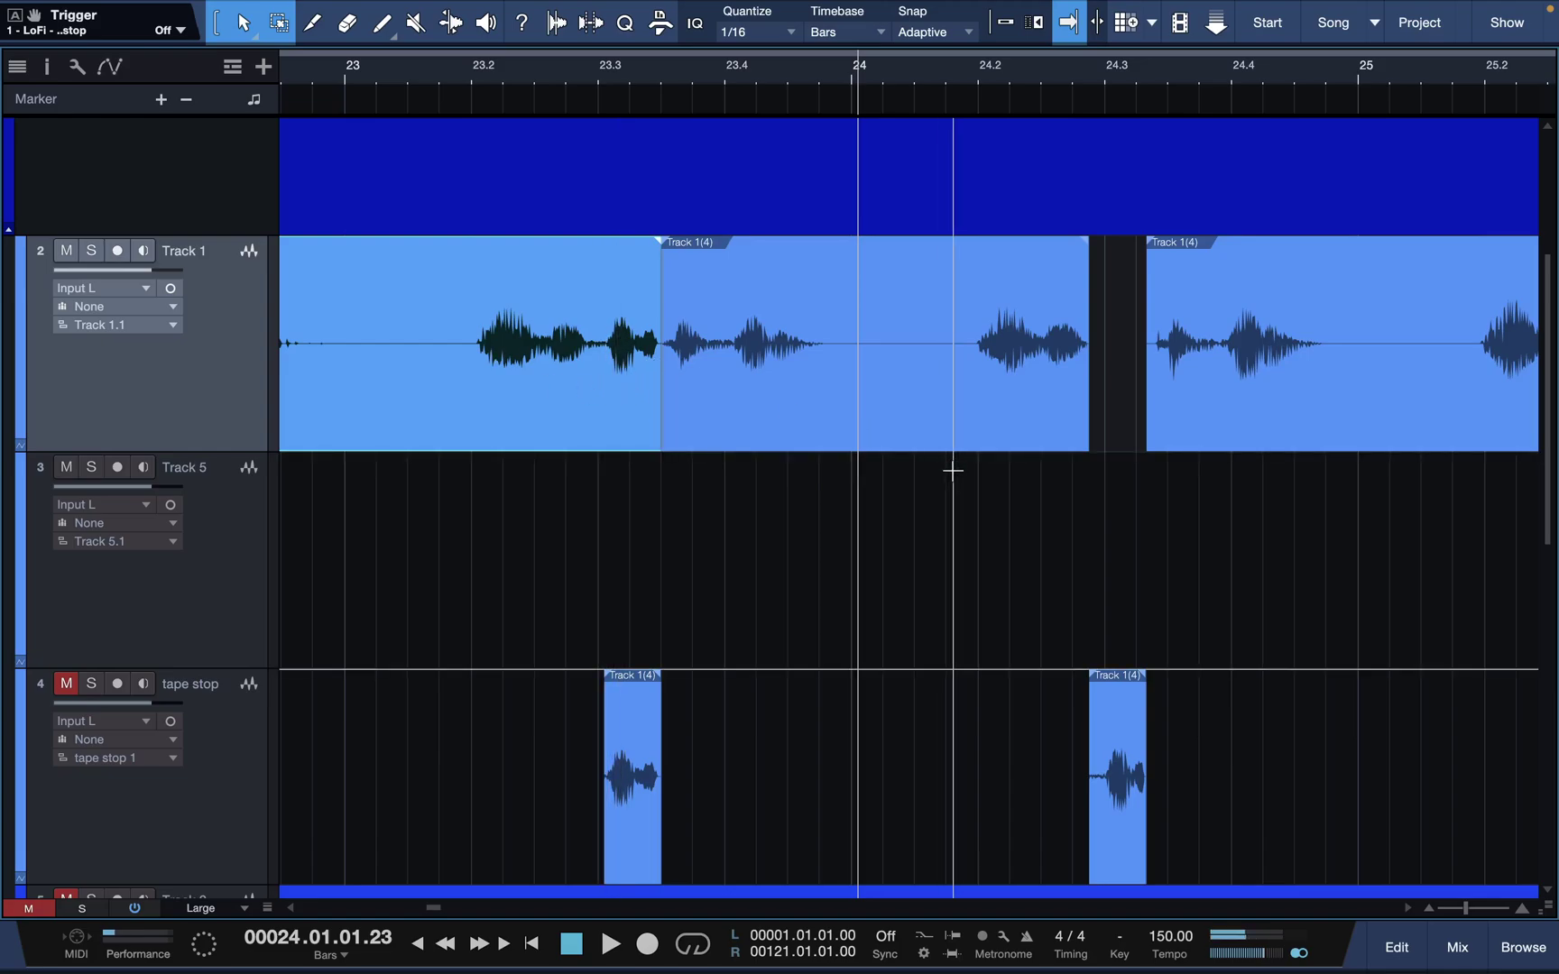
pyautogui.moveTo(1090, 382); pyautogui.dragTo(1157, 404)
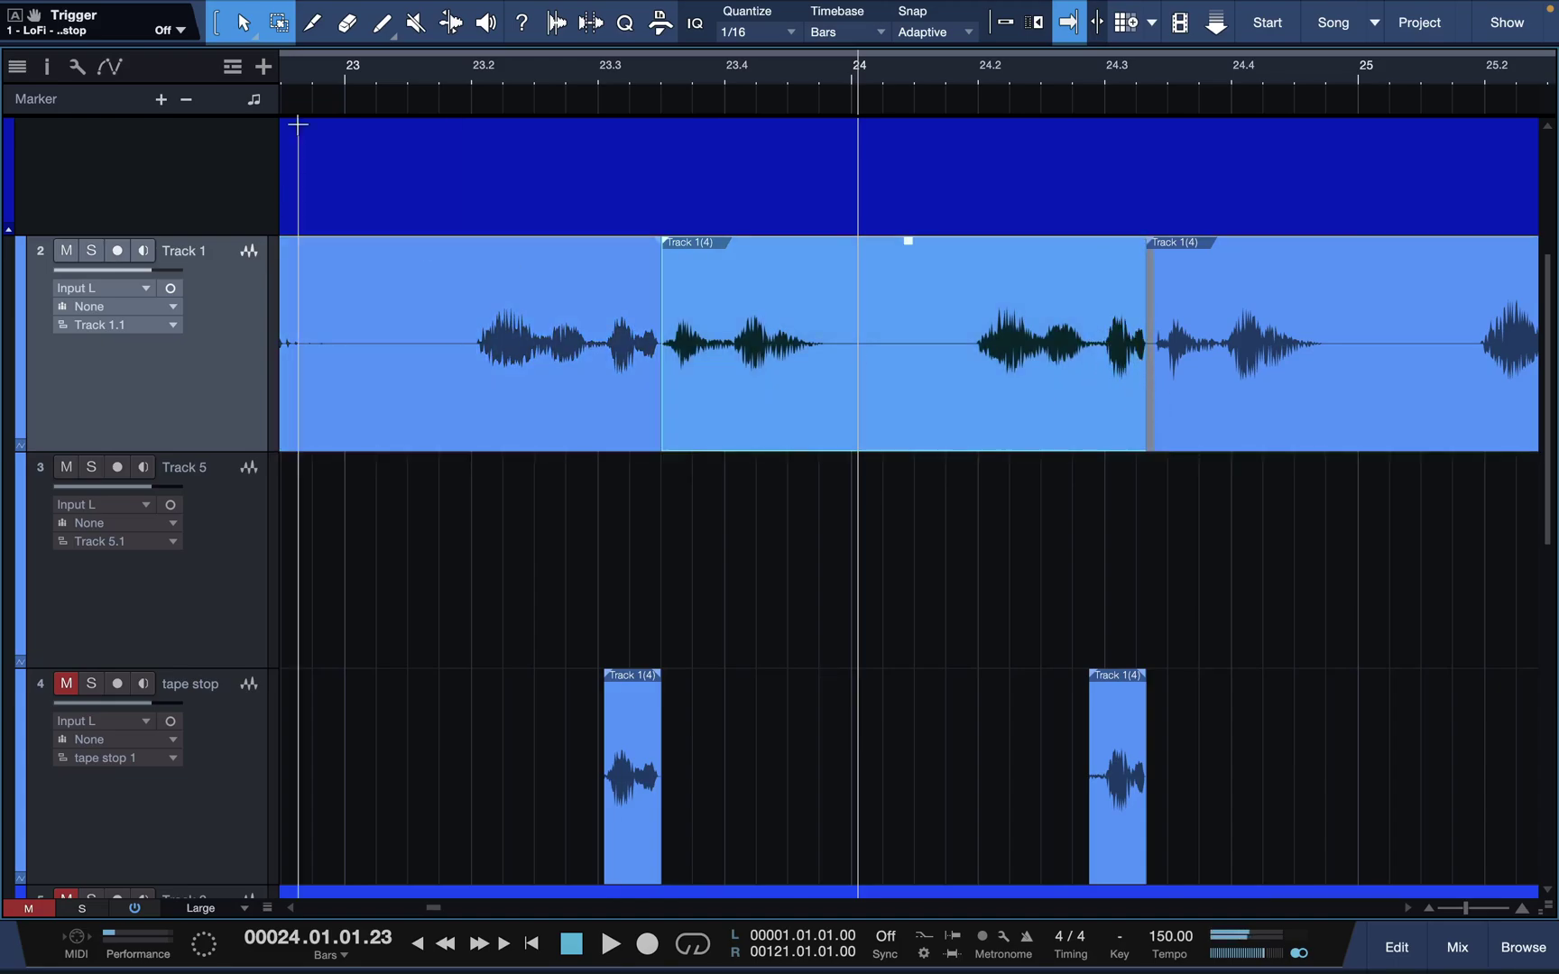
# Step: Cue playback just before bar 23, and bring up Track 1's LoFi - Tapestop plug-in with the Trigger automation in view
pyautogui.click(303, 69)
pyautogui.press('F3')
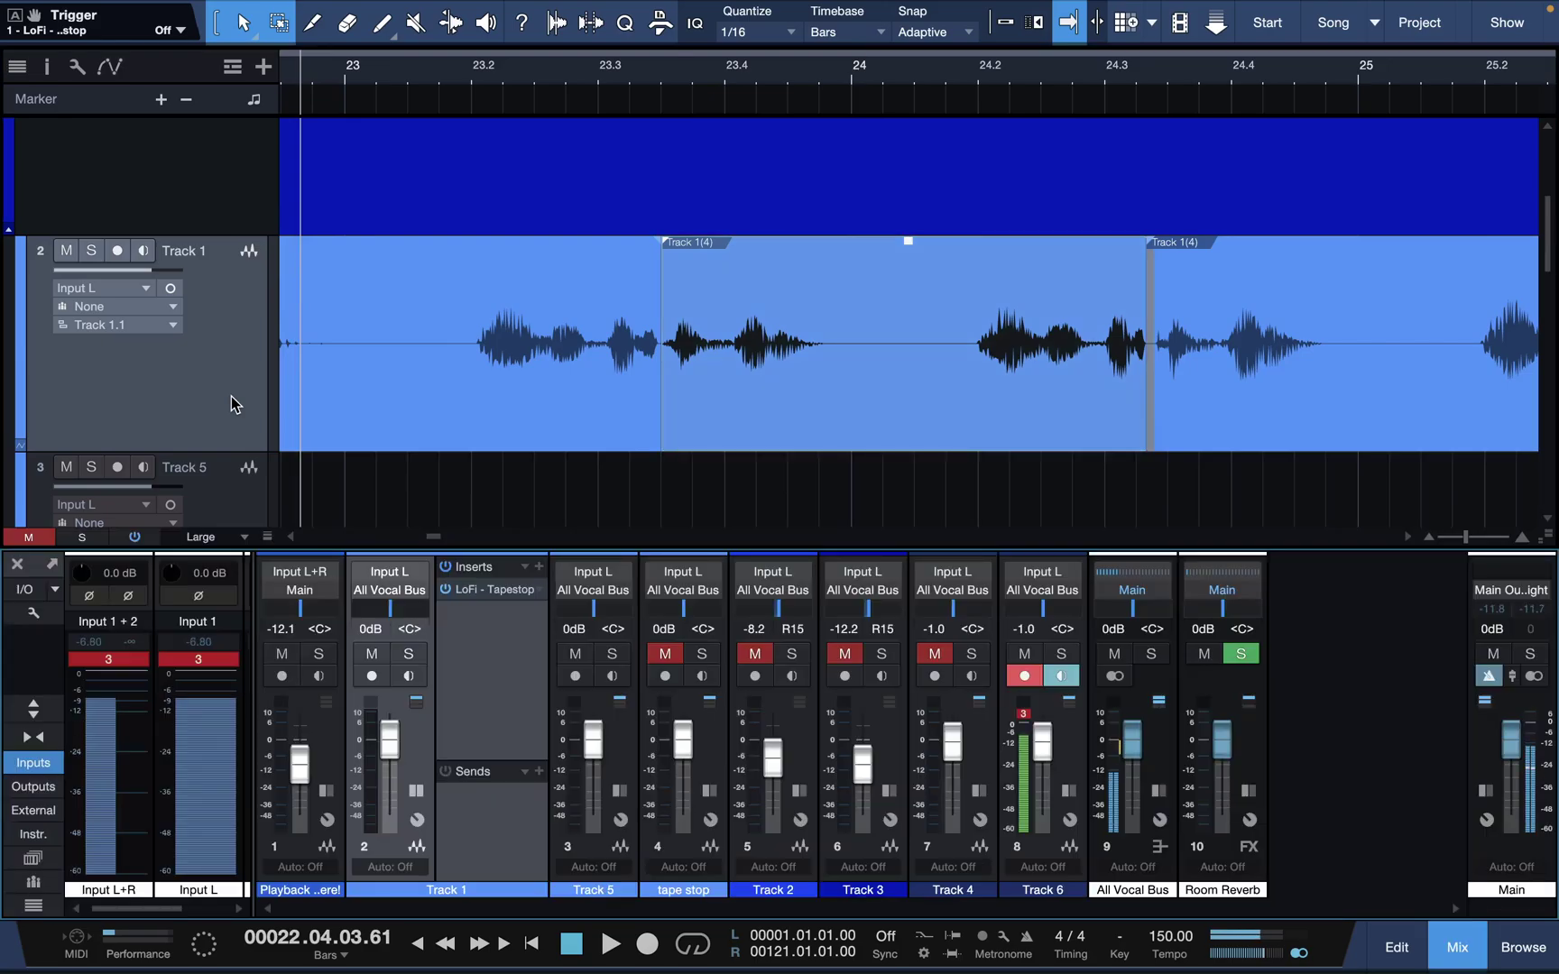
pyautogui.click(497, 594)
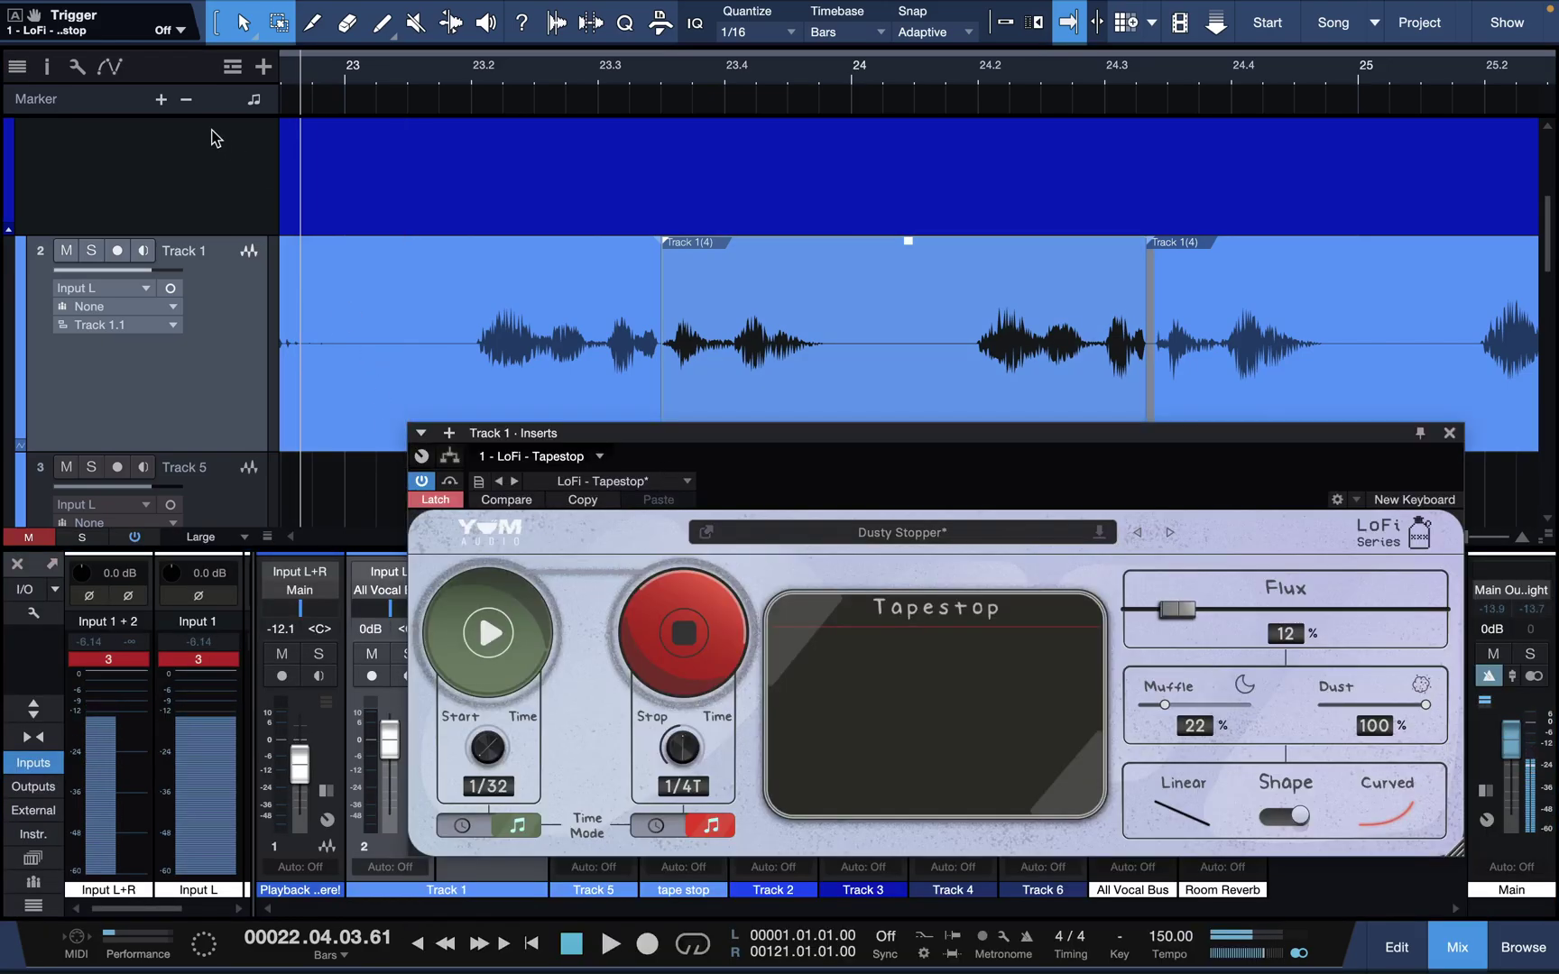
pyautogui.click(111, 67)
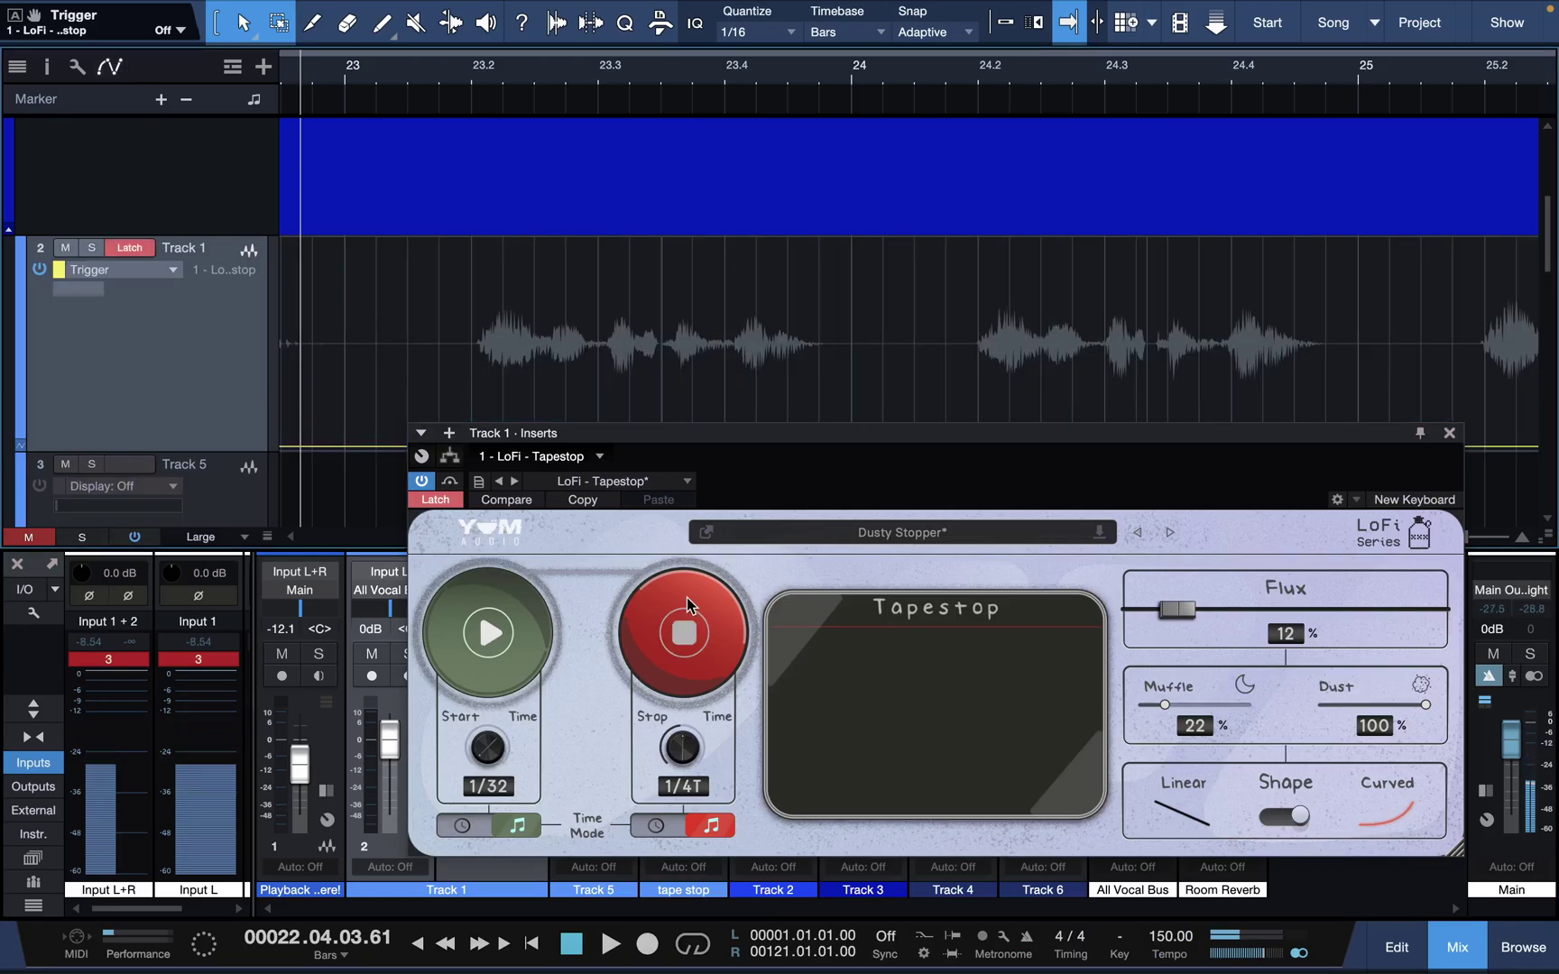
pyautogui.moveTo(658, 433); pyautogui.dragTo(650, 480)
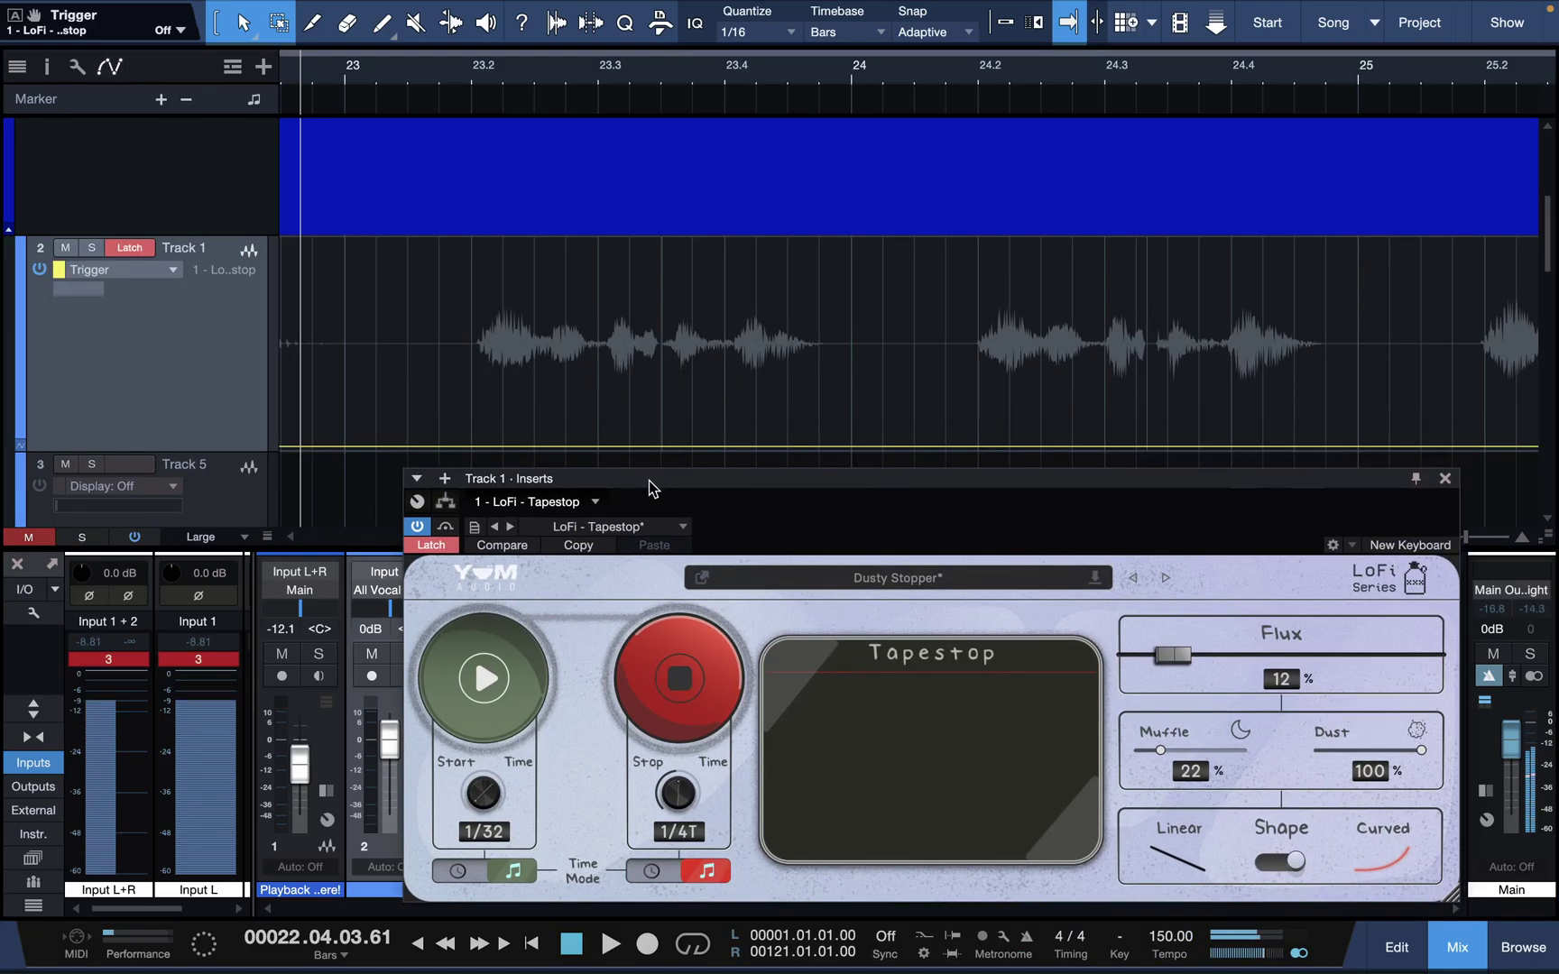
# Step: Try to latch-record a Tapestop Stop trigger around beat 3 of bar 23, undoing the late take
pyautogui.click(703, 685)
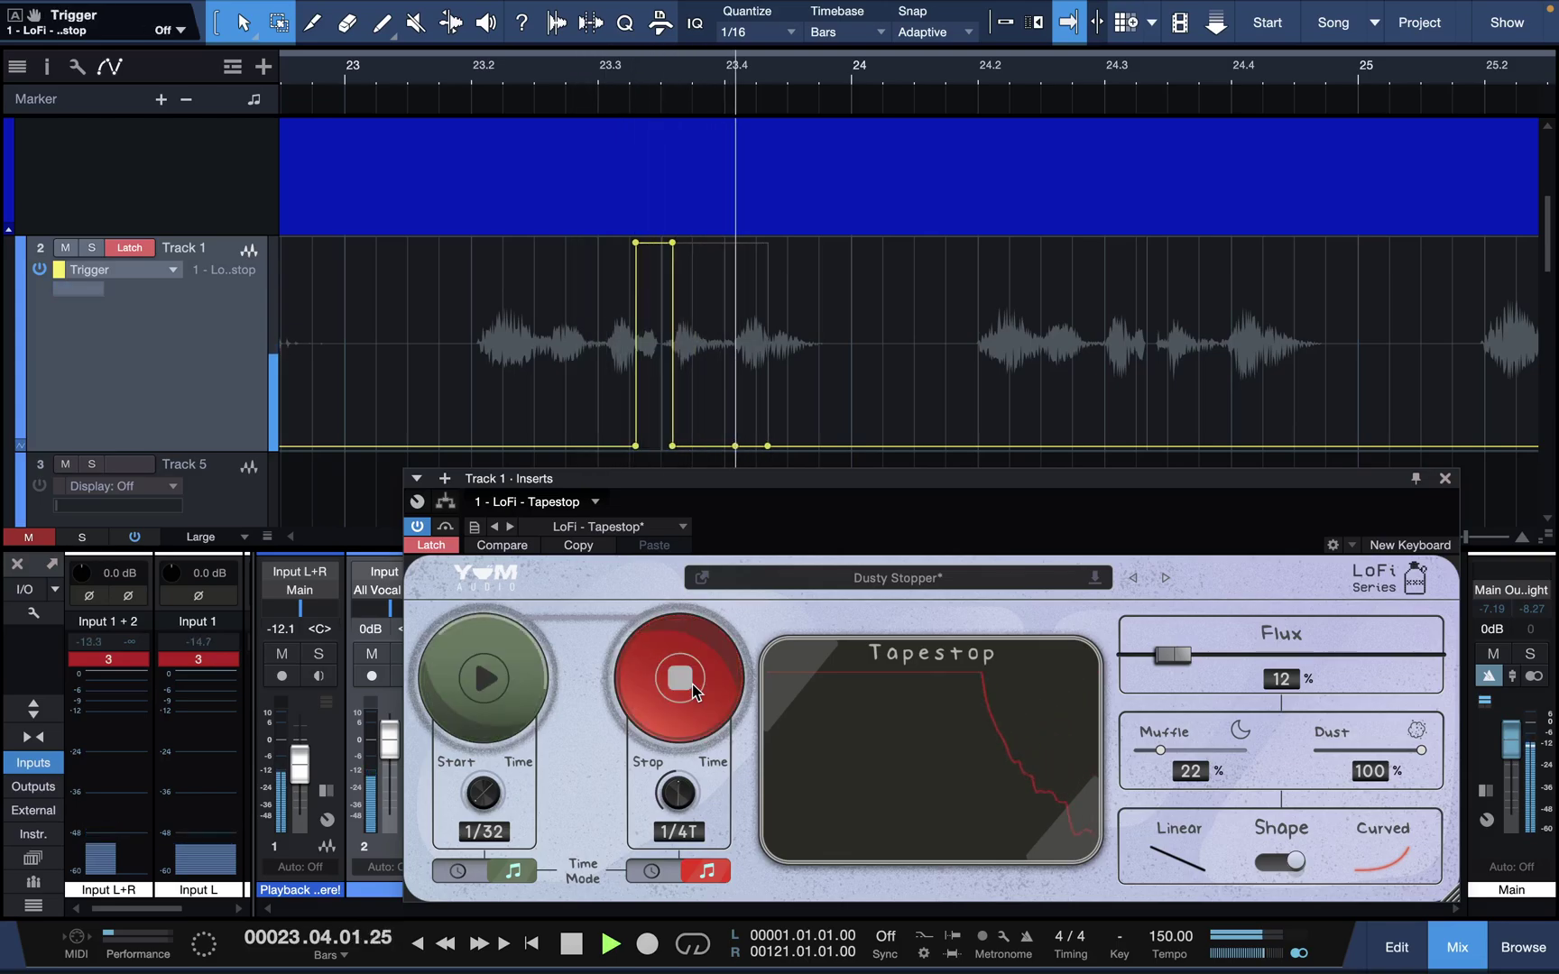
pyautogui.hotkey('ctrl', 'z')
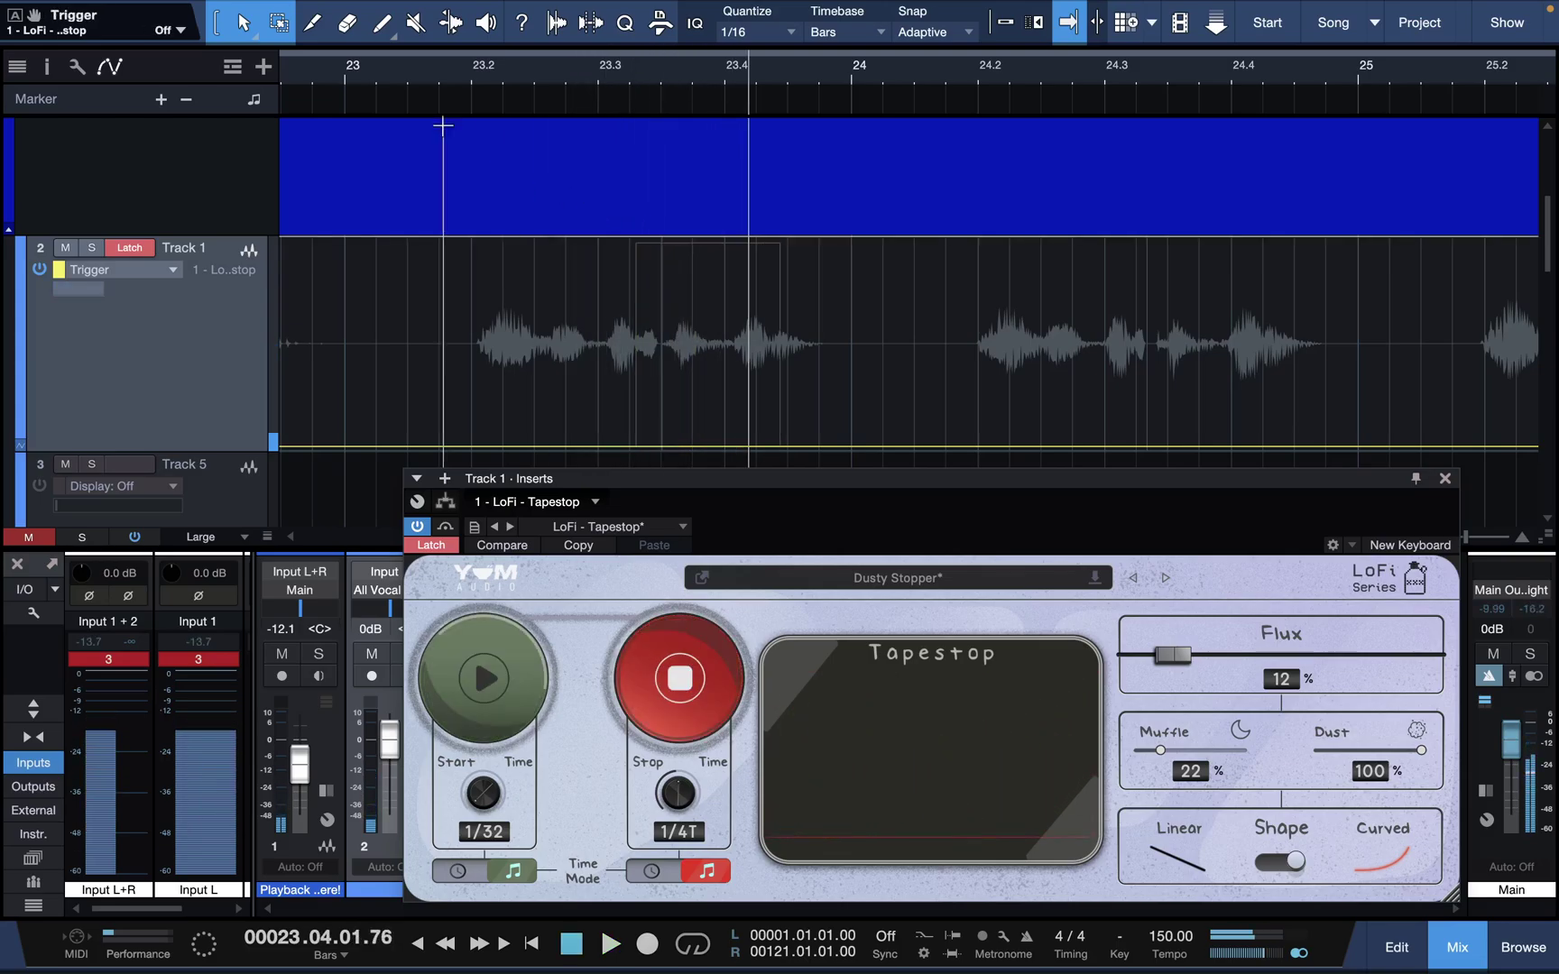
pyautogui.click(311, 71)
pyautogui.press('space')
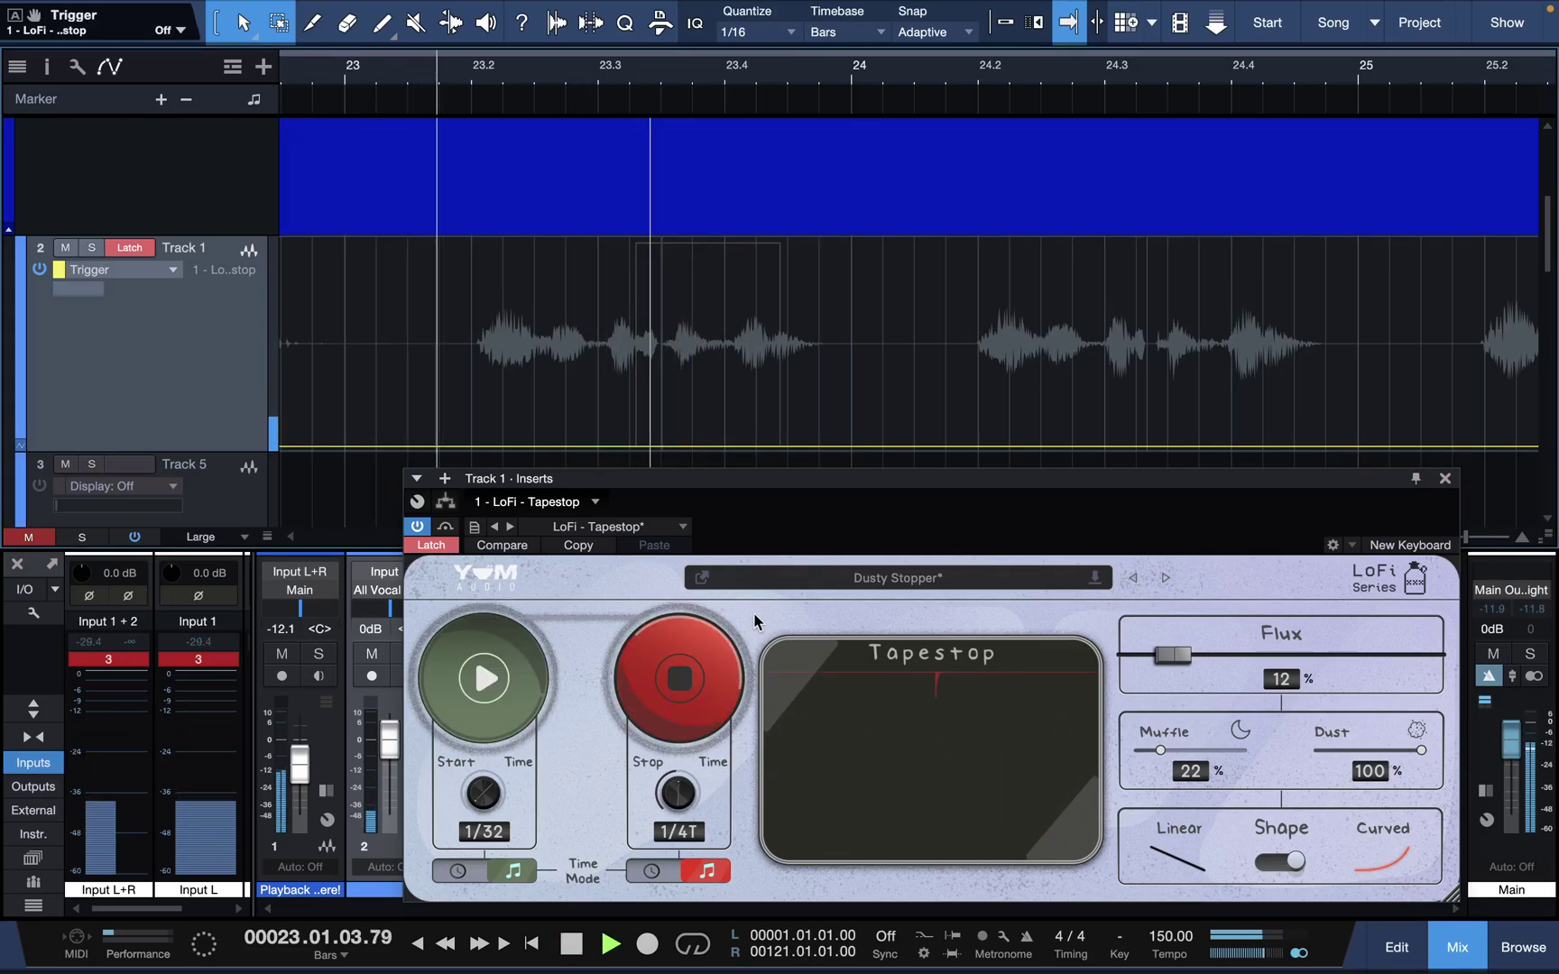
pyautogui.click(698, 685)
pyautogui.press('space')
pyautogui.hotkey('ctrl', 'z')
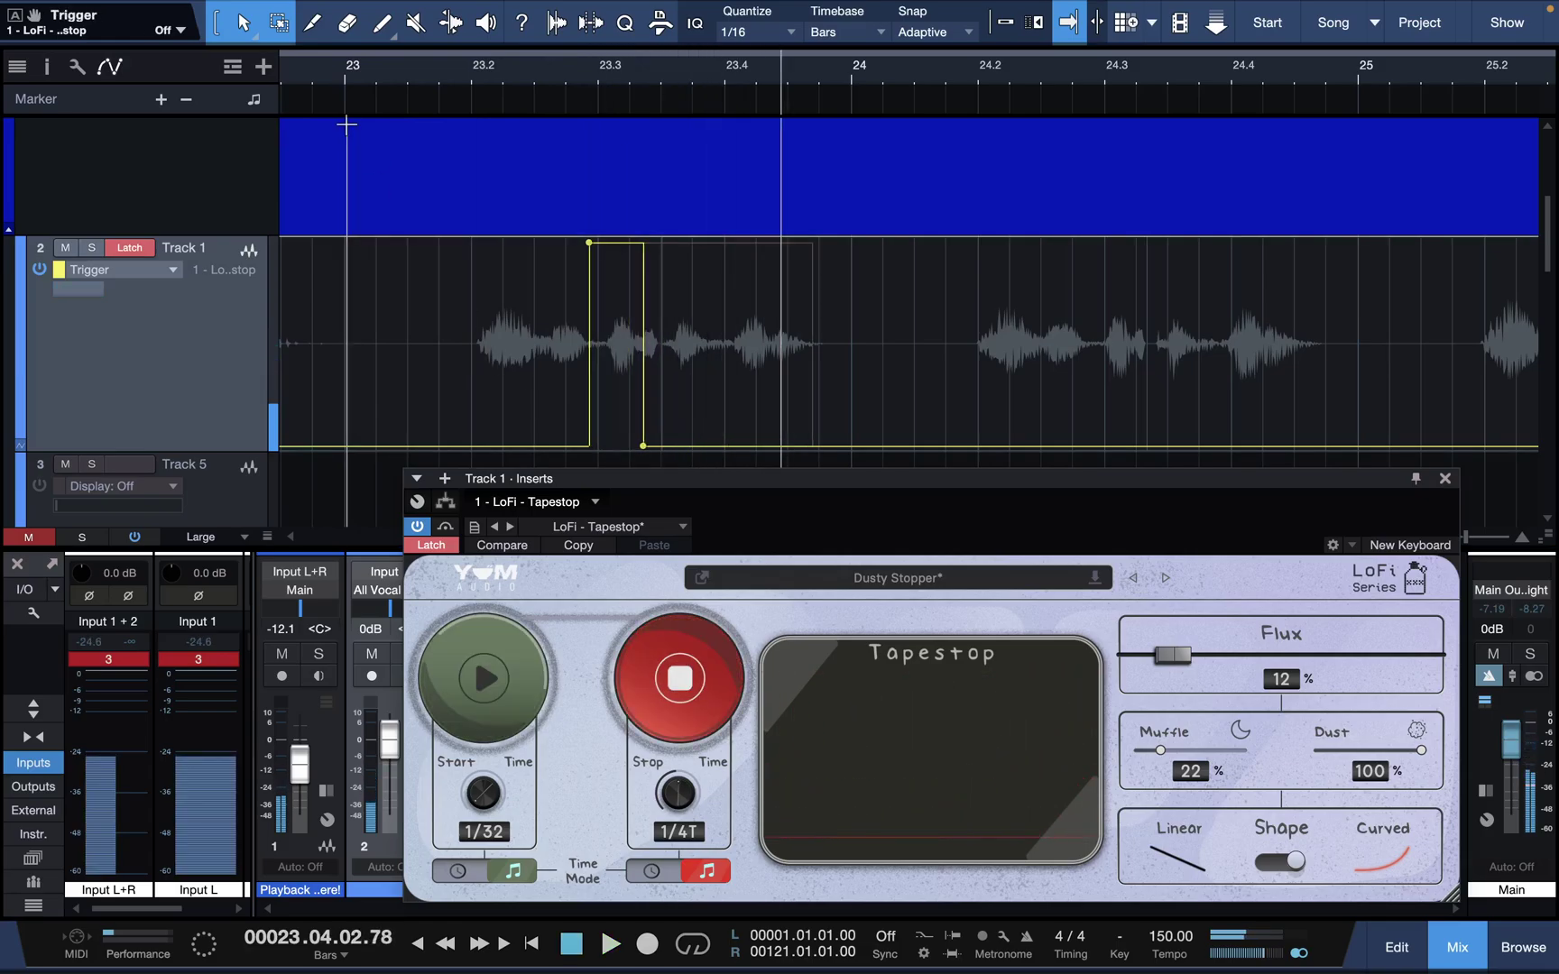
# Step: Latch-record a Tapestop Start trigger right after the stop in bar 23 and play the result back
pyautogui.click(301, 102)
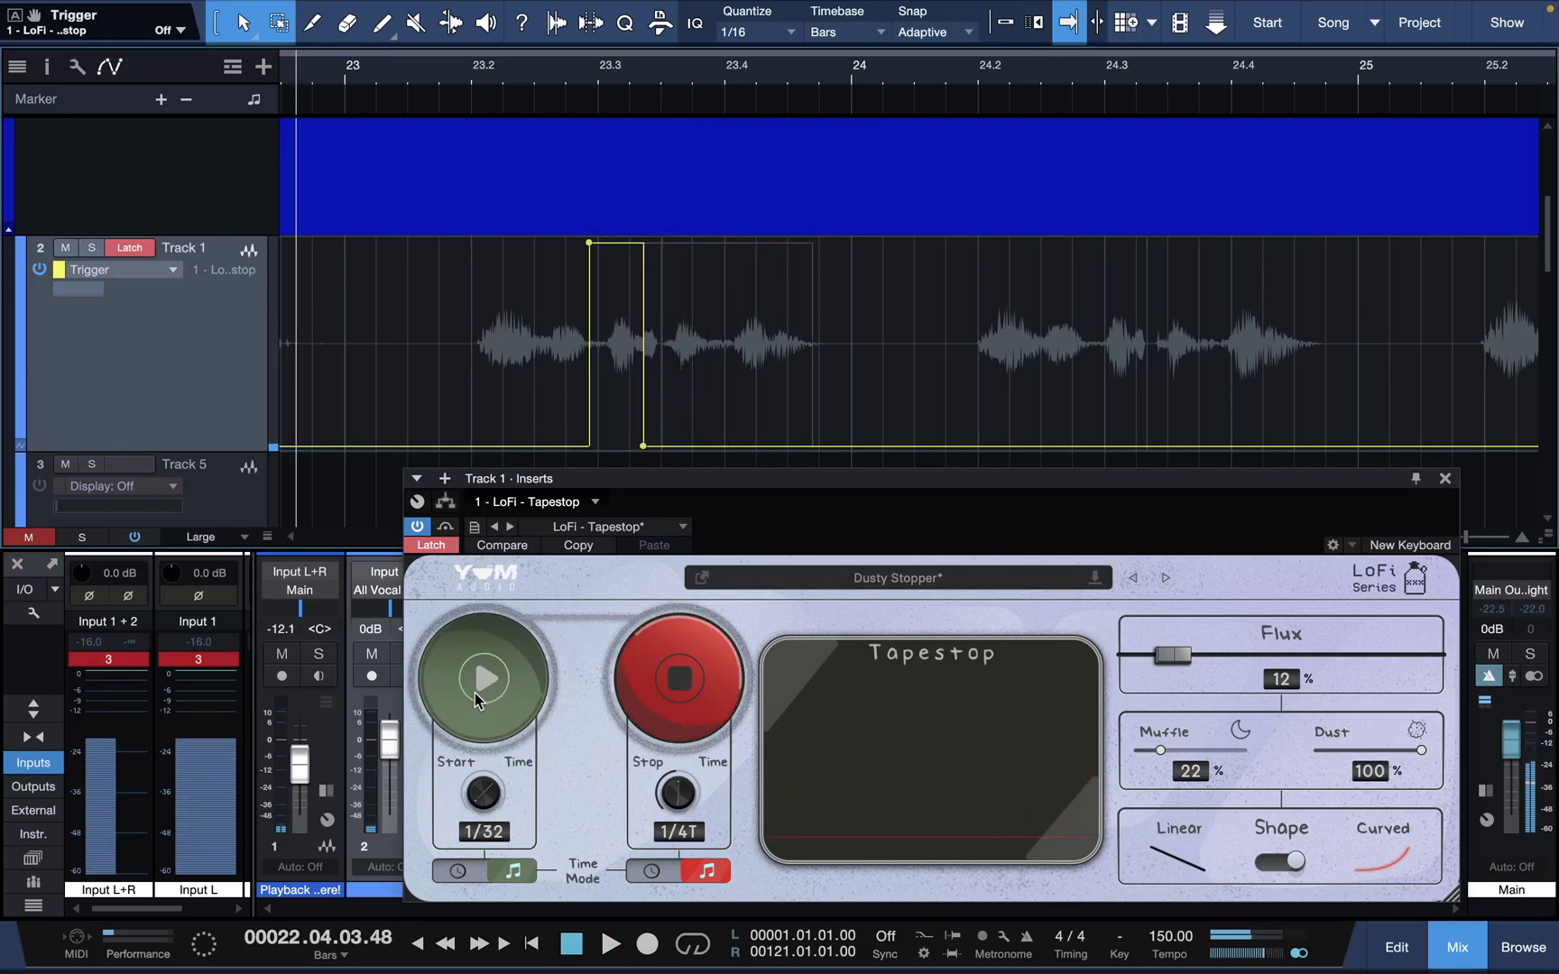
pyautogui.press('space')
pyautogui.click(475, 693)
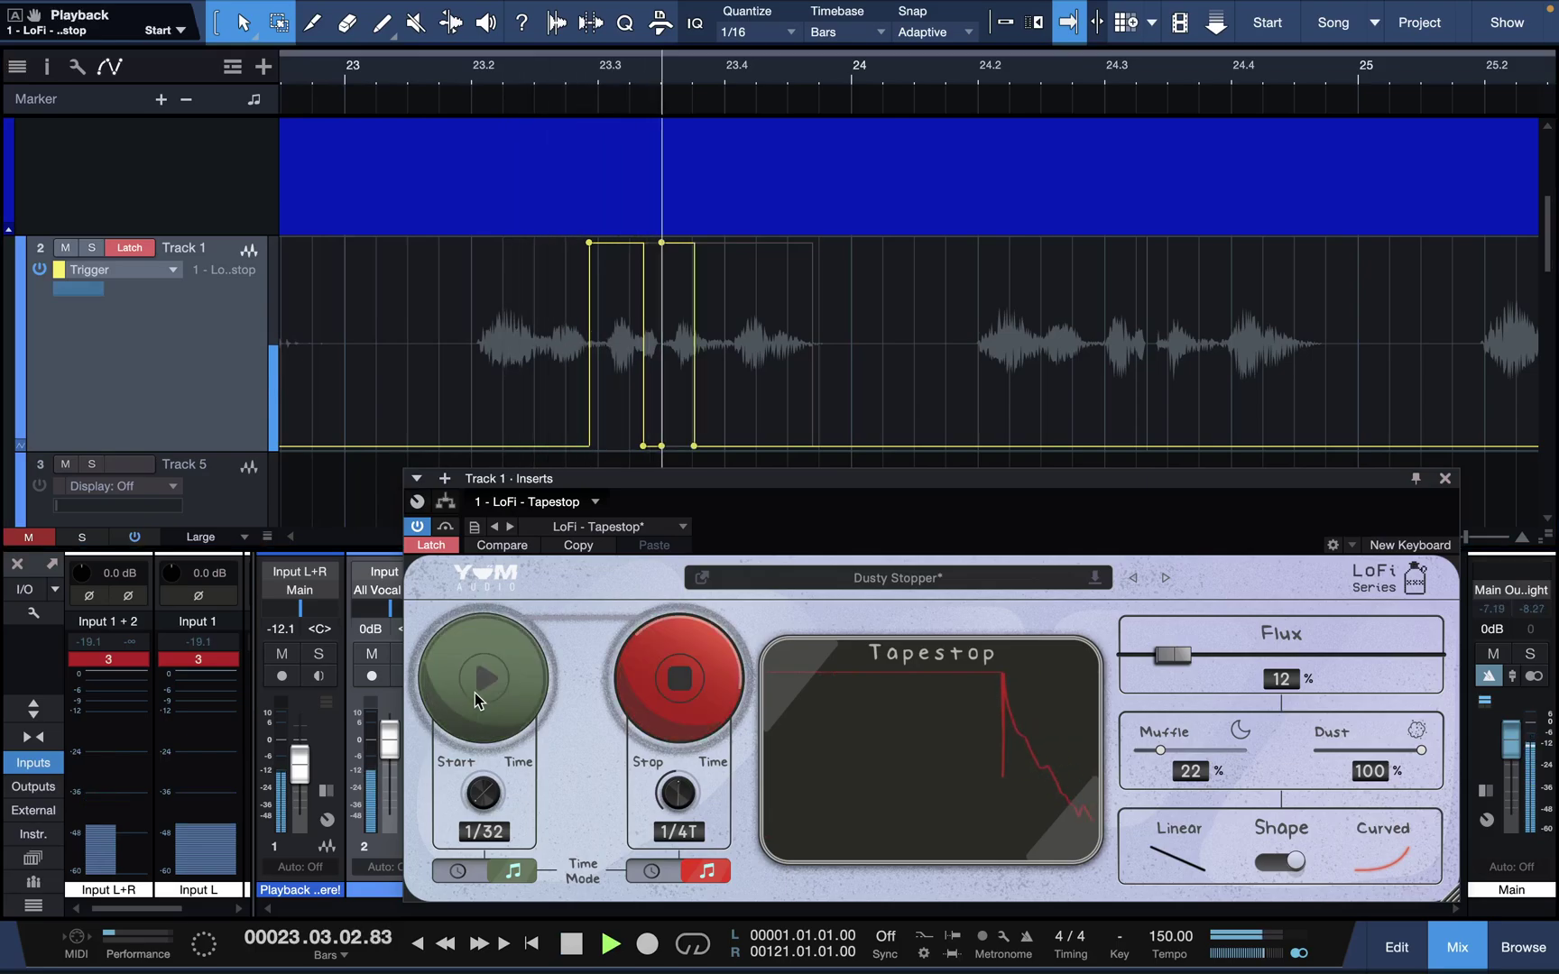
pyautogui.press('space')
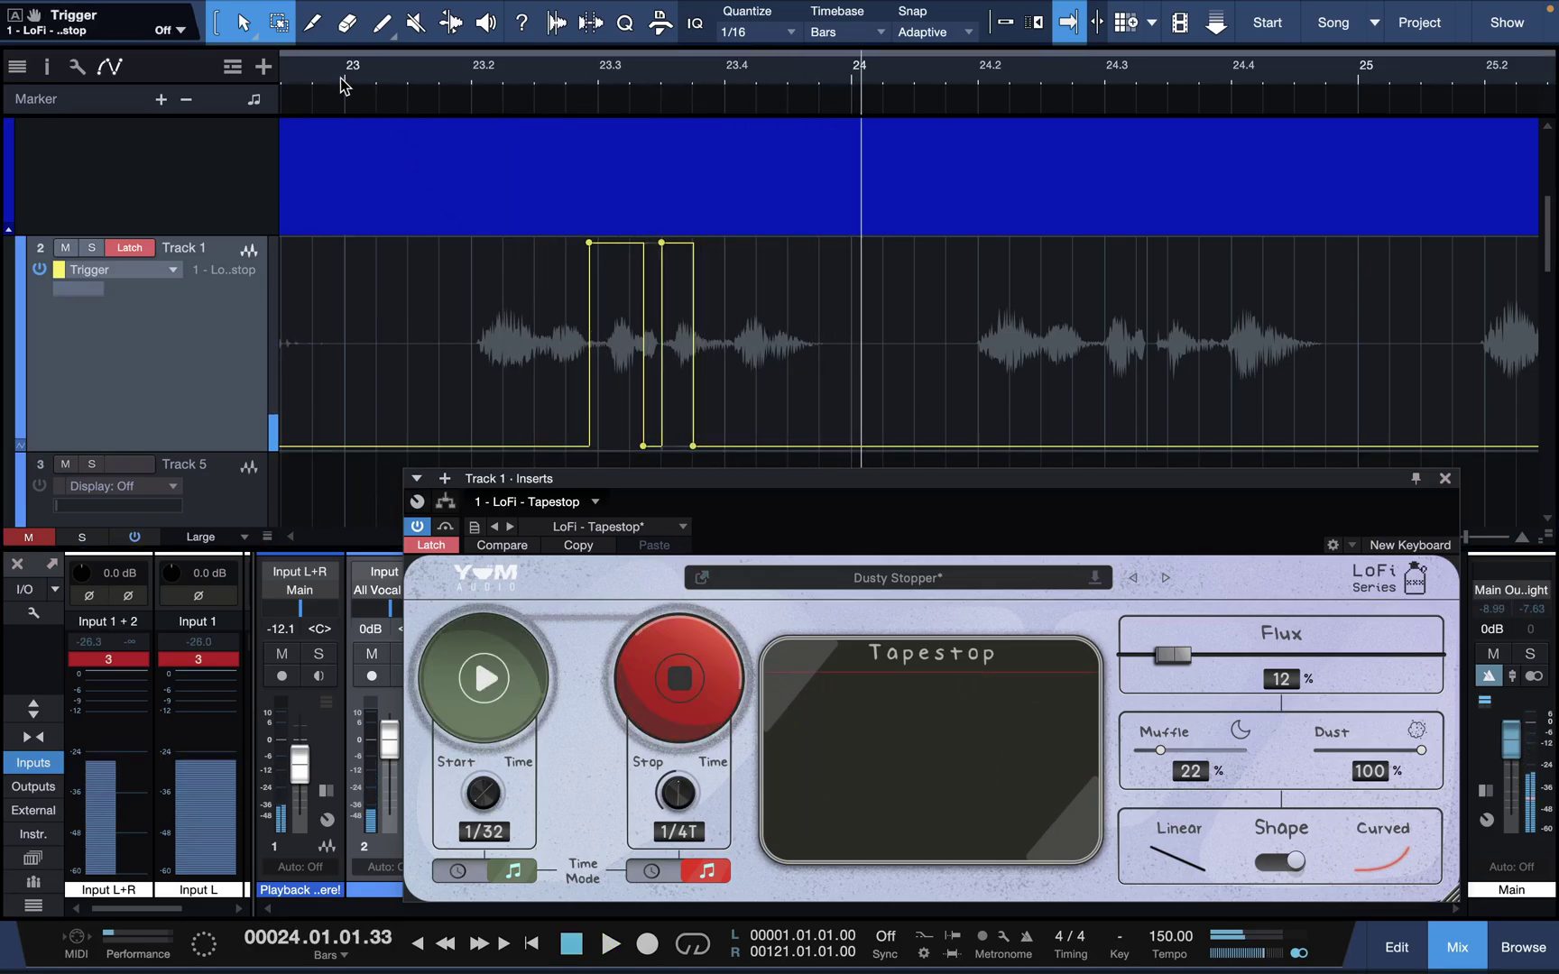
pyautogui.press('space')
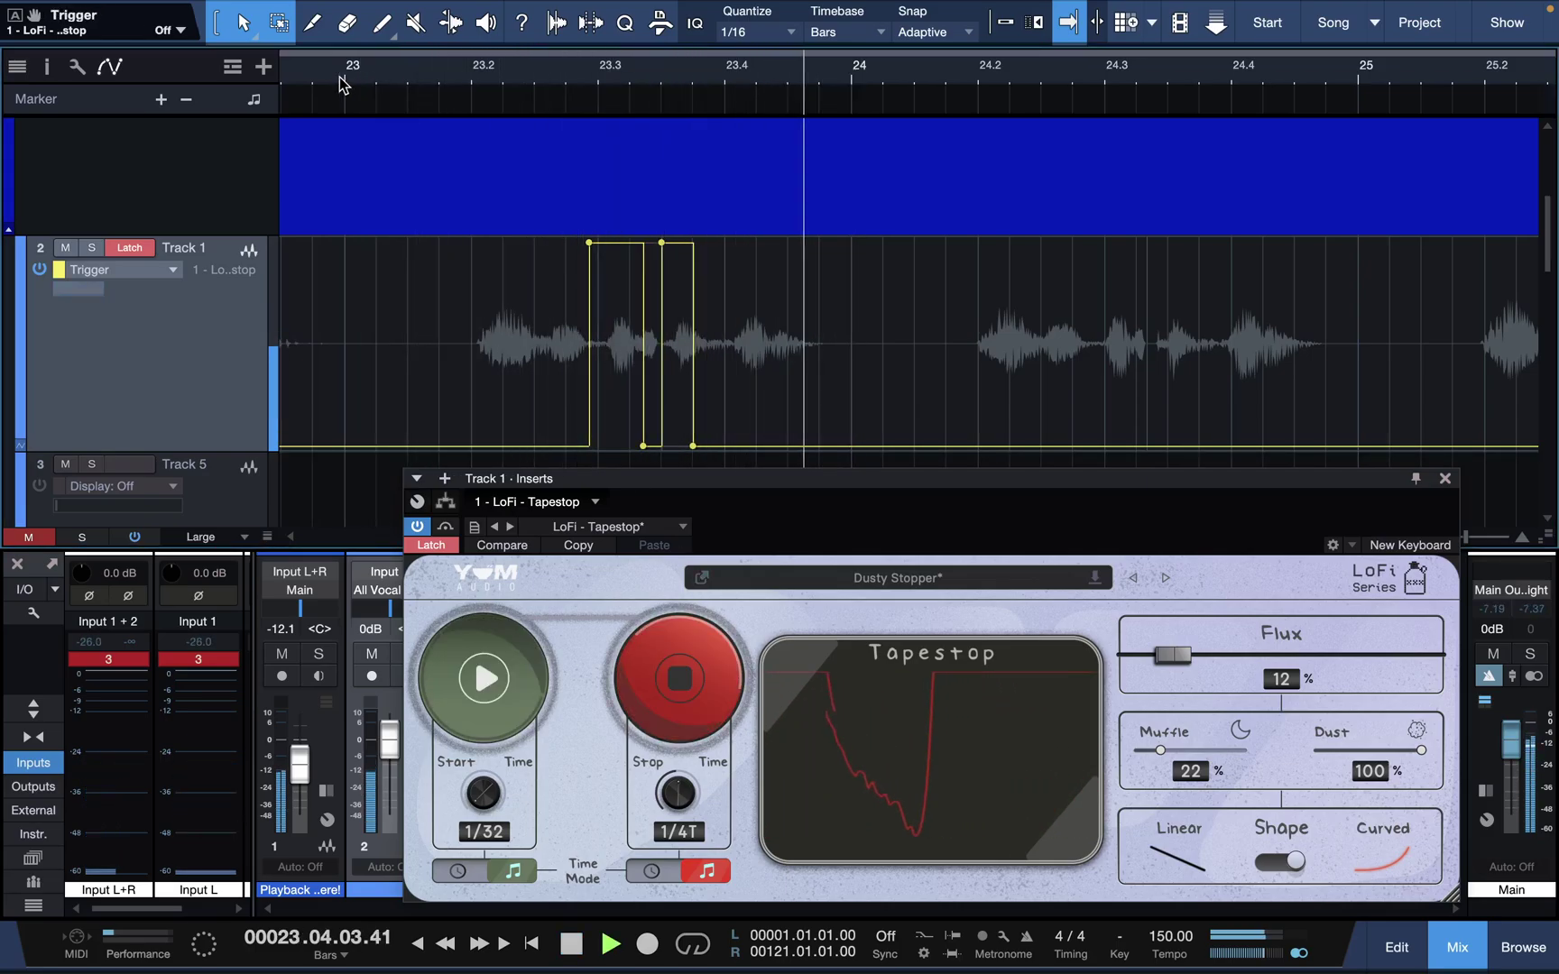
pyautogui.press('space')
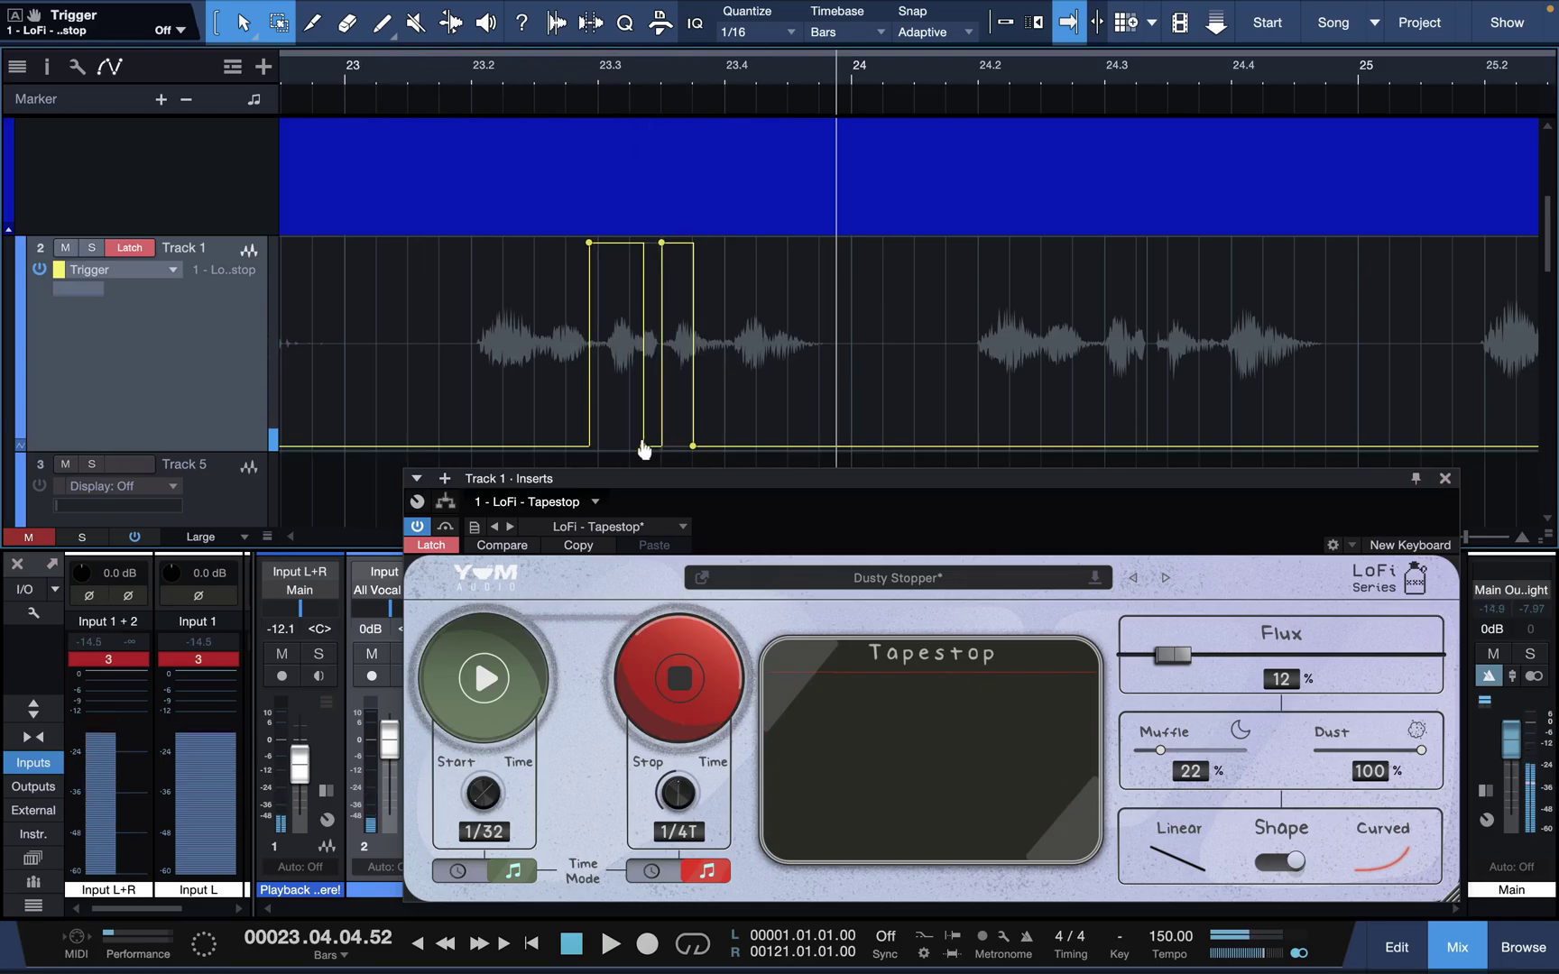
# Step: Try ending the stop pulse slightly closer to the restart in bar 23, audition it, and undo both this edit and the Start trigger
pyautogui.moveTo(644, 446); pyautogui.dragTo(654, 446)
pyautogui.click(350, 70)
pyautogui.press('space')
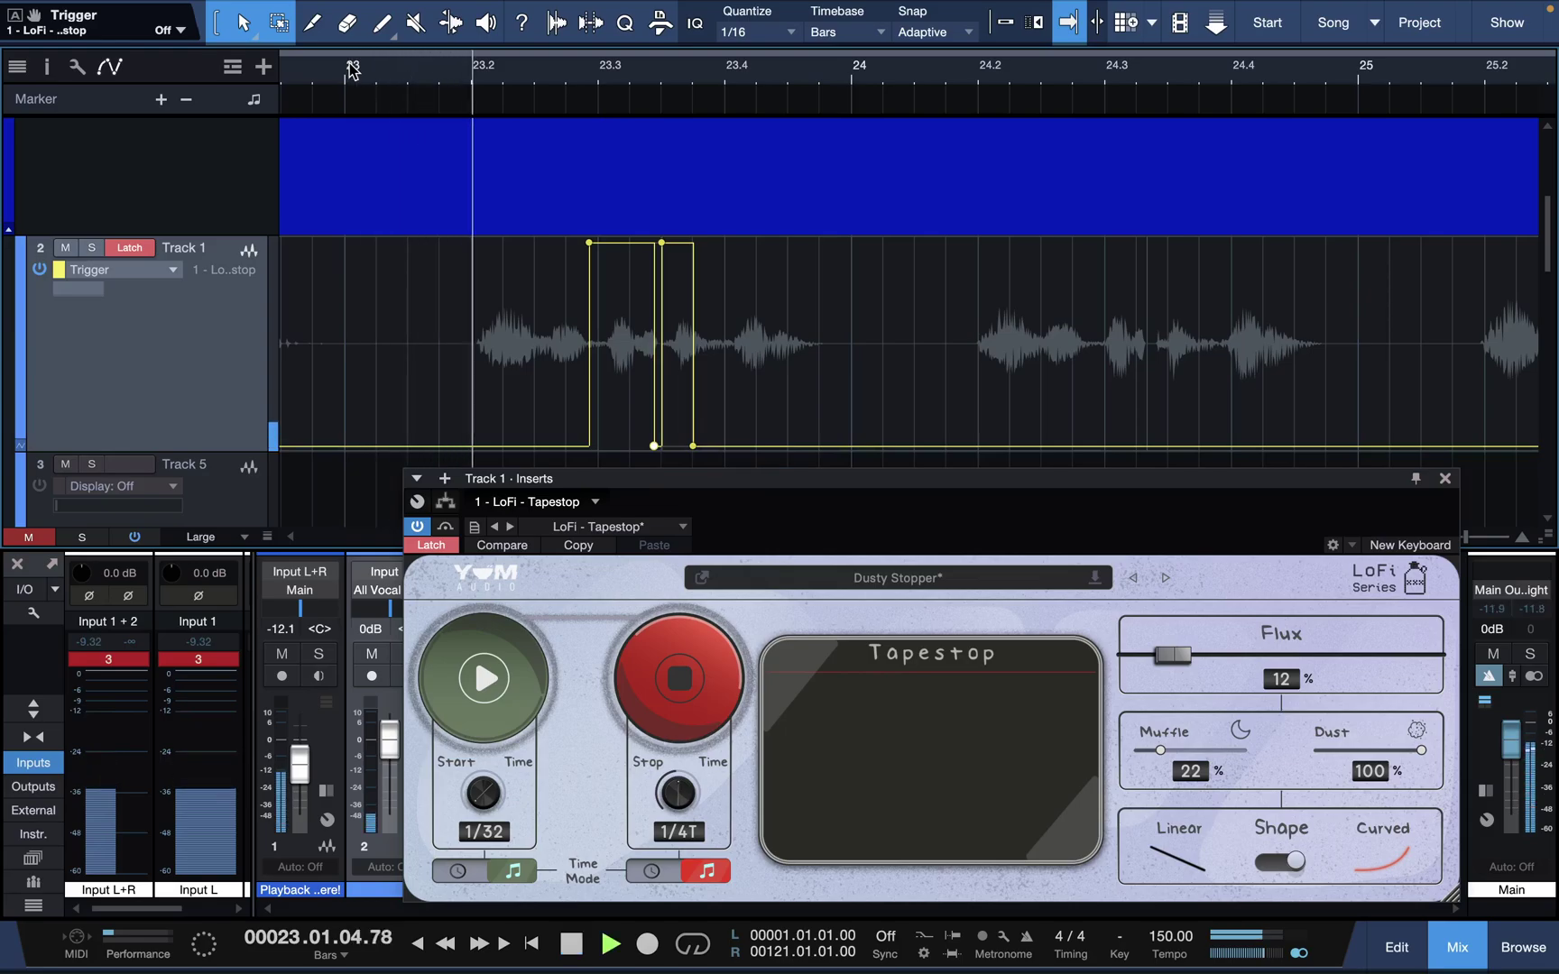
pyautogui.press('space')
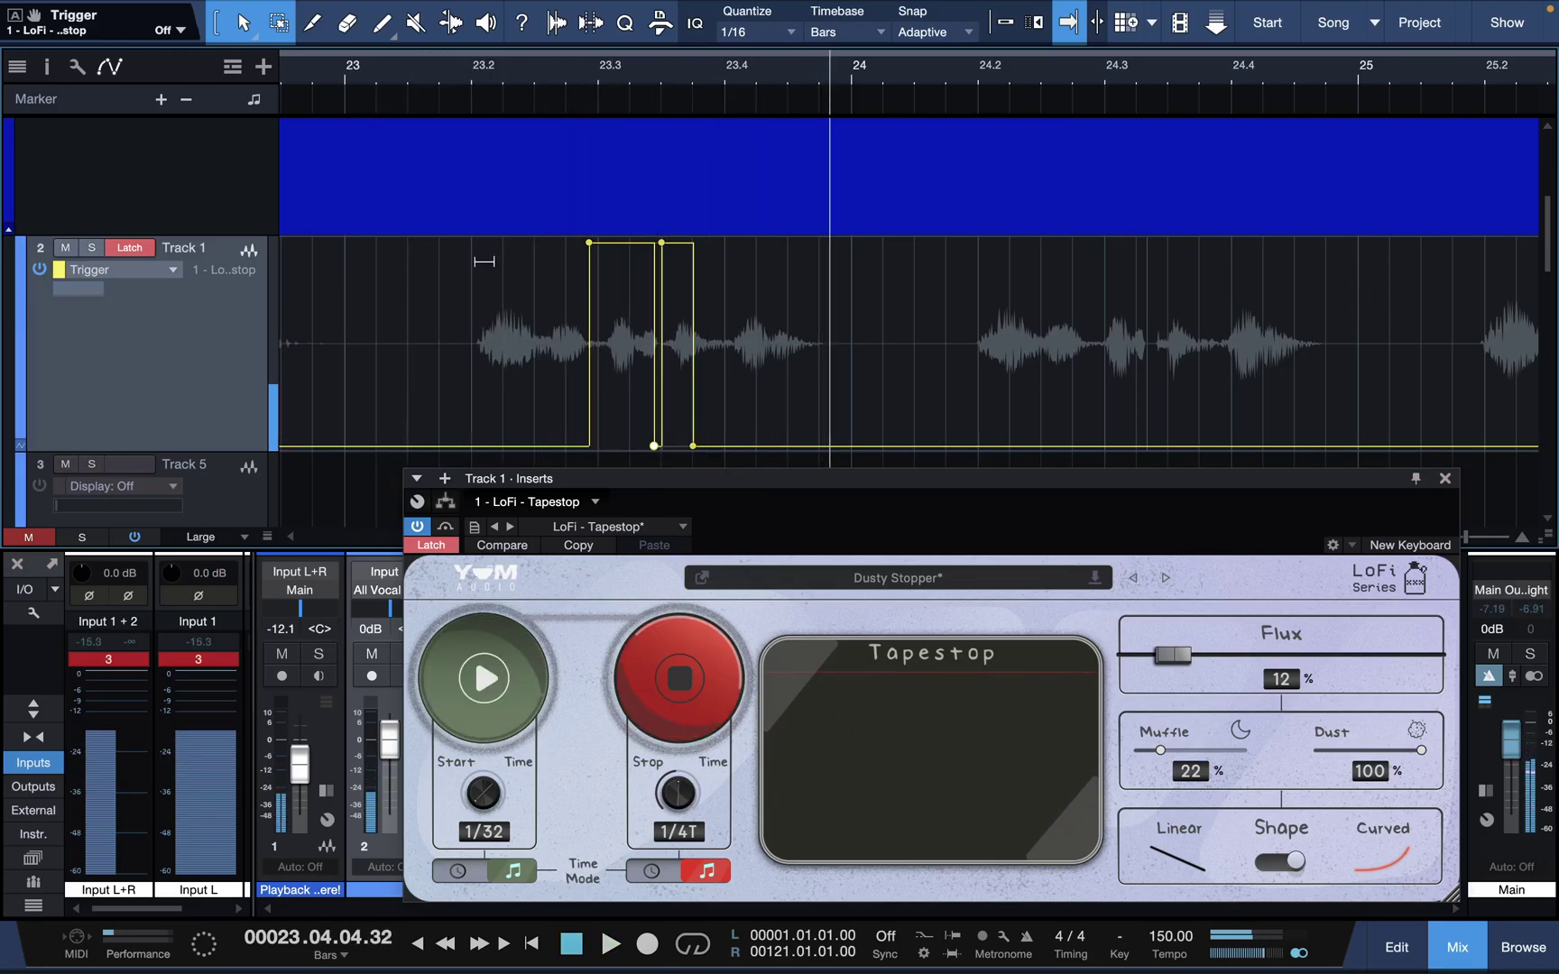
pyautogui.hotkey('ctrl', 'z')
pyautogui.hotkey('ctrl', 'z')
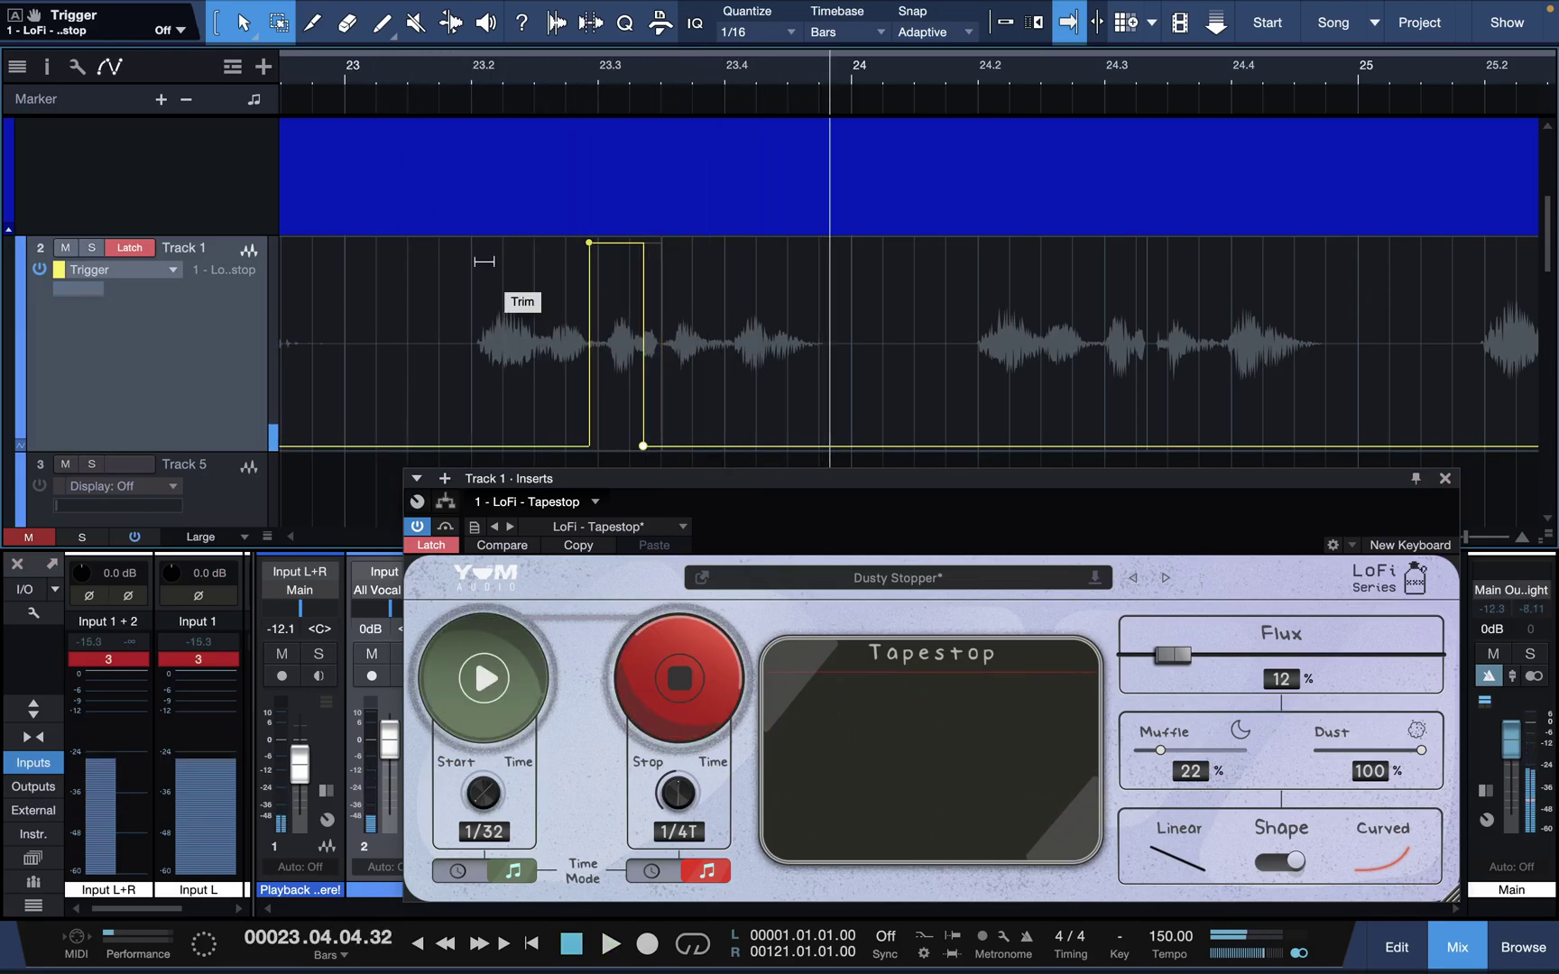
# Step: Audition the remaining stop pulse in bar 23 and undo its recording
pyautogui.click(349, 72)
pyautogui.press('space')
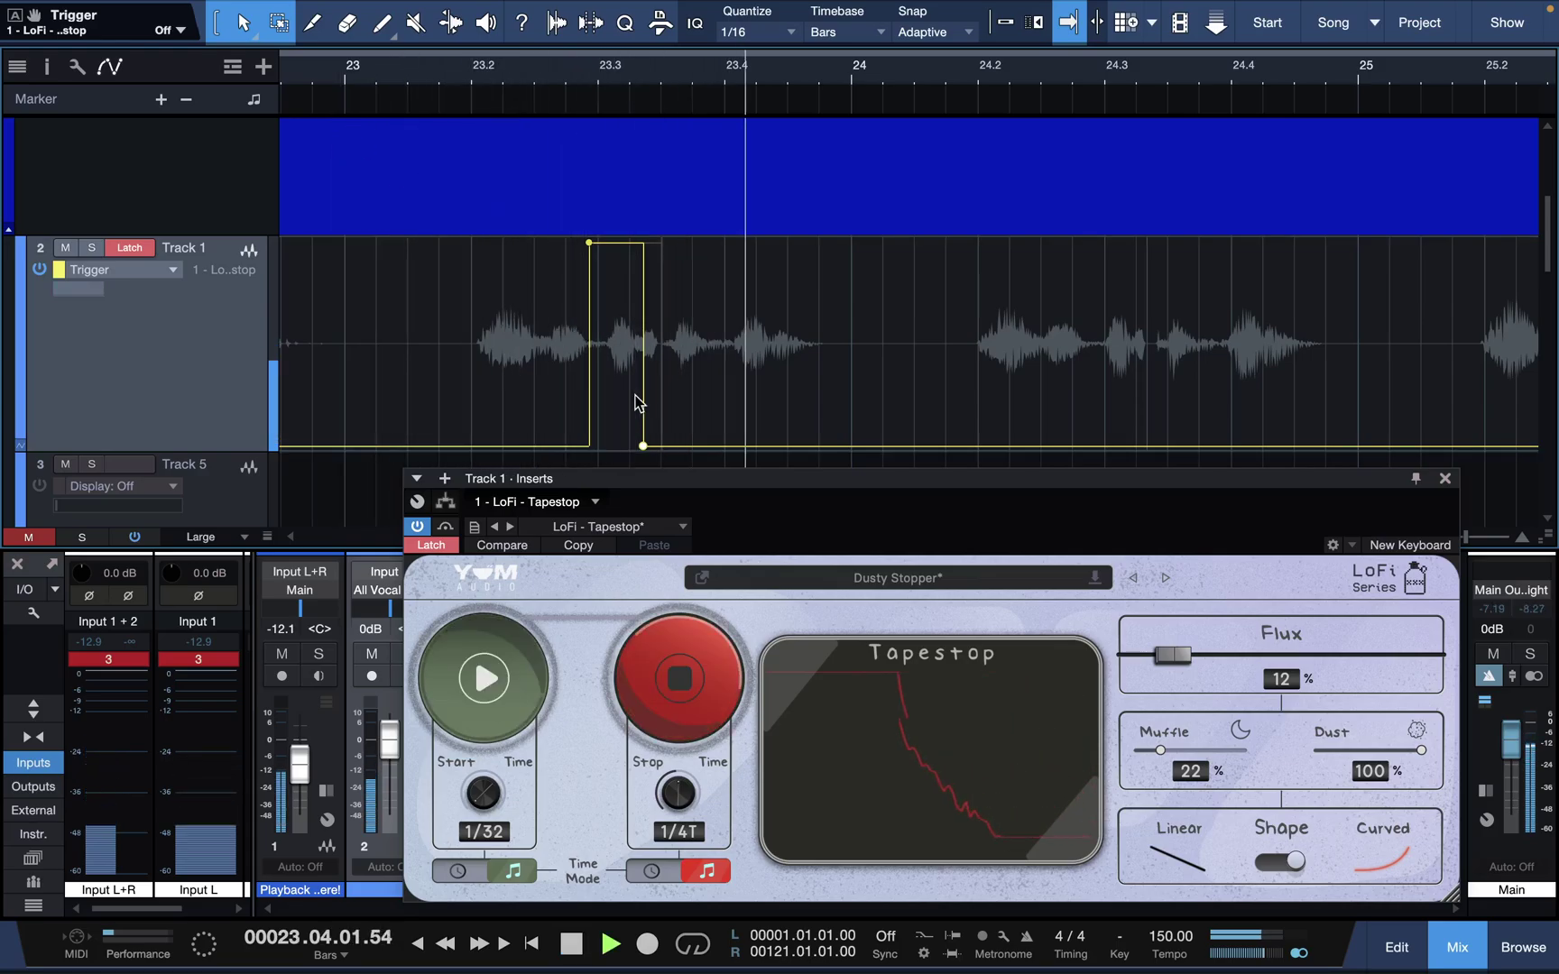
pyautogui.press('space')
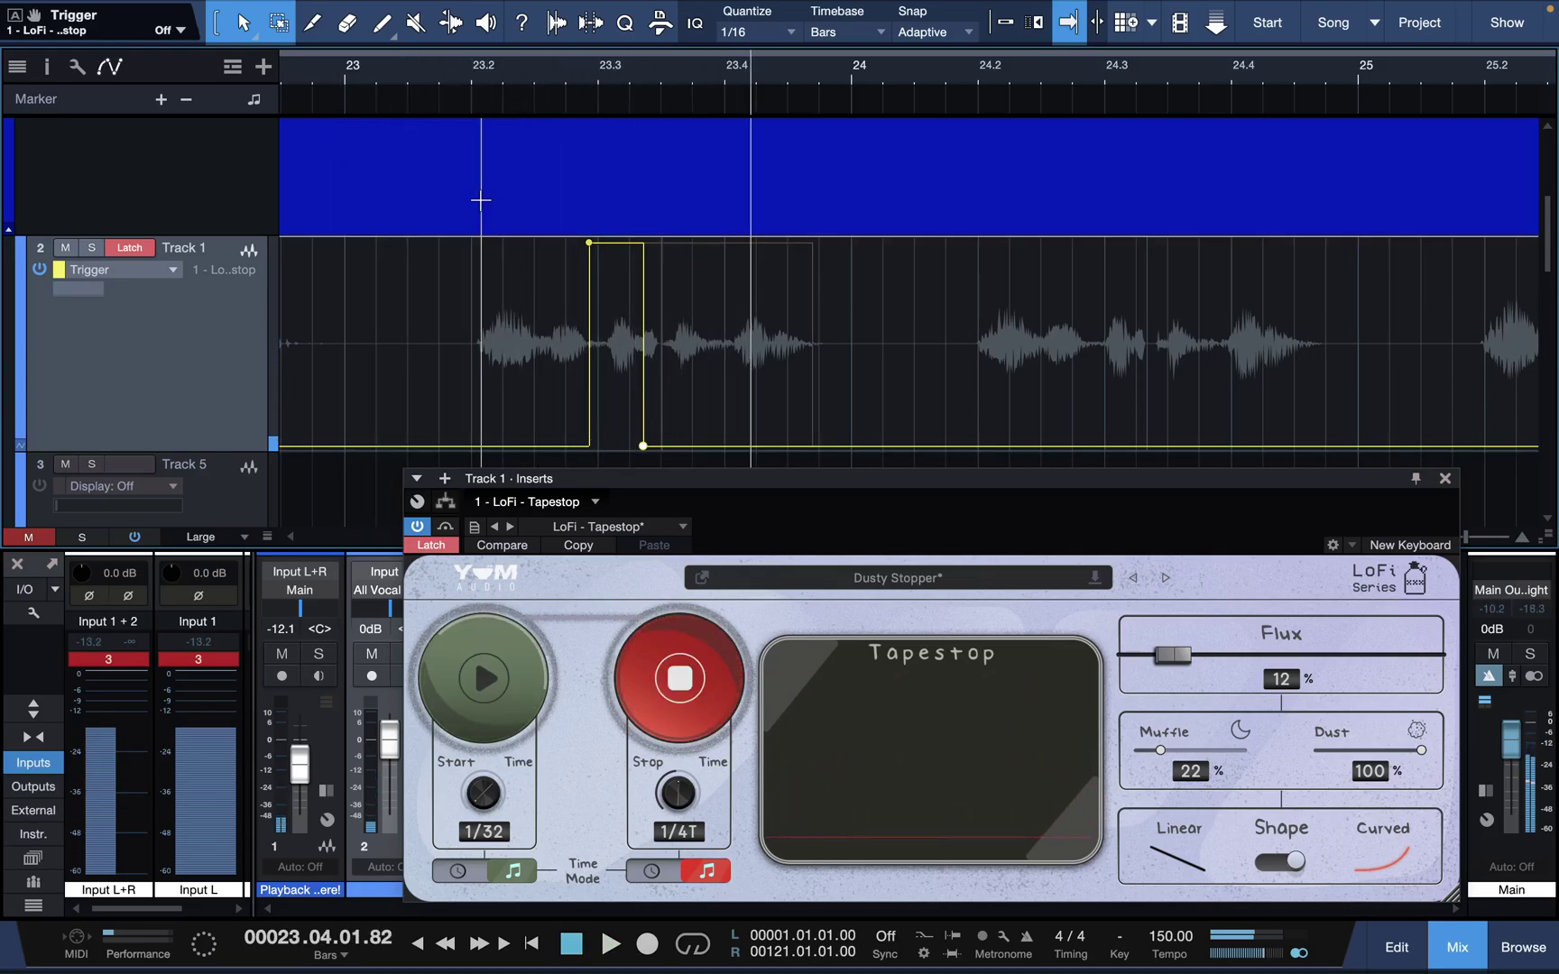
pyautogui.hotkey('ctrl', 'z')
# Step: Latch-record a new Tapestop Stop trigger just after beat 3 of bar 23, starting playback from around bar 23
pyautogui.click(304, 72)
pyautogui.press('space')
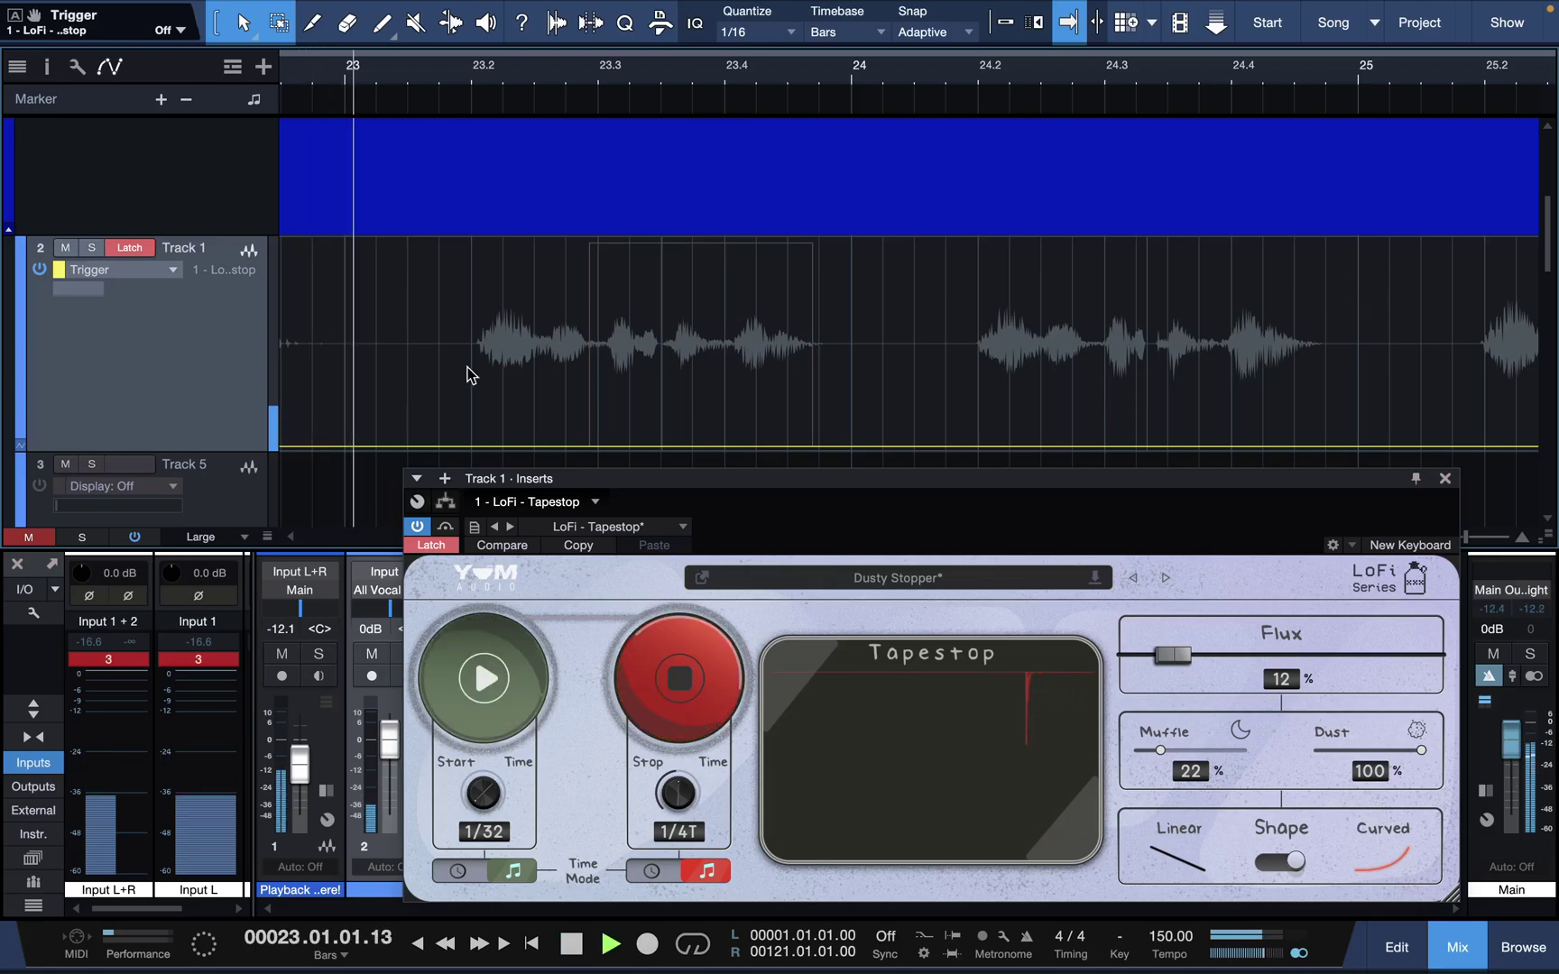
pyautogui.press('space')
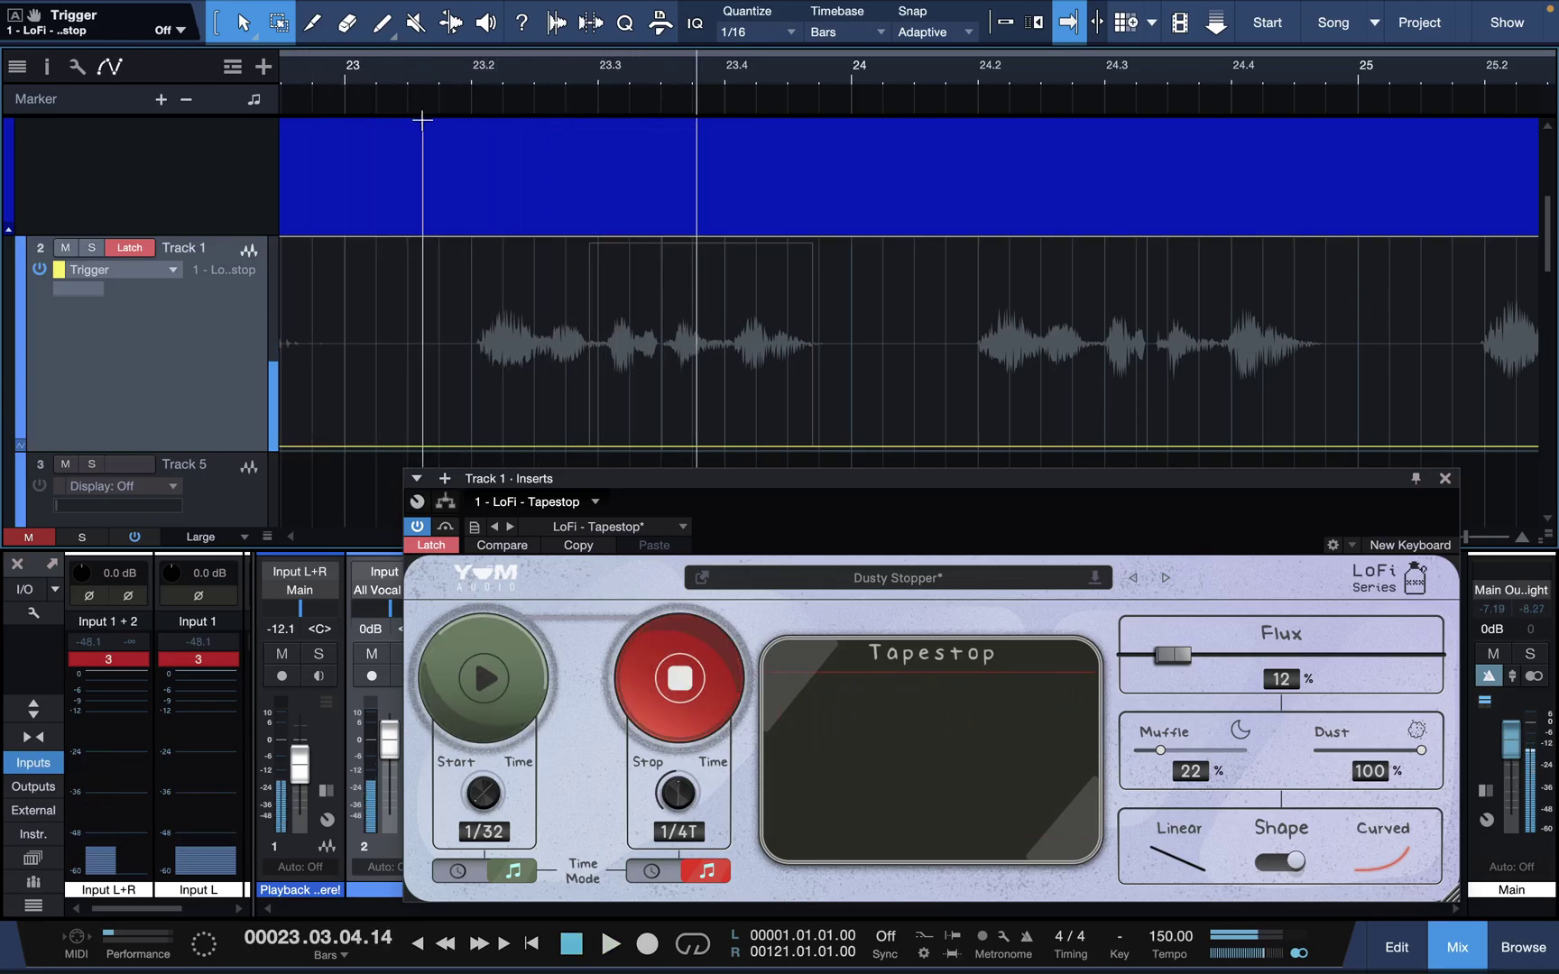
pyautogui.click(361, 72)
pyautogui.press('space')
pyautogui.click(694, 678)
pyautogui.press('space')
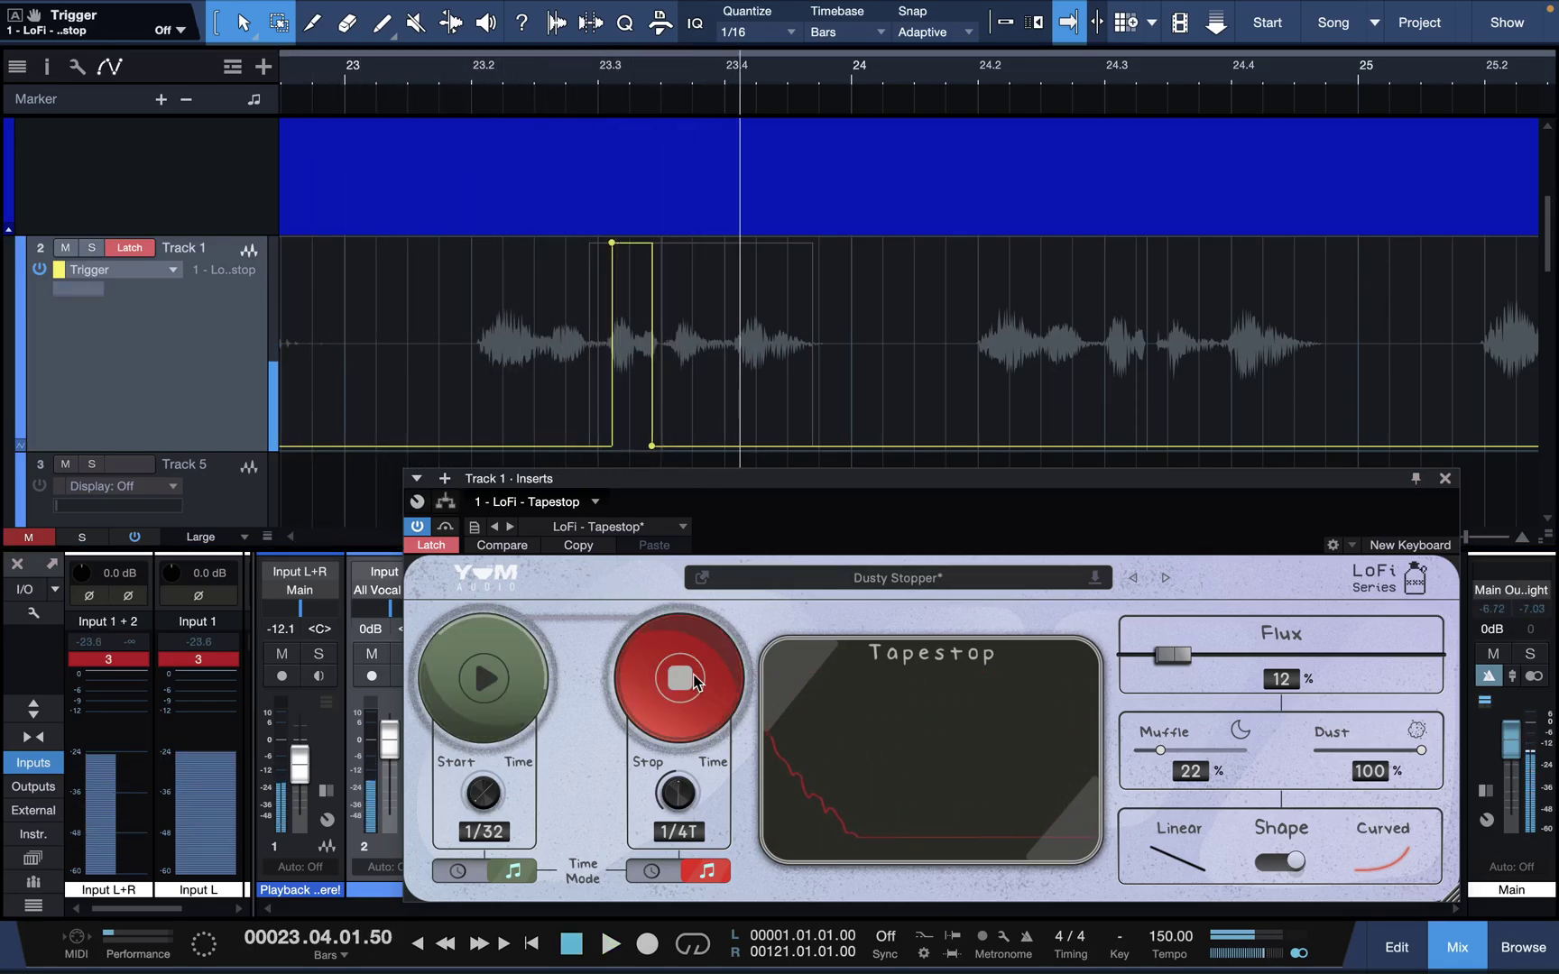
# Step: Play across the new stop pulse in bar 23 and examine its timing against the vocal waveform up close
pyautogui.click(322, 69)
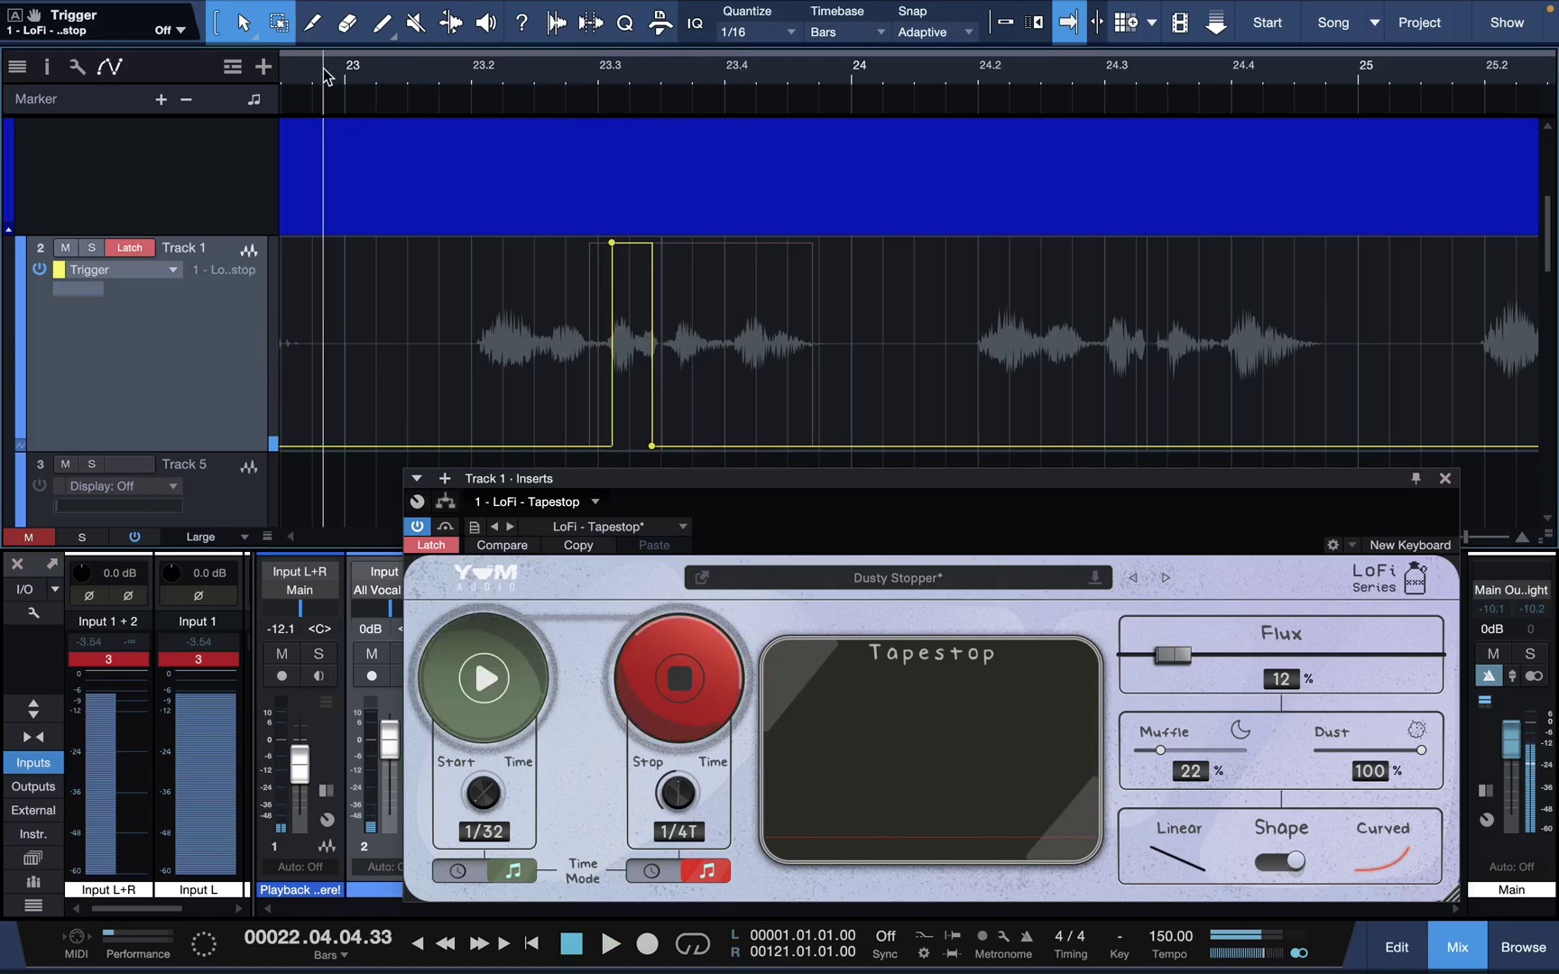
pyautogui.press('space')
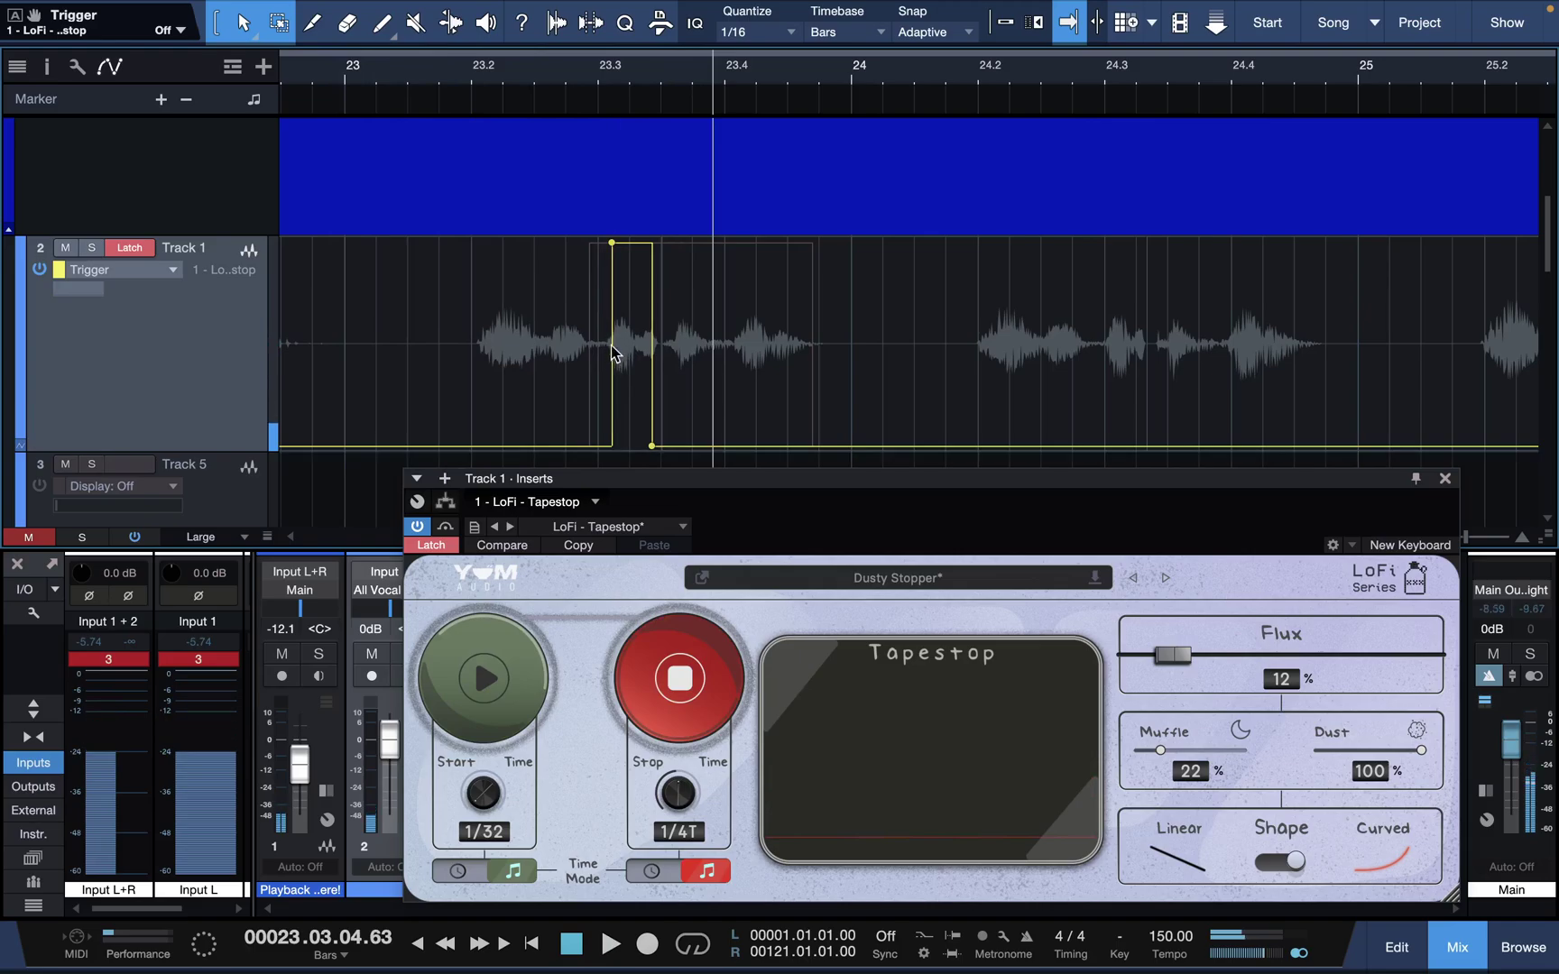
pyautogui.click(1481, 539)
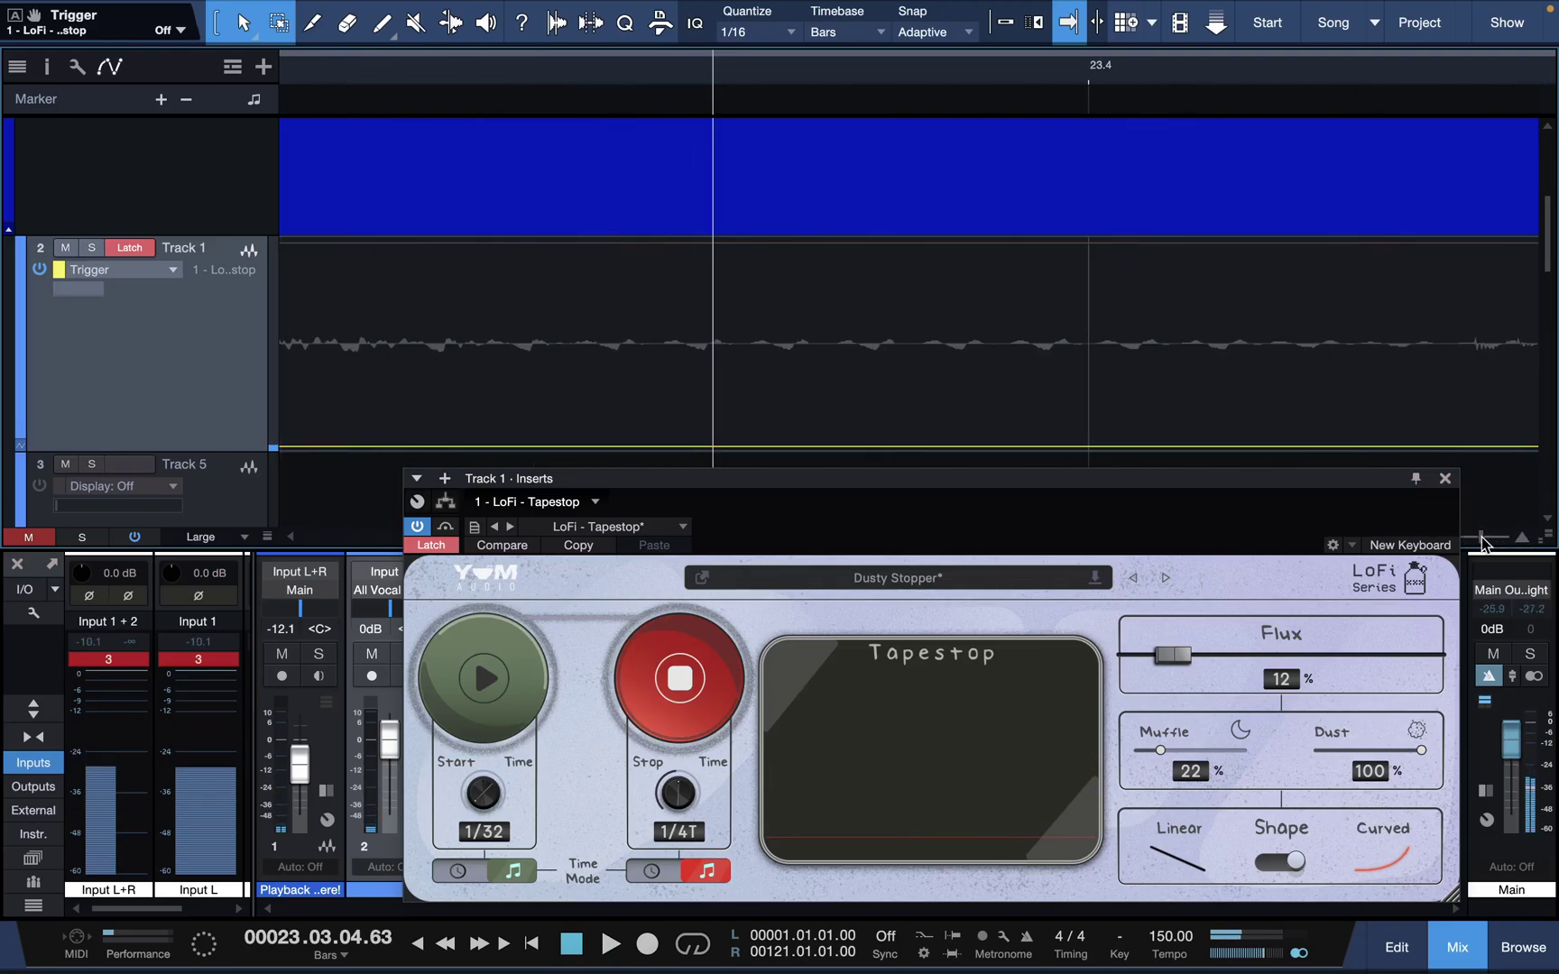
pyautogui.scroll(-6, 1007, 431)
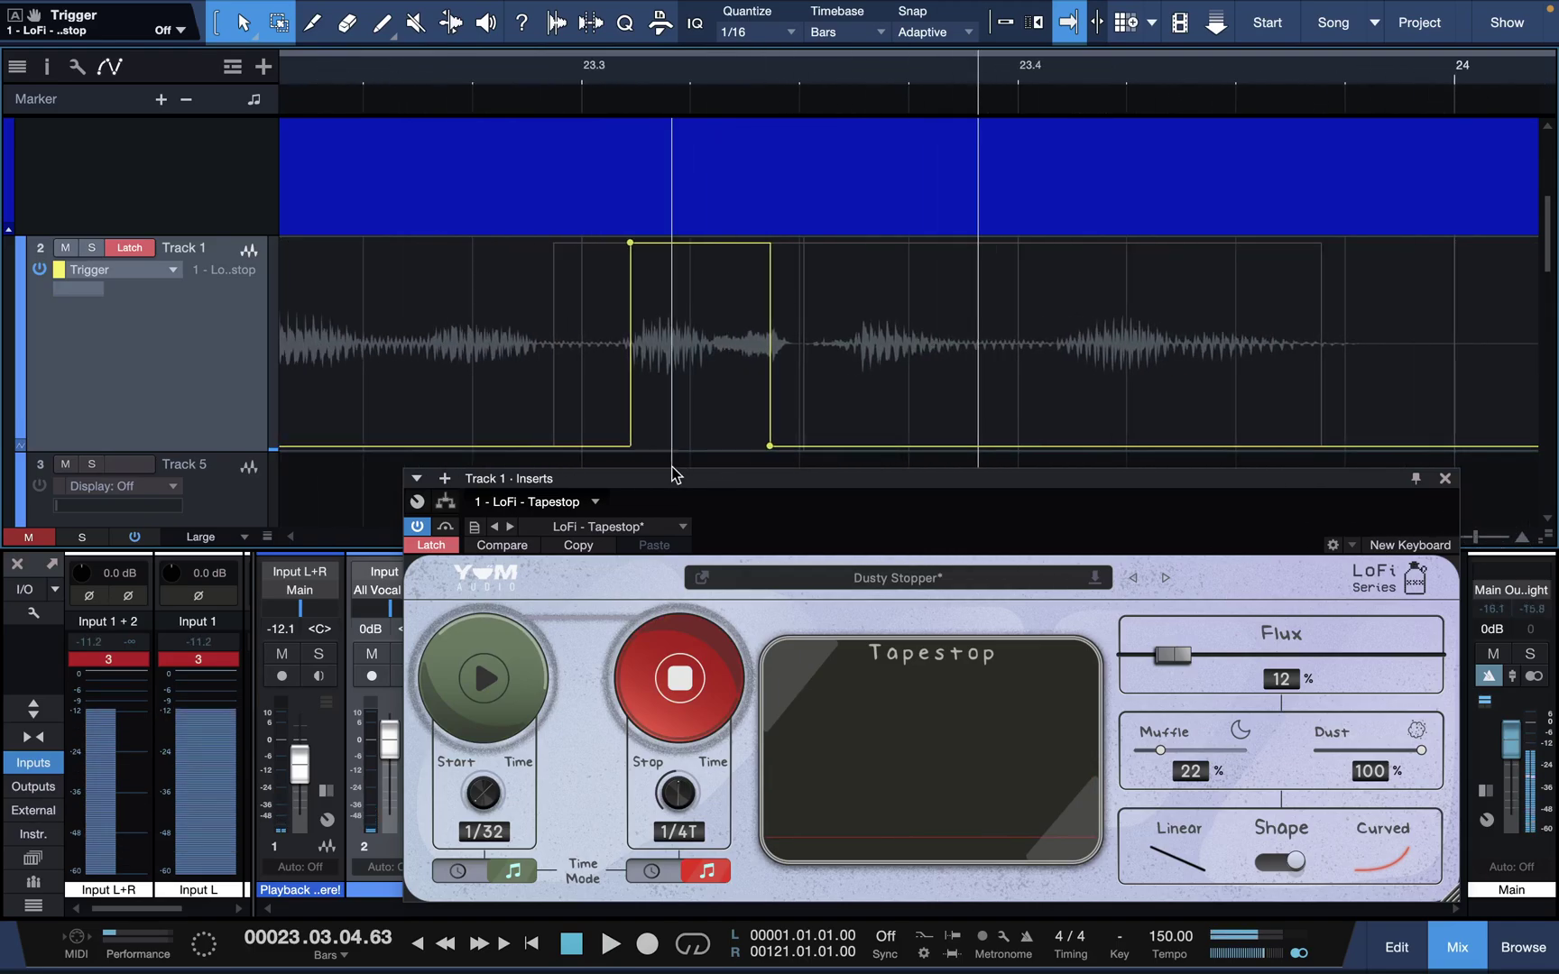
pyautogui.click(435, 60)
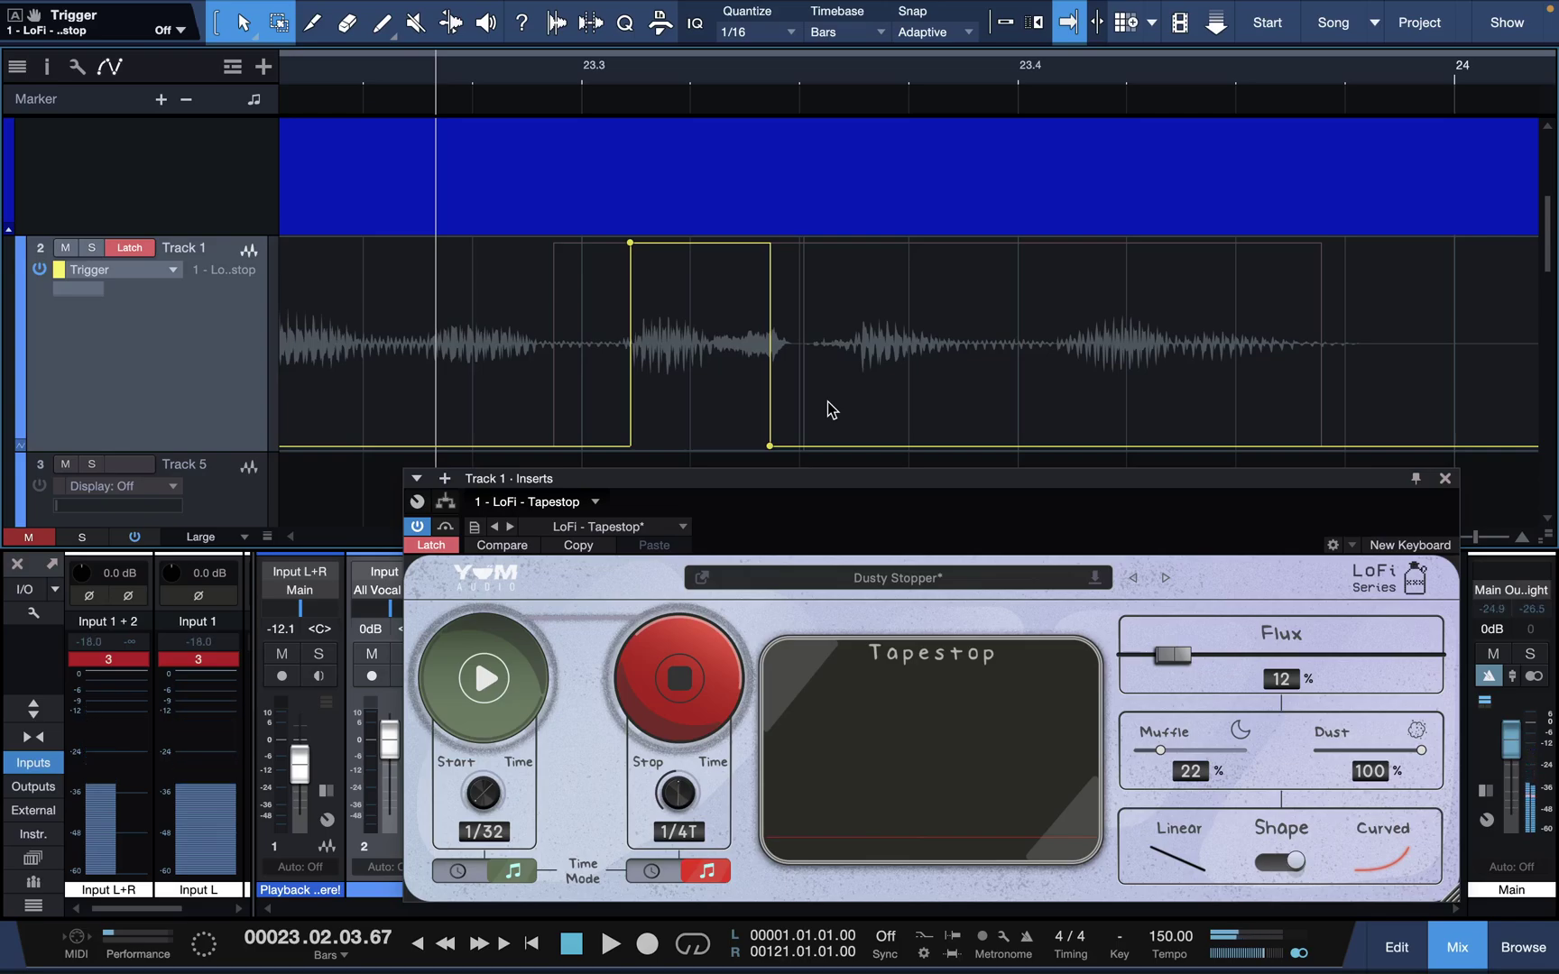
pyautogui.press('space')
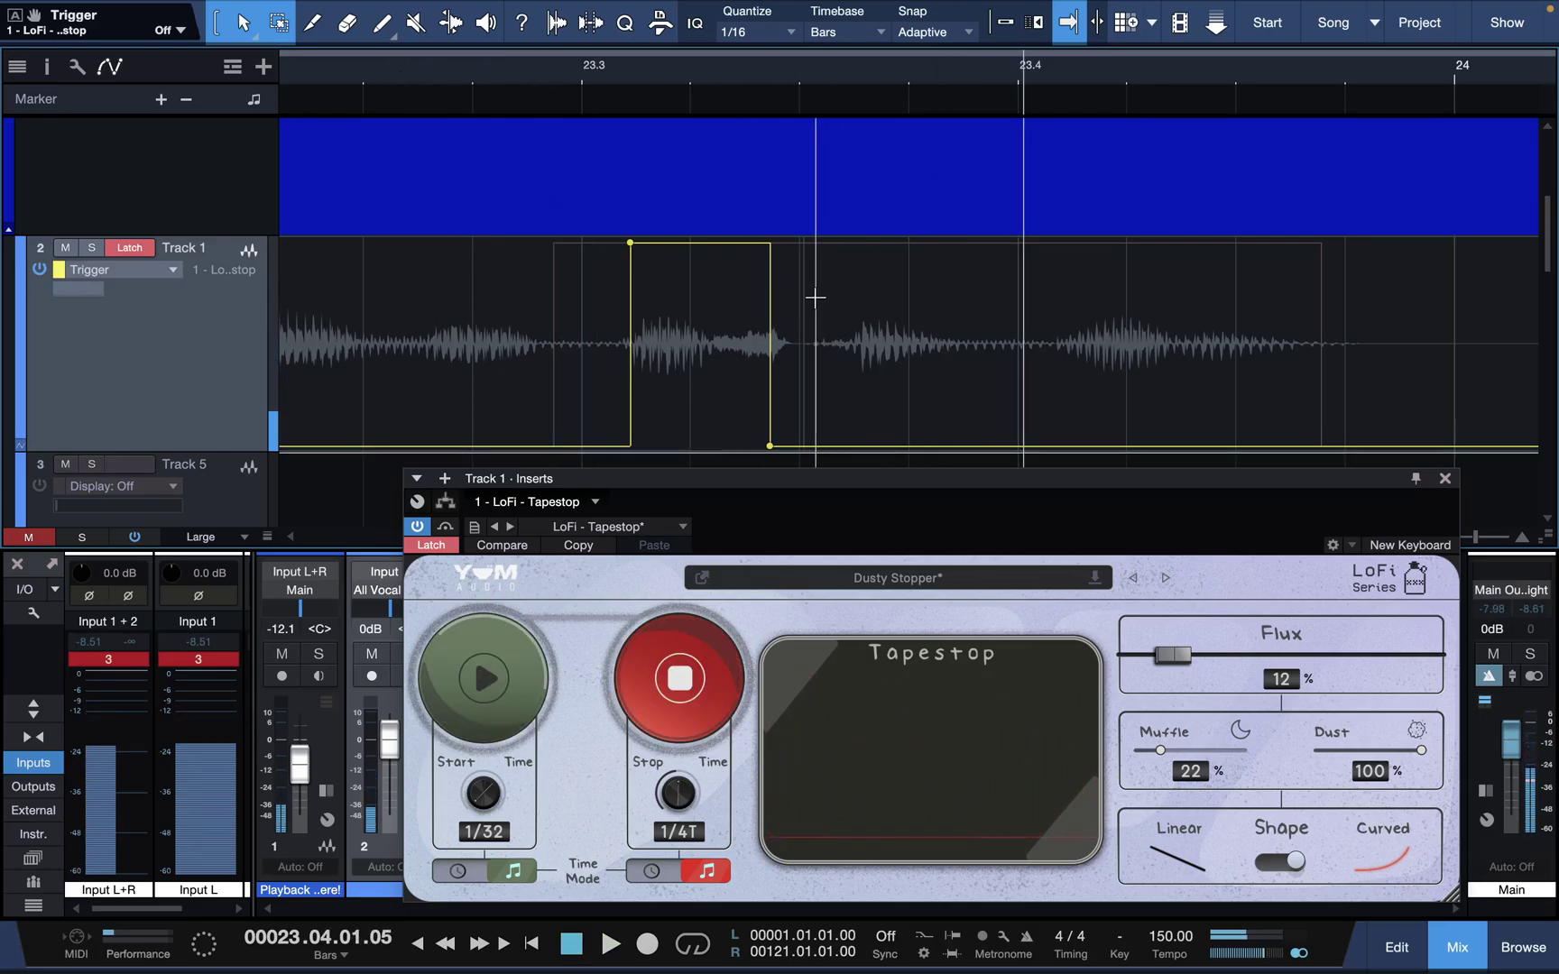
# Step: Latch-record a Tapestop Start trigger in bar 23, and move its pulse to begin just after the stop and end before beat 4
pyautogui.click(475, 698)
pyautogui.press('space')
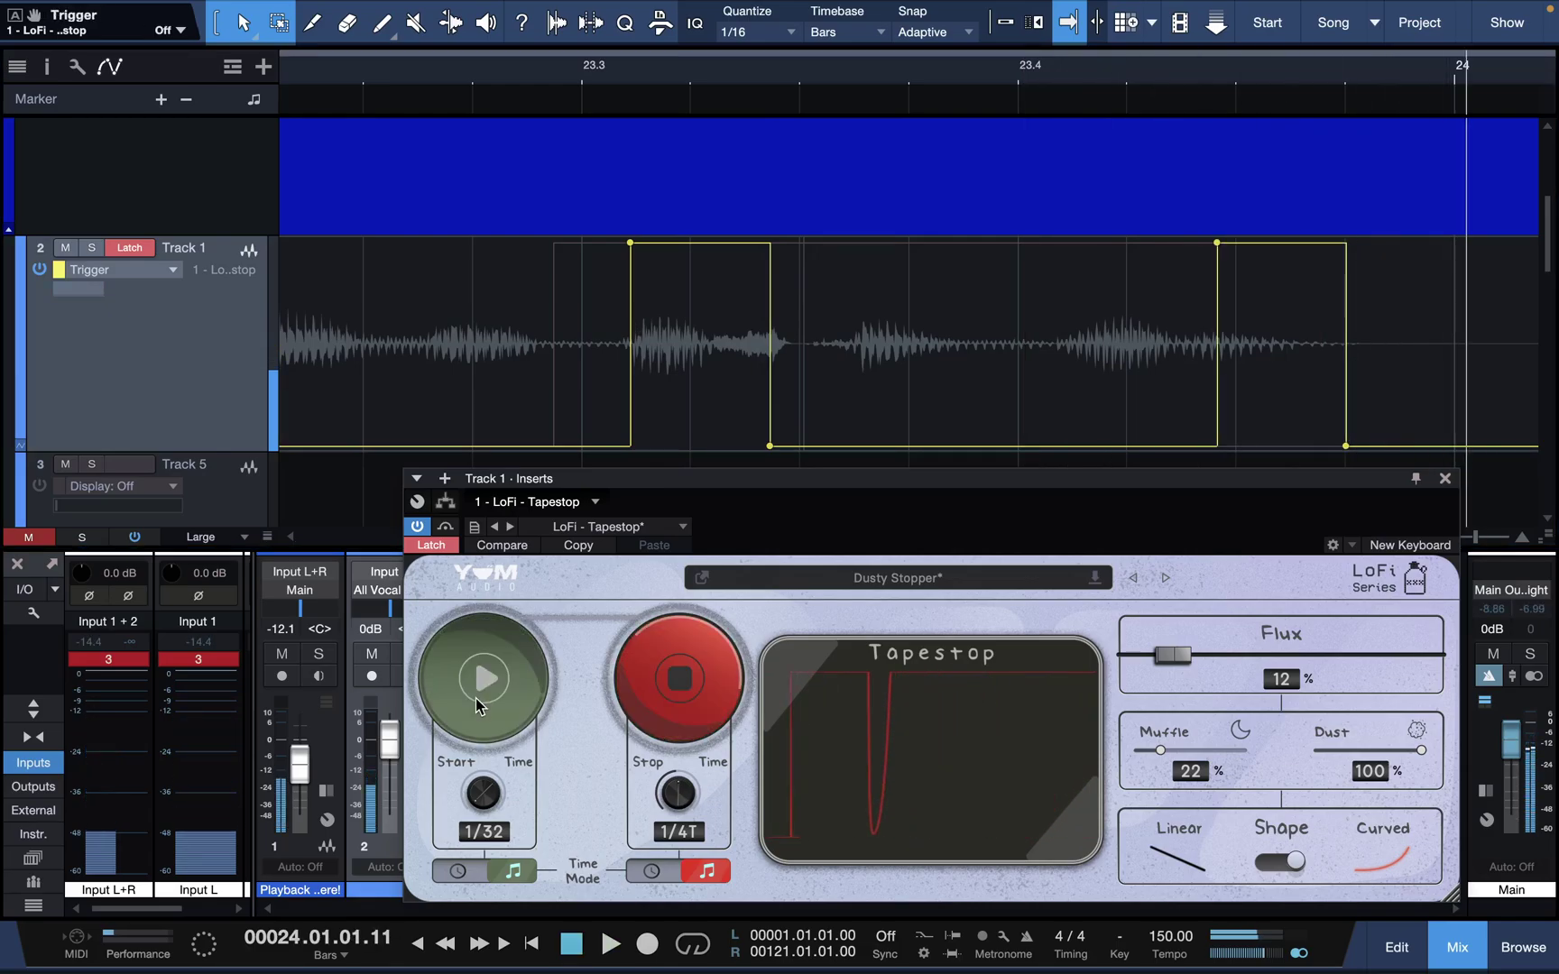
pyautogui.moveTo(1218, 248); pyautogui.dragTo(806, 310)
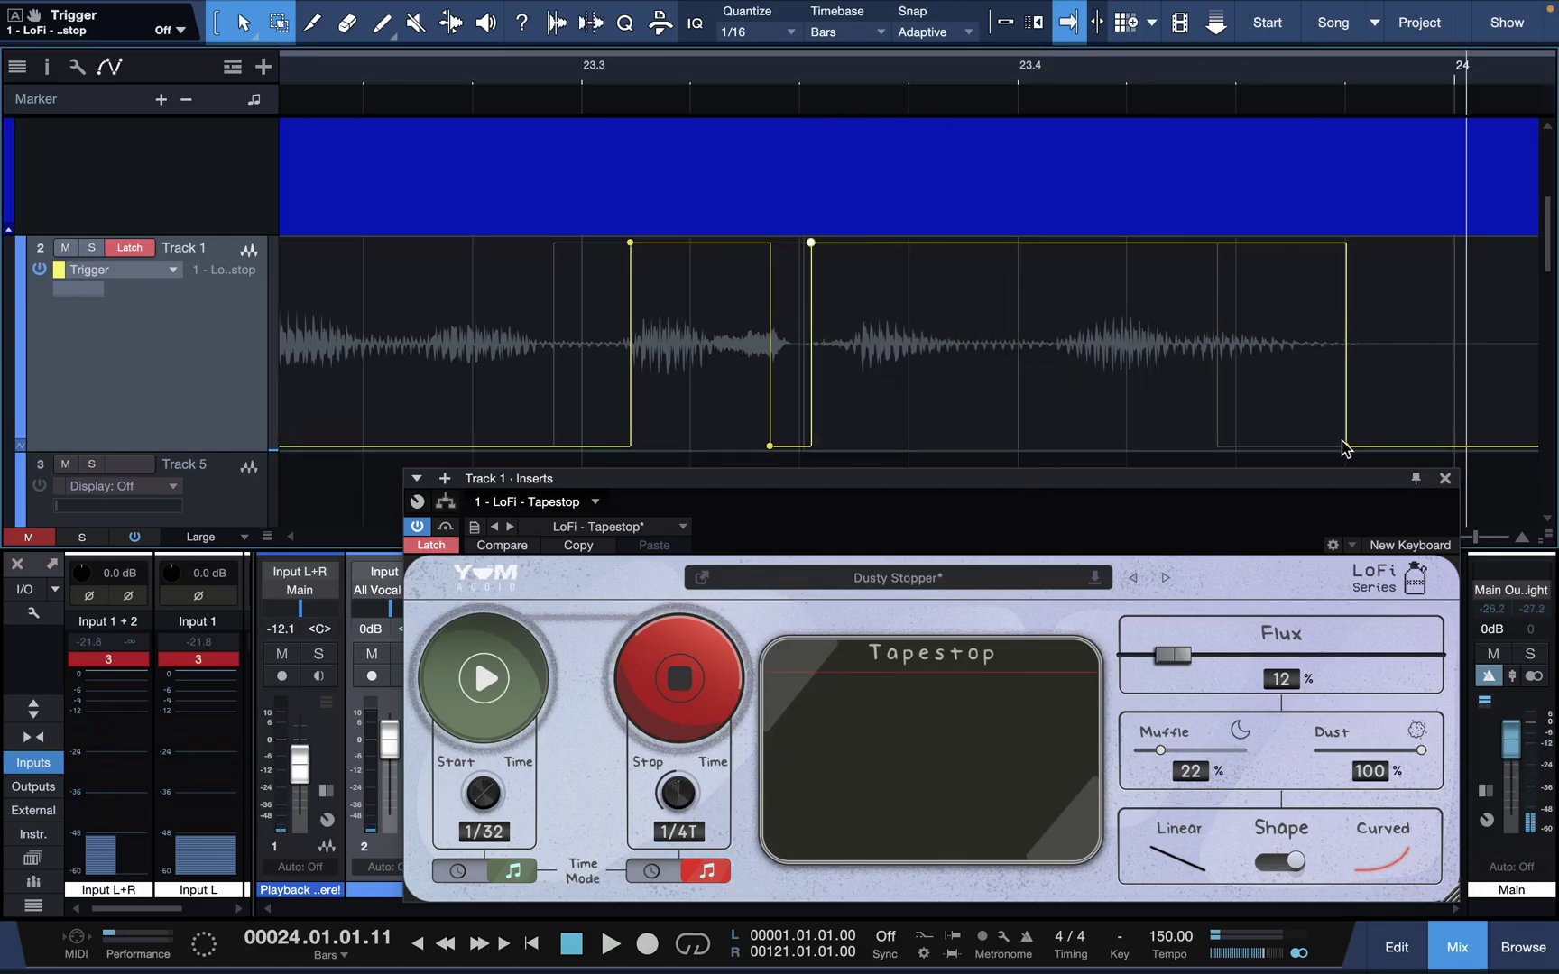
pyautogui.moveTo(1342, 449); pyautogui.dragTo(998, 436)
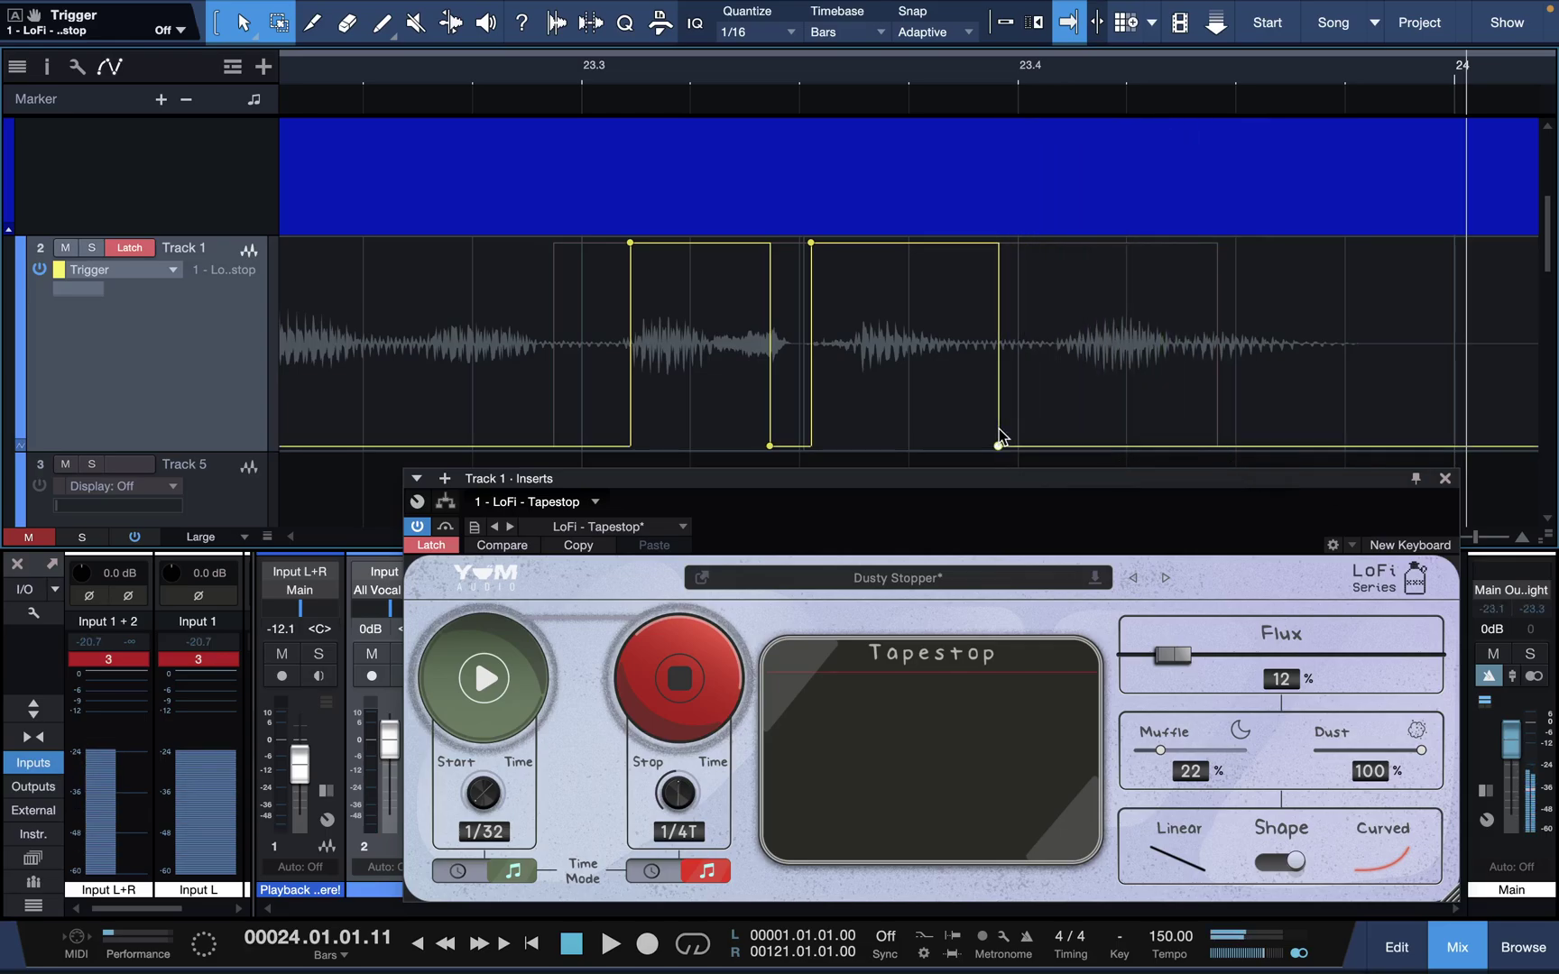
pyautogui.click(321, 72)
pyautogui.press('space')
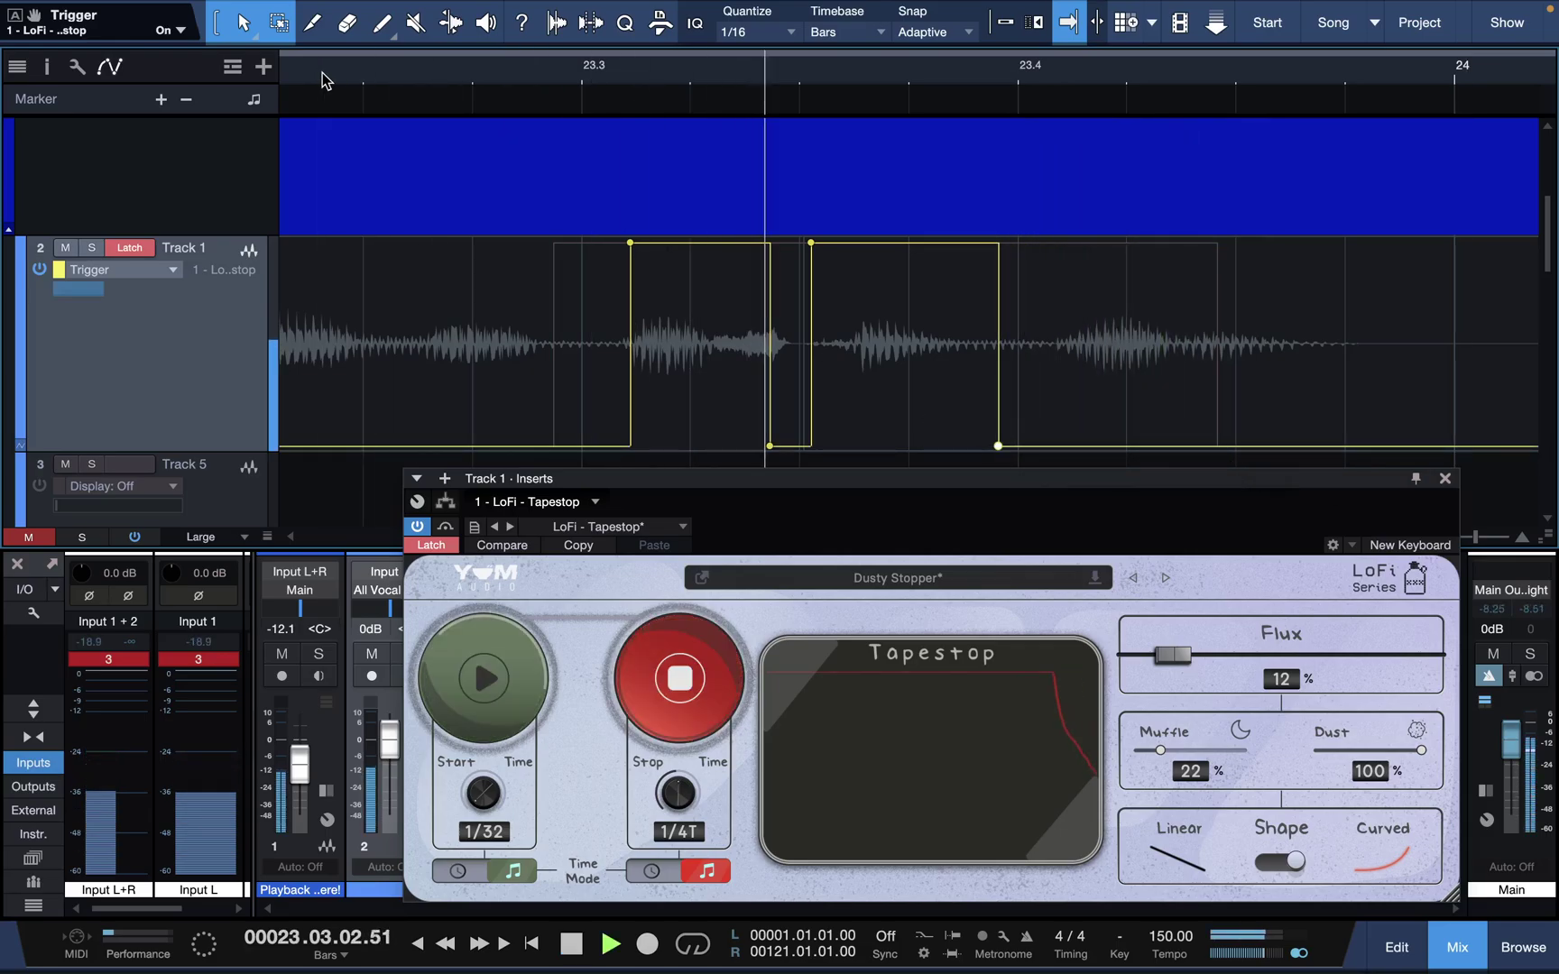
# Step: Stop playback, shorten the restart pulse before beat 4 of bar 23, and delete that pulse from the Trigger automation
pyautogui.press('space')
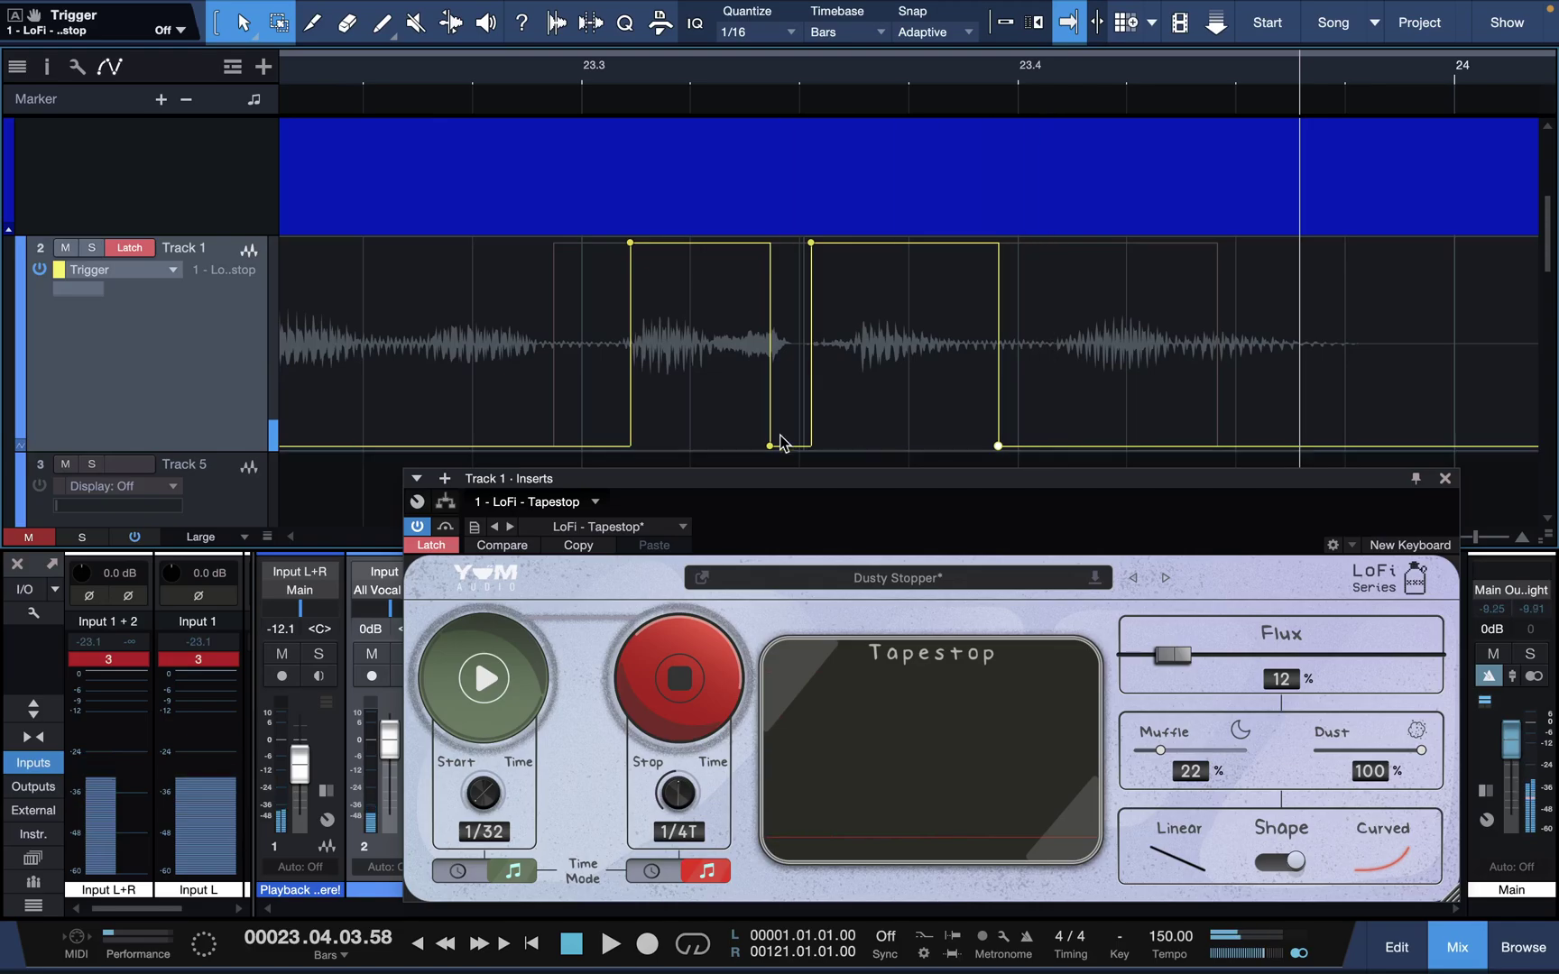
pyautogui.moveTo(998, 446); pyautogui.dragTo(935, 445)
pyautogui.moveTo(1069, 380); pyautogui.dragTo(801, 389)
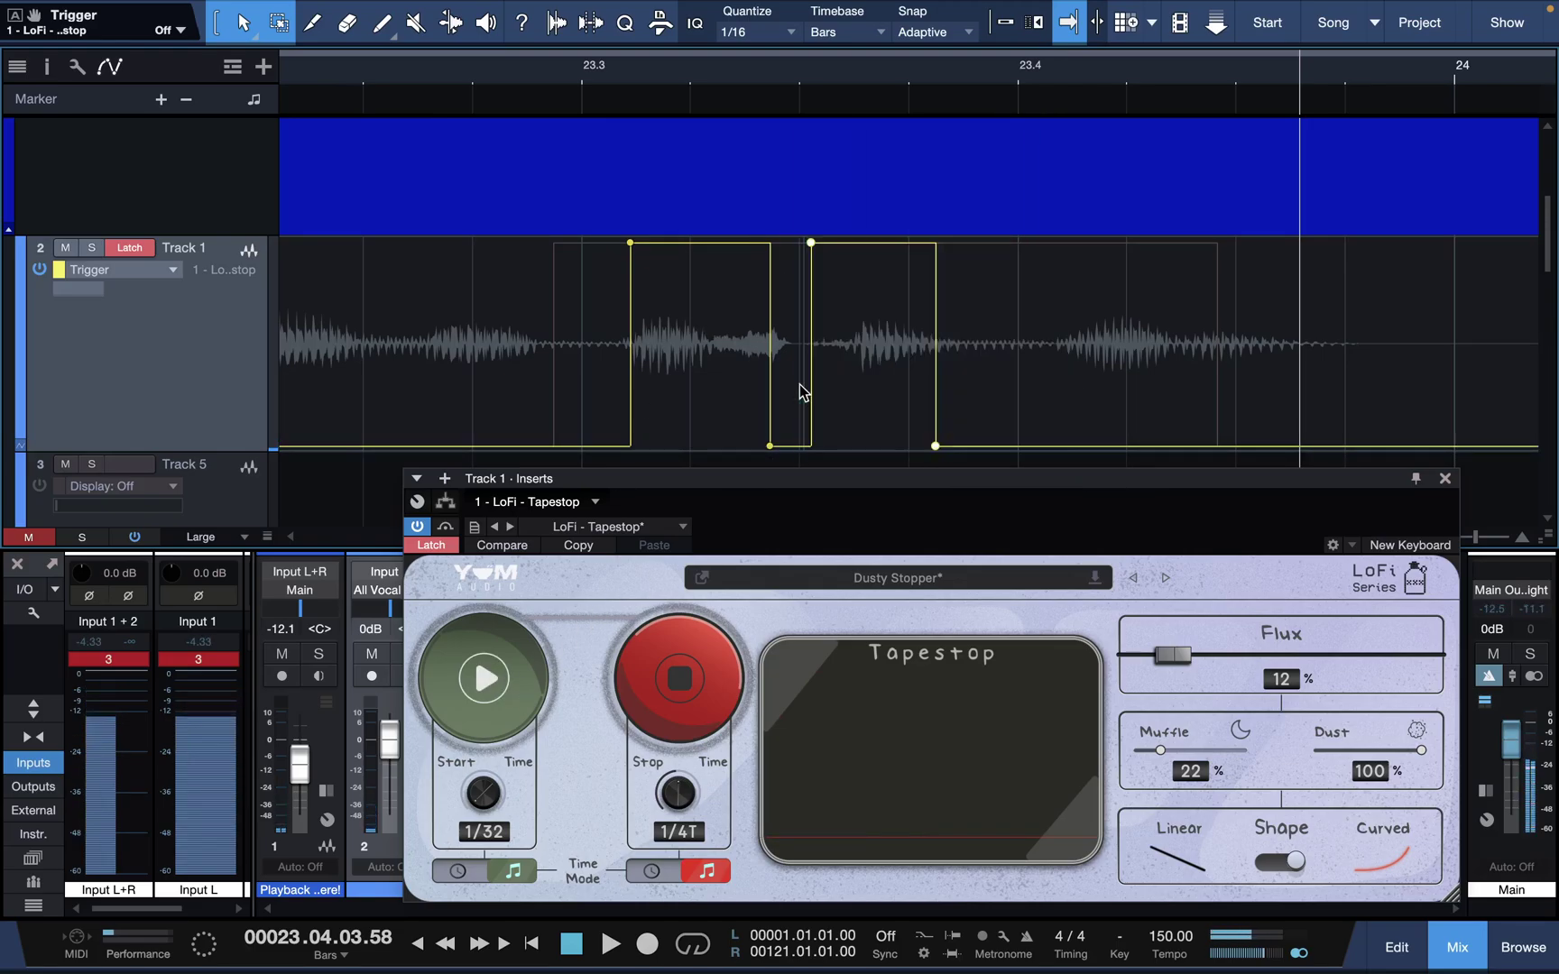
pyautogui.press('Delete')
# Step: Latch-record a new Tapestop Start trigger between beats 3 and 4 of bar 23 and audition it
pyautogui.click(339, 69)
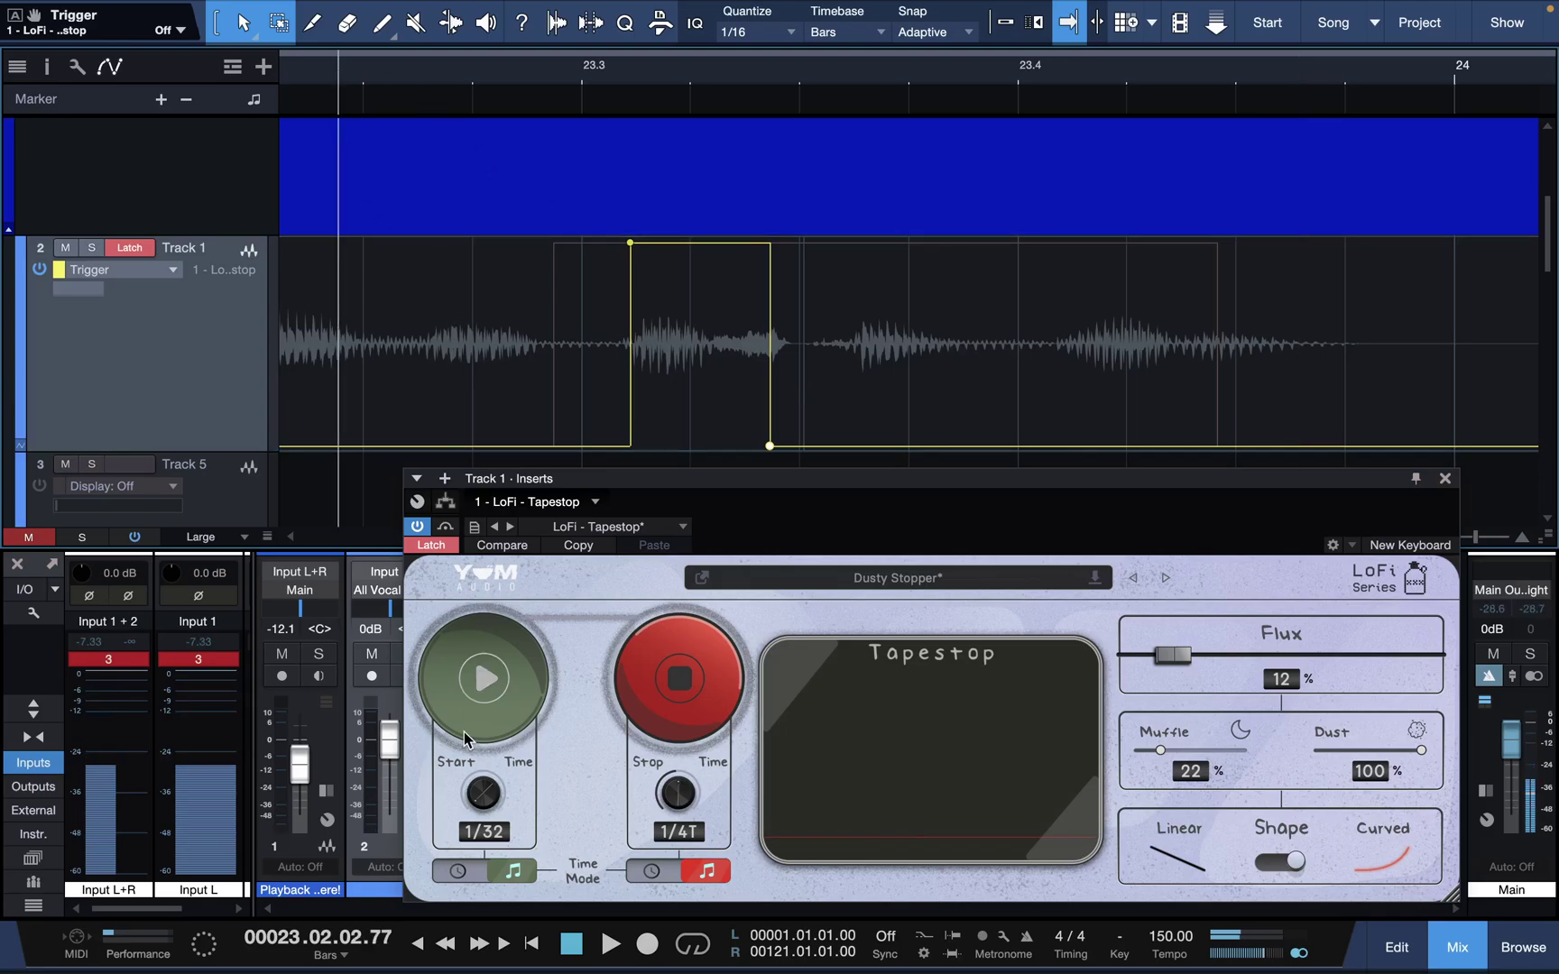
pyautogui.press('space')
pyautogui.click(466, 665)
pyautogui.press('space')
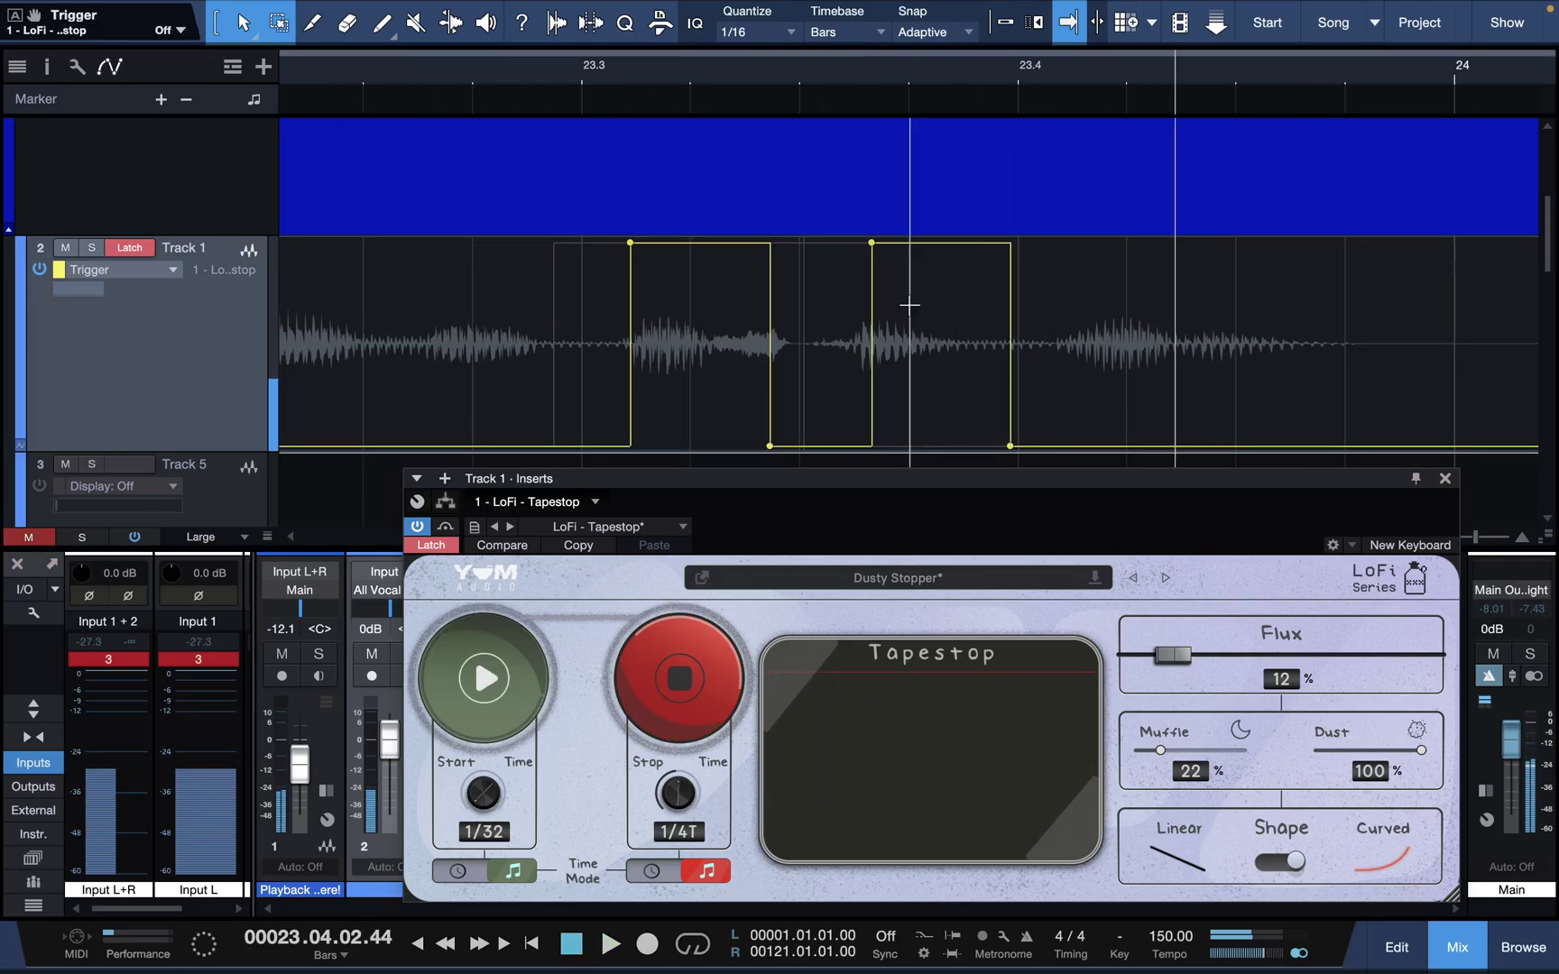
pyautogui.press('space')
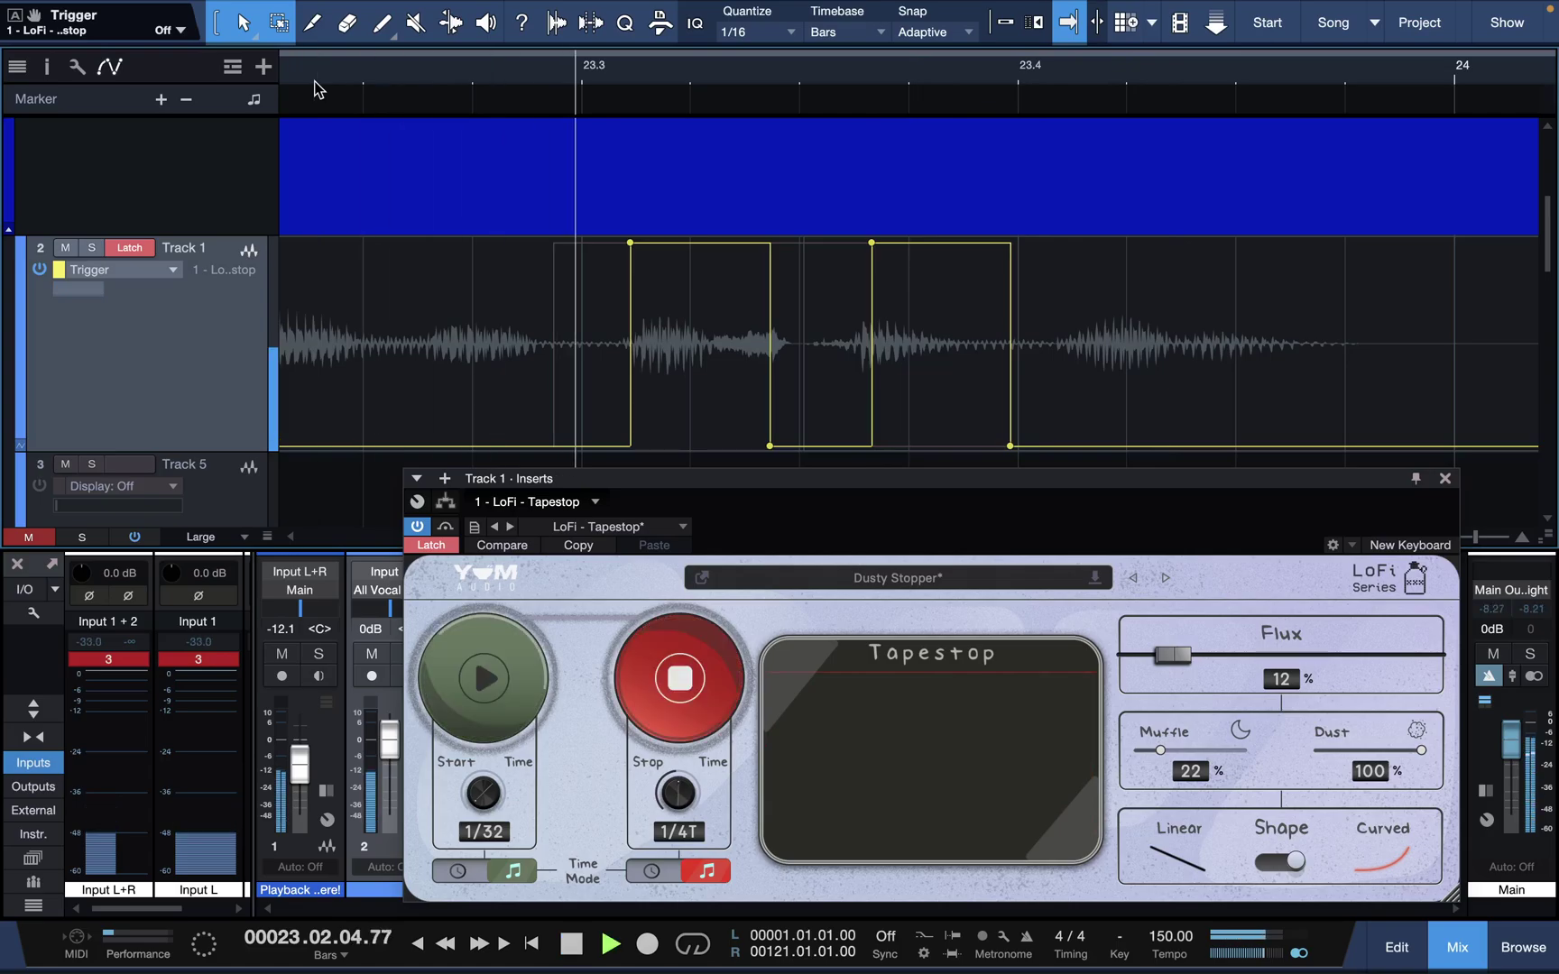
pyautogui.press('space')
# Step: Try starting the restart pulse in bar 23 slightly earlier, audition and compare it, and delete the pulse
pyautogui.moveTo(871, 243); pyautogui.dragTo(850, 242)
pyautogui.press('space')
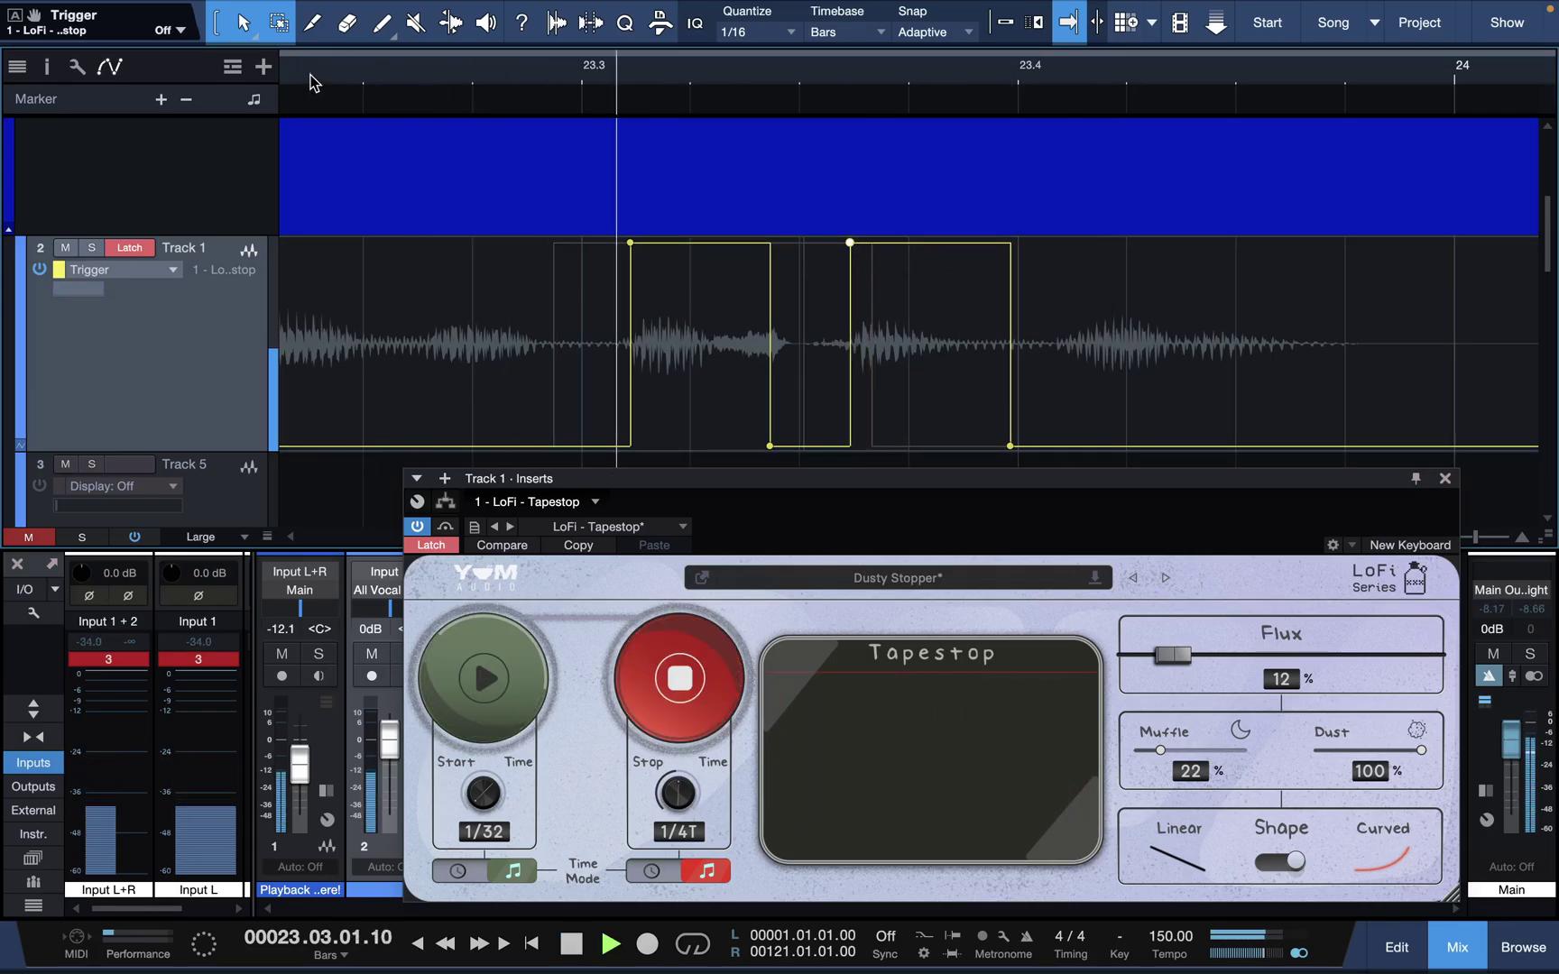
pyautogui.hotkey('ctrl', 'z')
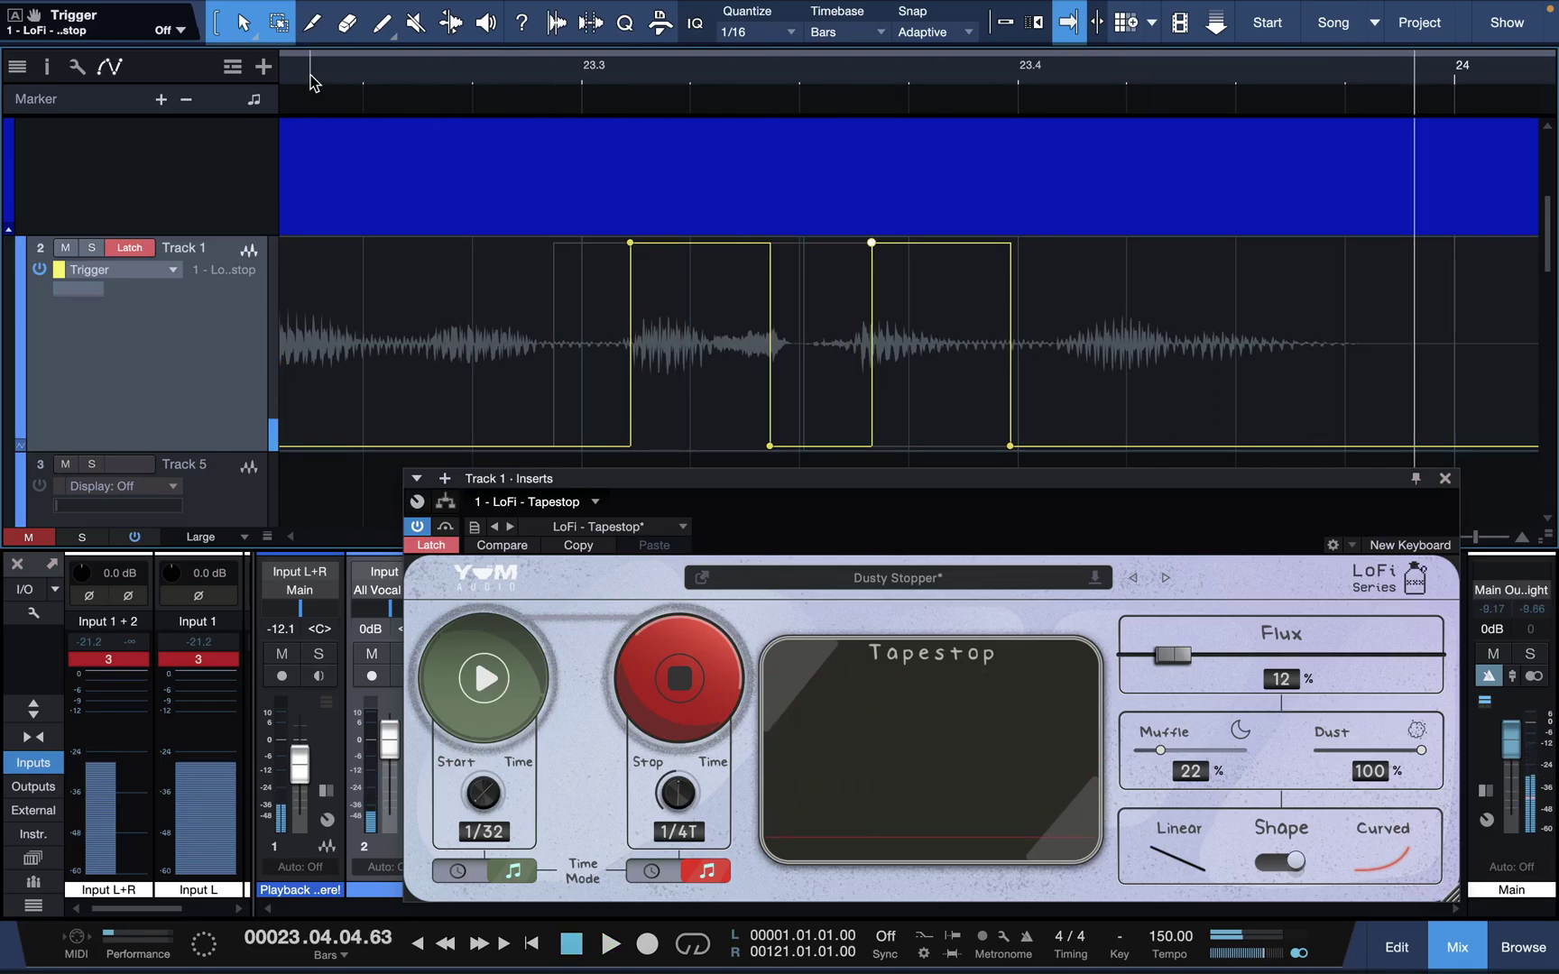
pyautogui.hotkey('ctrl', 'y')
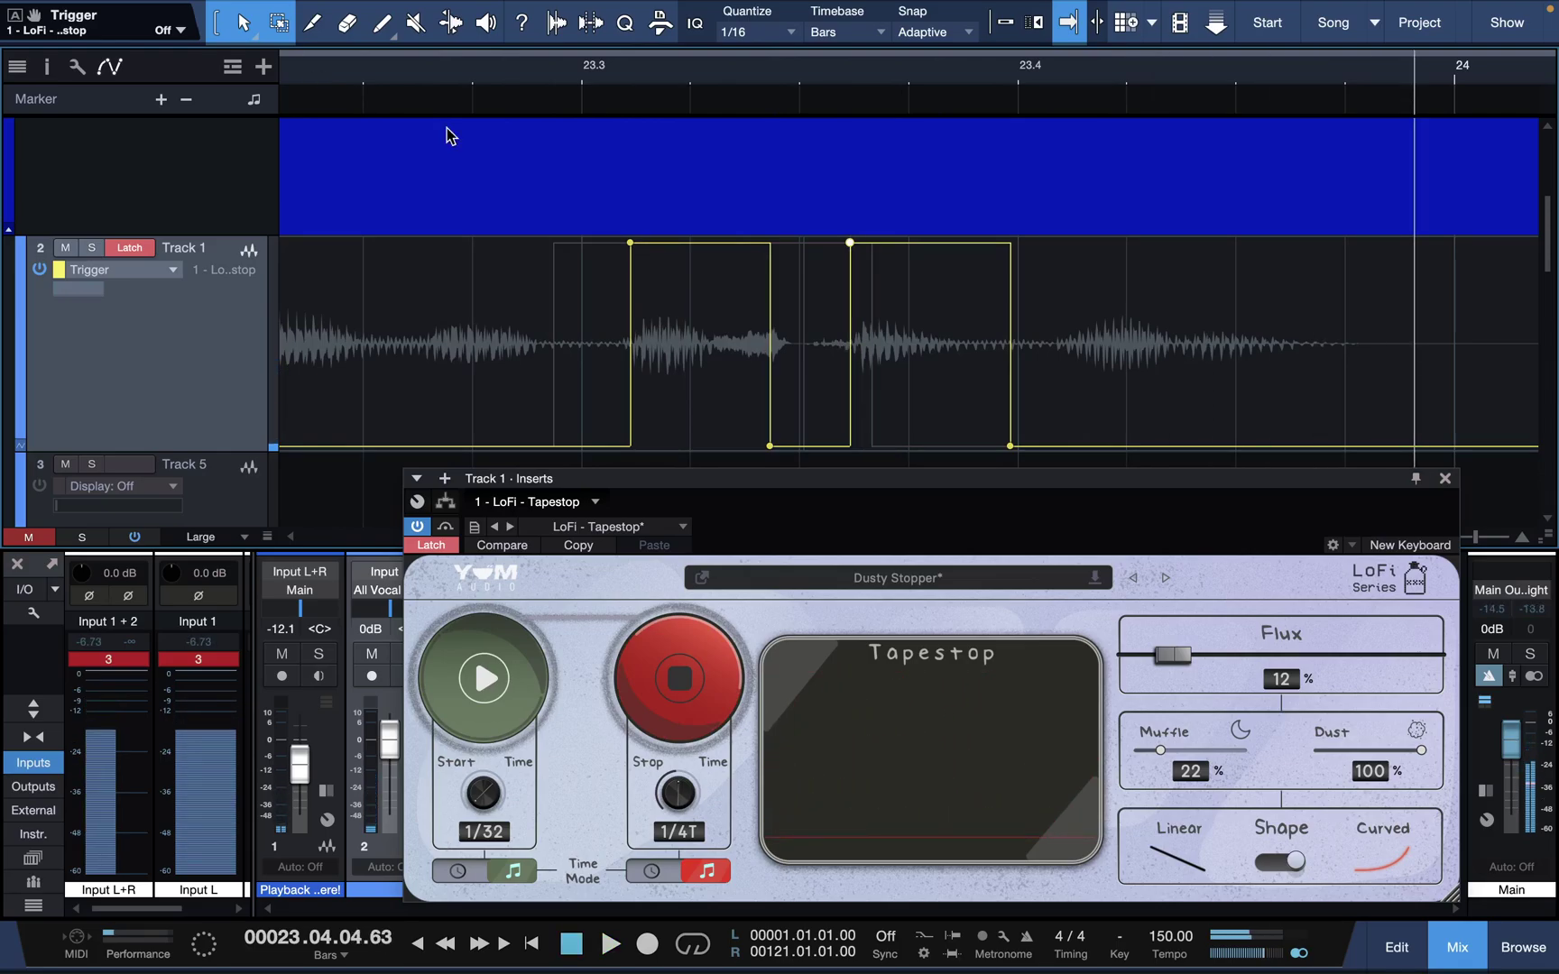
pyautogui.moveTo(1074, 382); pyautogui.dragTo(840, 361)
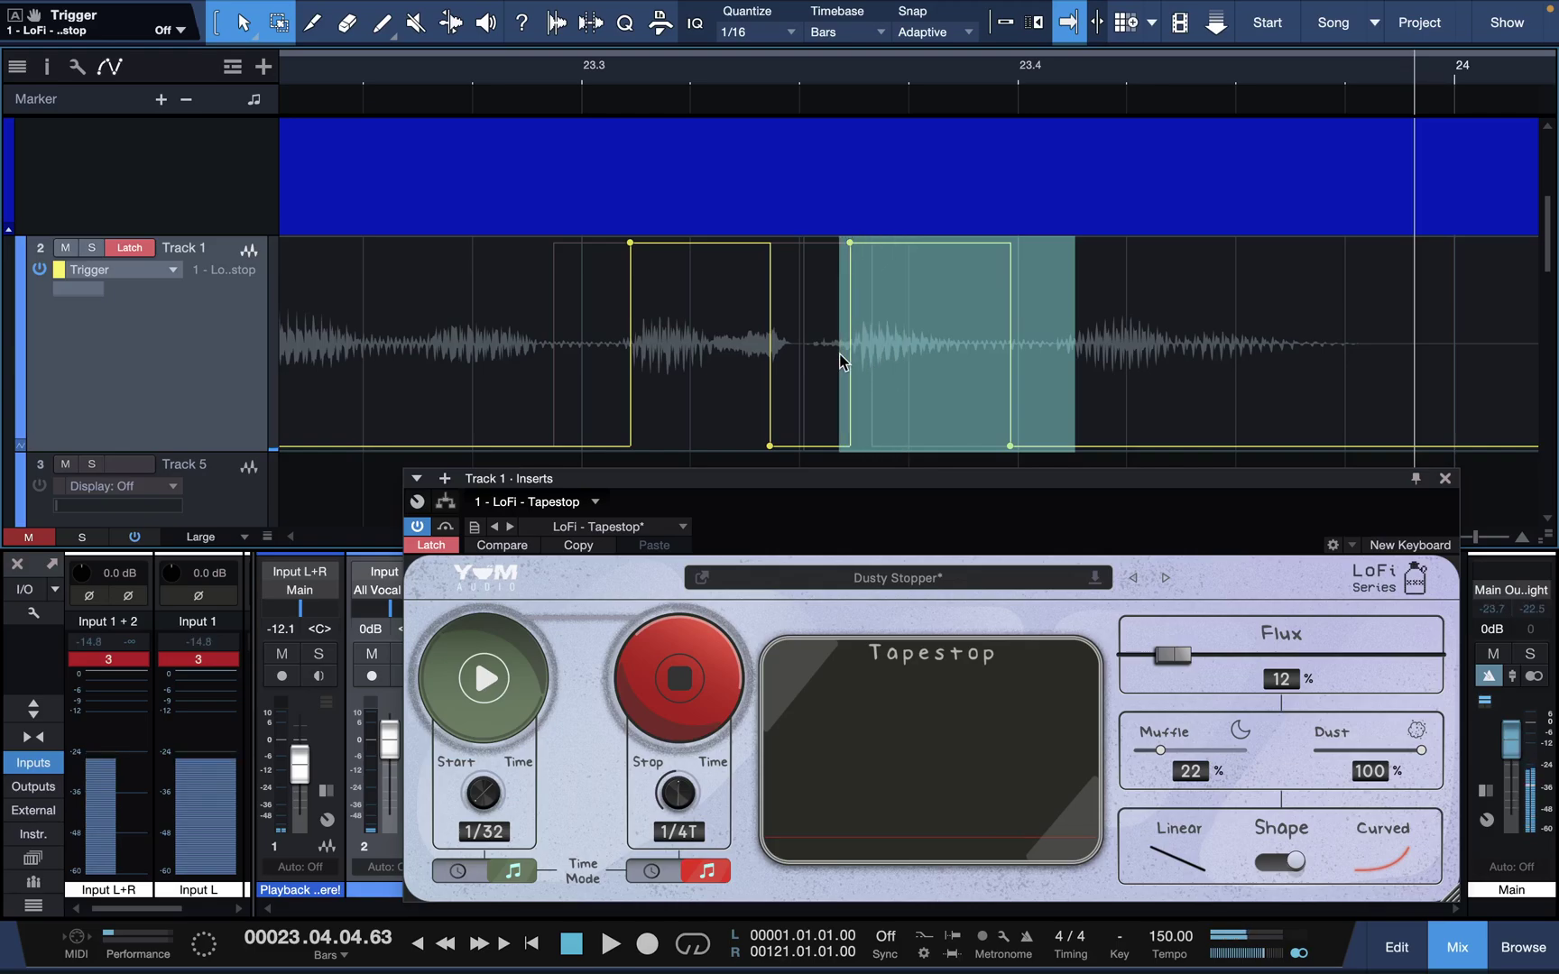
pyautogui.press('Delete')
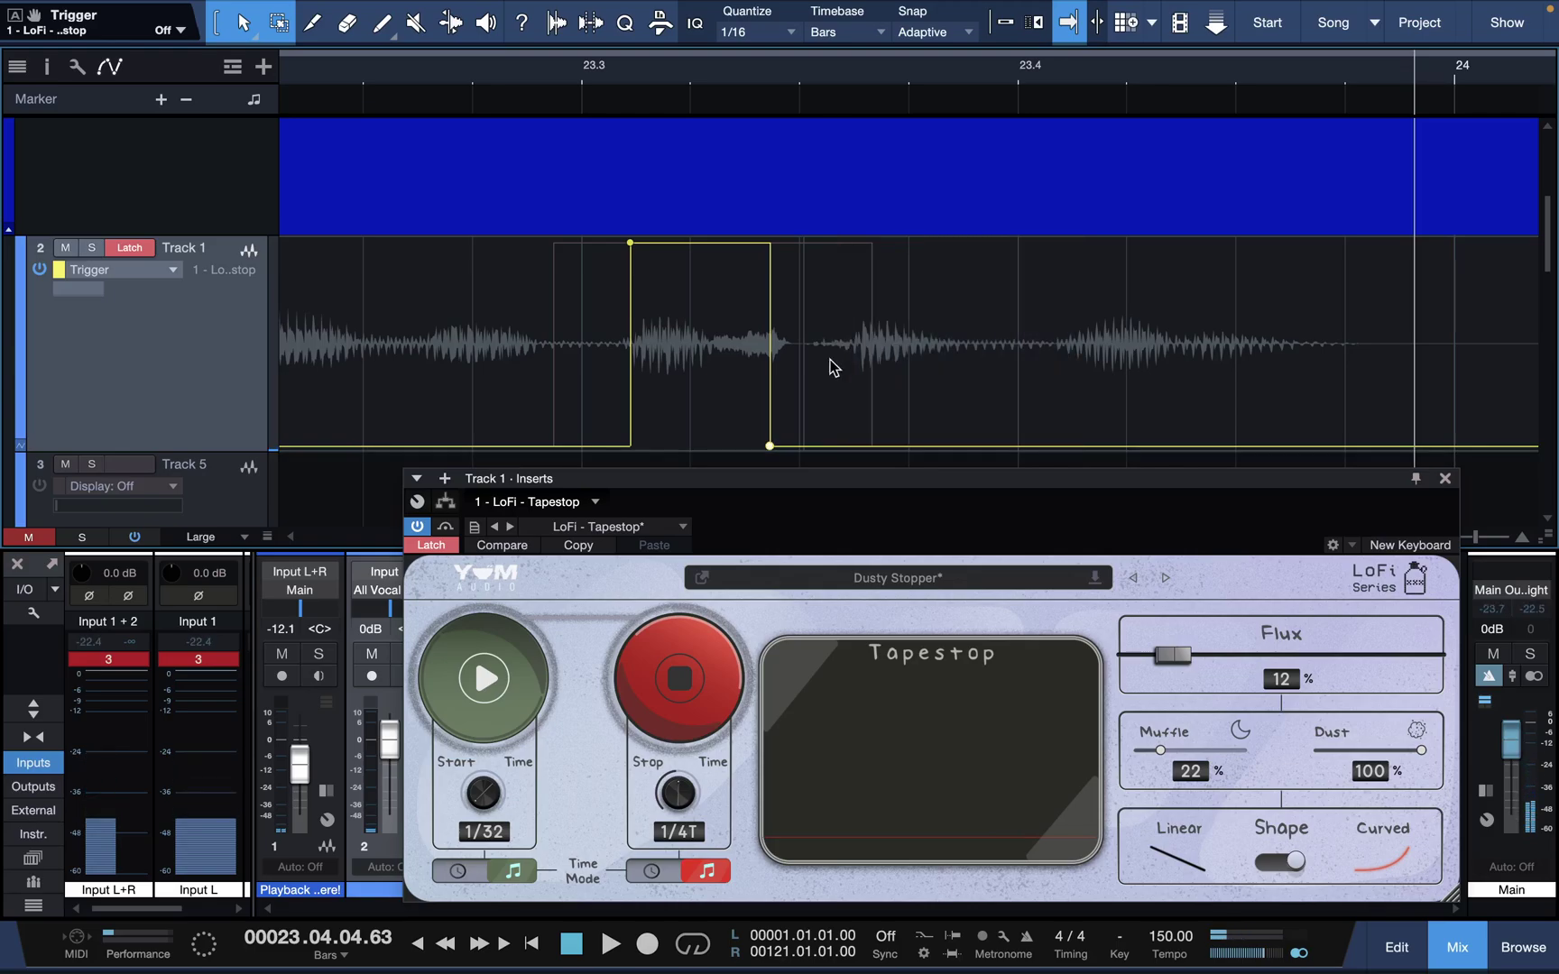
# Step: Display Track 1's Tapestop Playback automation in bar 23 for comparison, and return to the Trigger automation
pyautogui.click(149, 269)
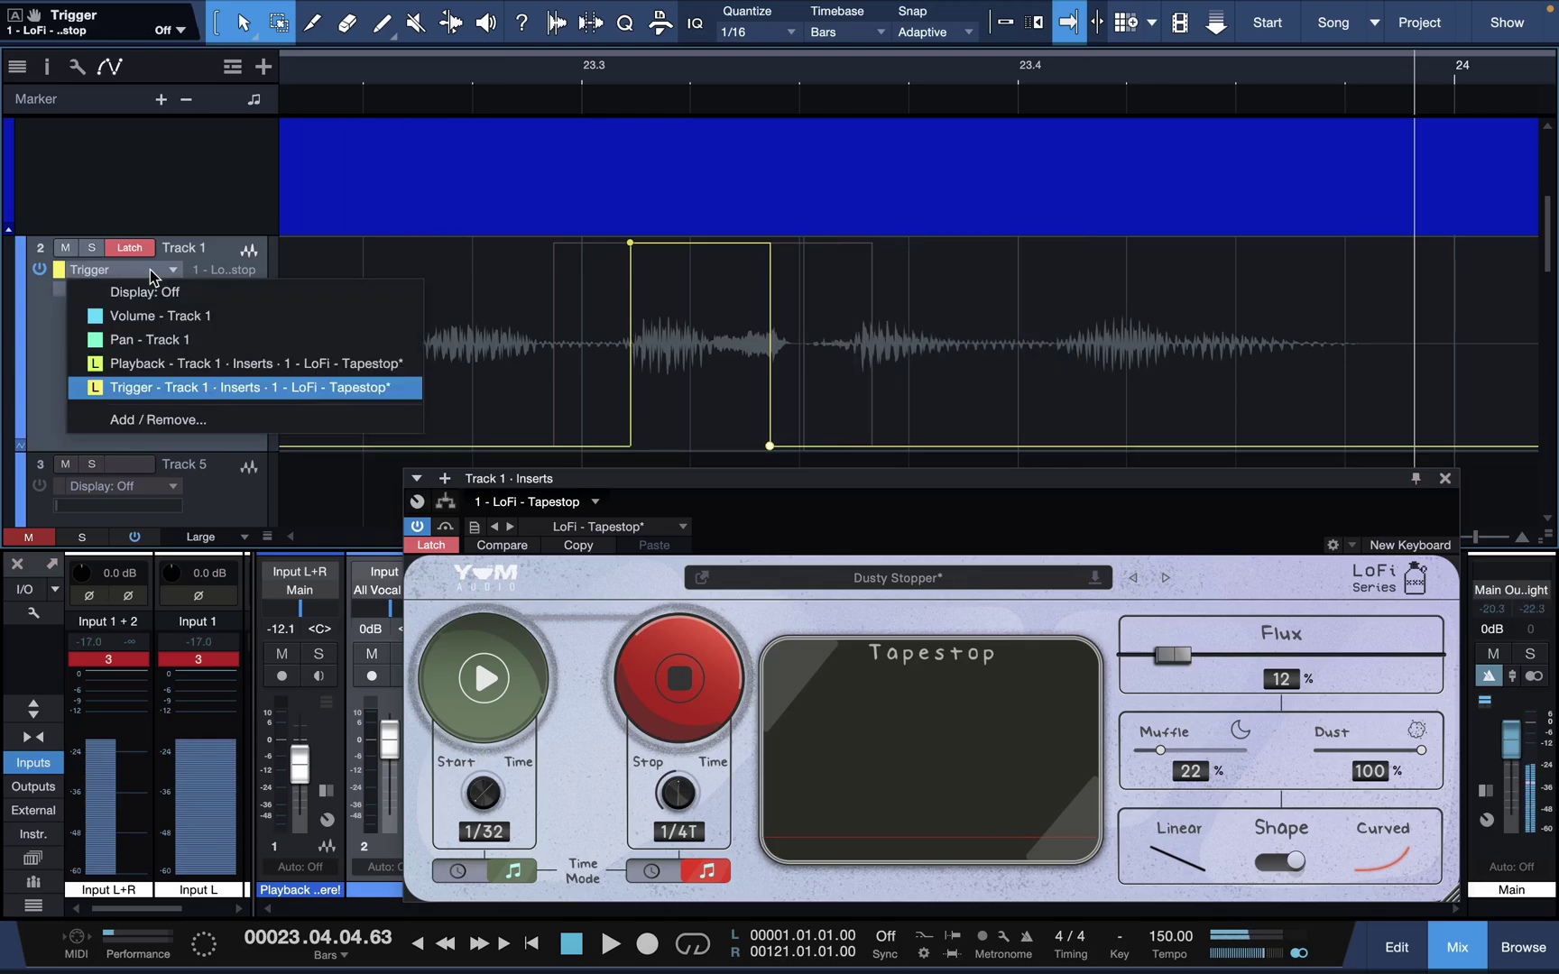
pyautogui.click(177, 364)
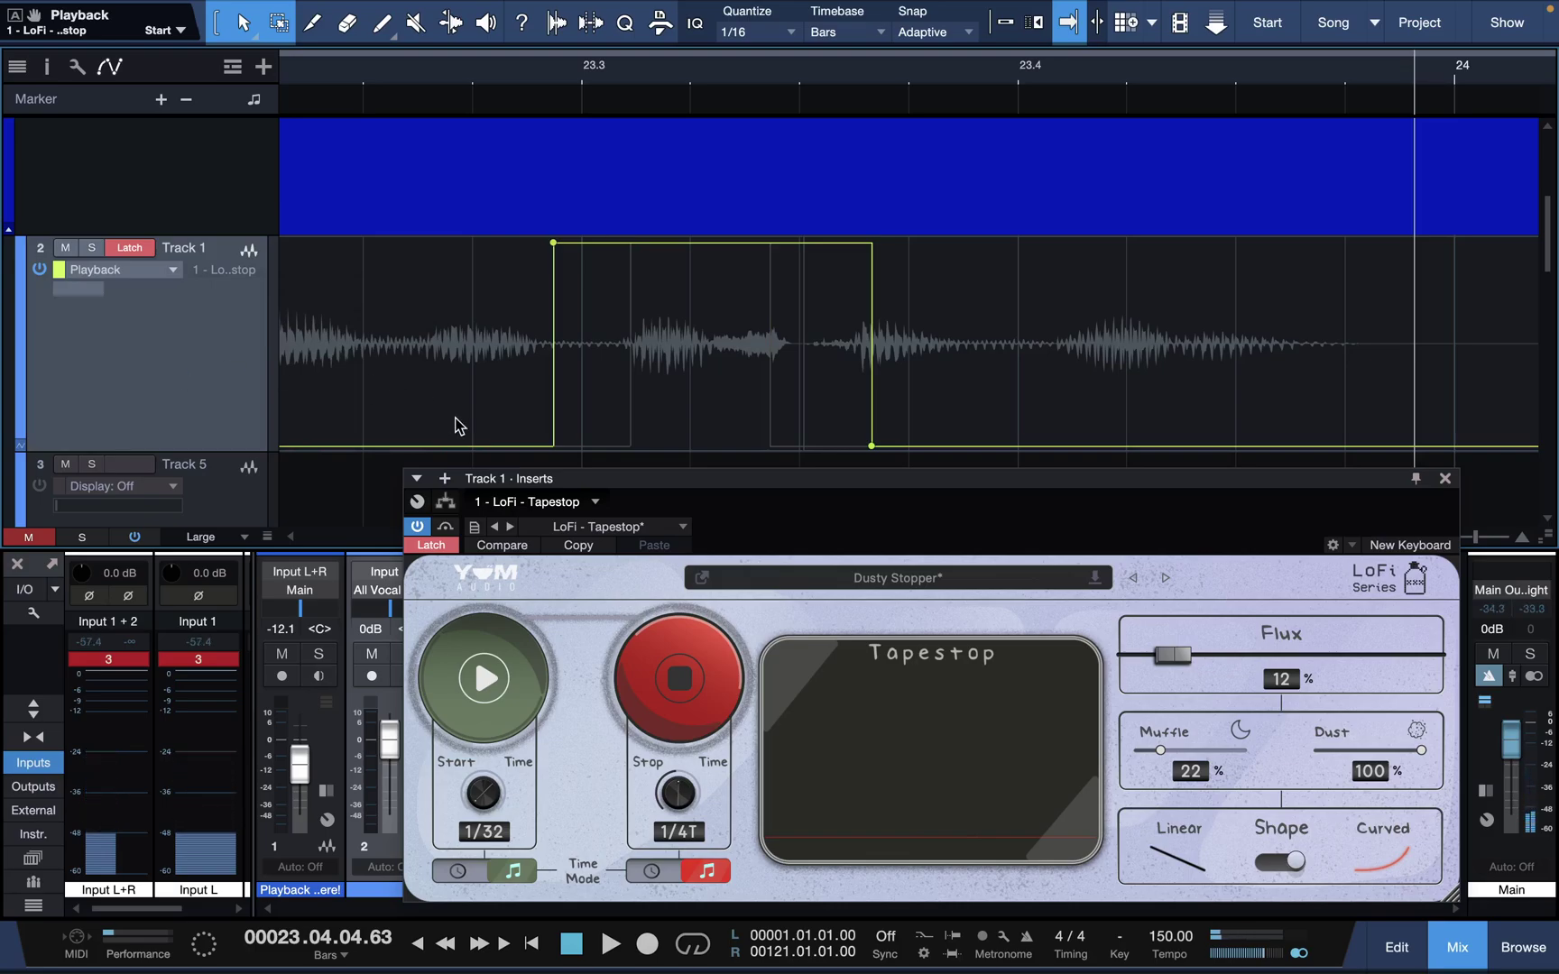
pyautogui.click(128, 275)
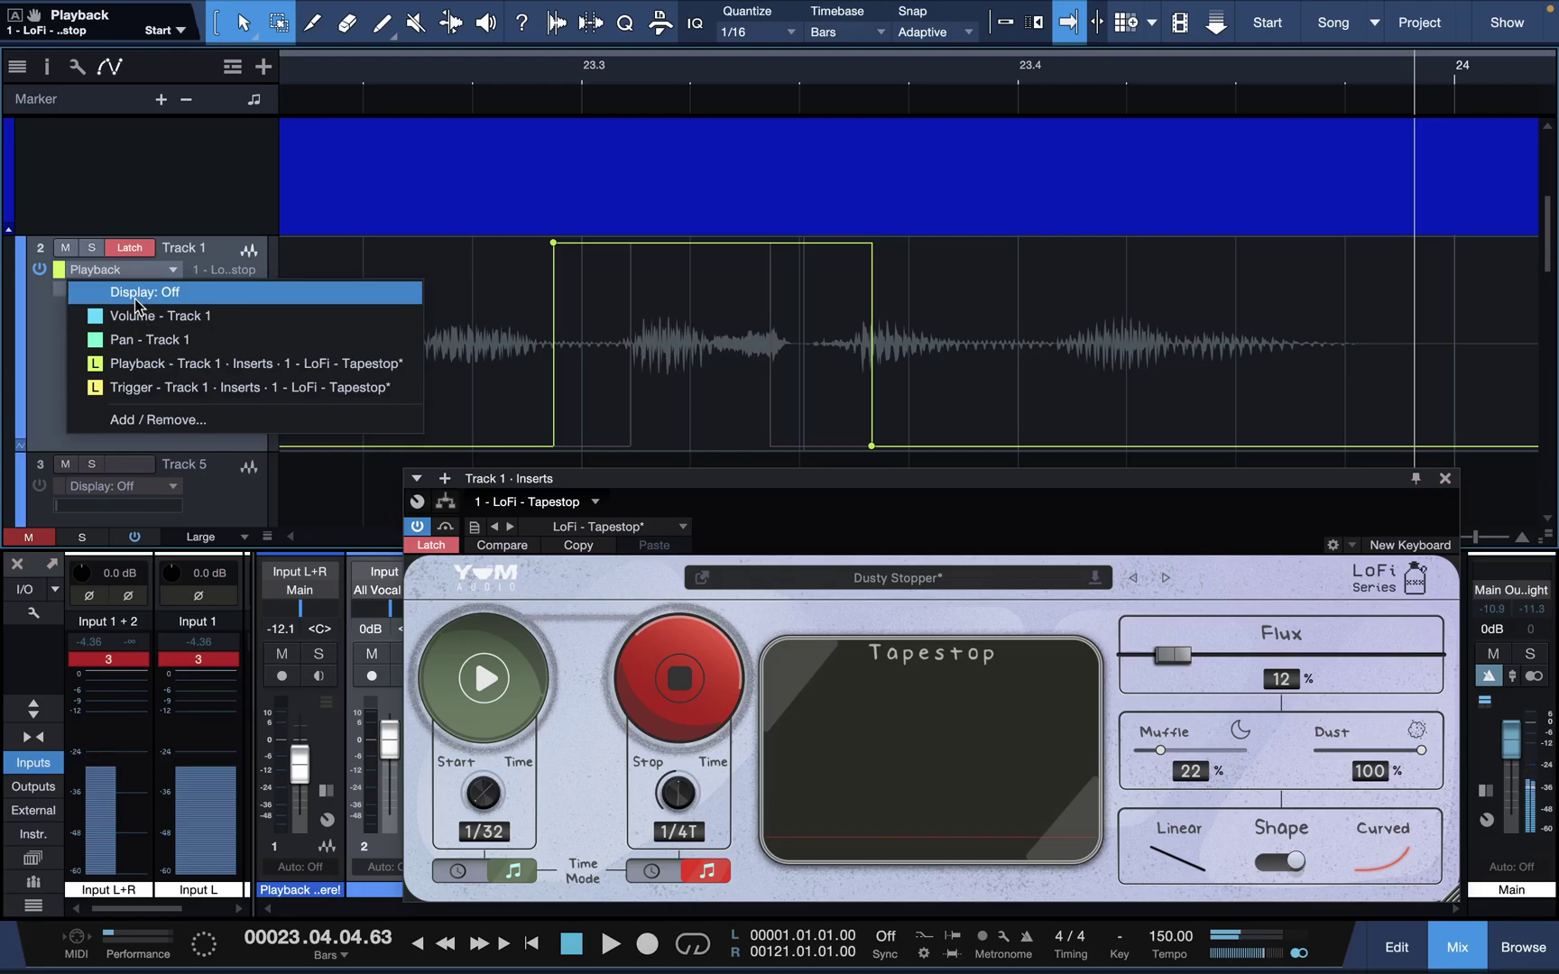
pyautogui.click(165, 387)
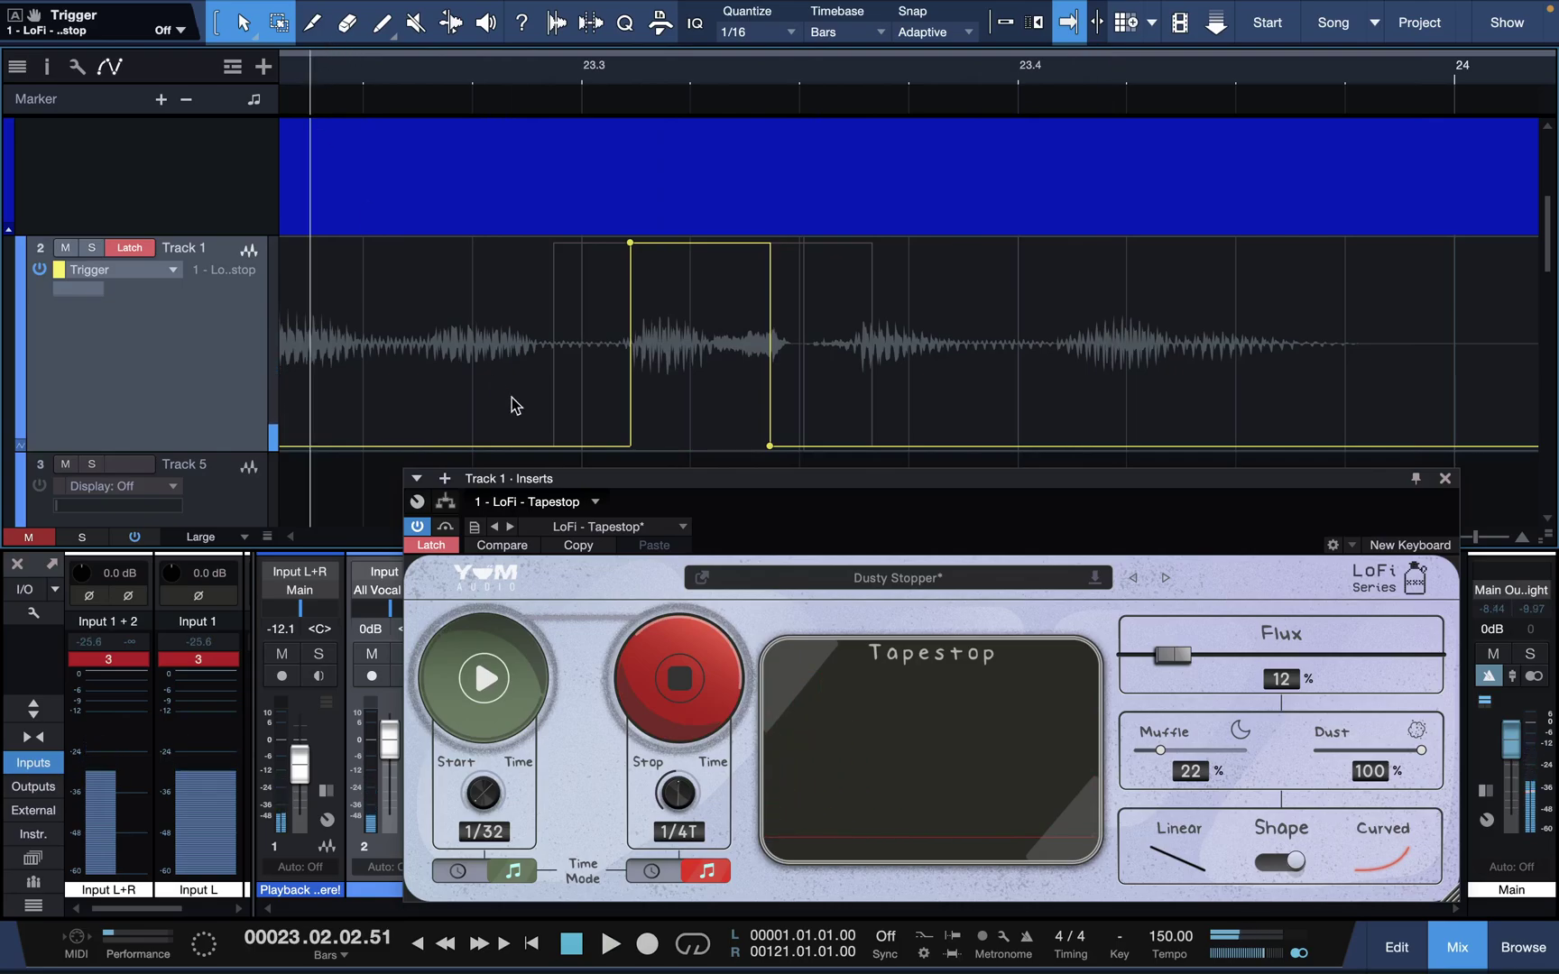
# Step: Latch-record the Tapestop Start trigger again, retaking it so its pulse begins right after the bar 23 stop pulse, and audition it
pyautogui.click(497, 705)
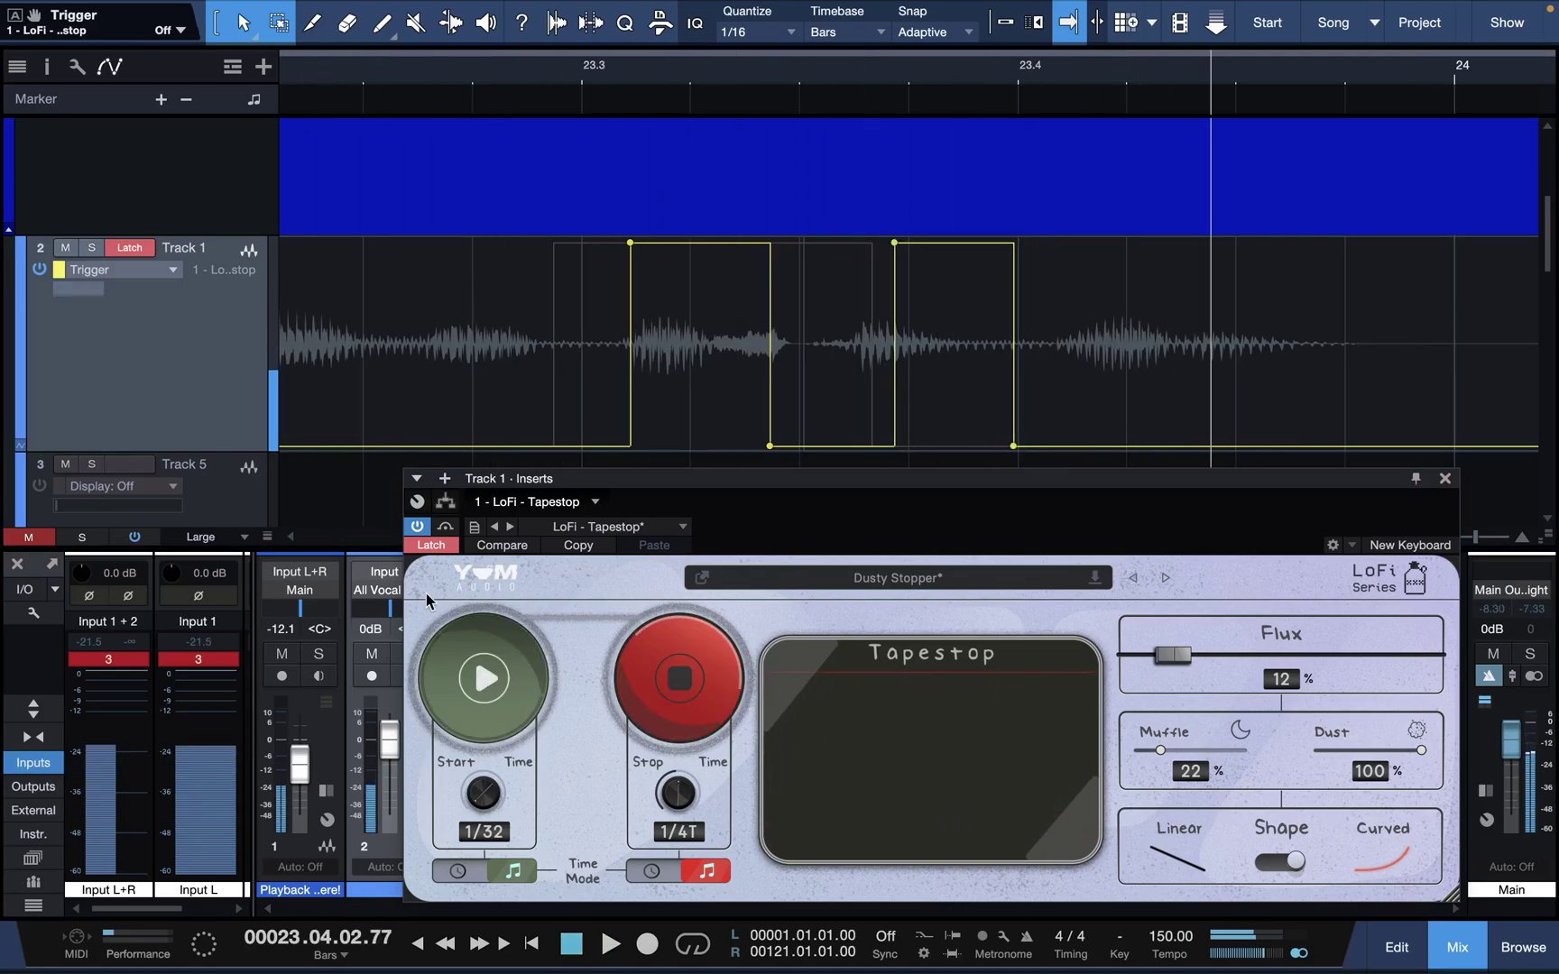
pyautogui.click(301, 80)
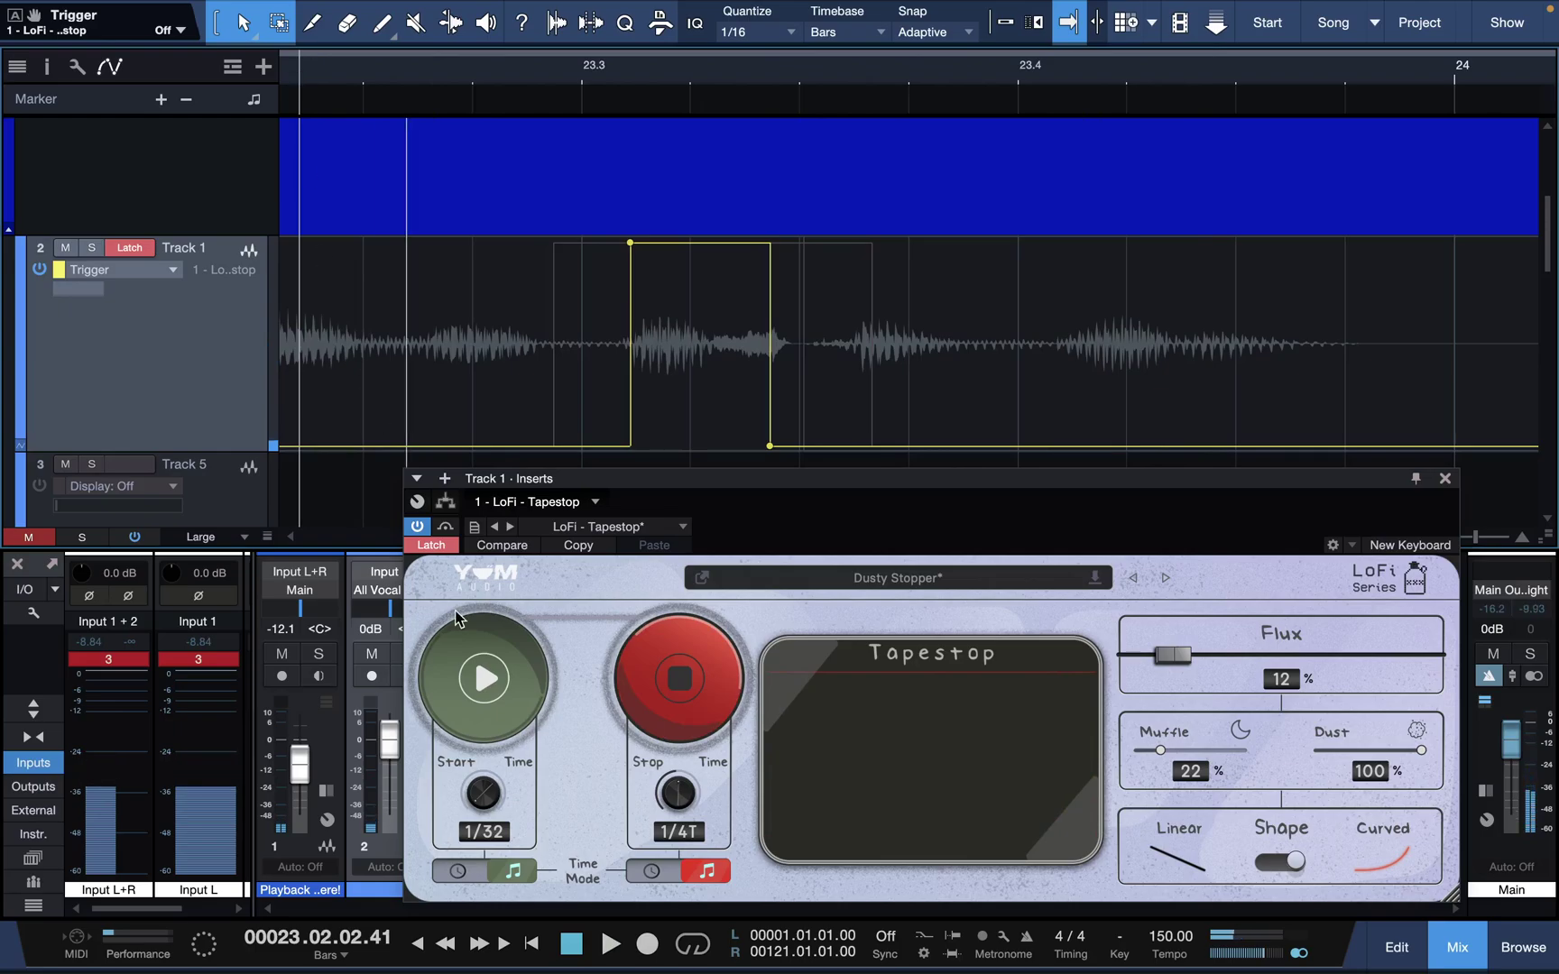
pyautogui.click(488, 676)
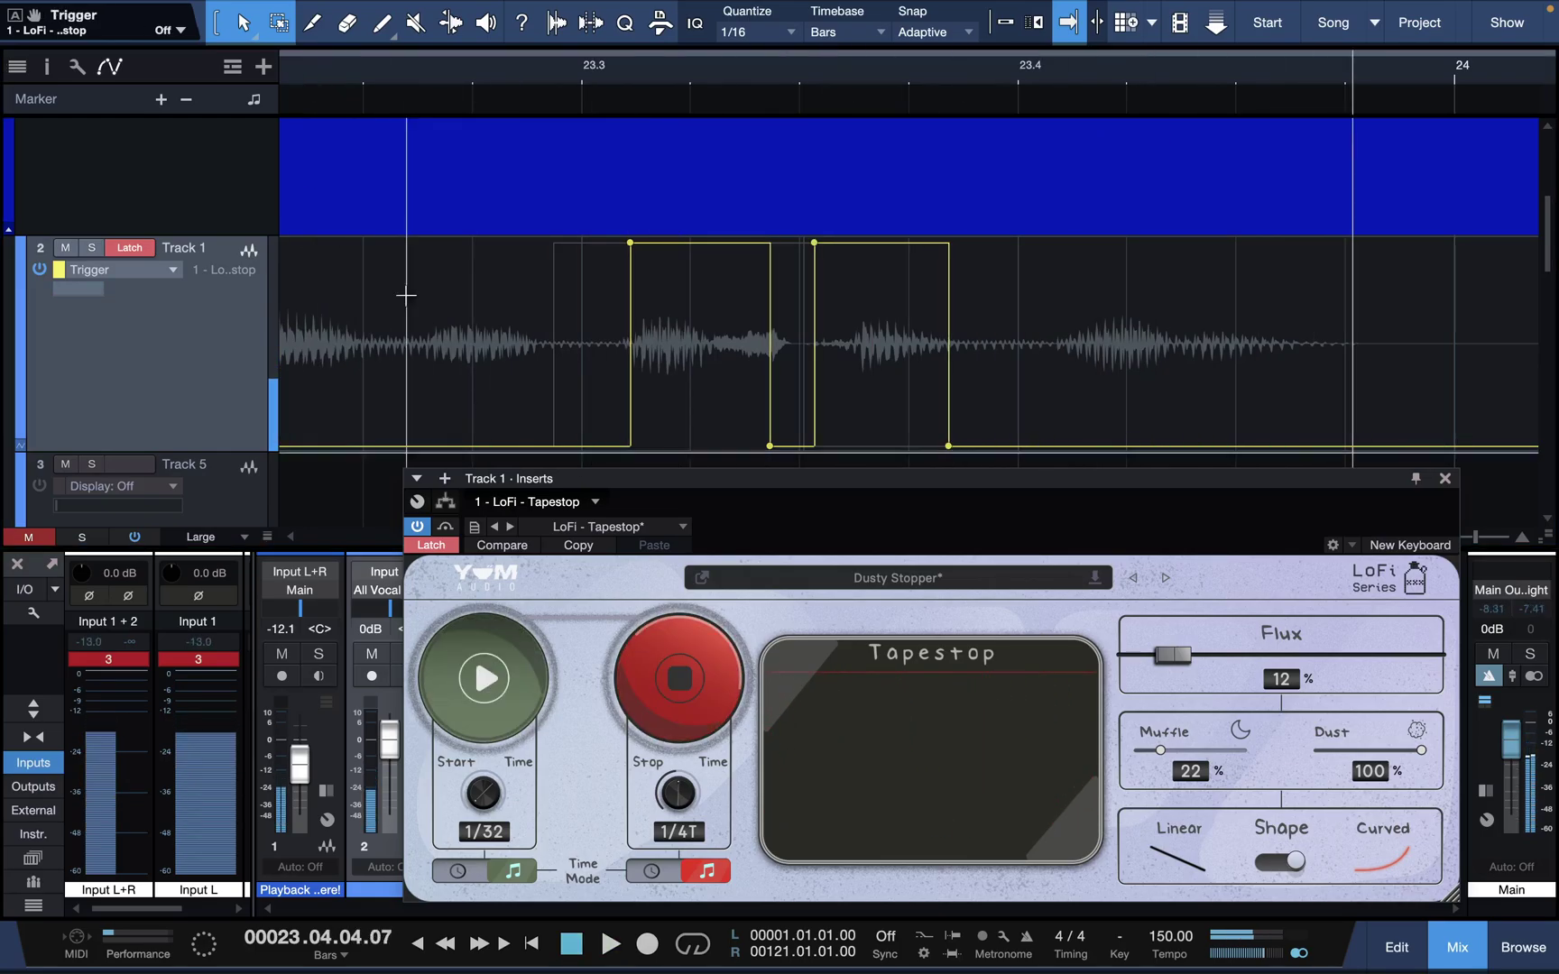
pyautogui.click(304, 72)
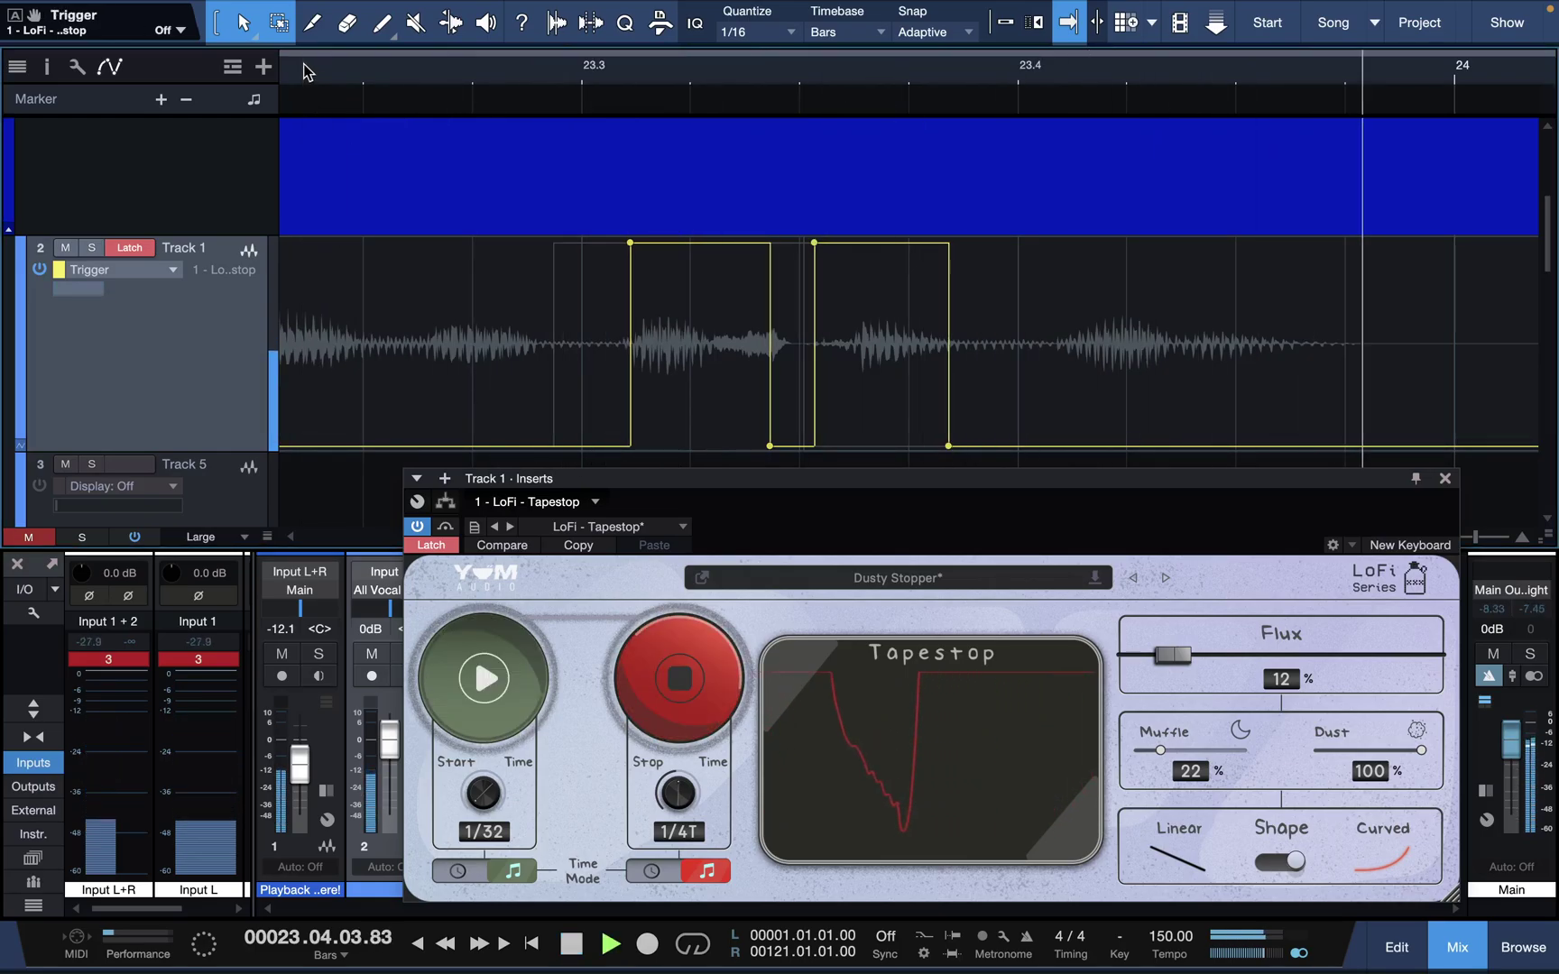
pyautogui.press('space')
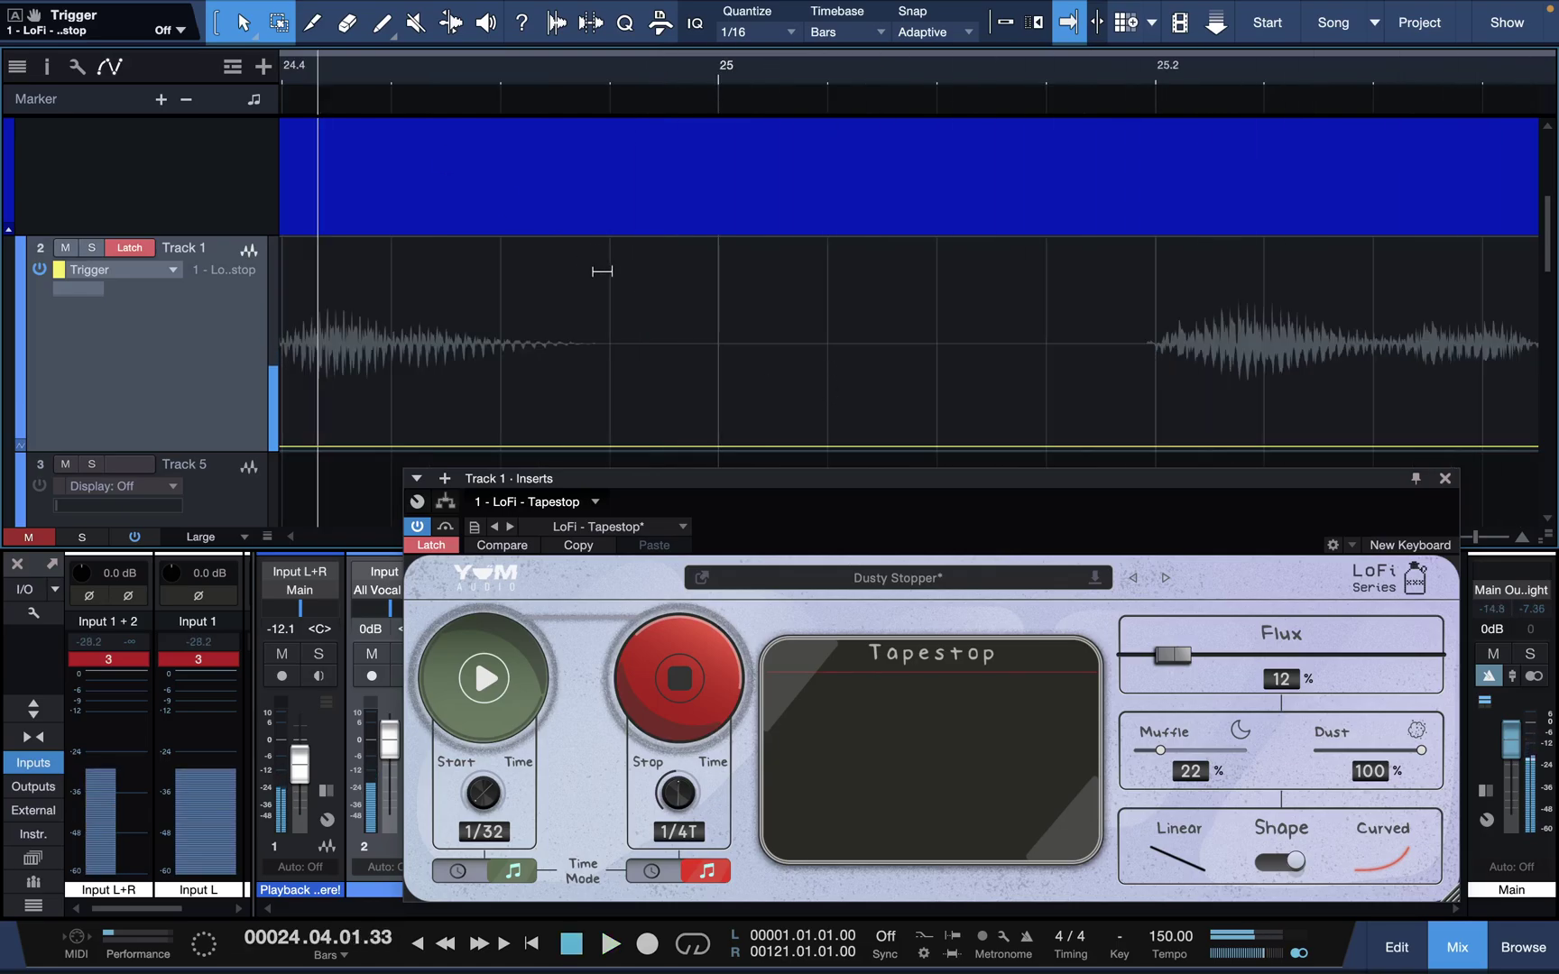
# Step: Latch-record a Tapestop Stop trigger just before beat 3 of bar 24, starting playback from early in the bar
pyautogui.hscroll(-10, 602, 271)
pyautogui.hscroll(-2, 602, 270)
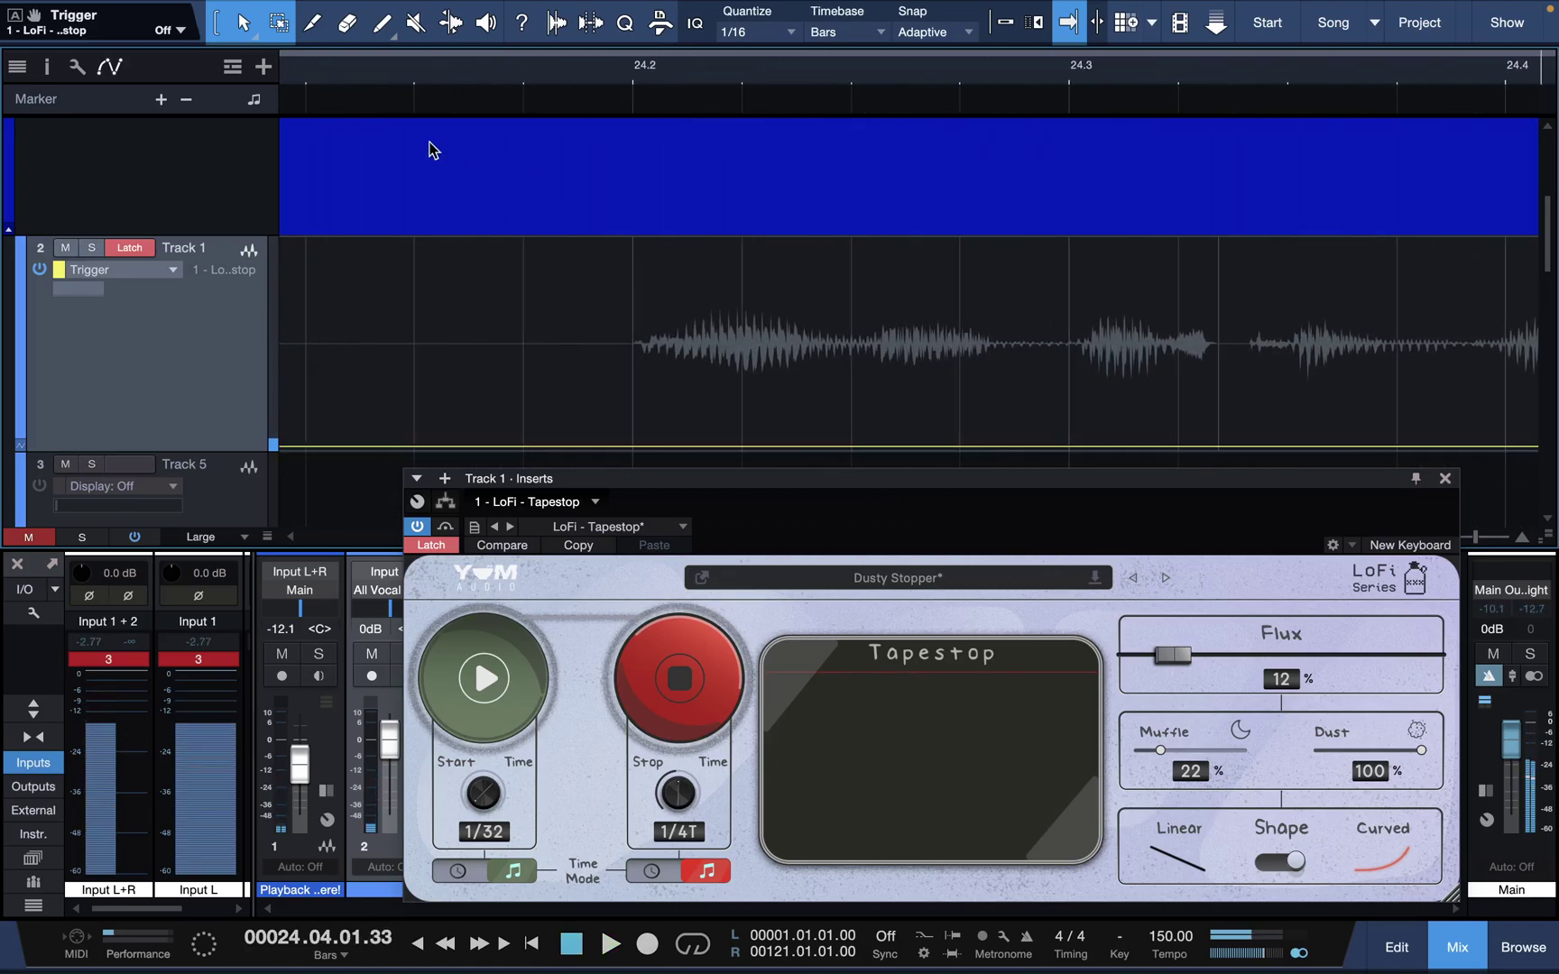
pyautogui.click(297, 90)
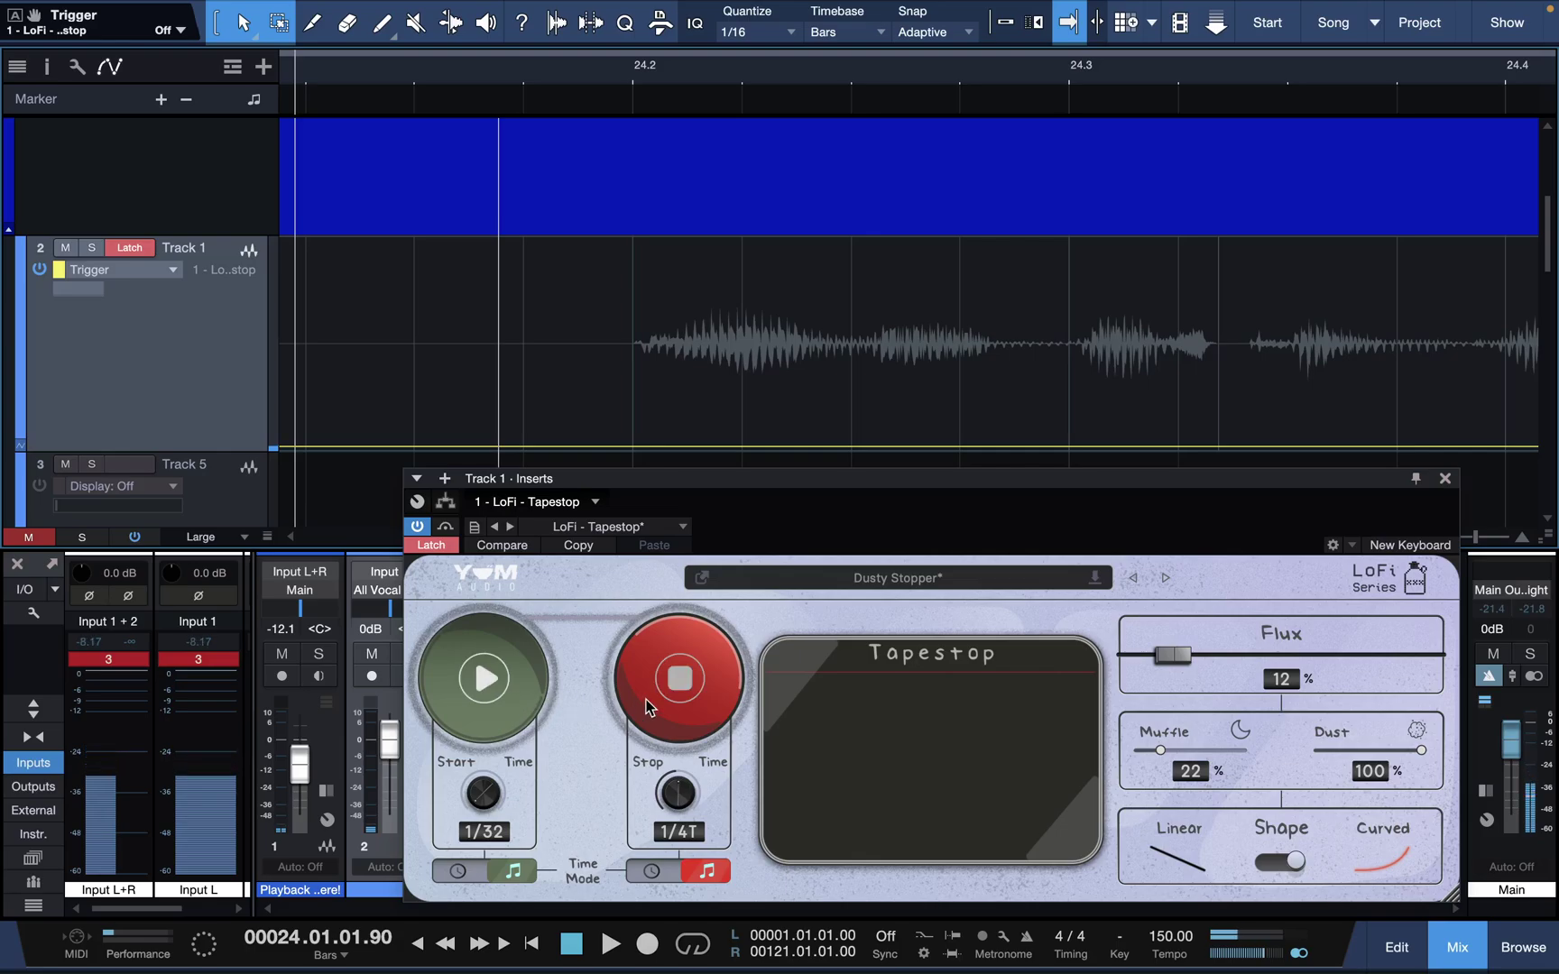
pyautogui.press('space')
pyautogui.click(686, 698)
pyautogui.press('space')
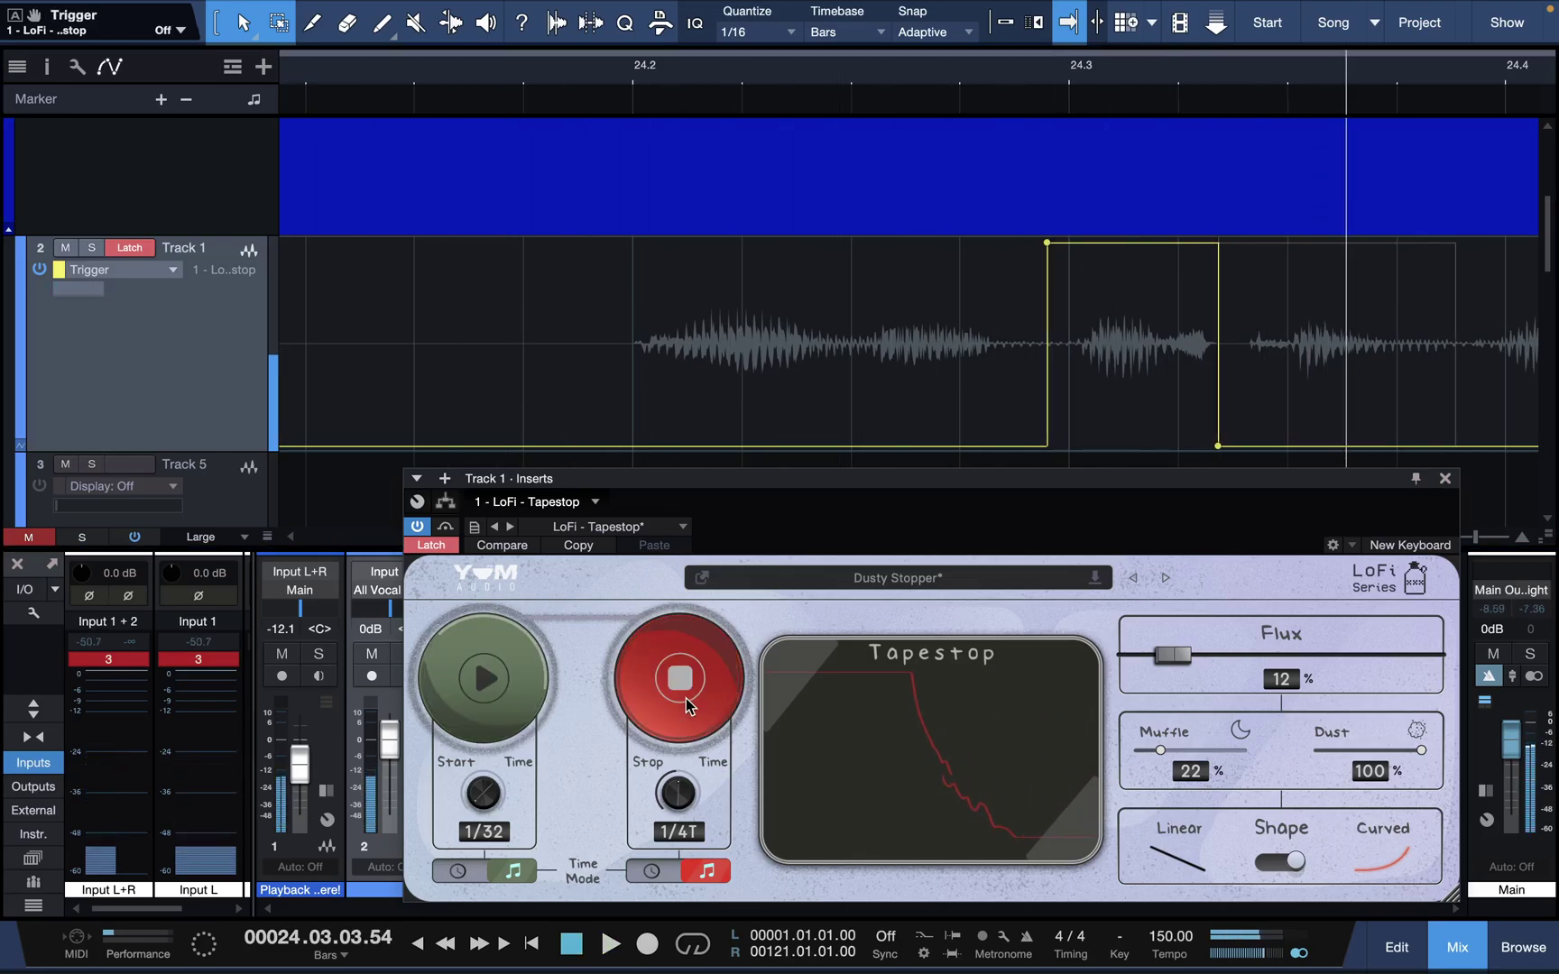
# Step: Play bar 24 again and latch-record a Tapestop Start trigger shortly after its stop pulse
pyautogui.press('space')
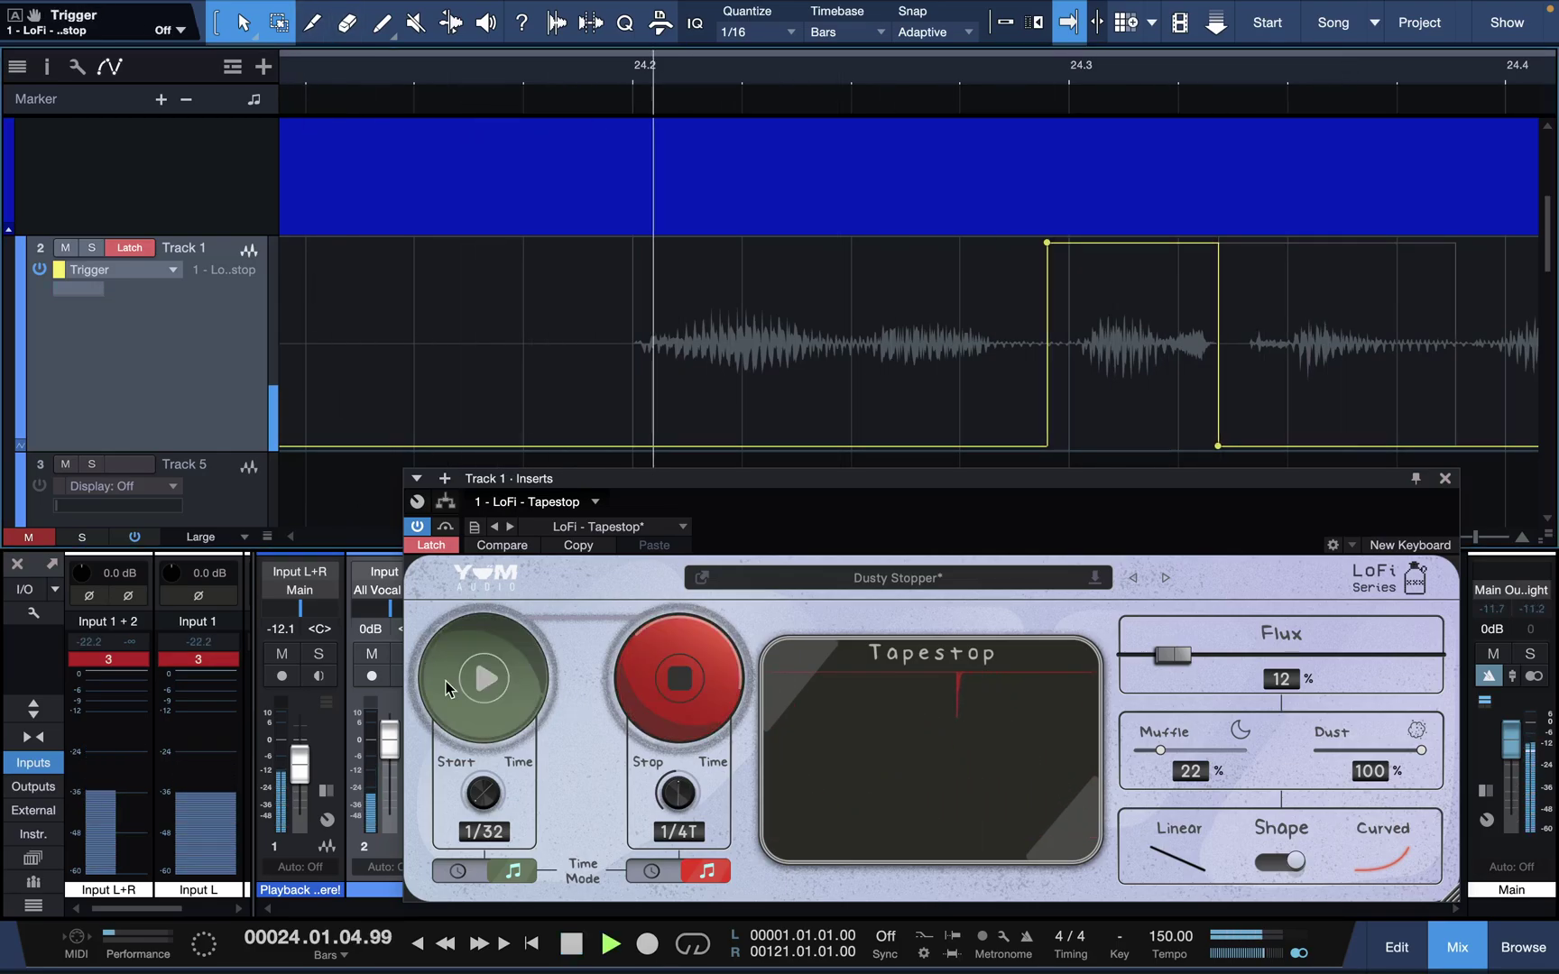
pyautogui.click(499, 704)
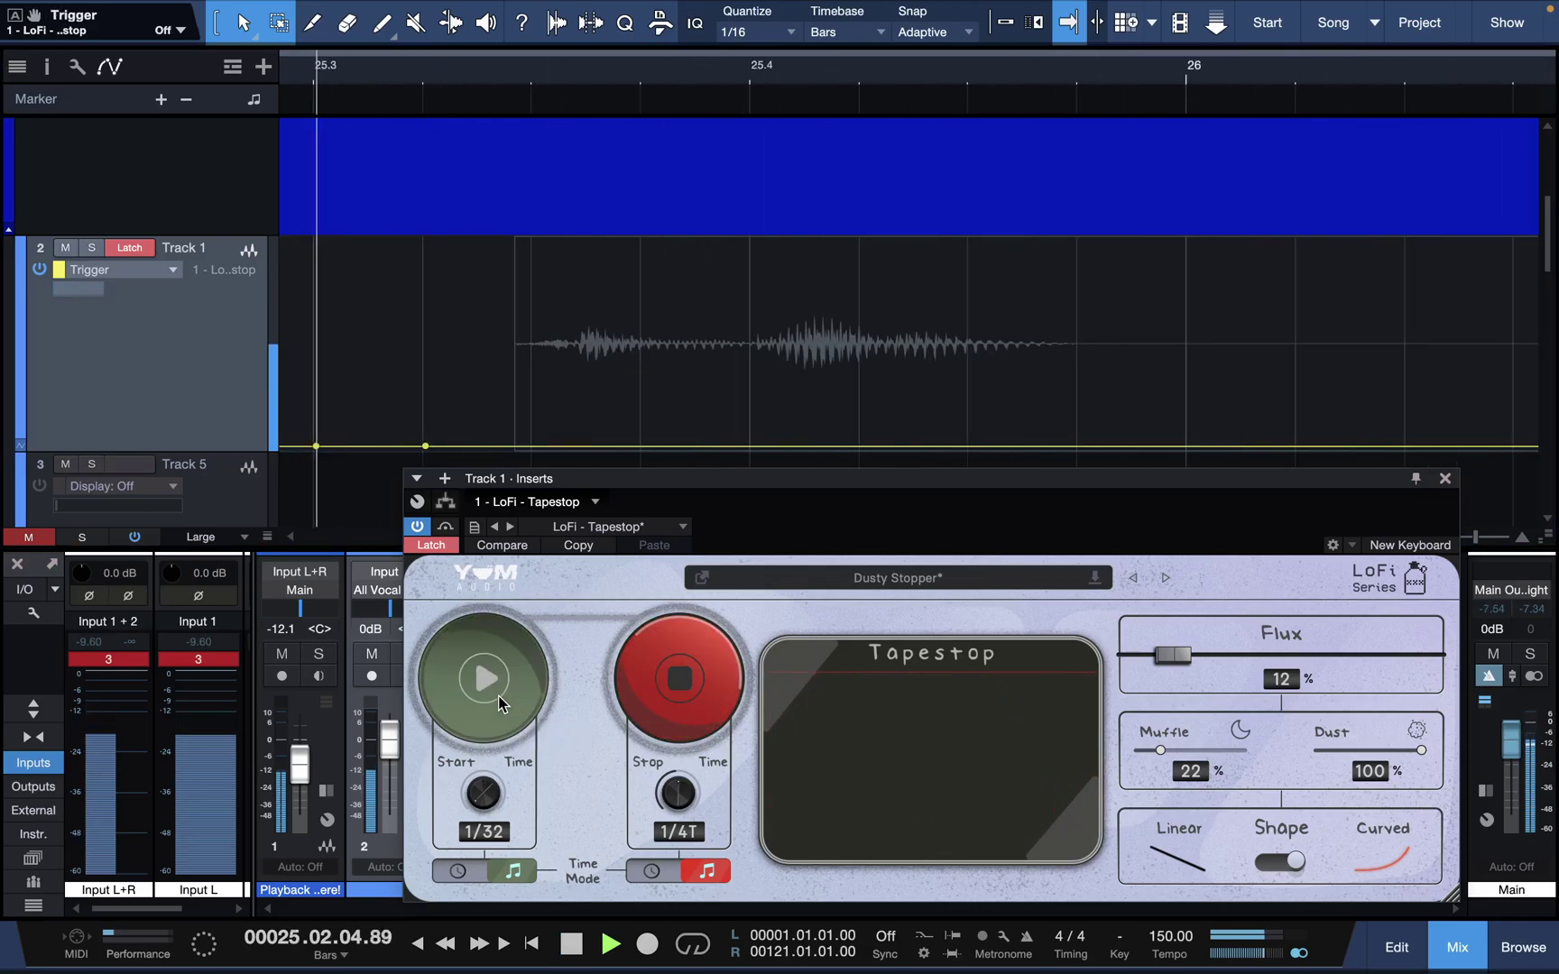
pyautogui.press('space')
pyautogui.hscroll(-3, 451, 325)
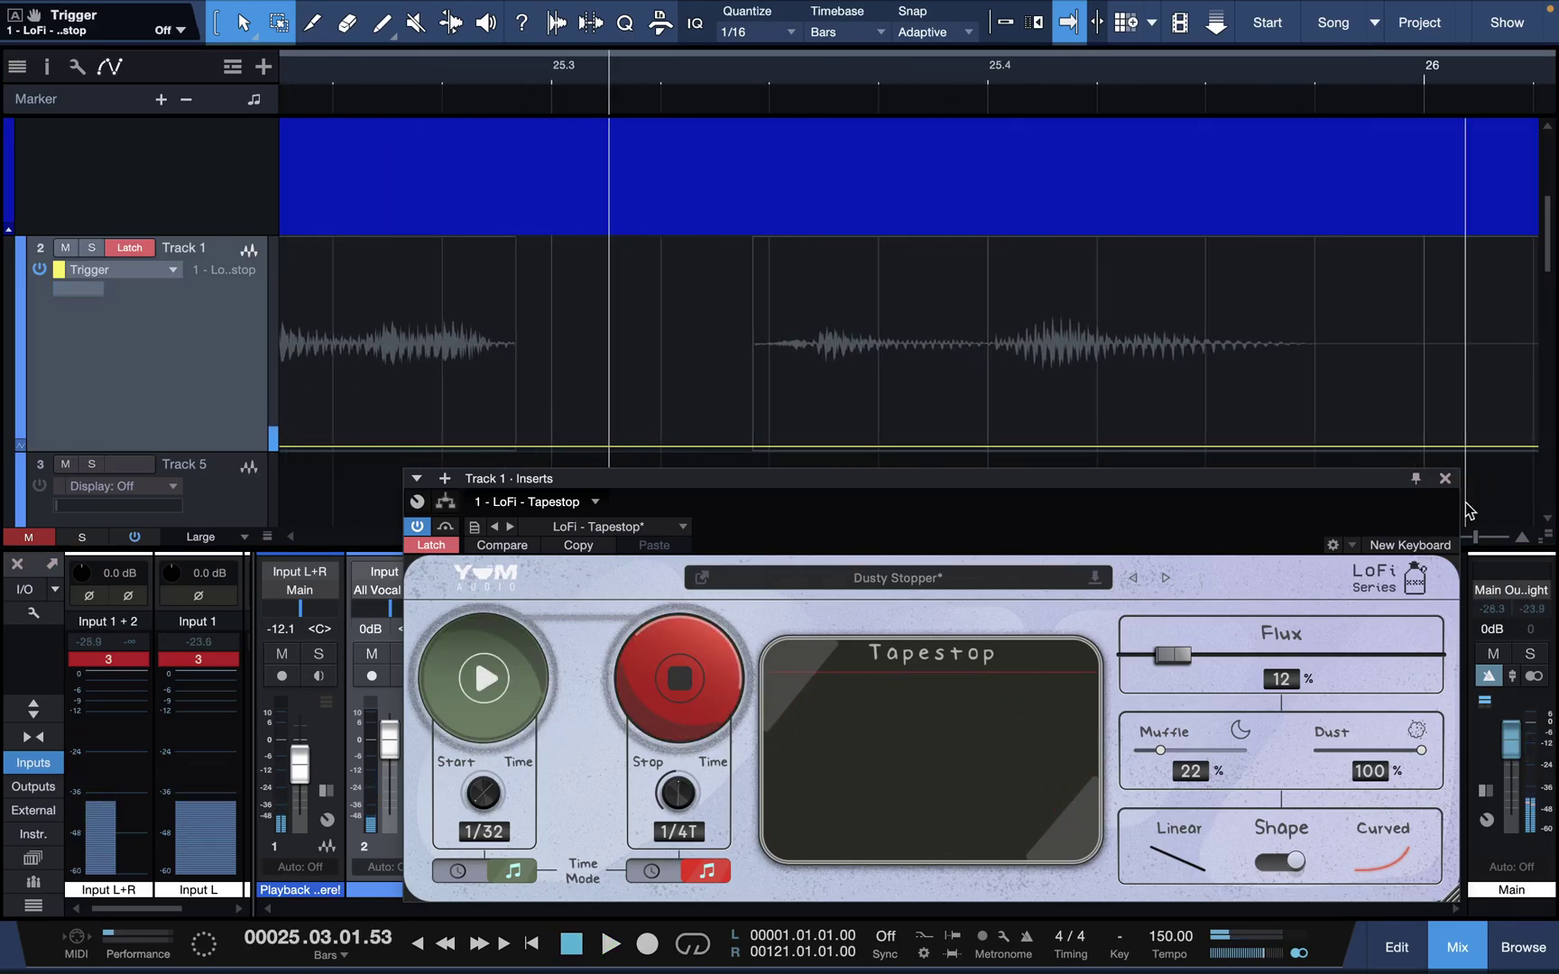
# Step: Close the Tapestop window and cue playback late in bar 19, with the stops in bars 20 to 24 in view
pyautogui.click(1445, 479)
pyautogui.scroll(-6, 783, 388)
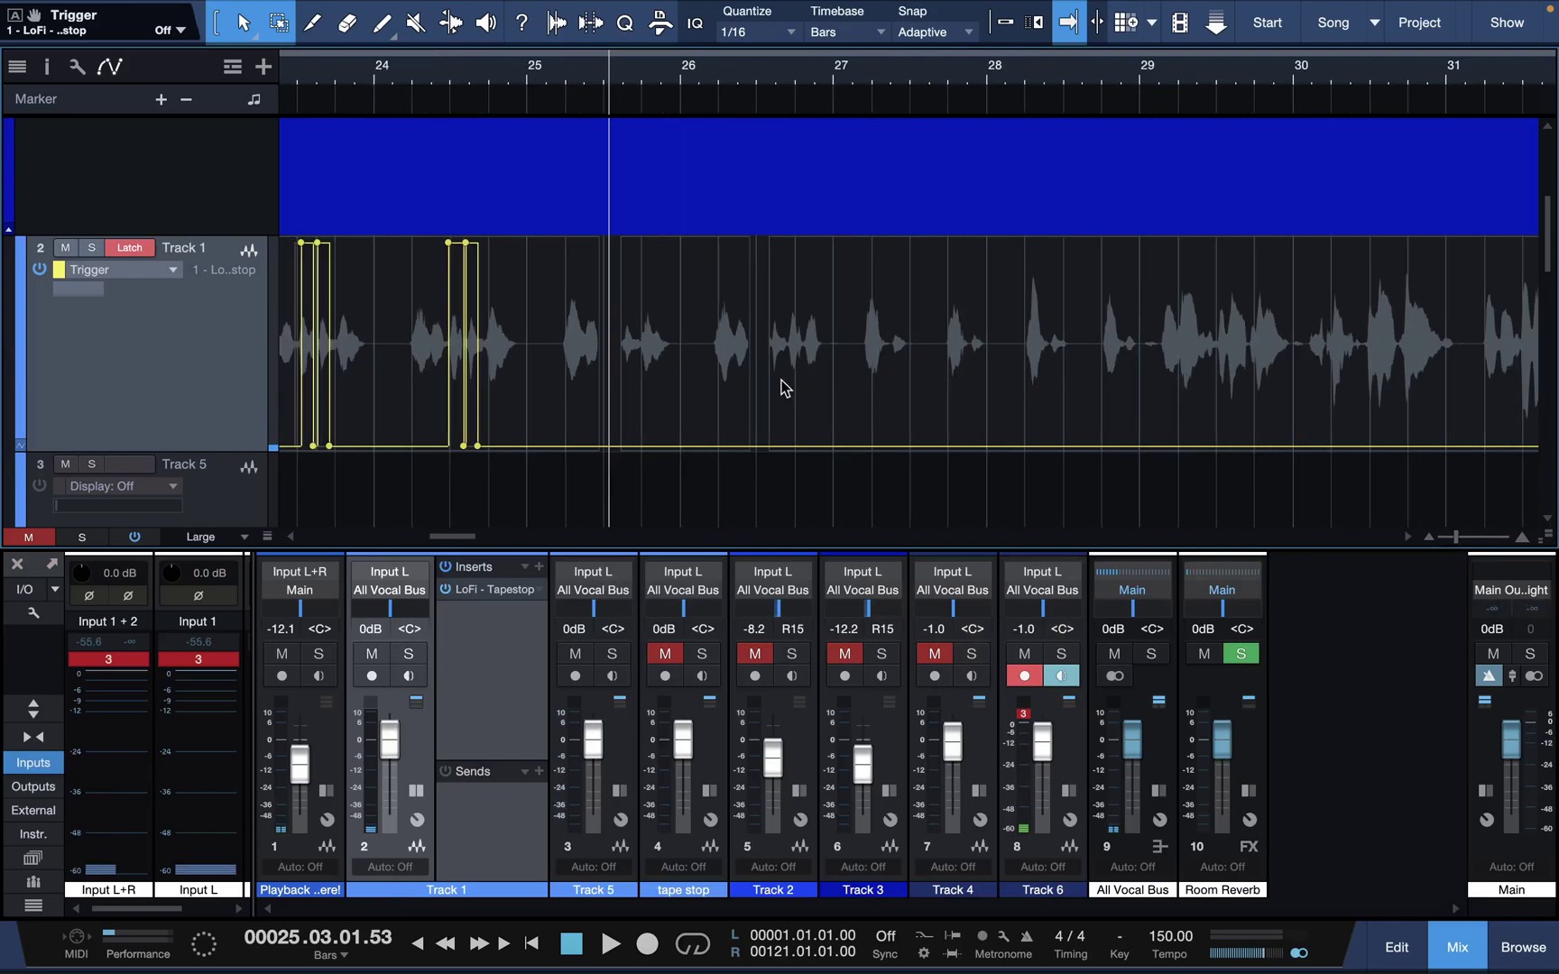
pyautogui.scroll(2, 783, 387)
pyautogui.hscroll(-8, 783, 387)
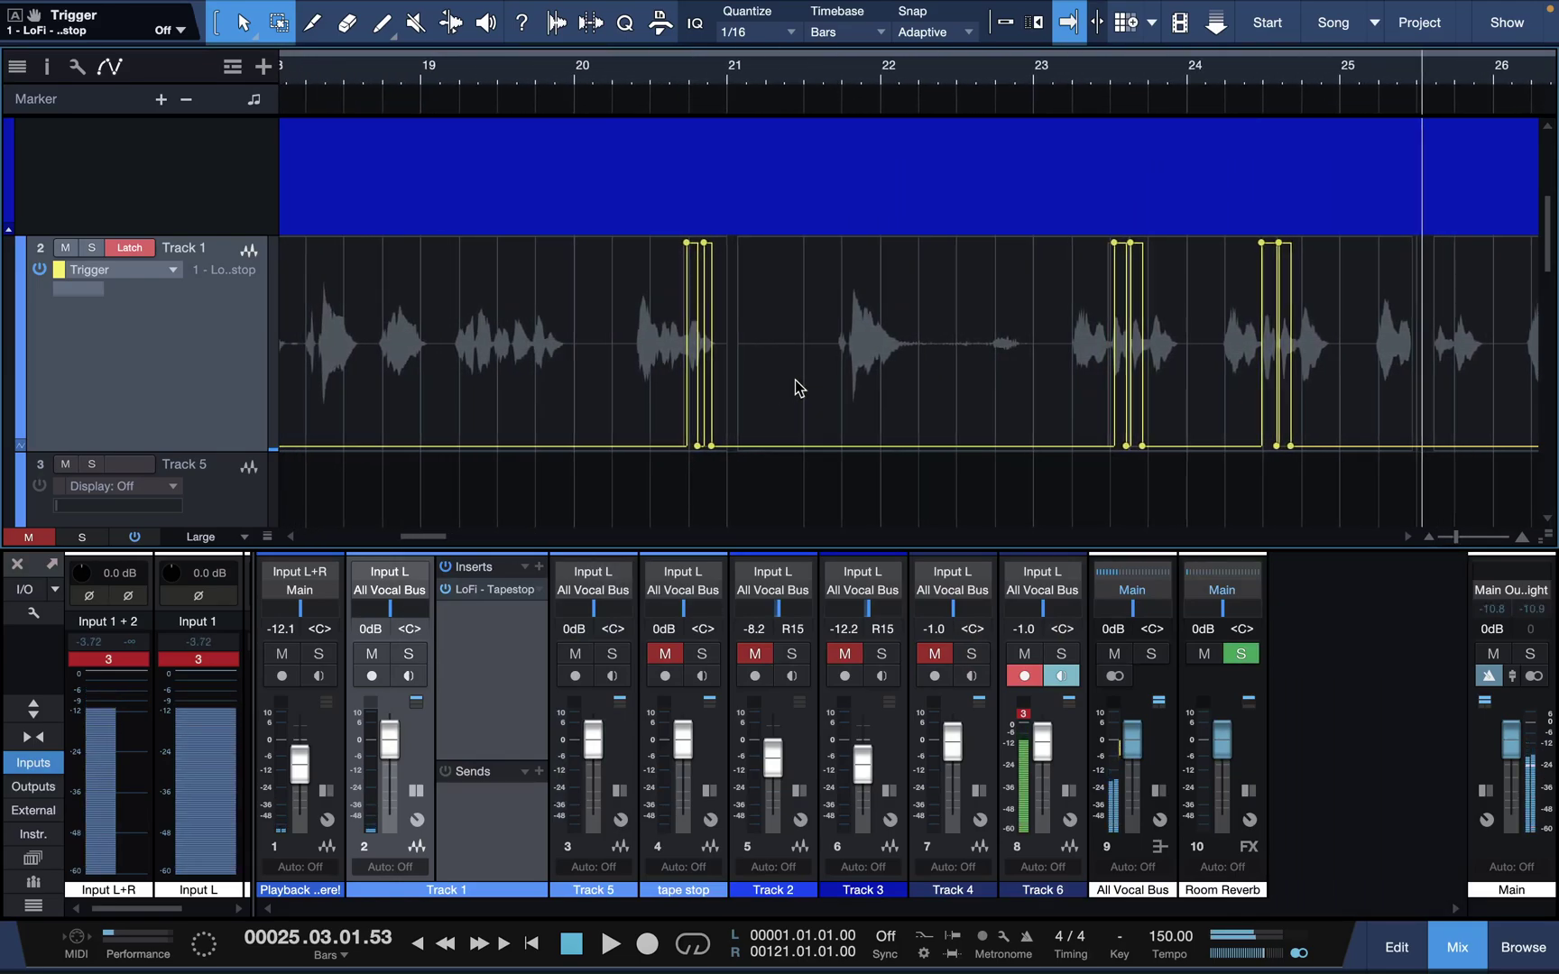
pyautogui.click(538, 85)
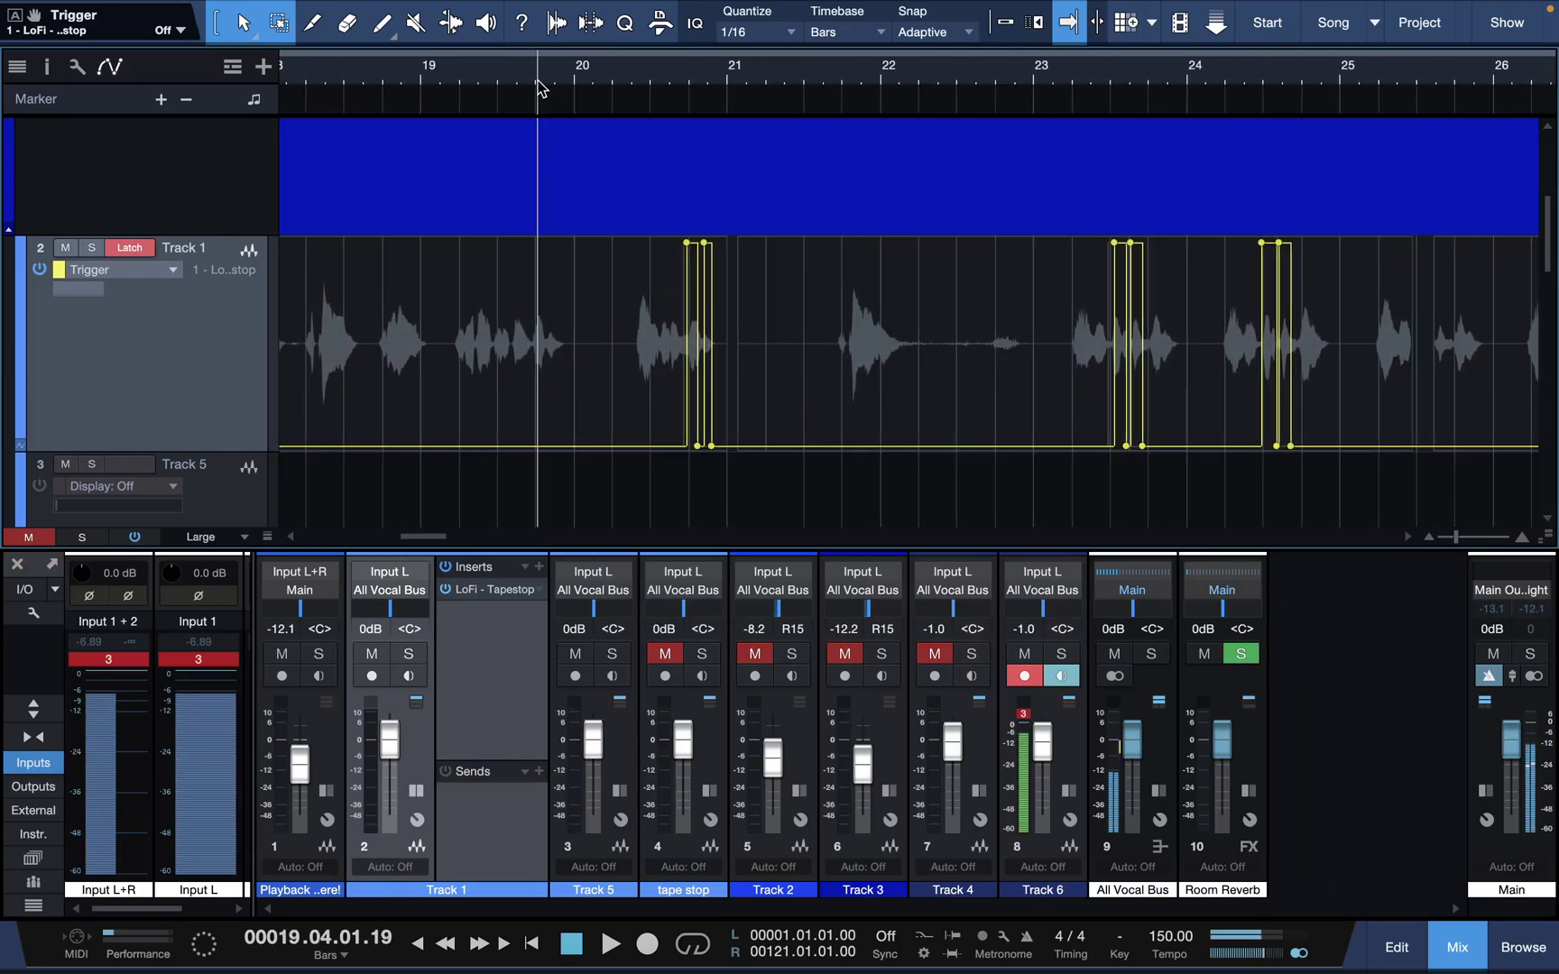
# Step: Go back to the start of the song and play from early in bar 6
pyautogui.press('space')
pyautogui.press(',')
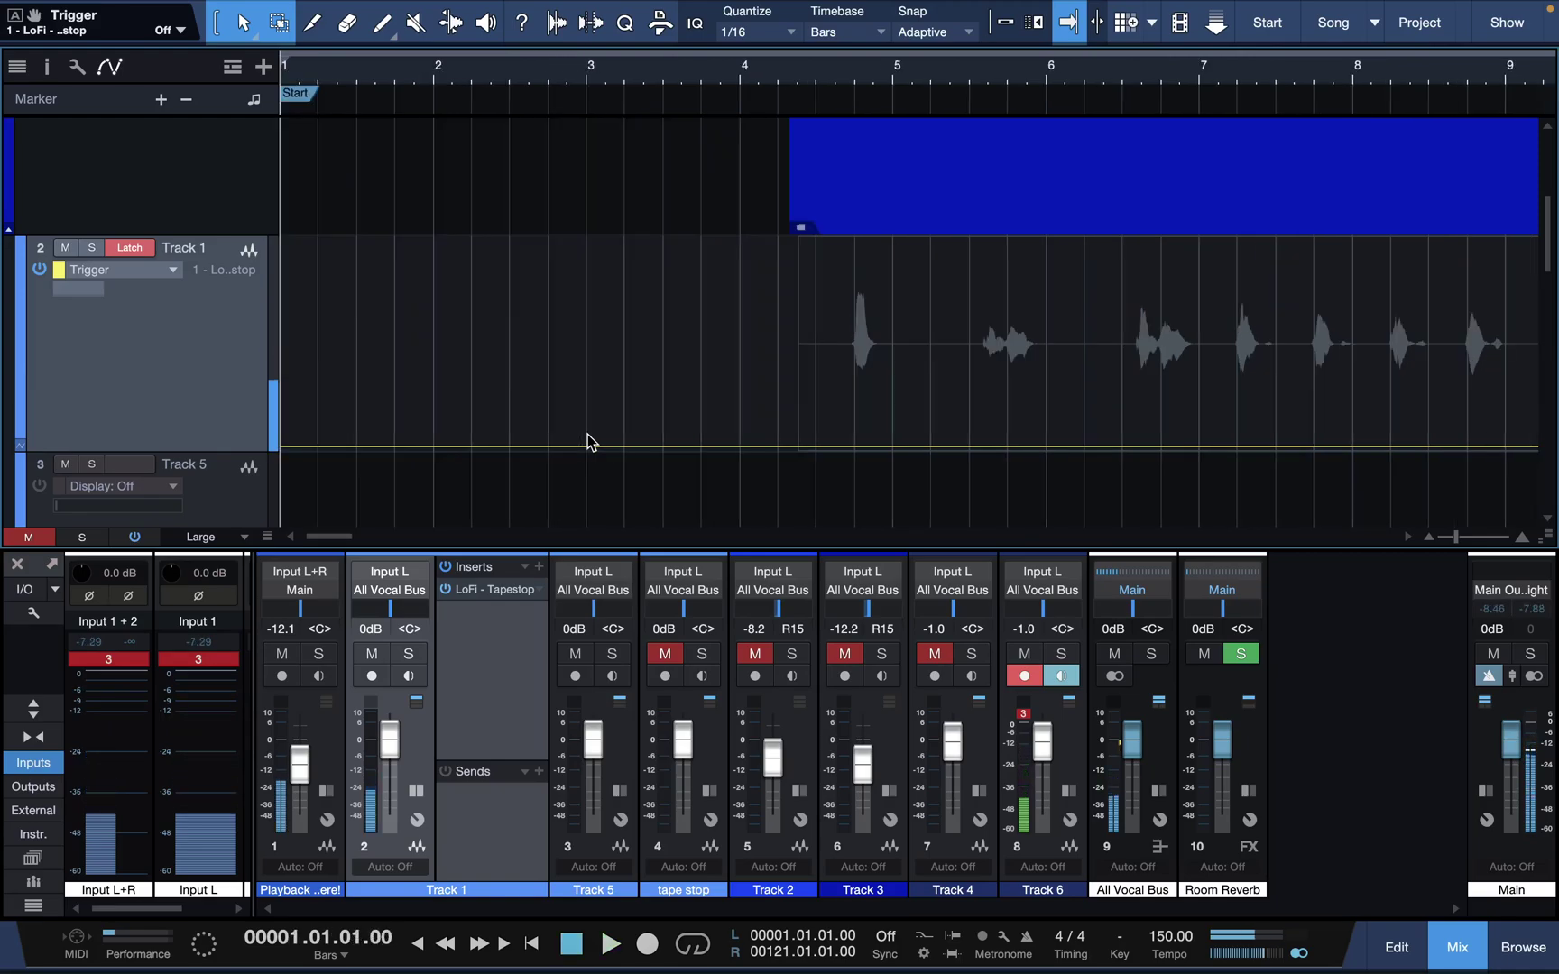
pyautogui.click(1071, 83)
pyautogui.press('space')
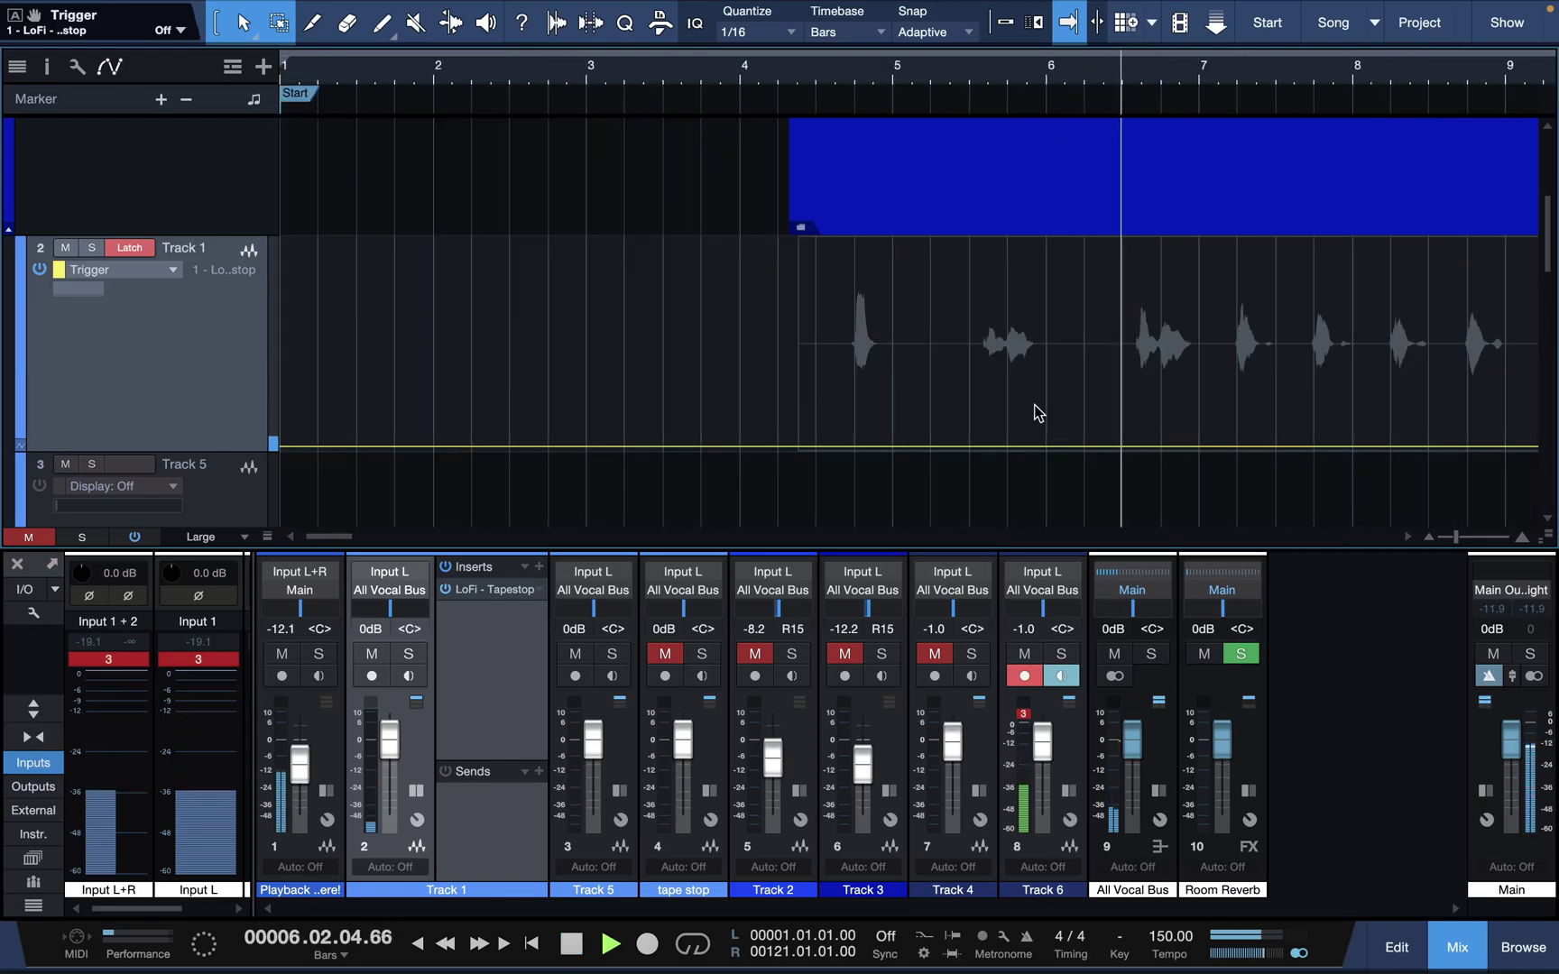
# Step: Hide the track automation and review the vocal clips on Track 1 and Track 5 around bars 9 to 11 during playback
pyautogui.click(110, 77)
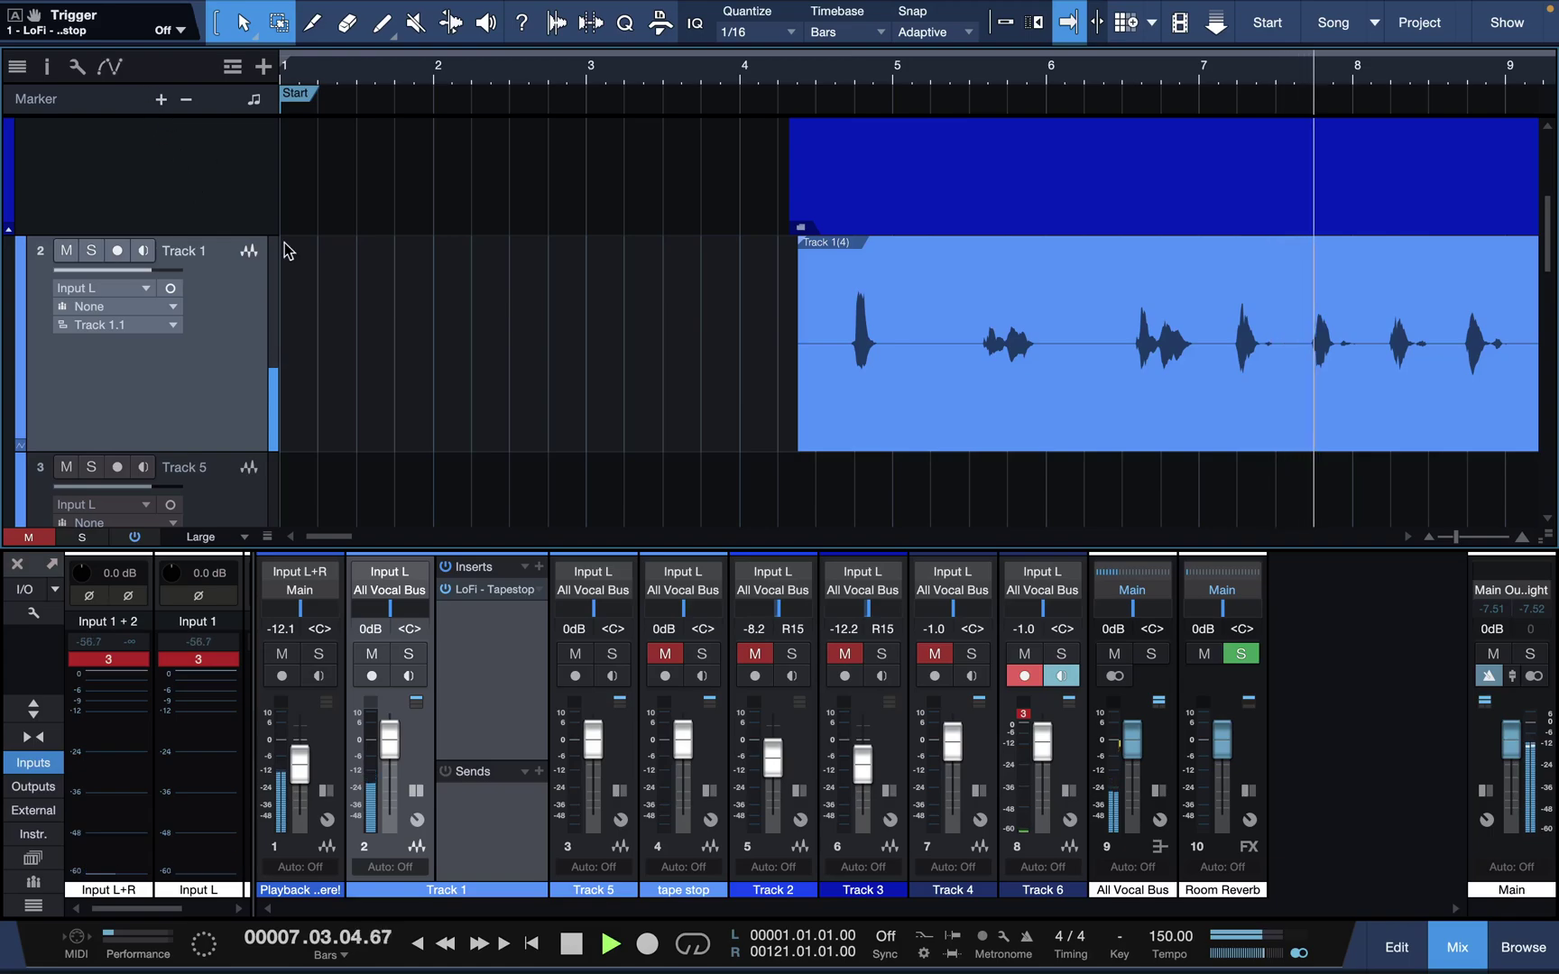
pyautogui.press('w')
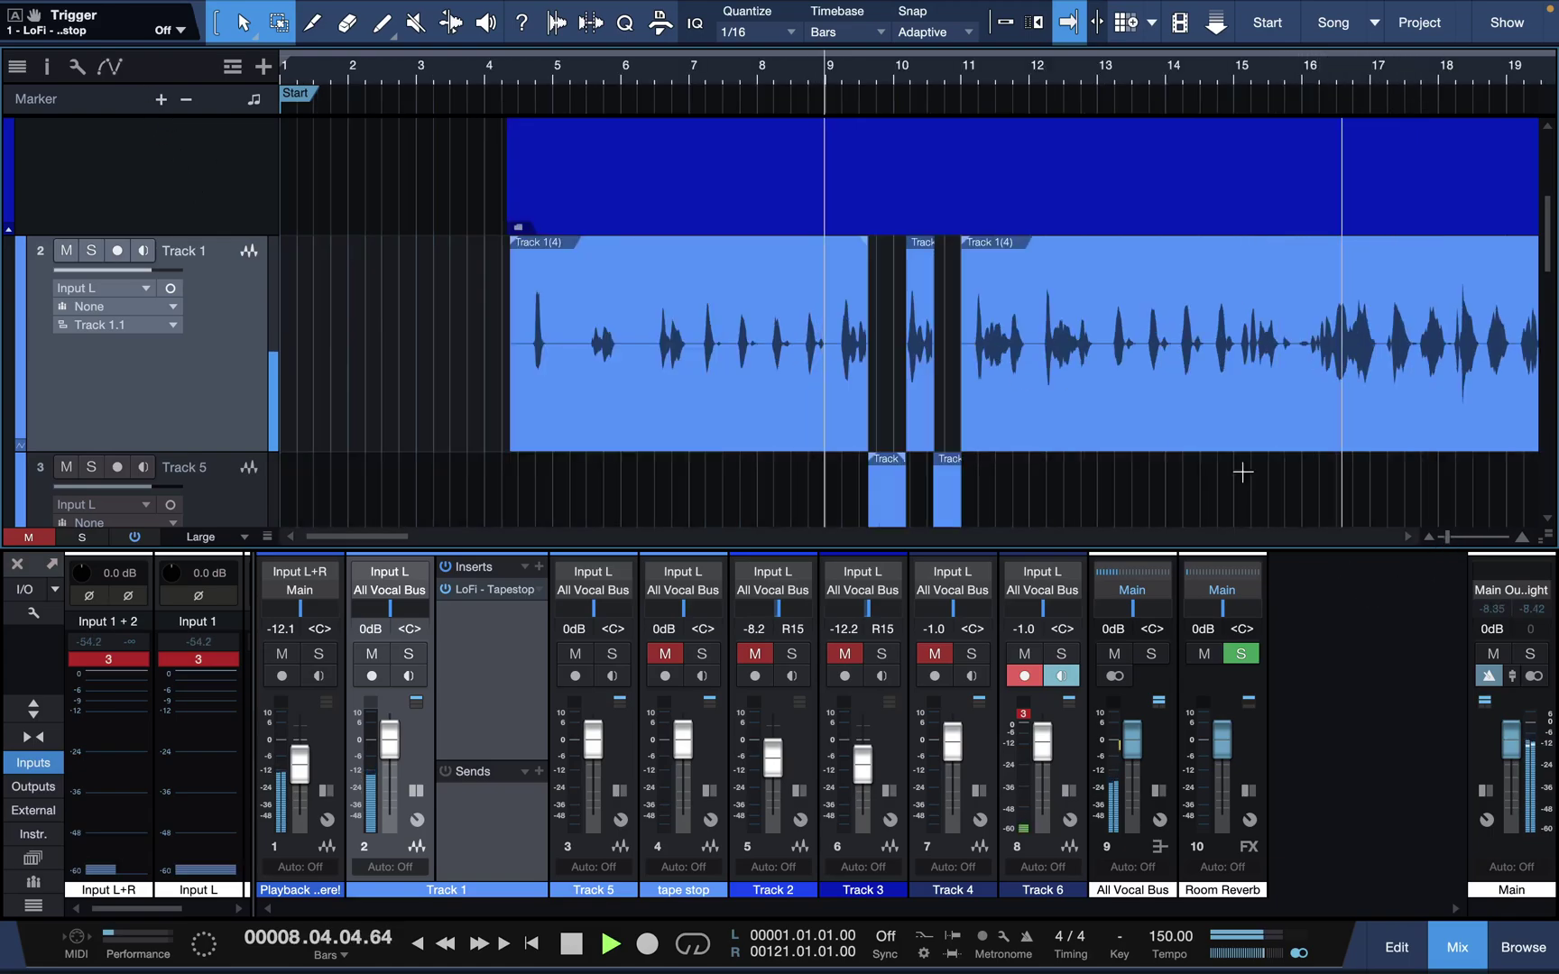
pyautogui.hscroll(3, 1140, 424)
pyautogui.scroll(-3, 923, 406)
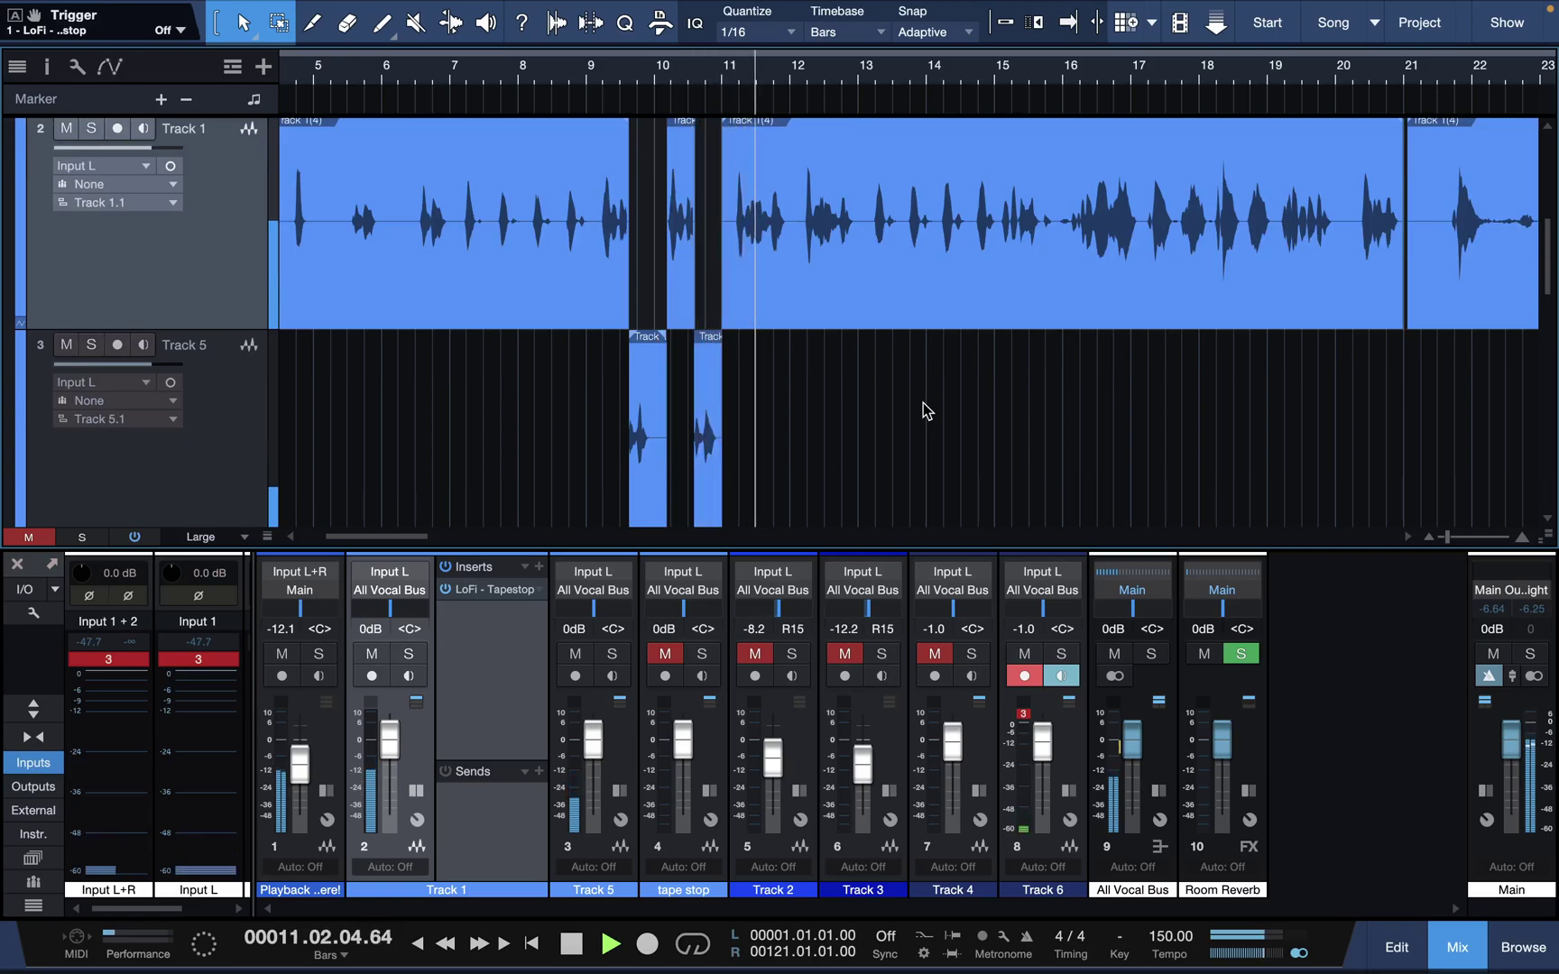
# Step: Stop playback, select Track 5, and show the track automation again
pyautogui.press('space')
pyautogui.press('f')
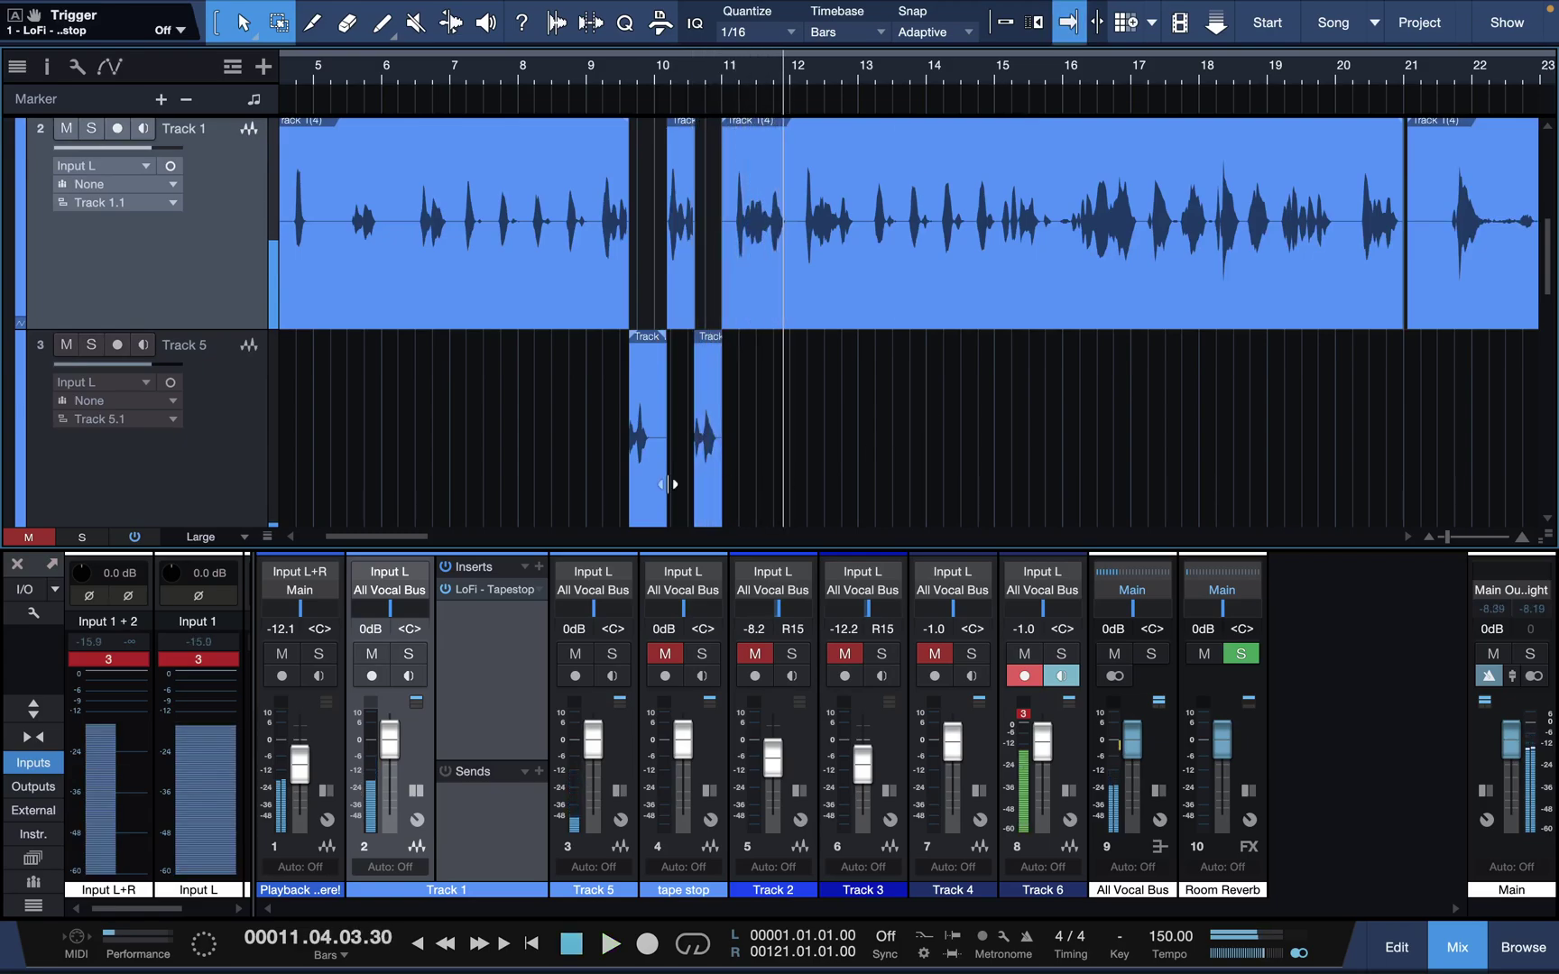
pyautogui.click(212, 469)
pyautogui.click(109, 66)
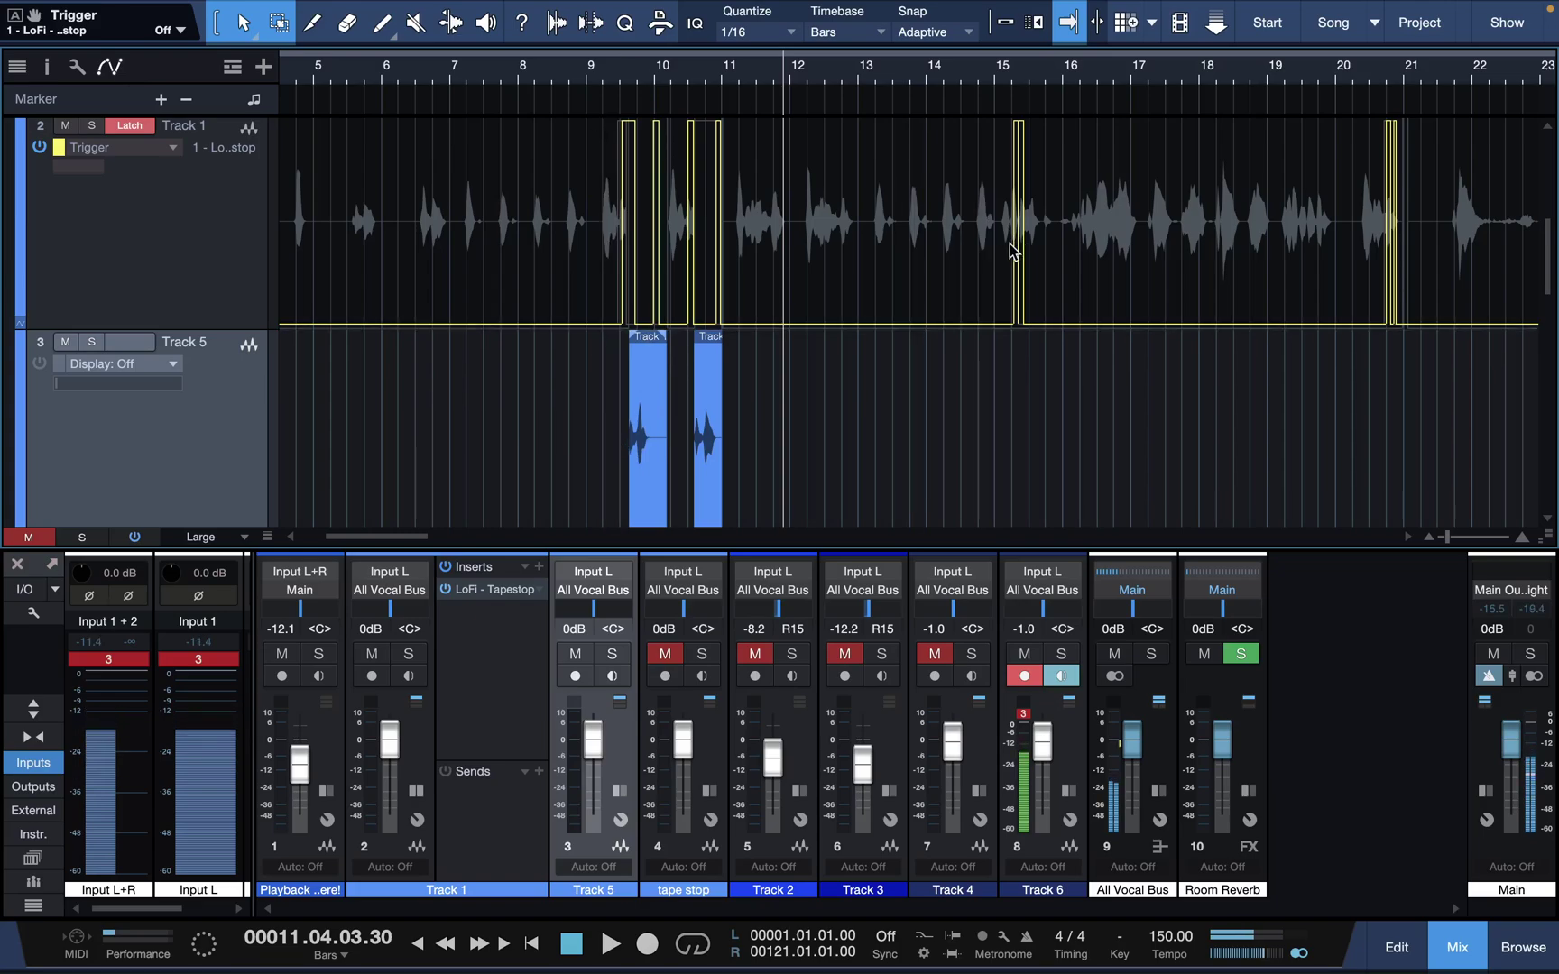
# Step: Play back the automated tape stops around bars 9 to 11 and continue listening through bar 18
pyautogui.press('space')
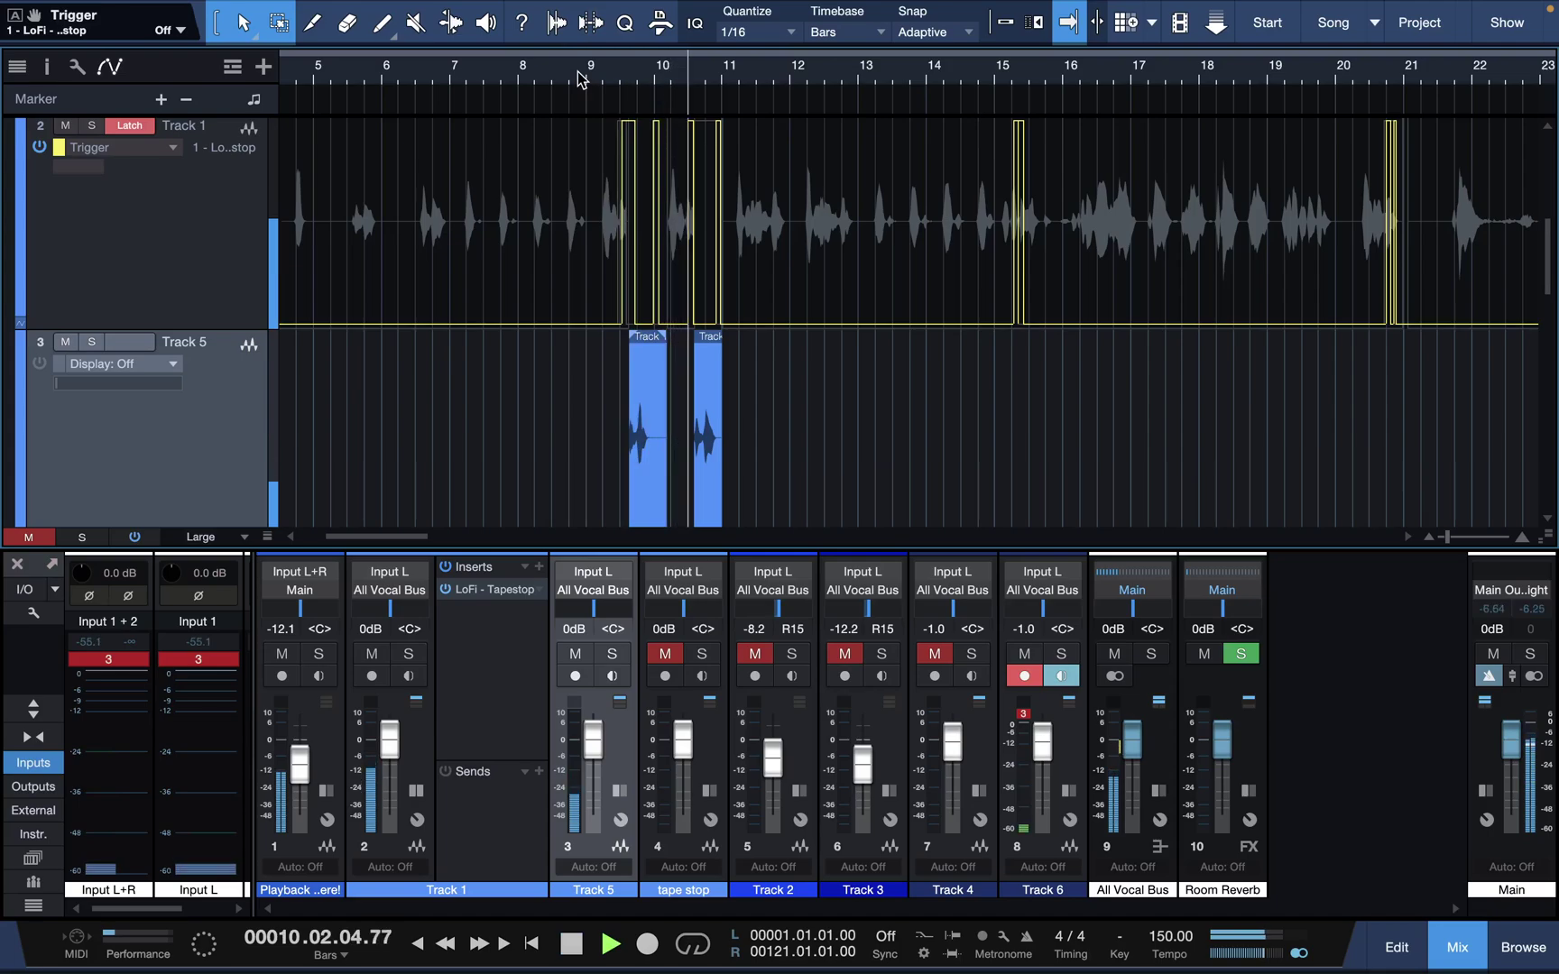
pyautogui.press('space')
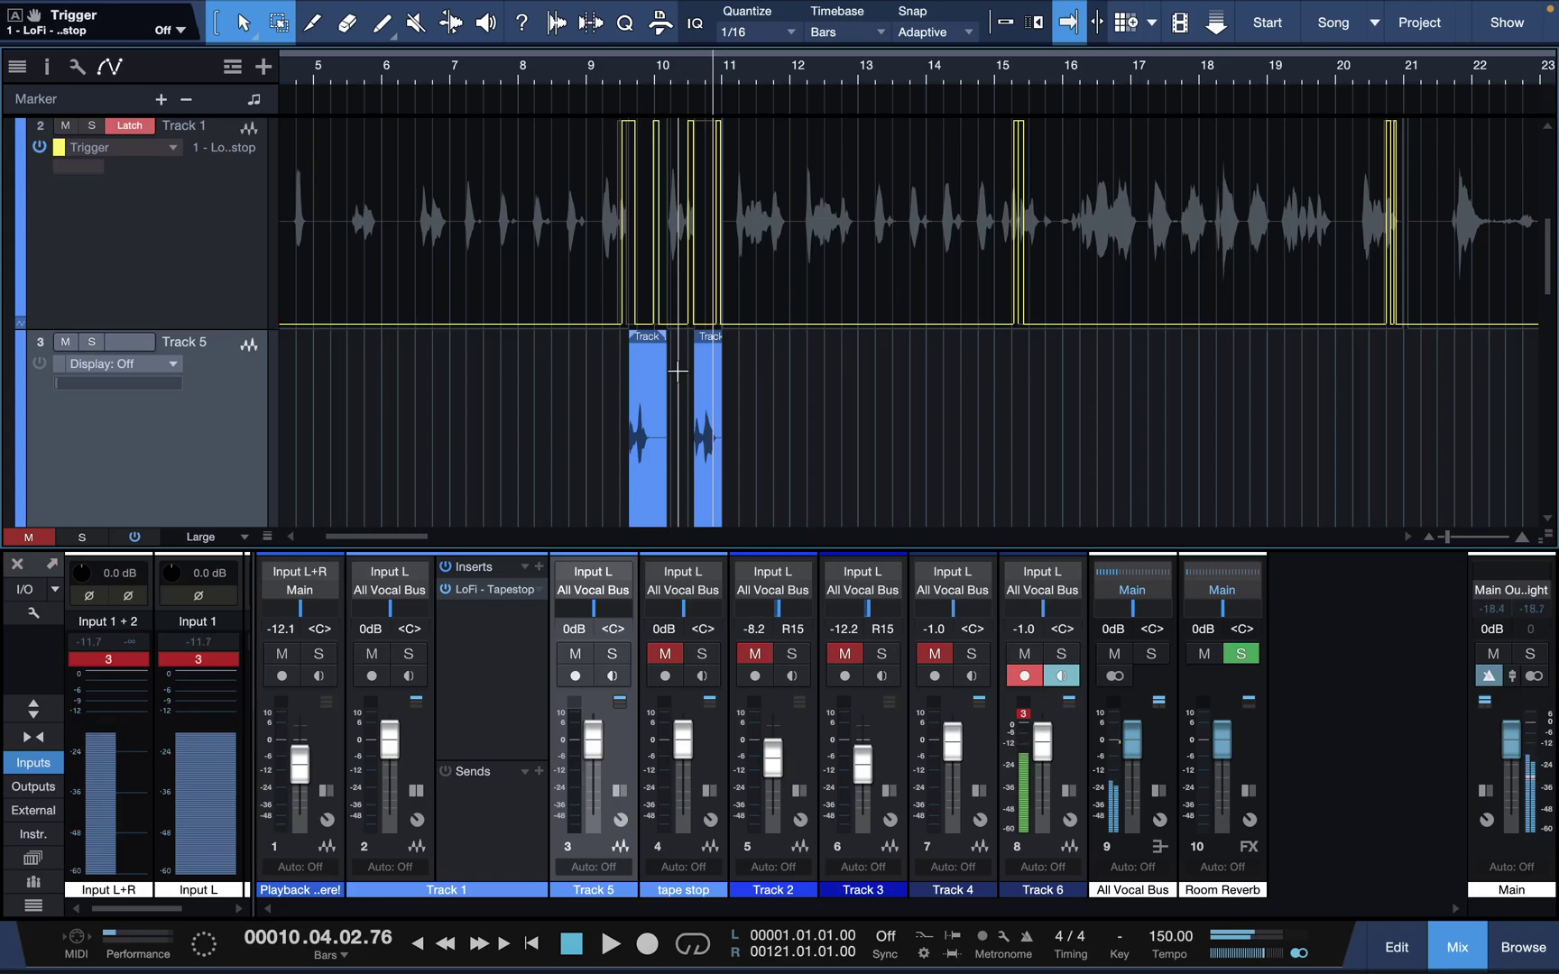
pyautogui.press('space')
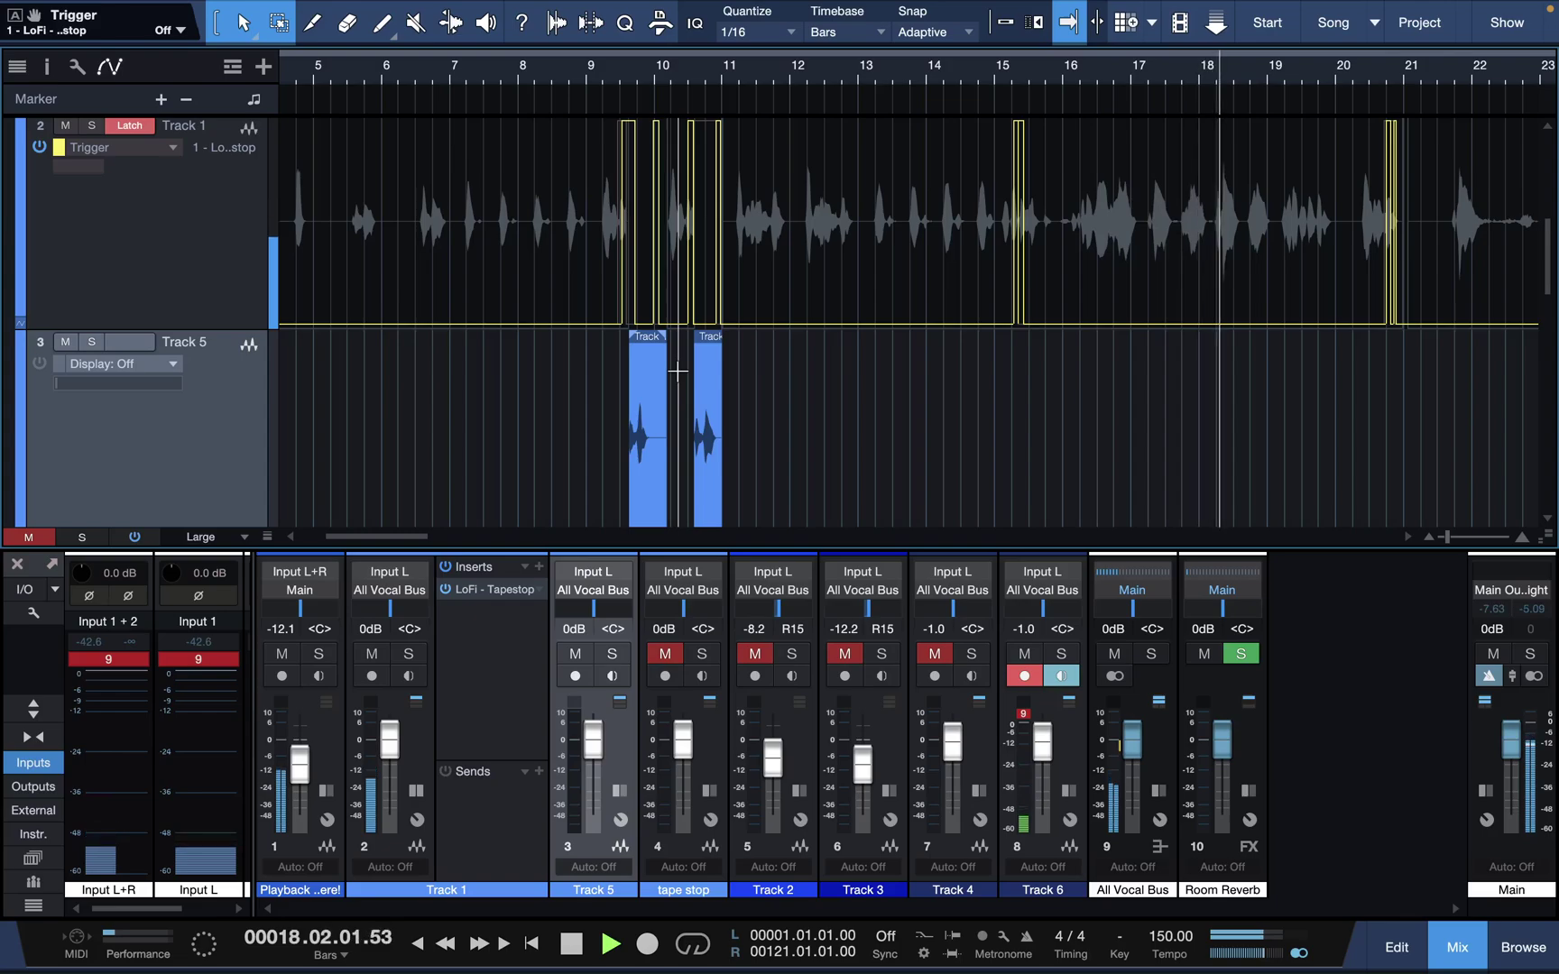
pyautogui.press('space')
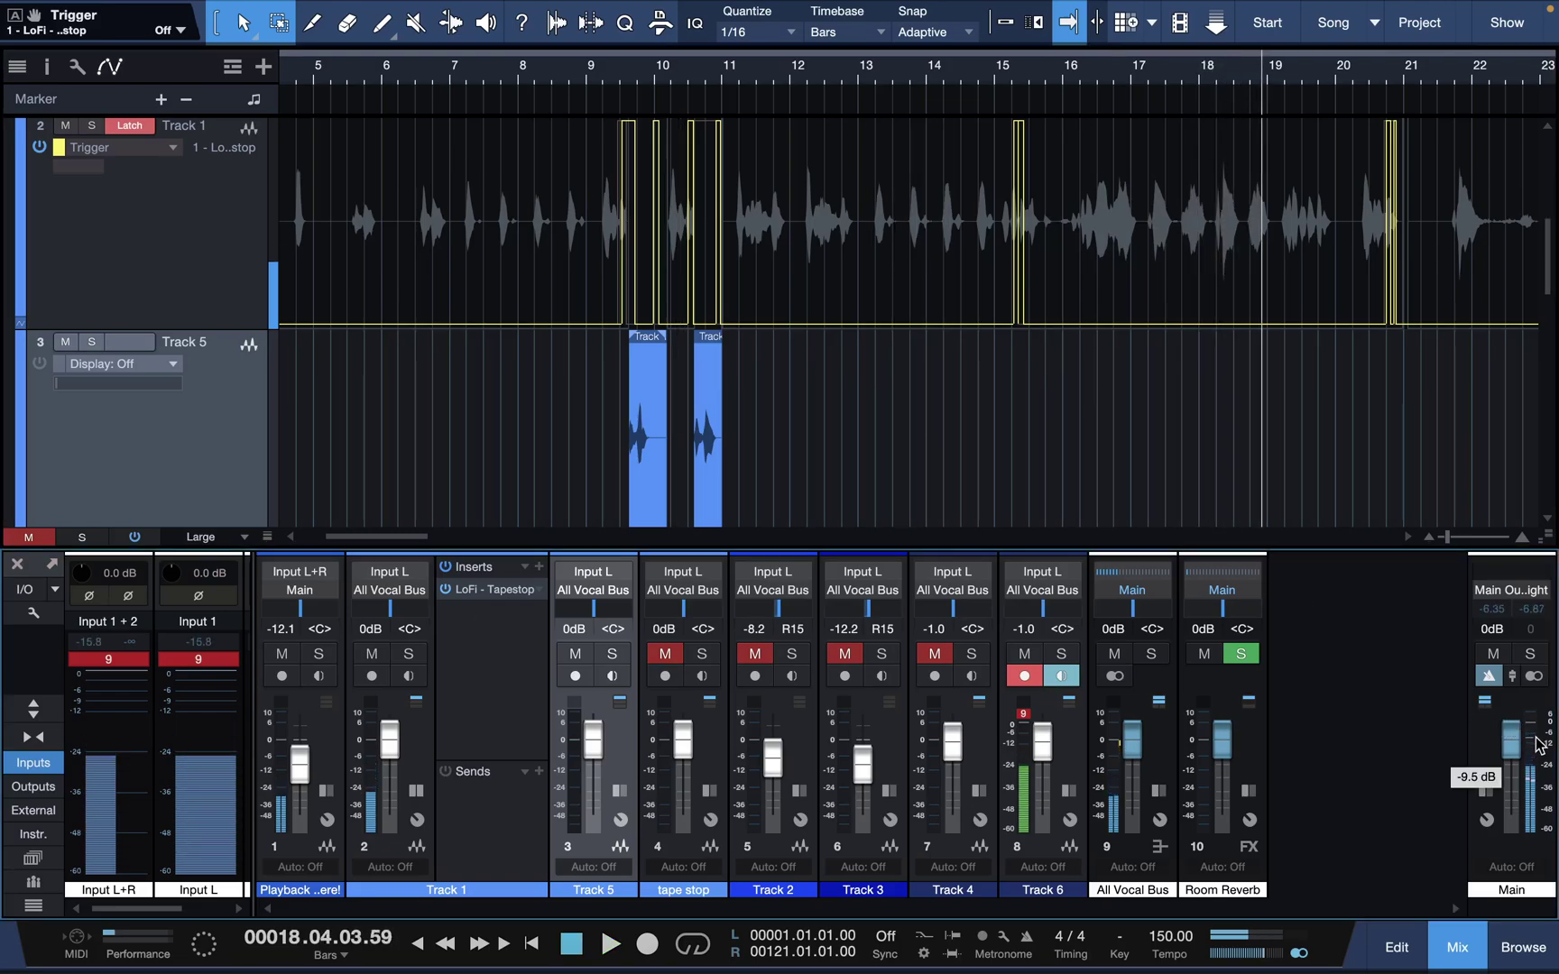
# Step: Expand the Main output channel's inserts and play through the tape stops in bars 20 to 24, replaying from bar 22
pyautogui.click(1516, 718)
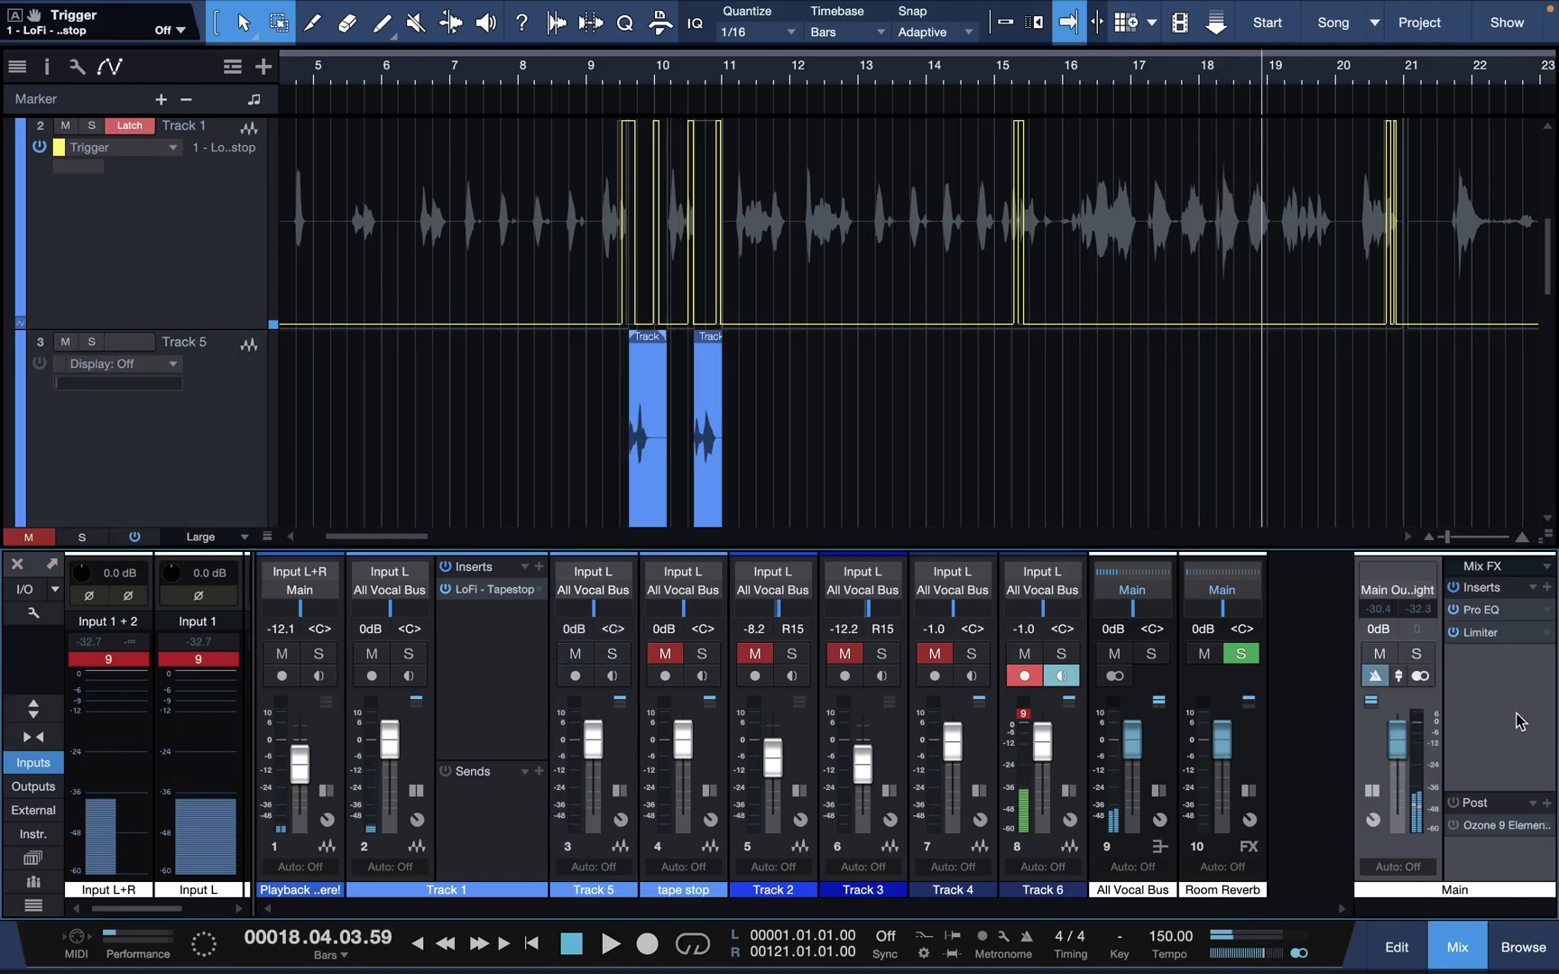
pyautogui.press('space')
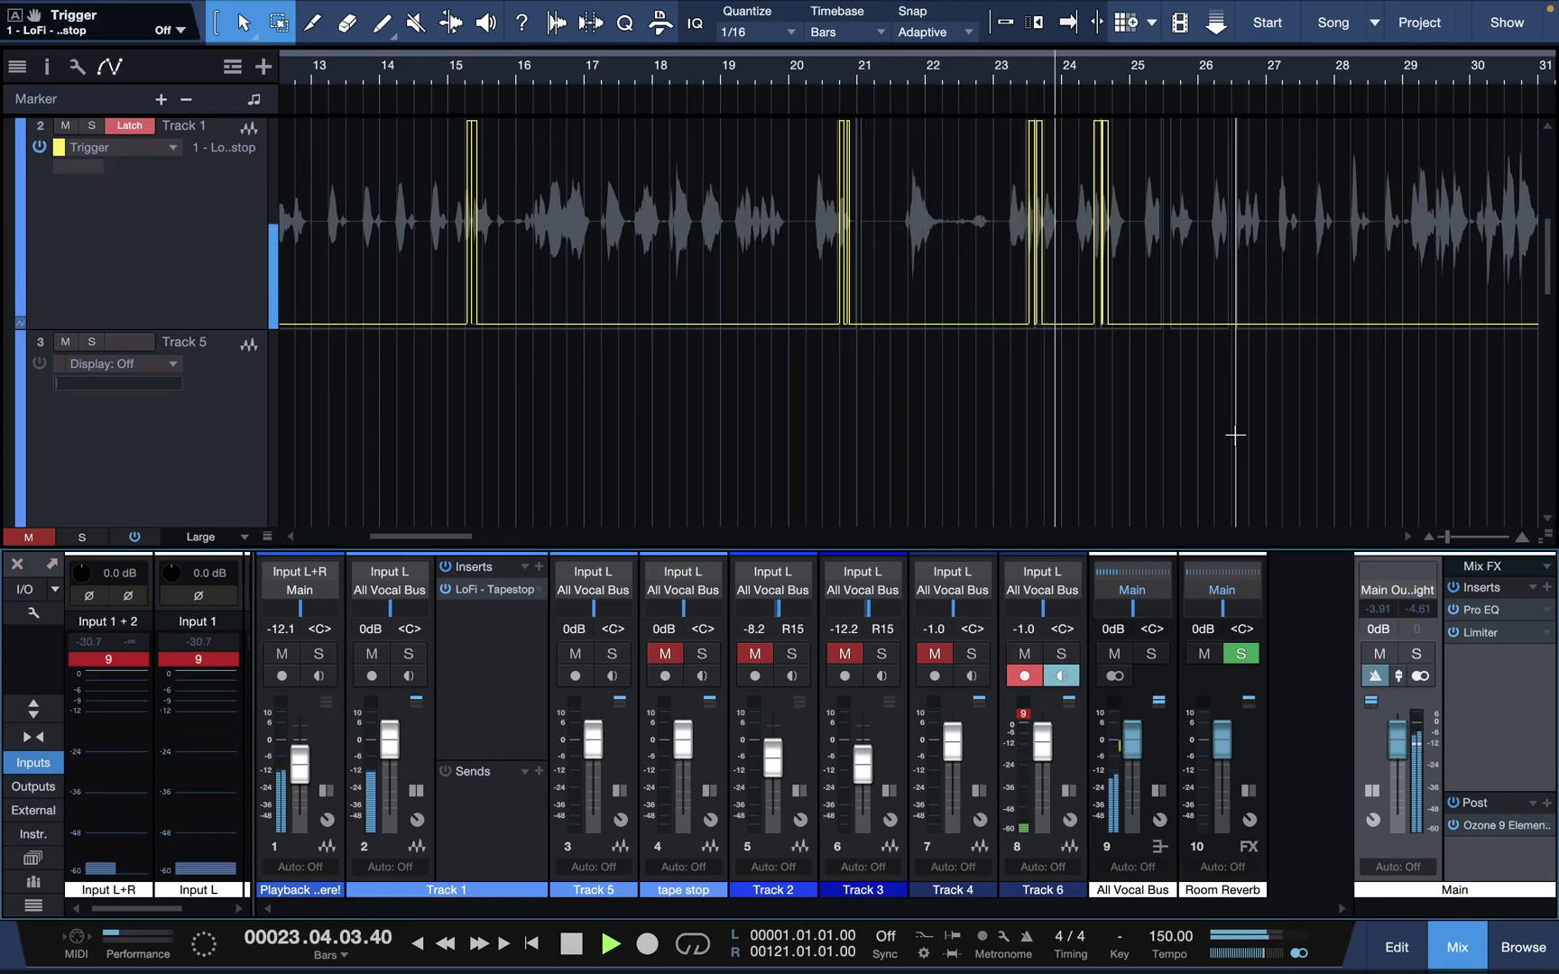
pyautogui.press('space')
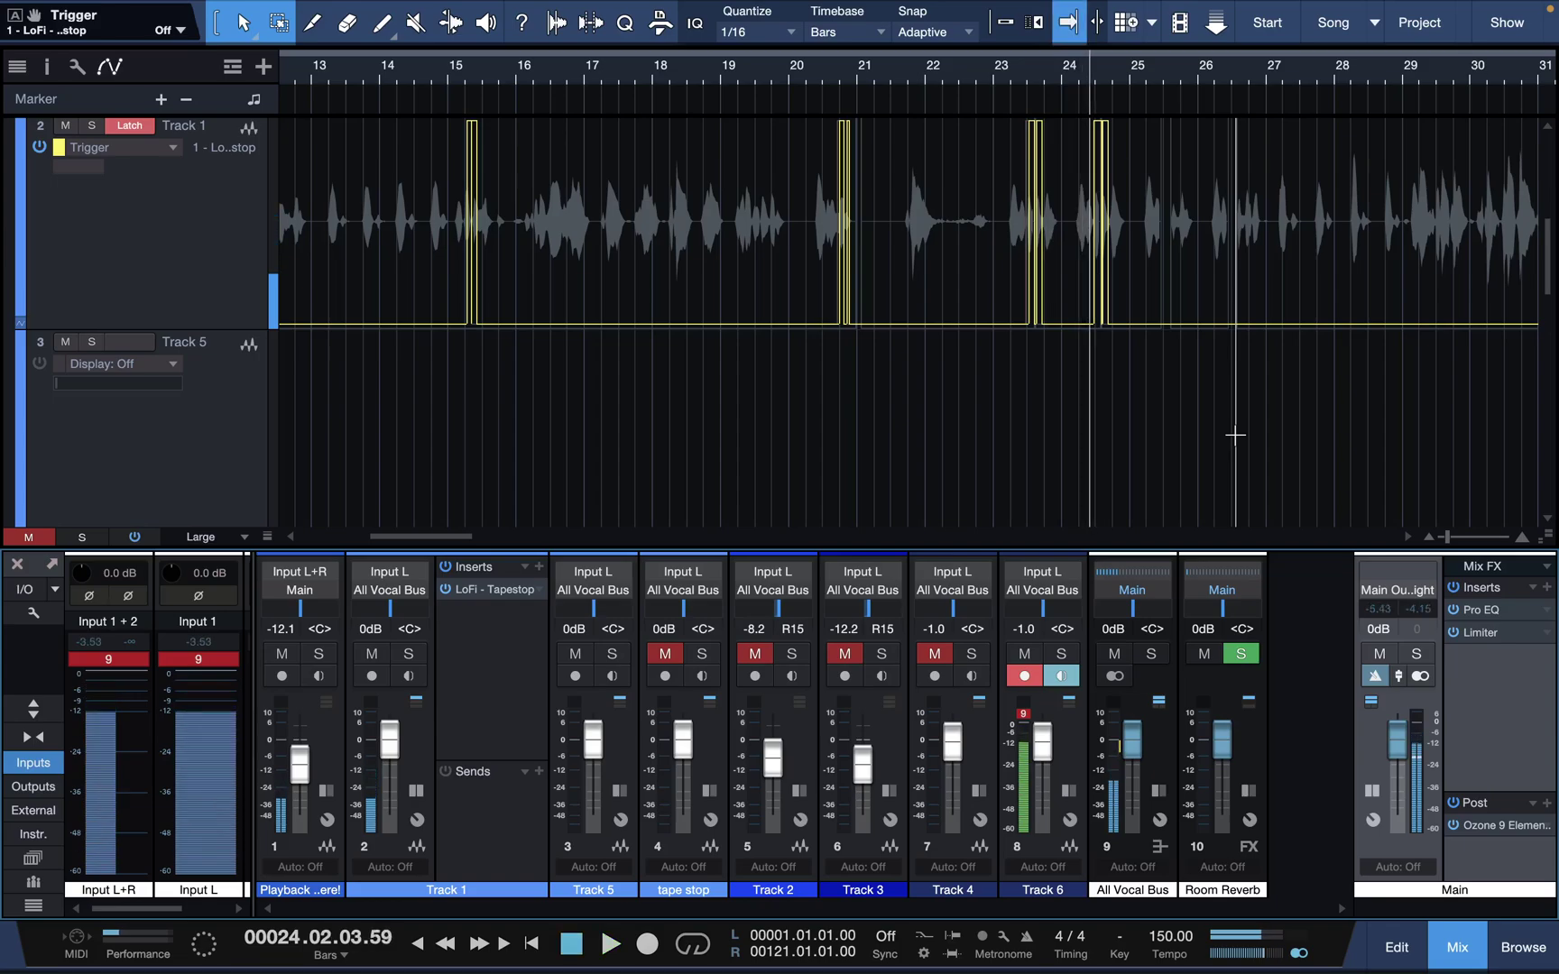
pyautogui.click(948, 80)
pyautogui.press('space')
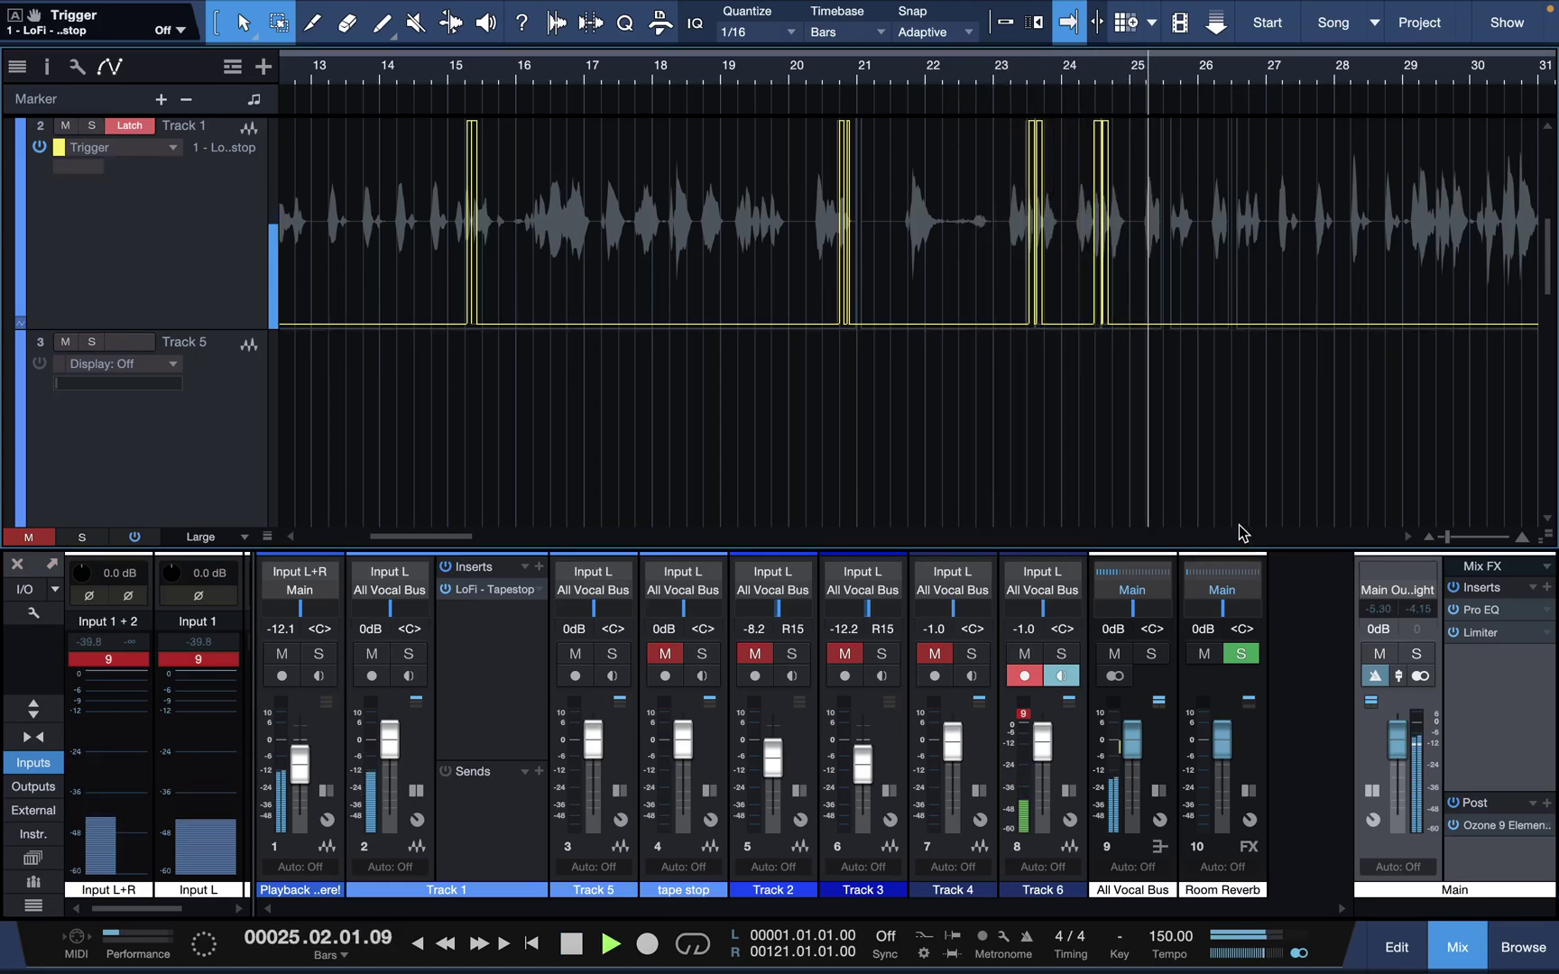
pyautogui.press('space')
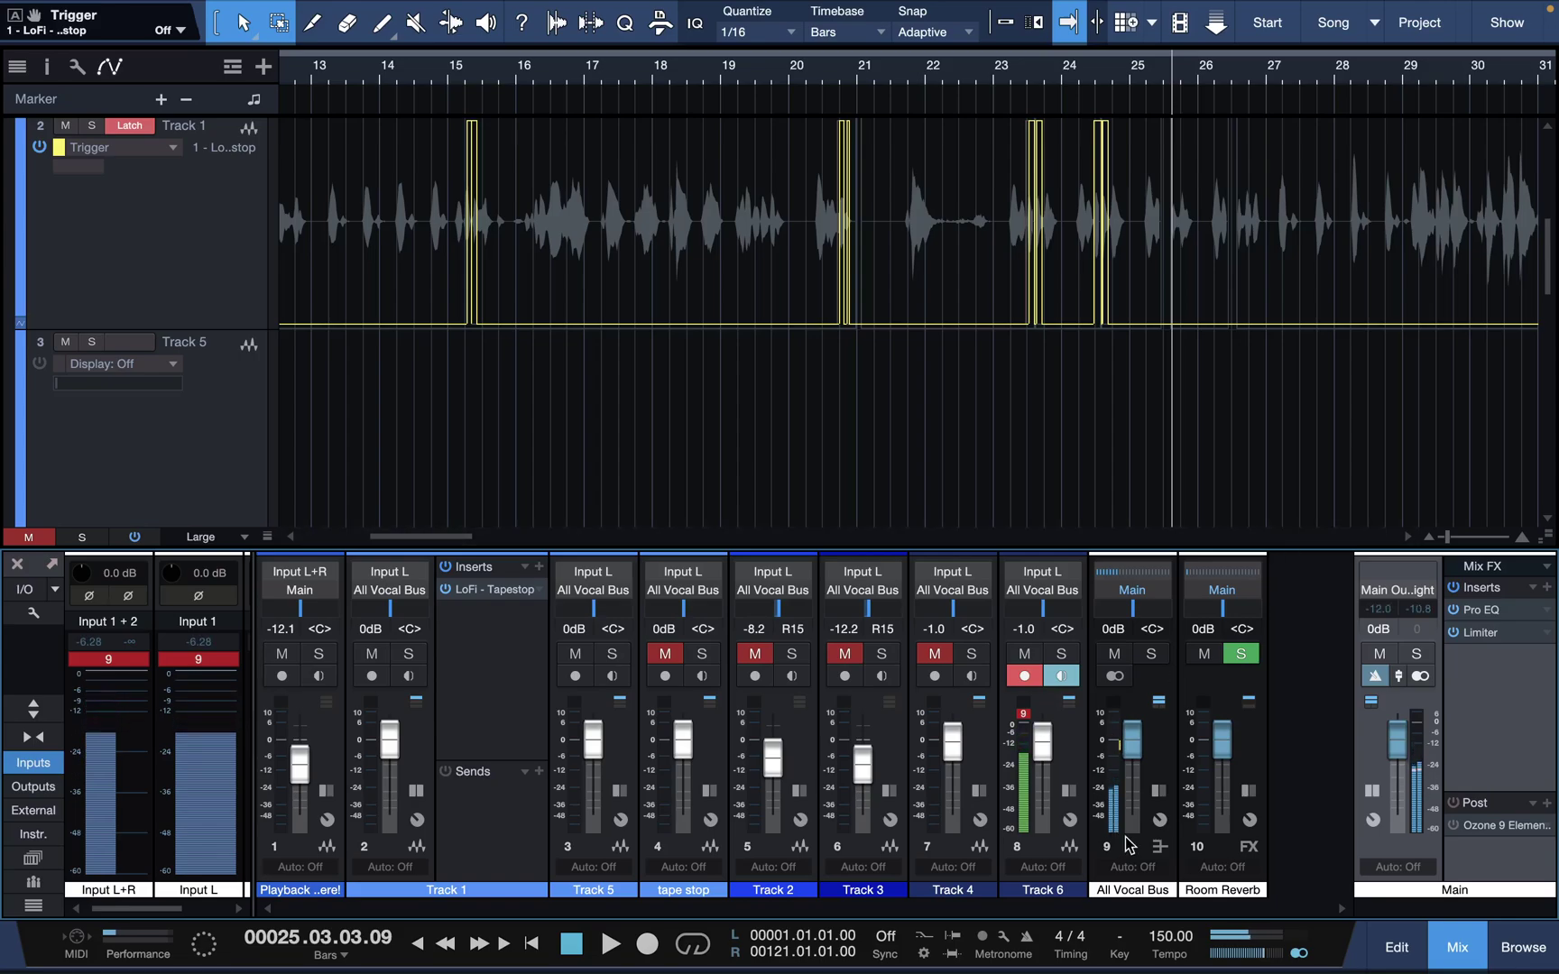
# Step: Review the Spread insert on the All Vocal Bus and the first pages of its owner's manual, and close the plug-in window
pyautogui.doubleClick(1162, 763)
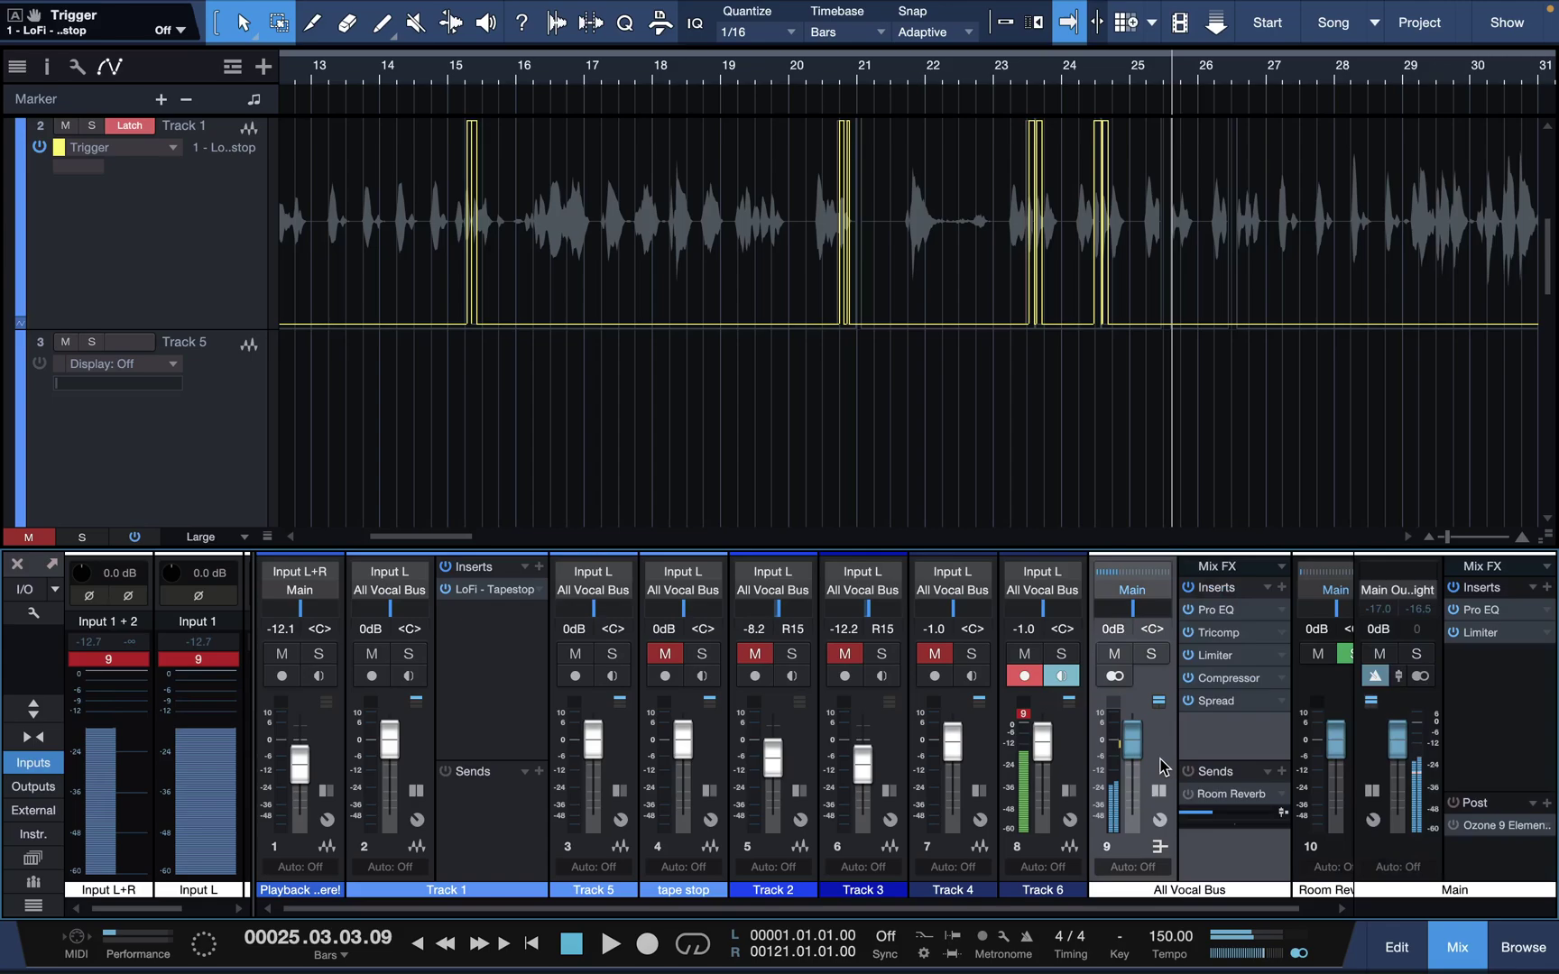
pyautogui.click(1225, 705)
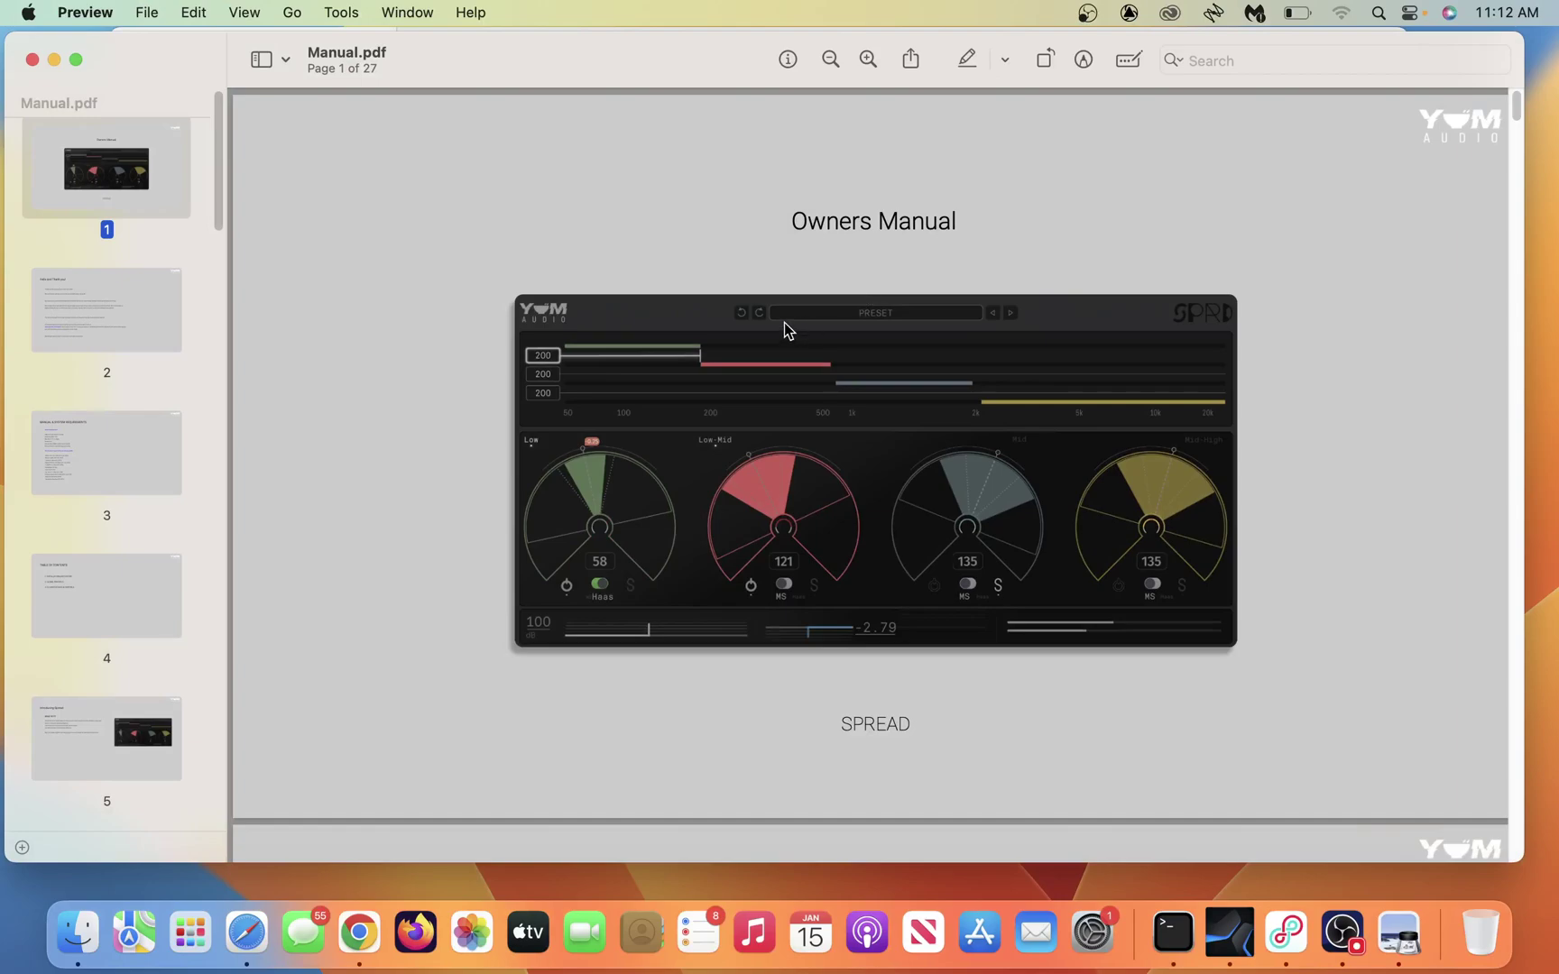
pyautogui.click(81, 311)
pyautogui.click(100, 483)
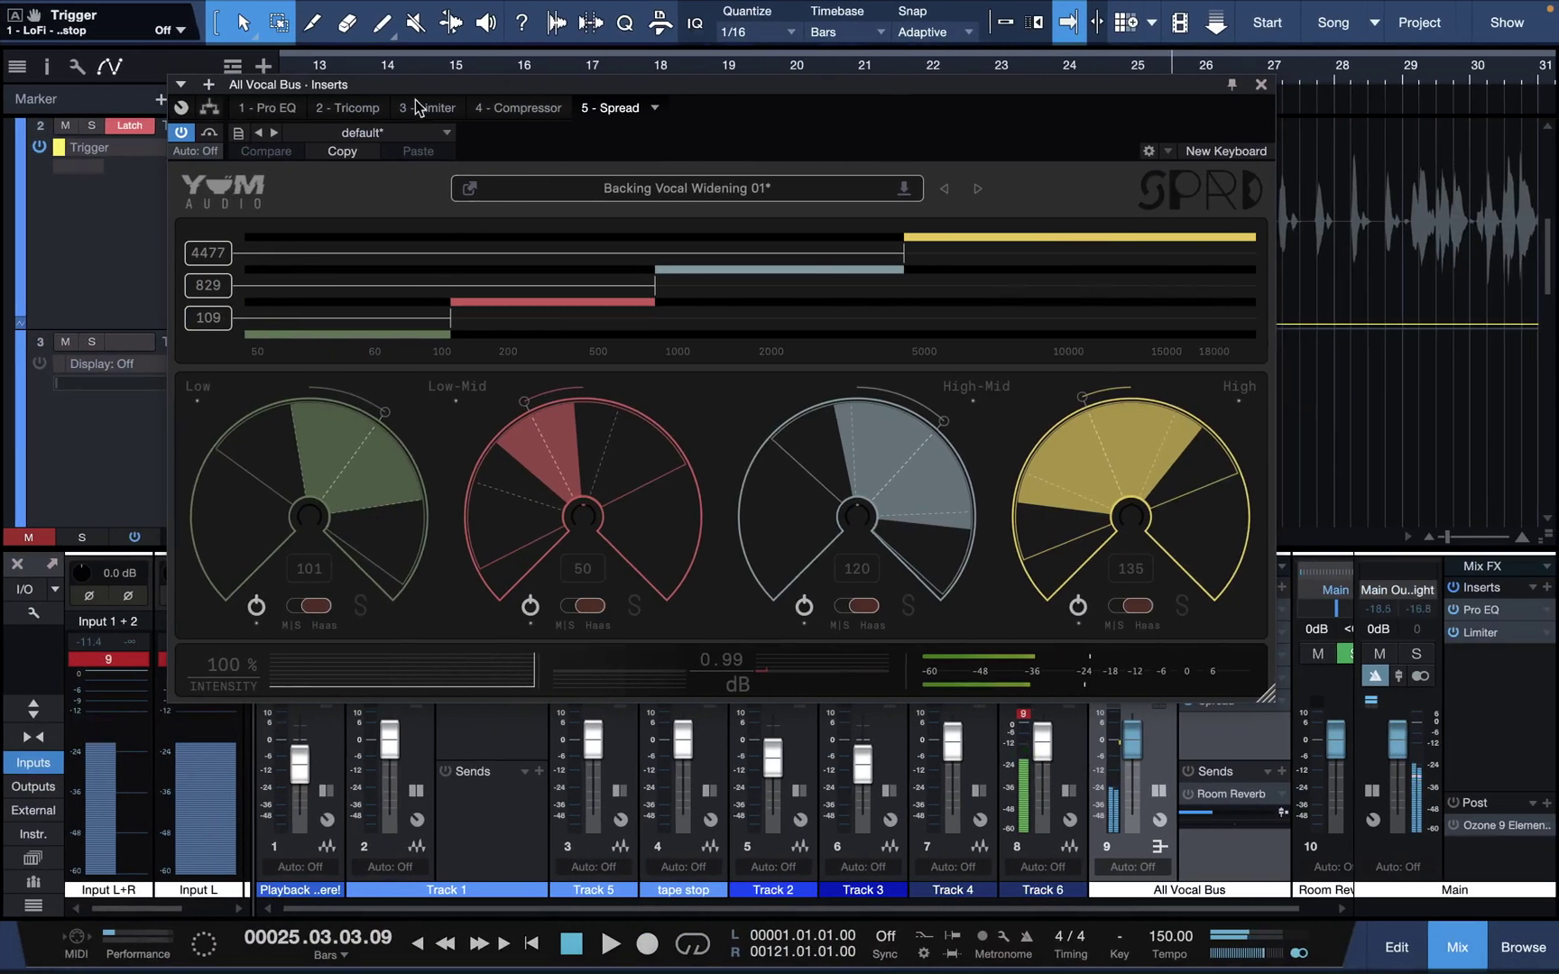
pyautogui.click(347, 108)
pyautogui.click(1019, 84)
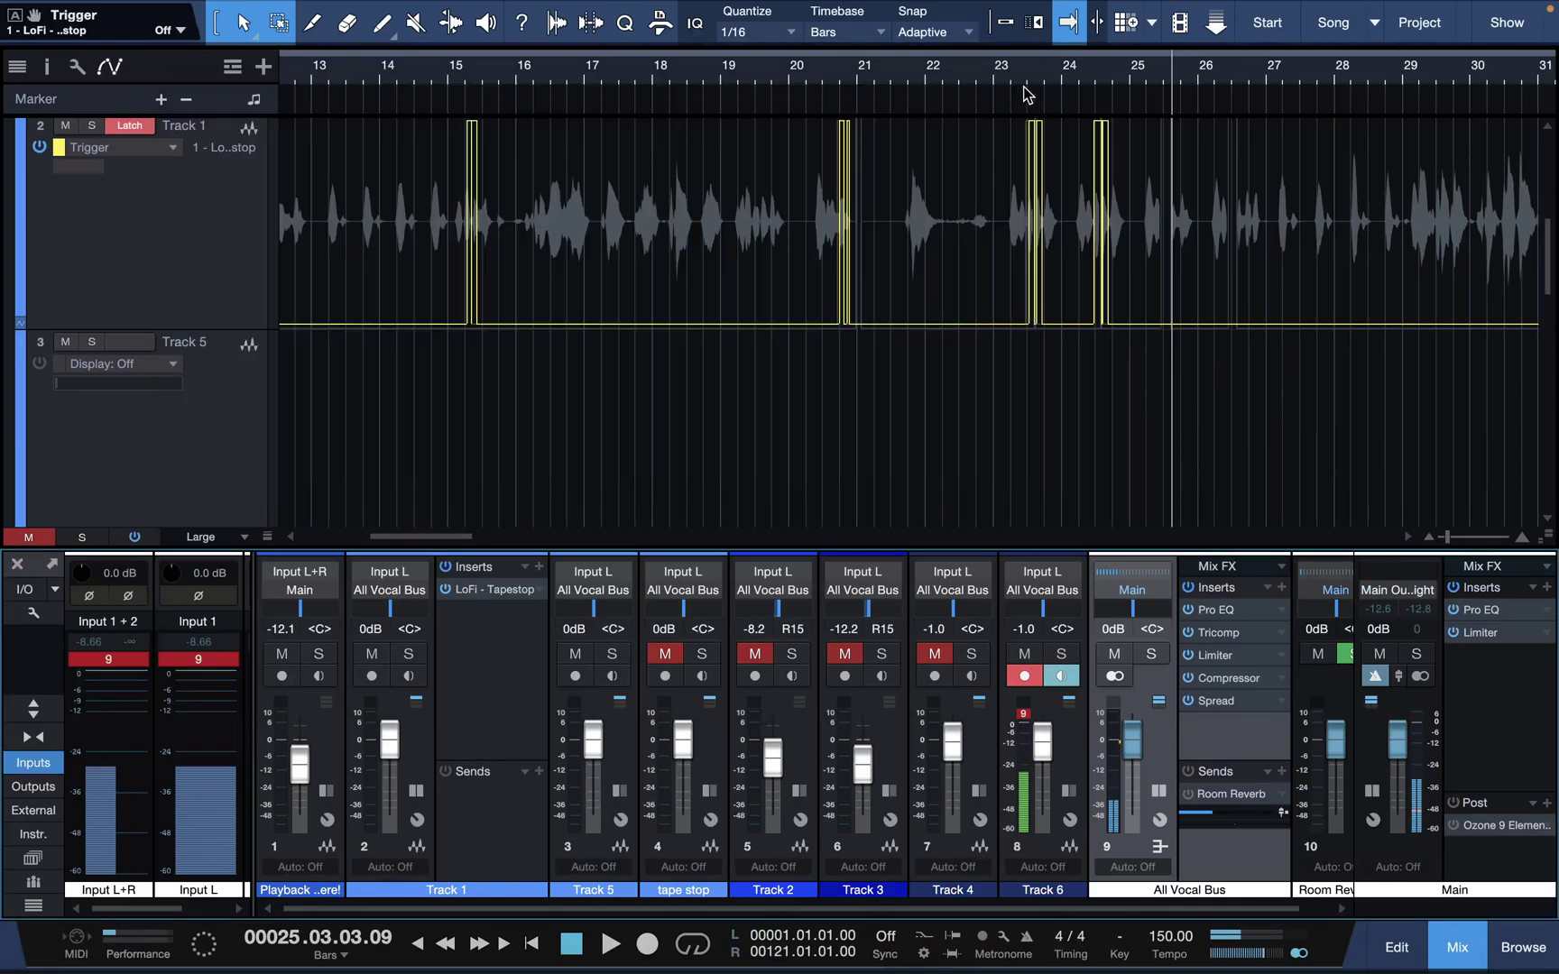
# Step: Open the owner's manual from the LoFi - Tapestop insert on Track 1 and read its introduction, contents and installation pages
pyautogui.doubleClick(480, 589)
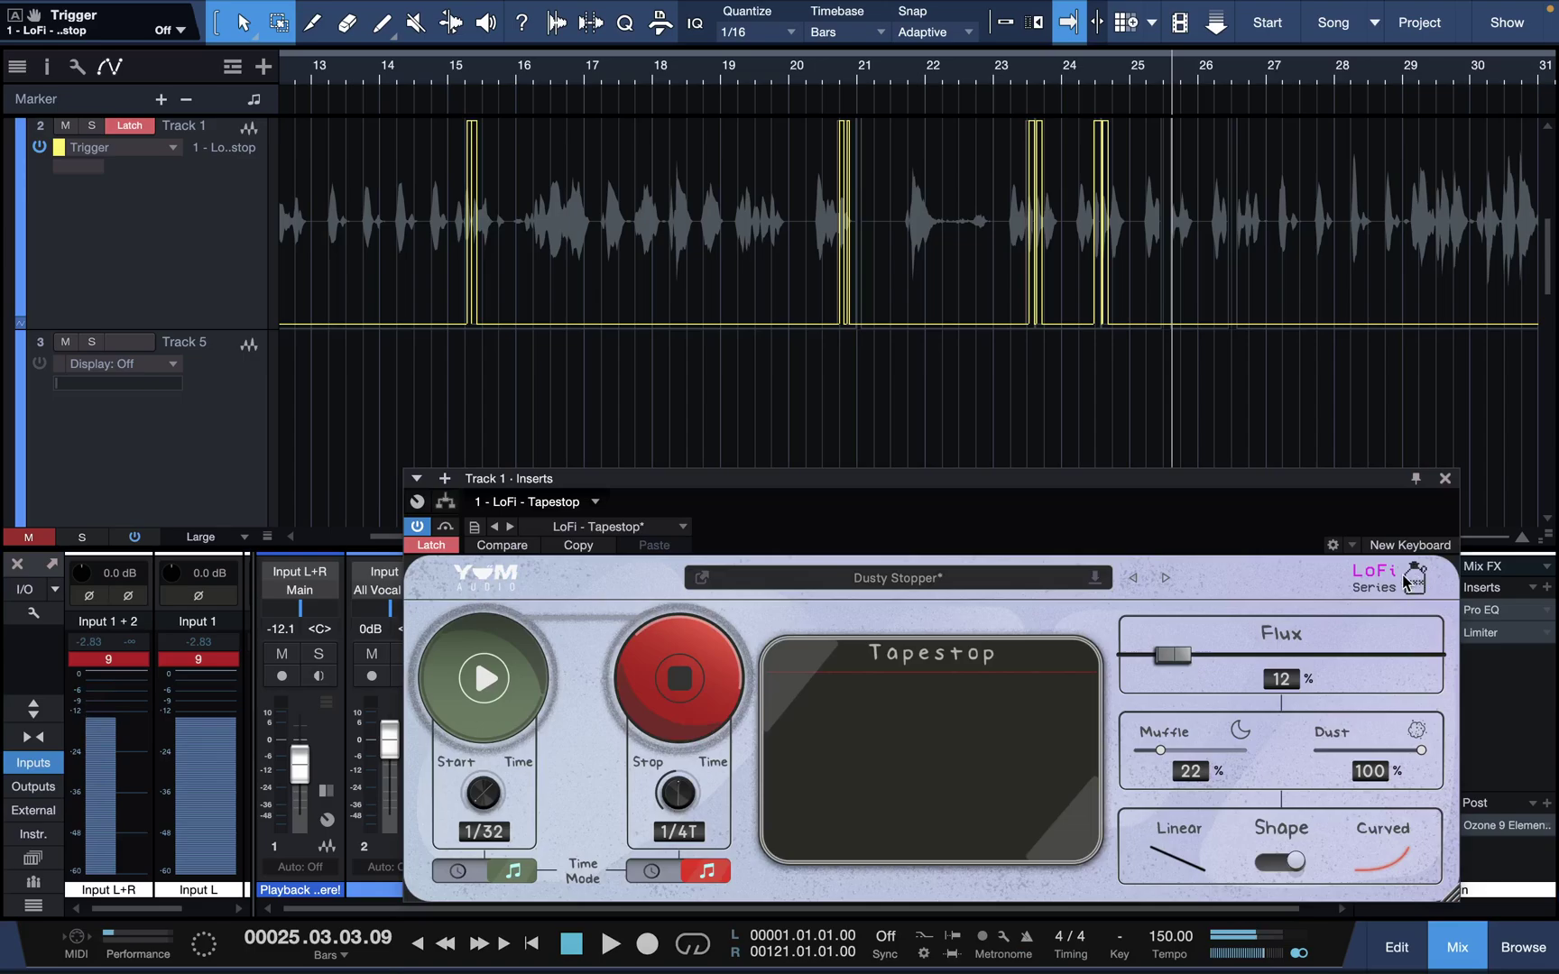
pyautogui.click(1399, 579)
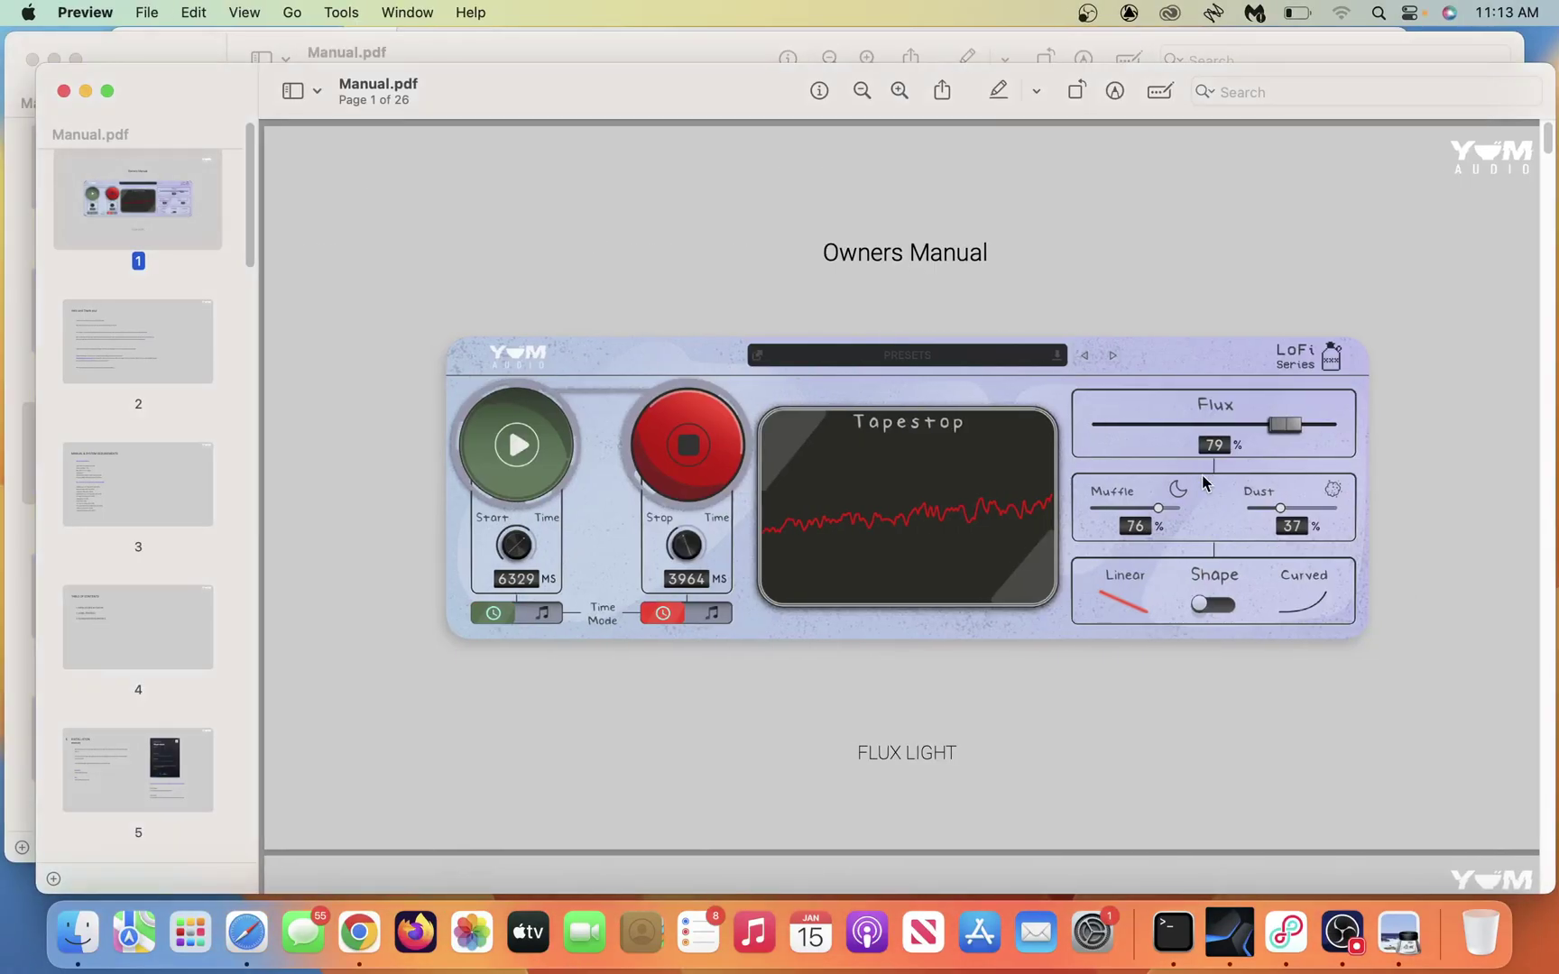
pyautogui.click(172, 338)
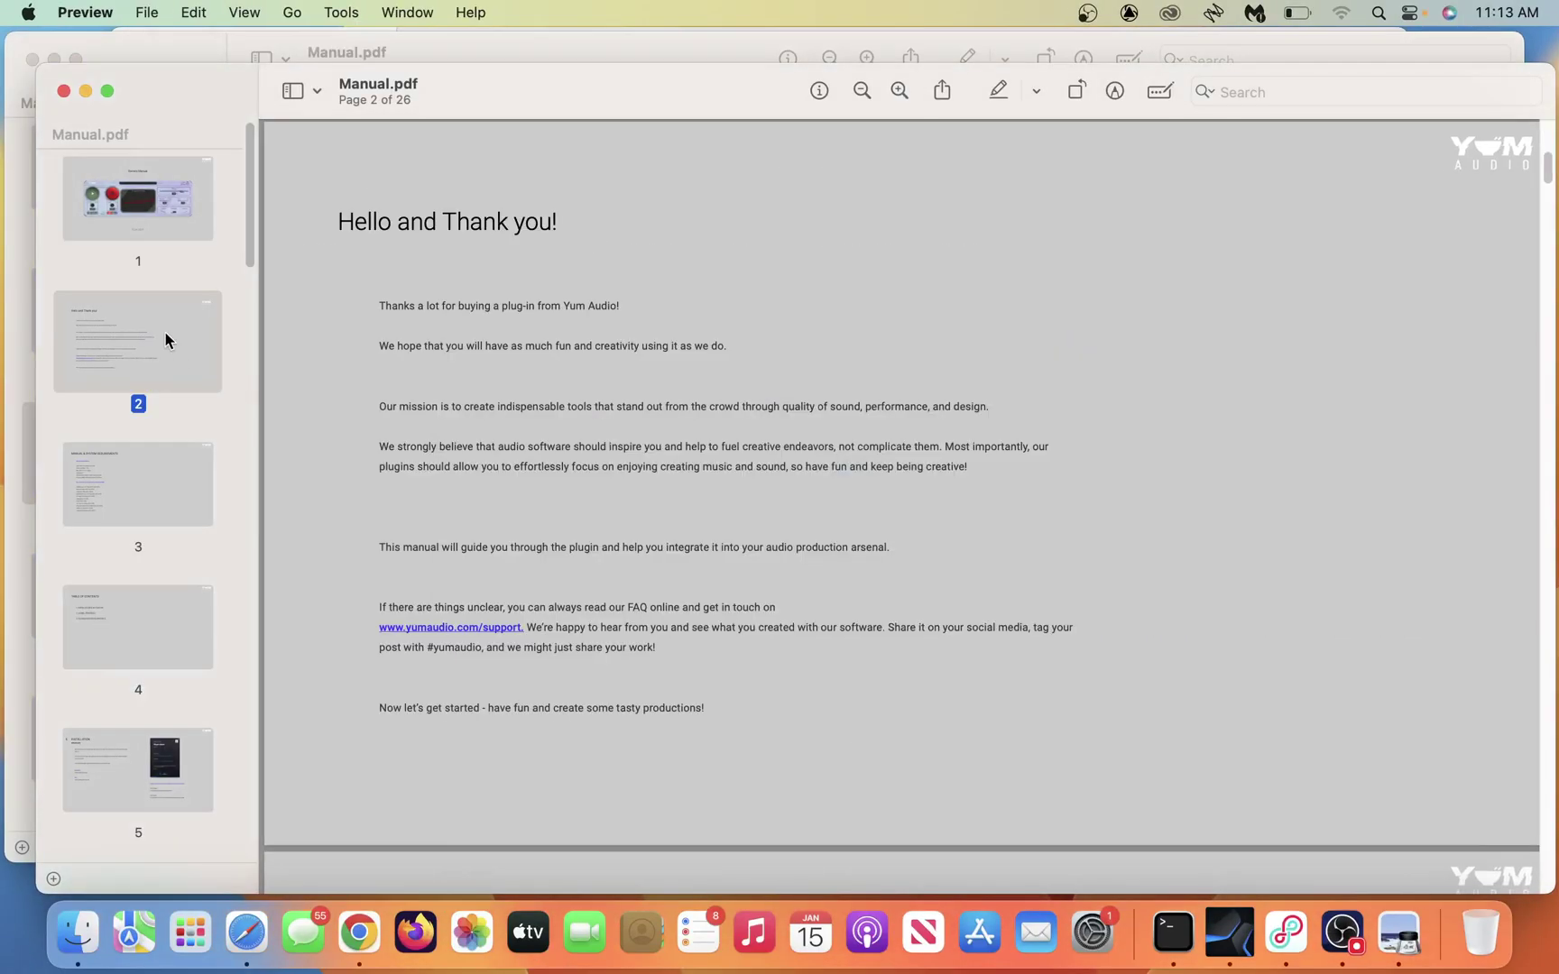
pyautogui.click(152, 466)
pyautogui.scroll(-2, 208, 567)
pyautogui.click(195, 564)
pyautogui.scroll(-3, 181, 595)
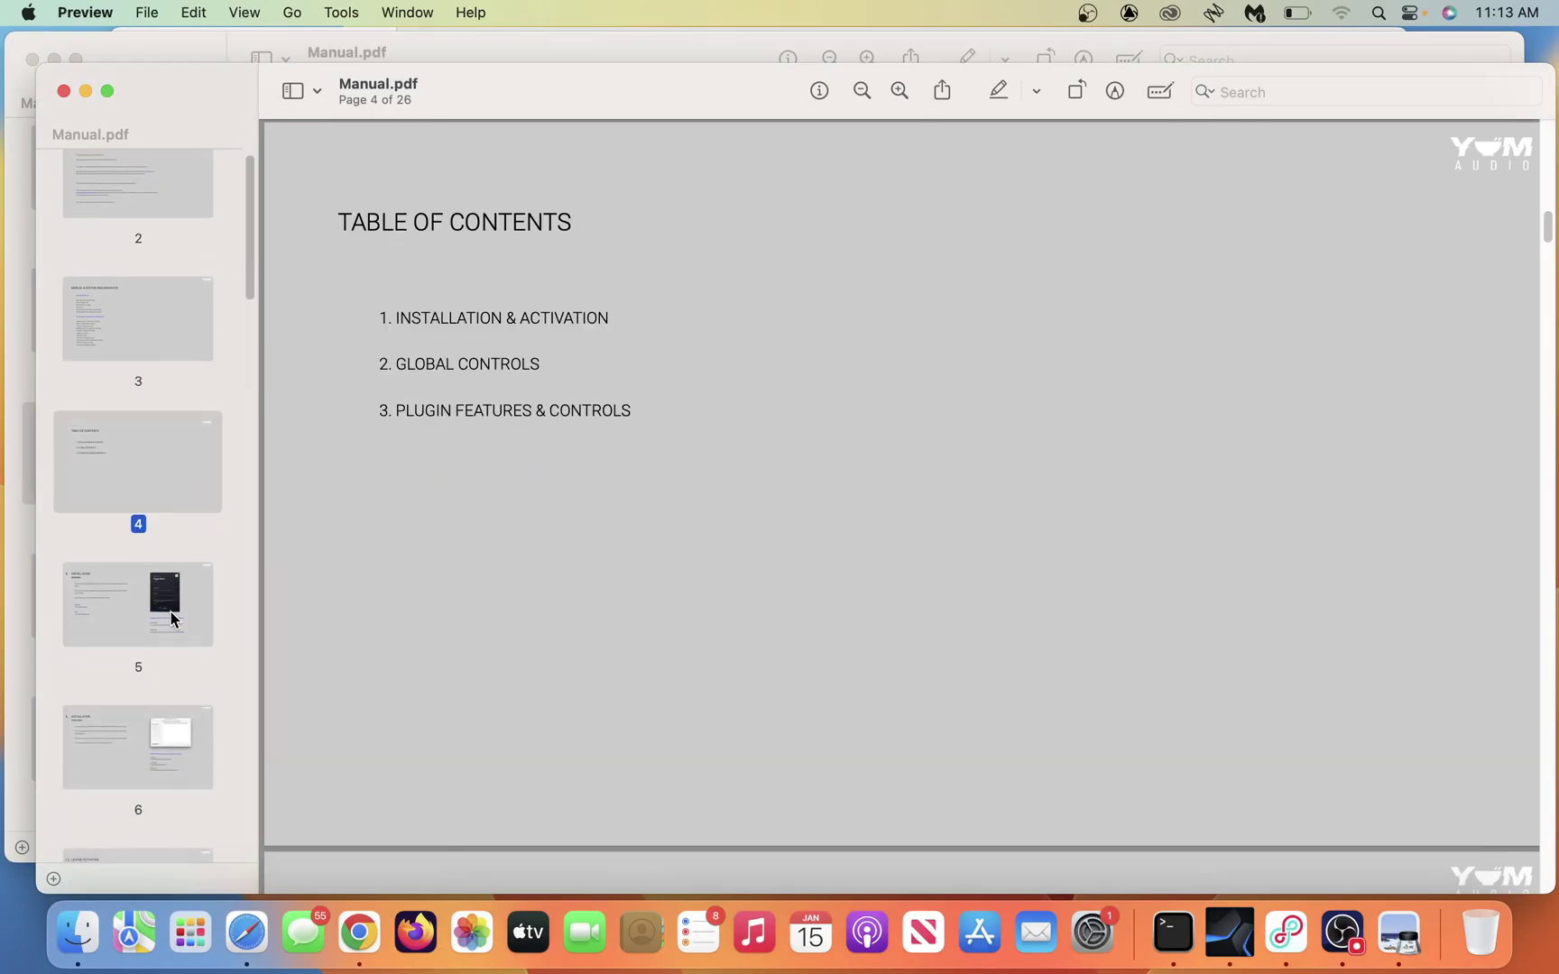
pyautogui.click(172, 618)
pyautogui.scroll(-2, 148, 614)
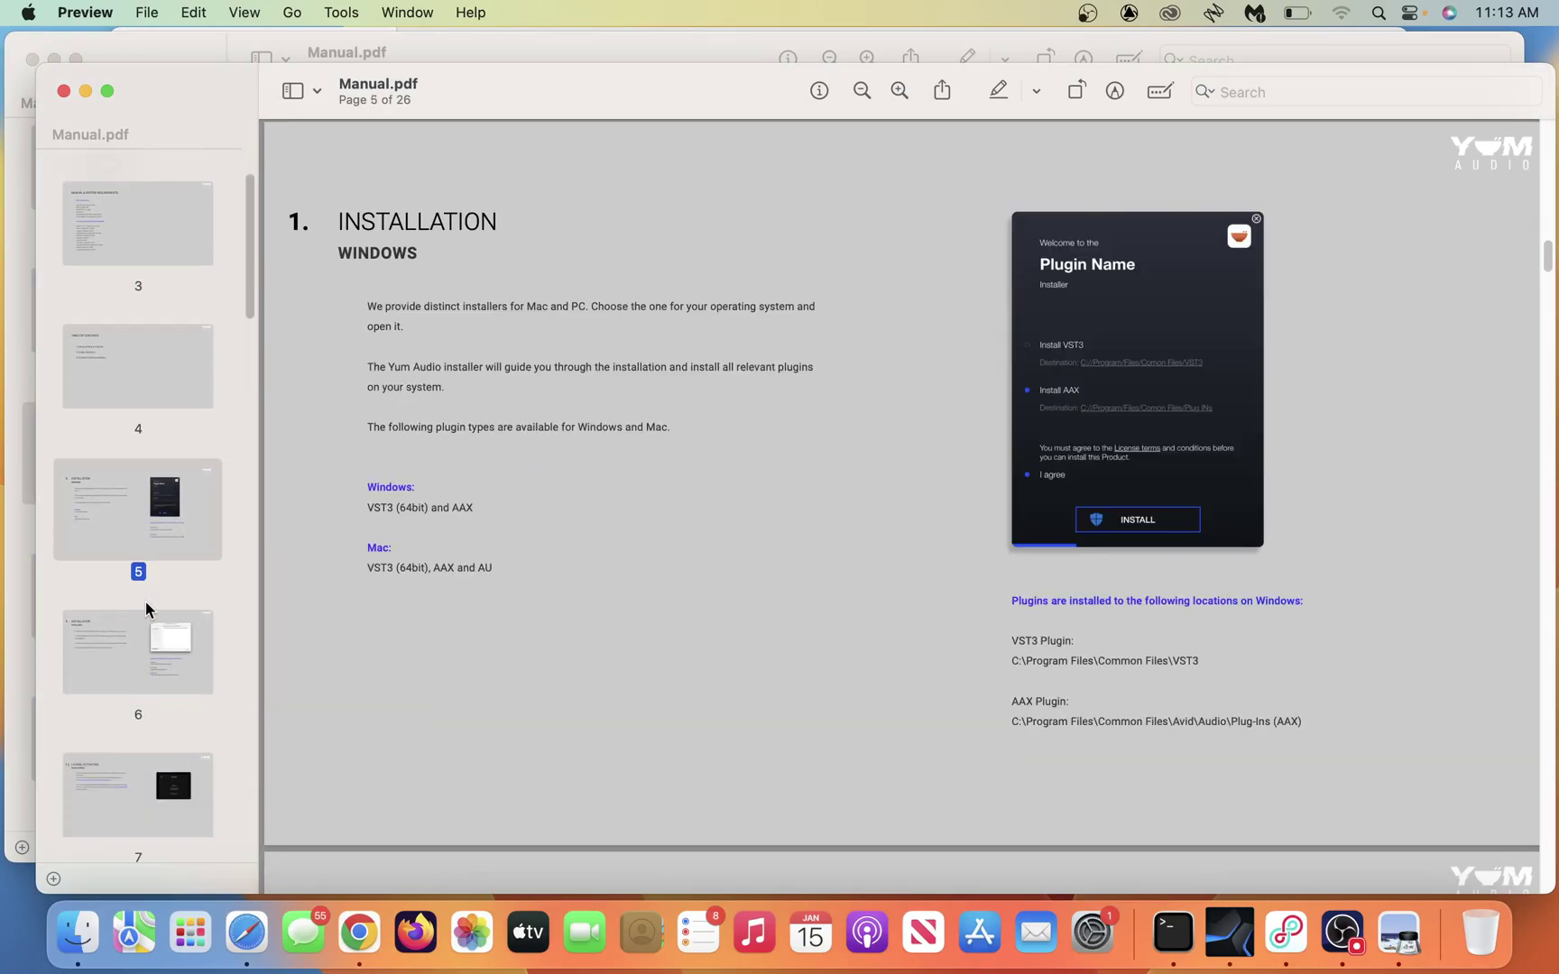
pyautogui.click(151, 651)
pyautogui.scroll(-2, 150, 649)
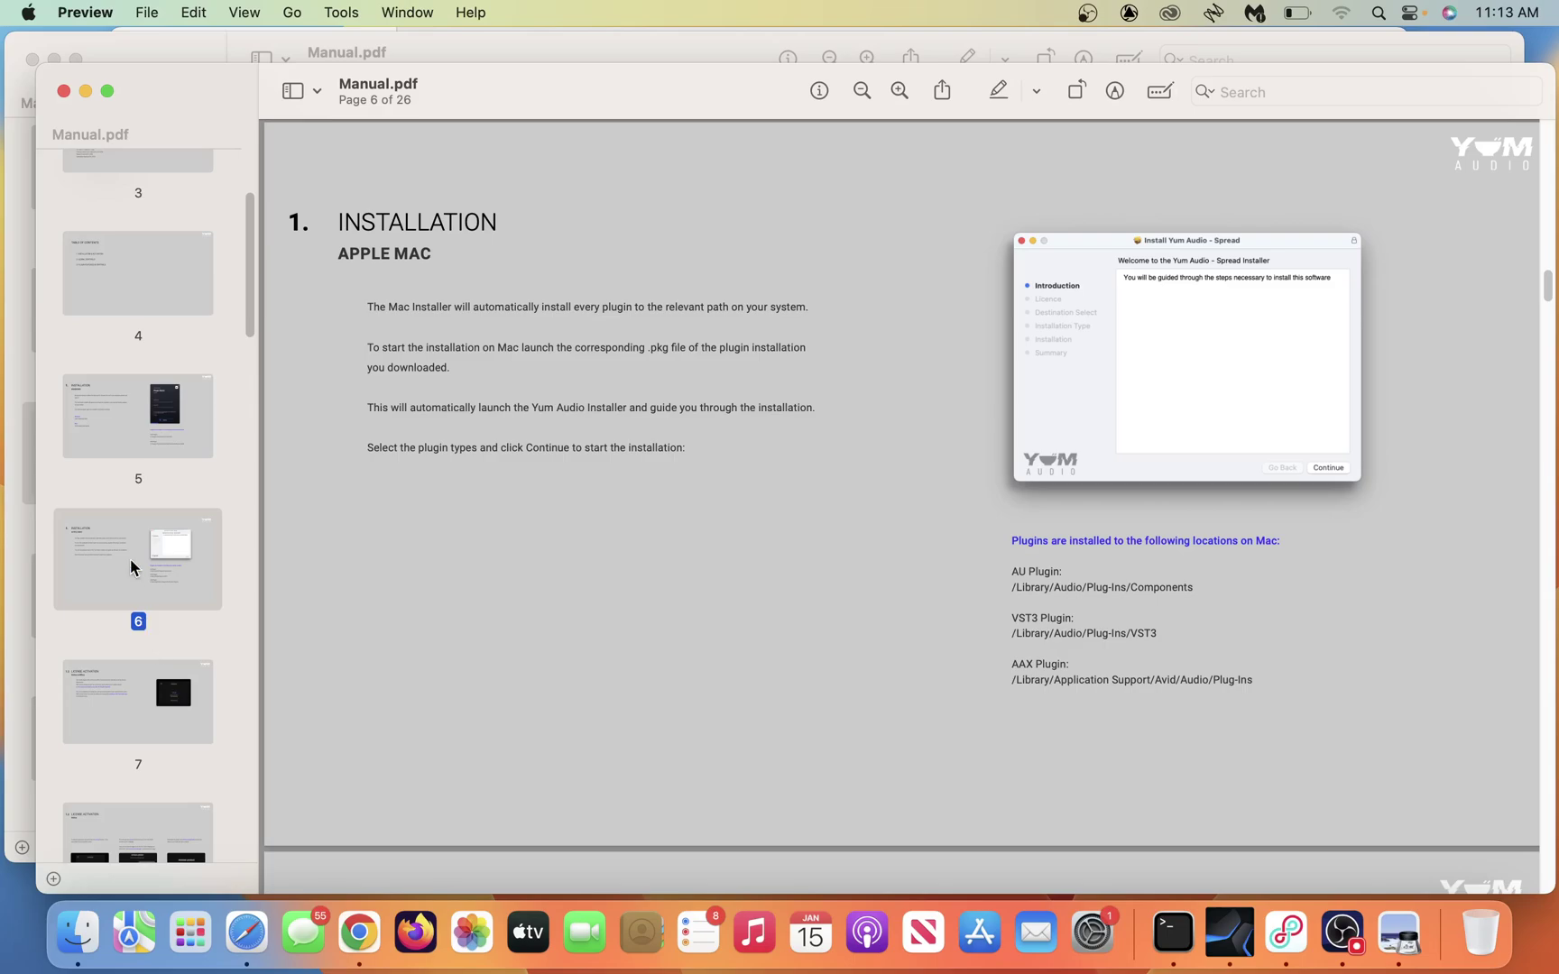
# Step: Read the license activation and deactivation pages of the Tapestop manual, pages 7 to 10
pyautogui.scroll(-5, 131, 564)
pyautogui.click(133, 575)
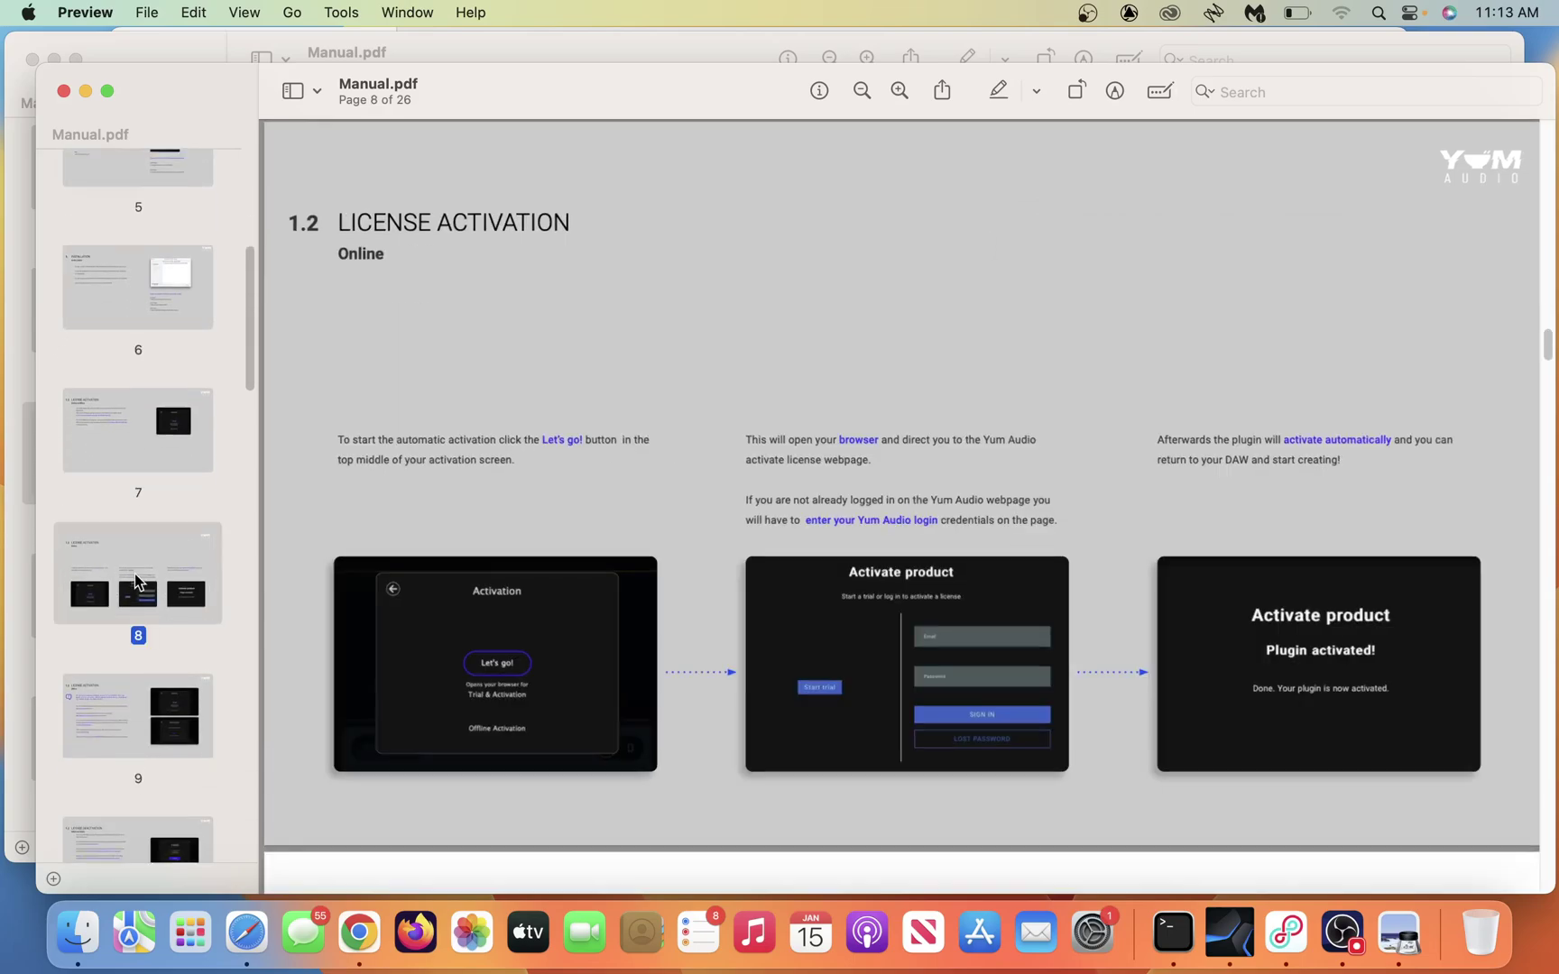
pyautogui.click(138, 439)
pyautogui.scroll(-4, 137, 435)
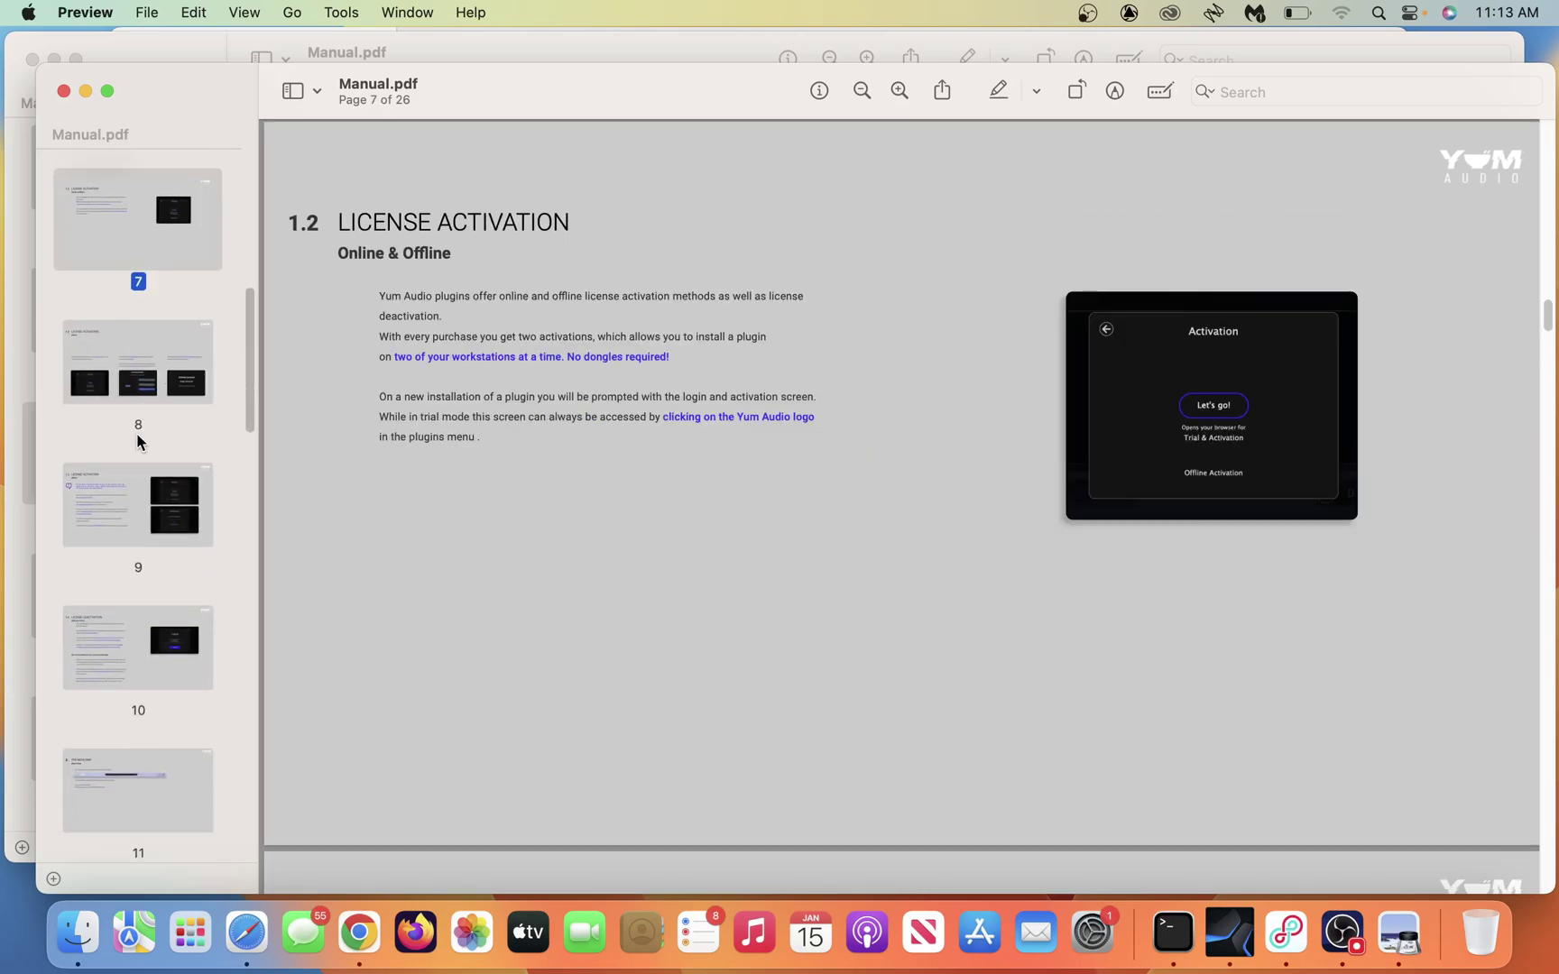
pyautogui.click(145, 508)
pyautogui.scroll(-4, 145, 508)
pyautogui.click(125, 431)
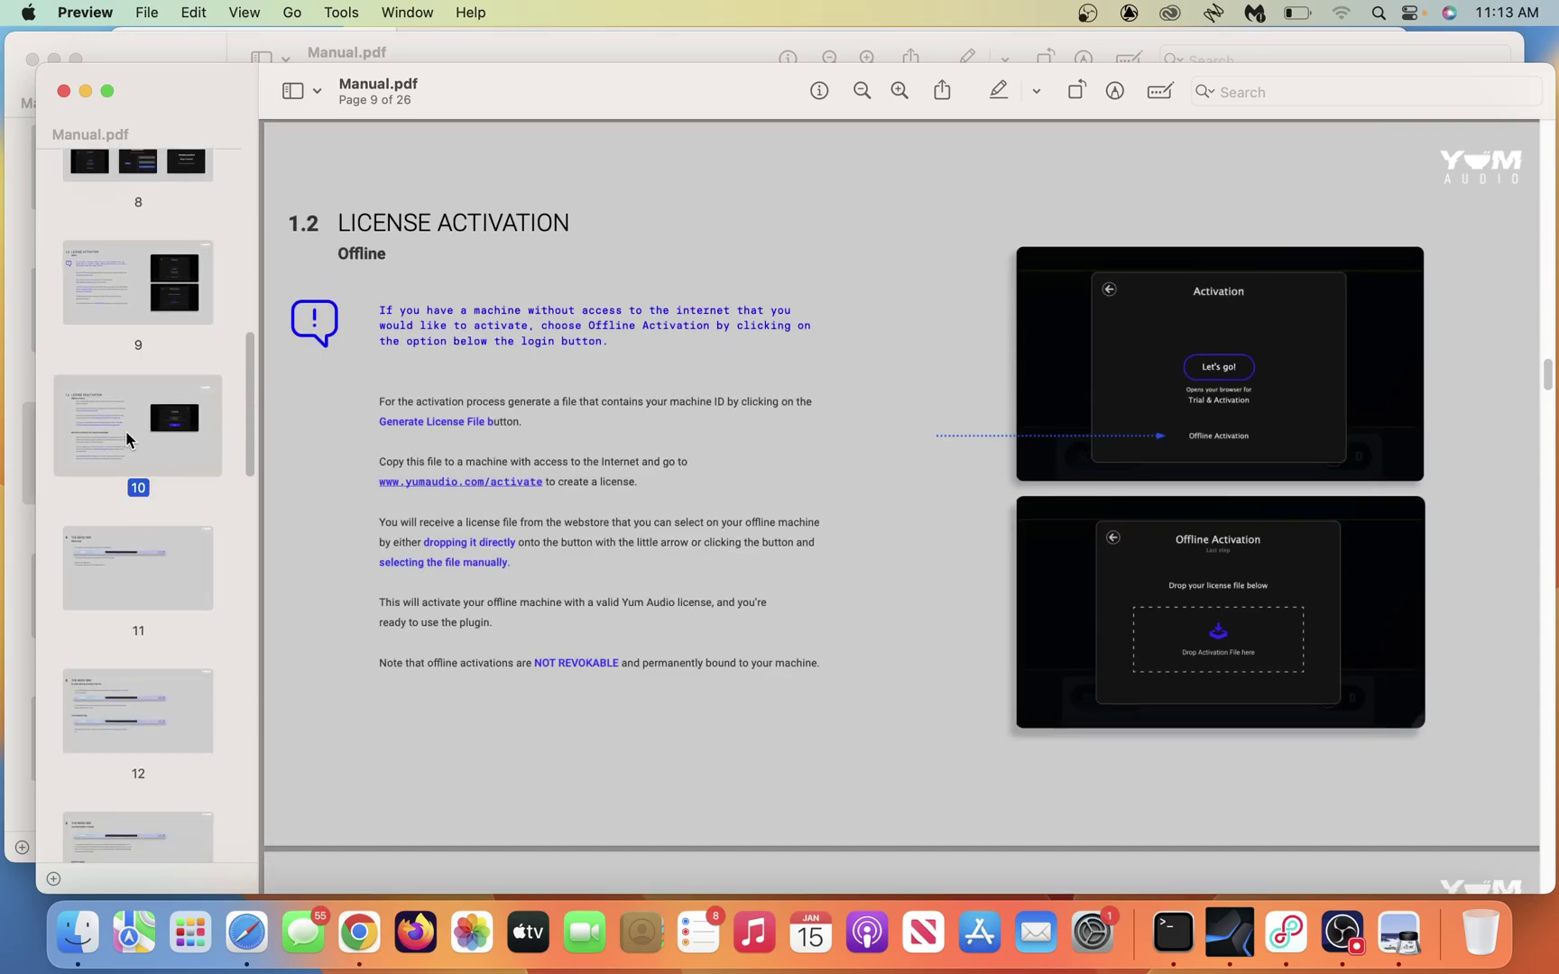
pyautogui.click(166, 591)
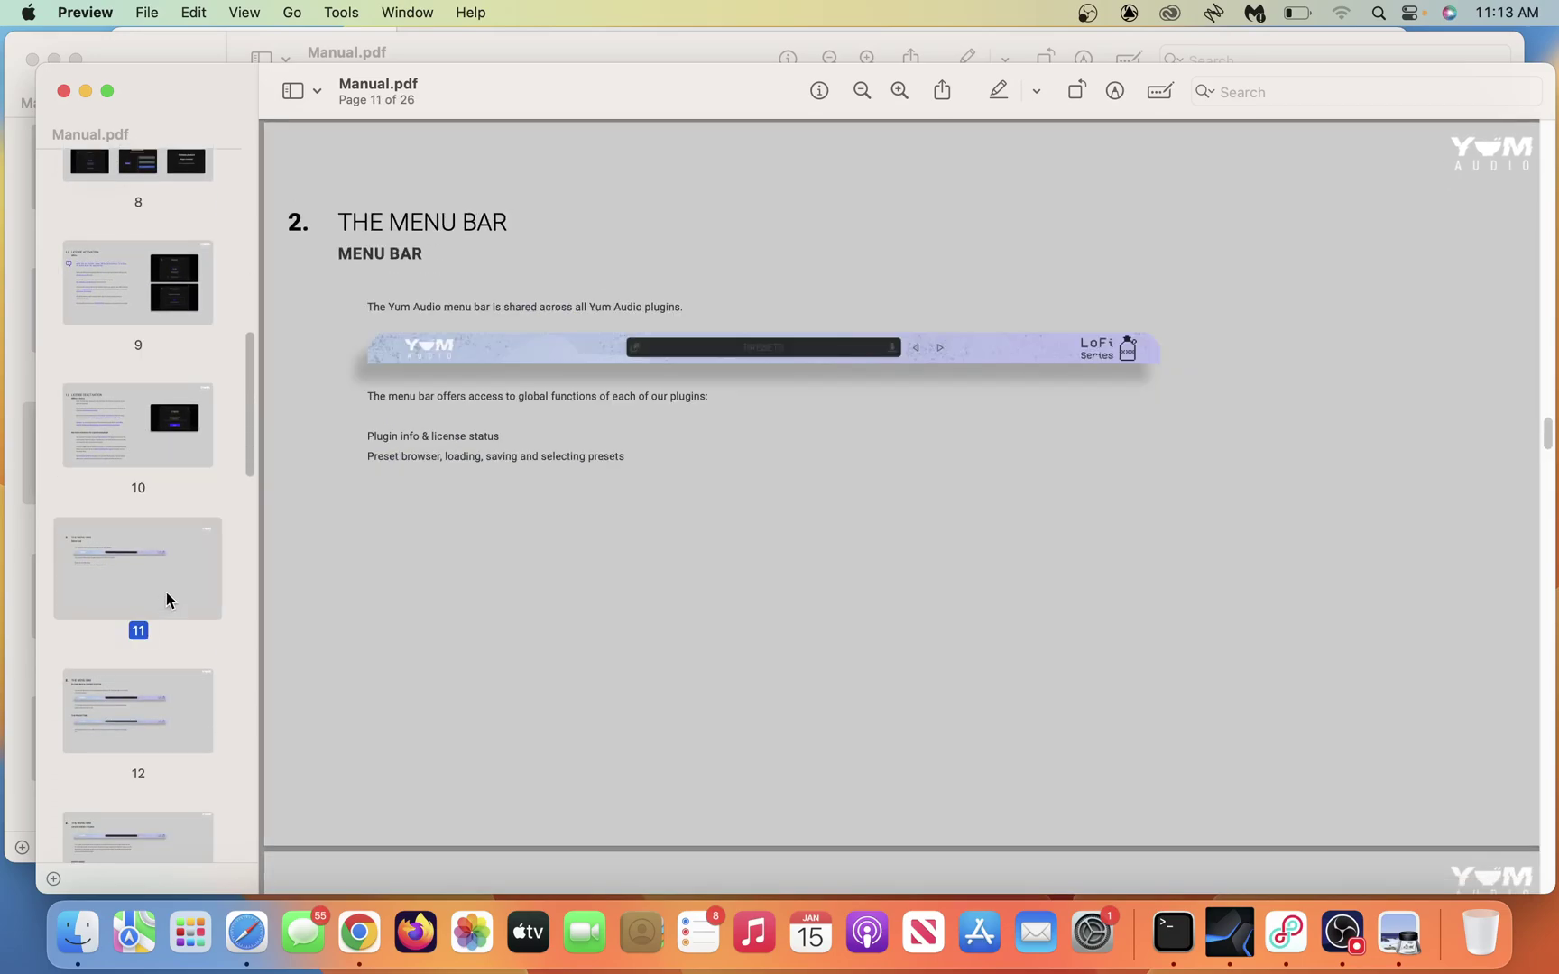
pyautogui.click(152, 413)
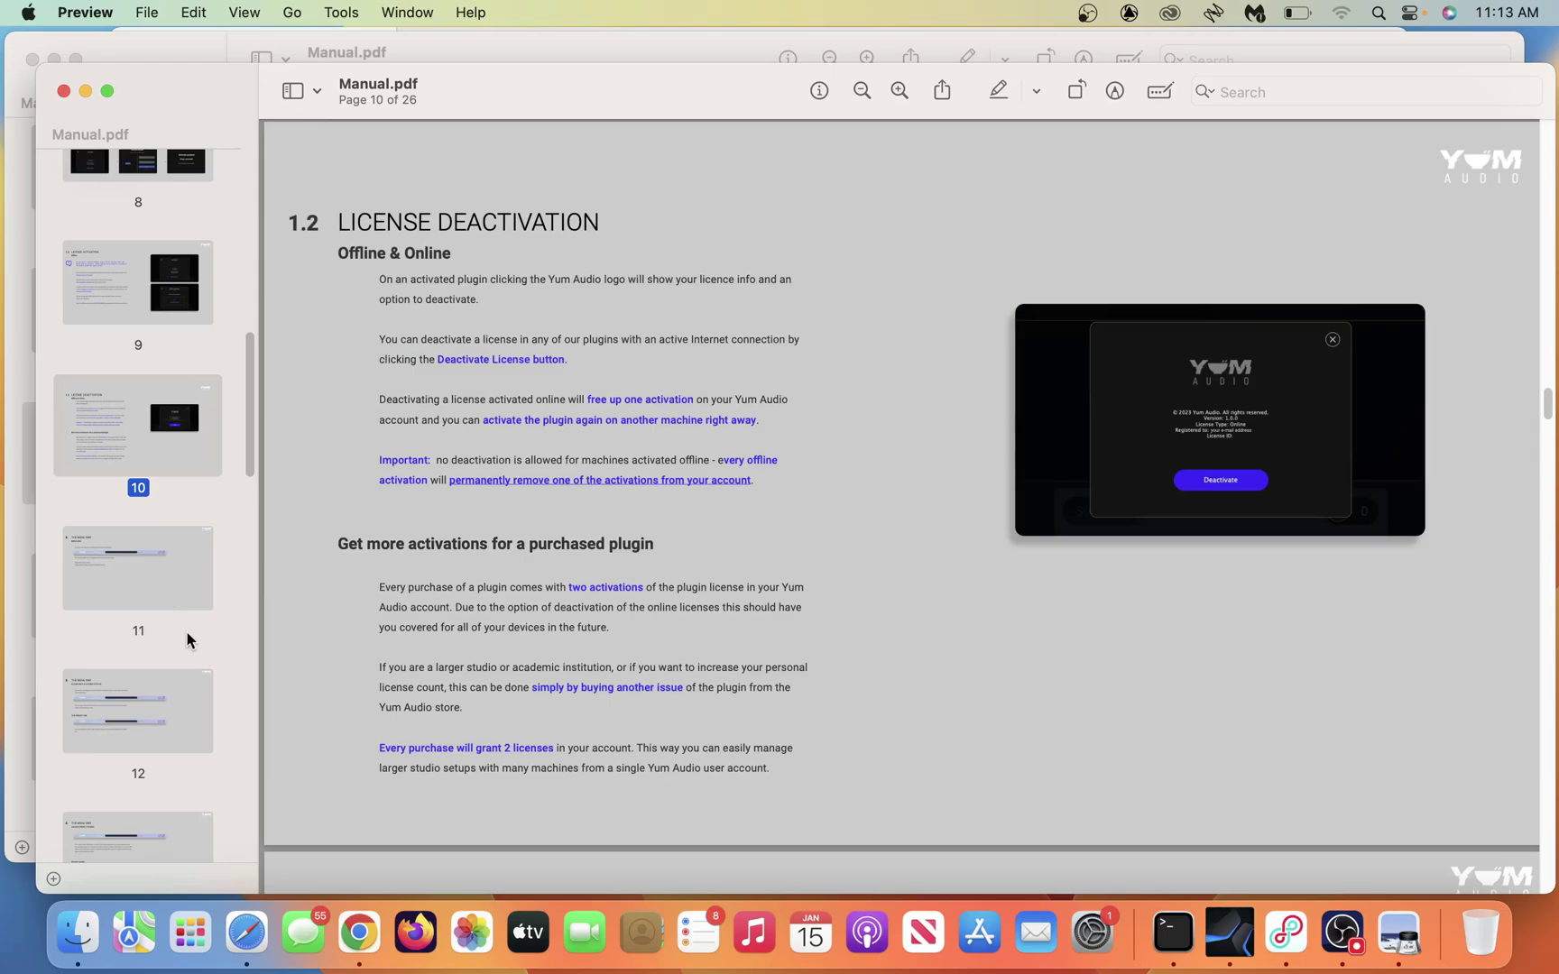
# Step: Look through the manual's menu bar, preset browser and plug-in window size pages, up to page 16
pyautogui.scroll(-2, 158, 687)
pyautogui.click(123, 777)
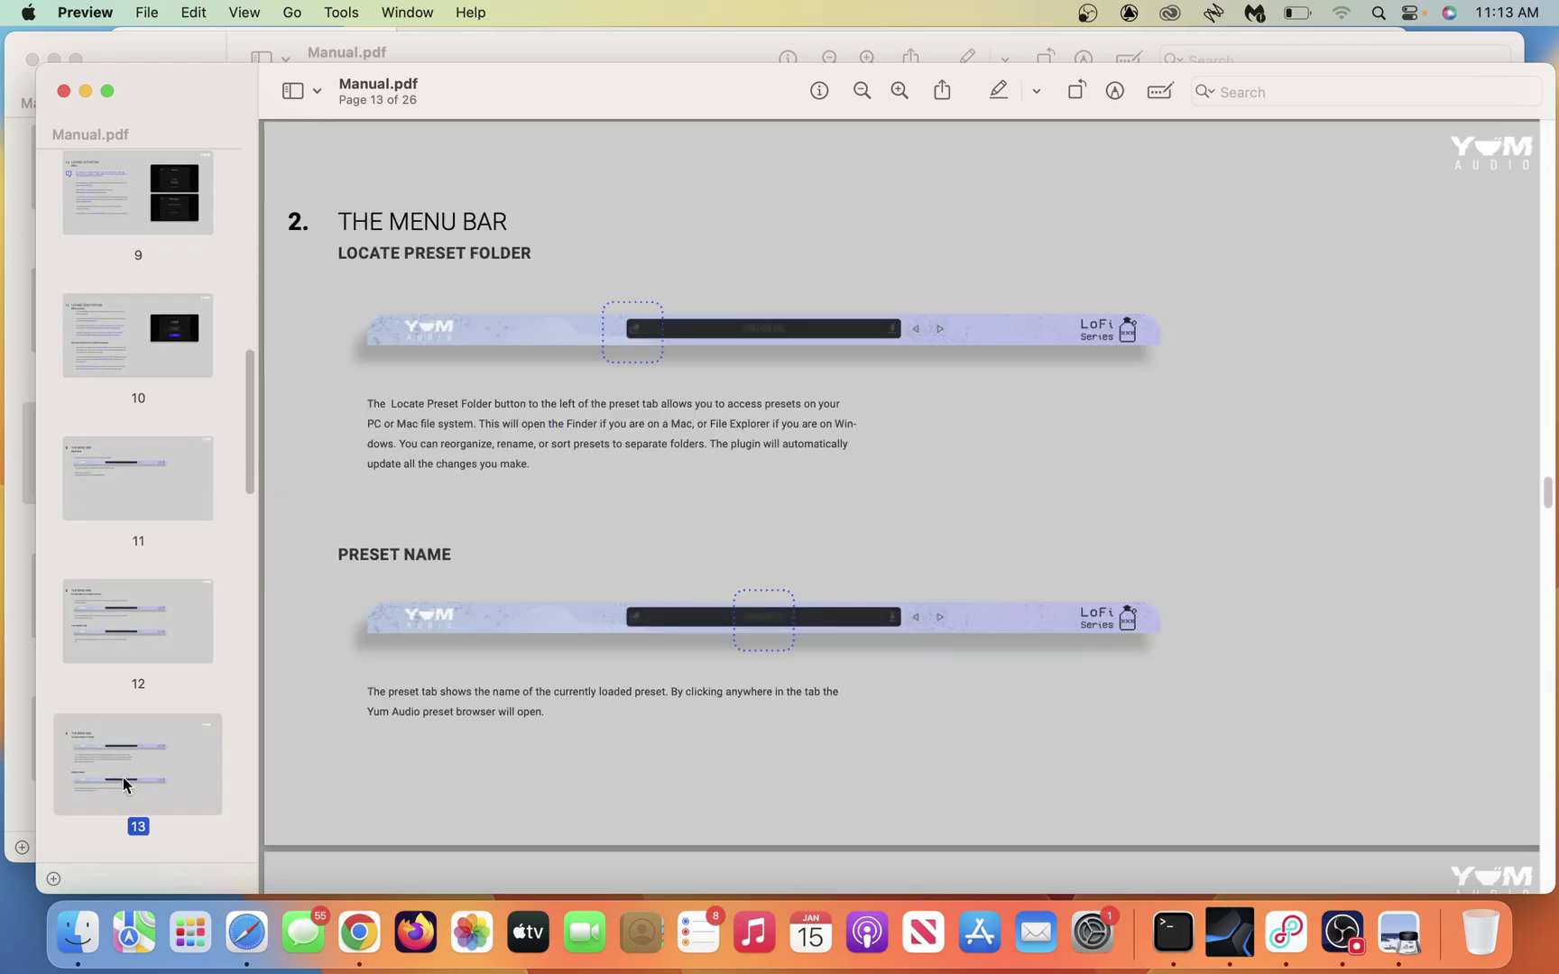
pyautogui.click(119, 649)
pyautogui.scroll(-4, 147, 702)
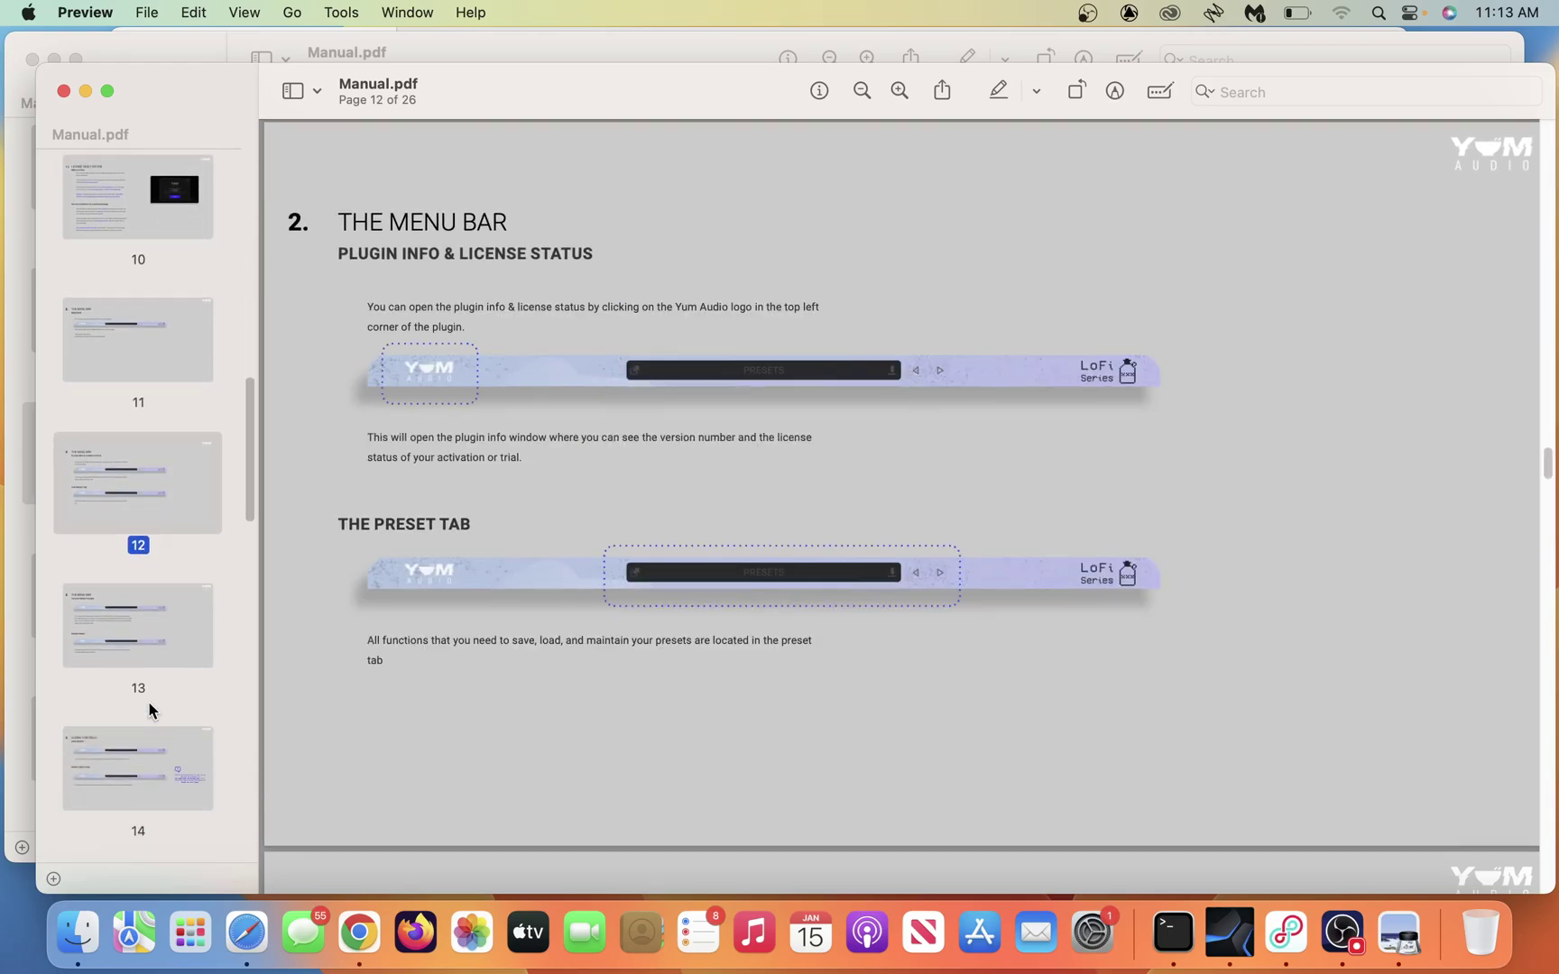
pyautogui.click(149, 735)
pyautogui.scroll(-5, 149, 717)
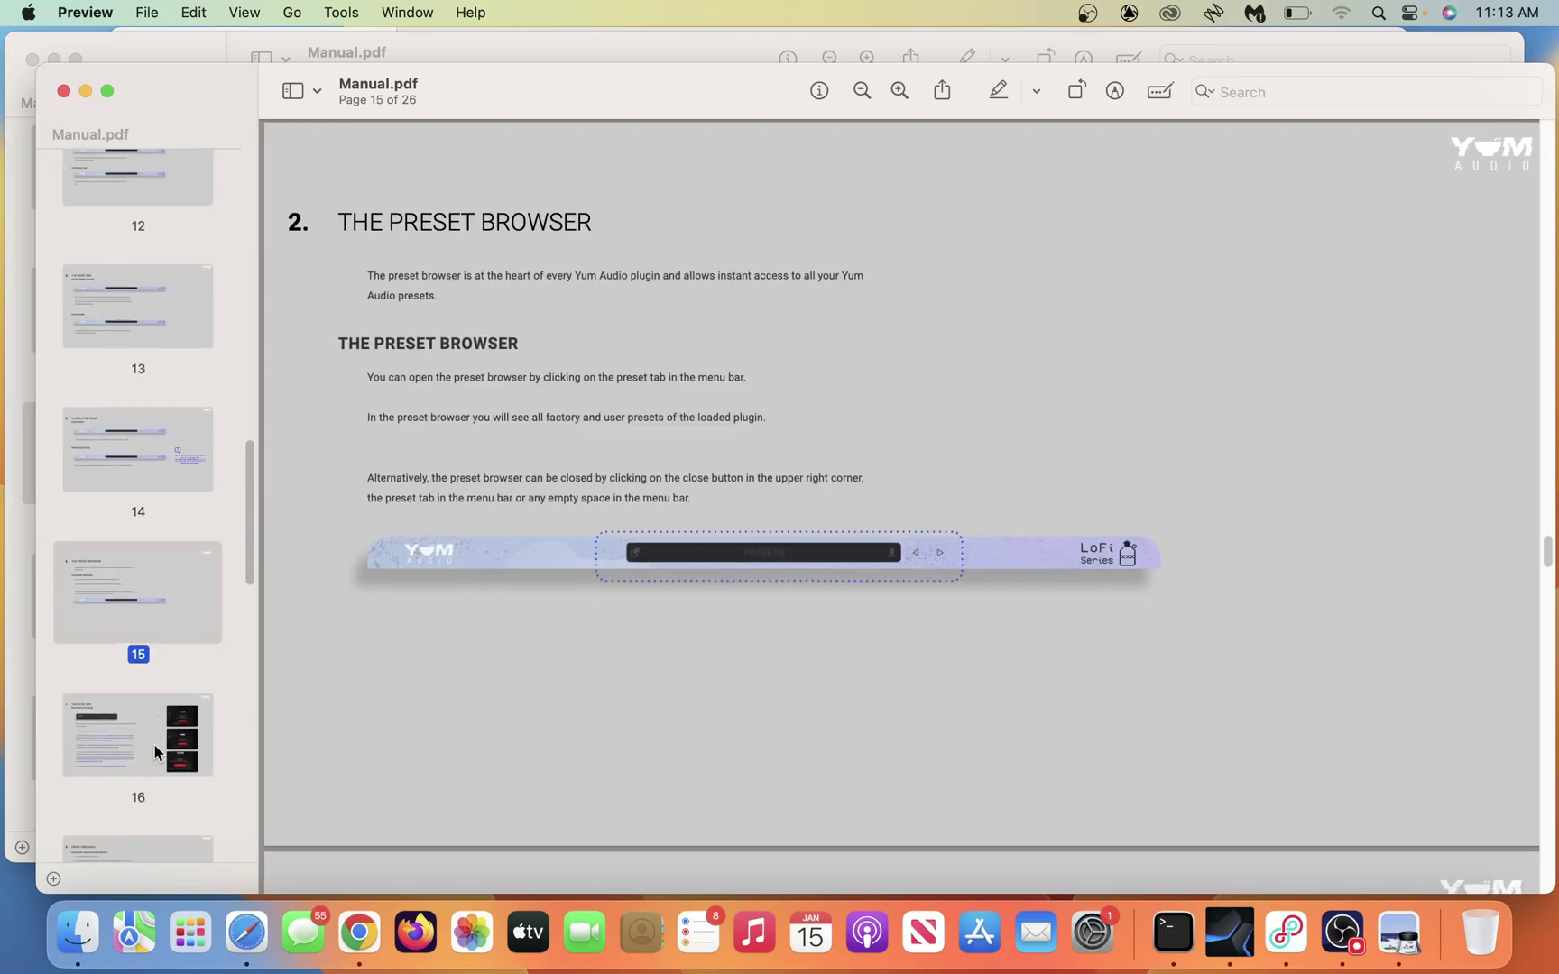
pyautogui.click(122, 572)
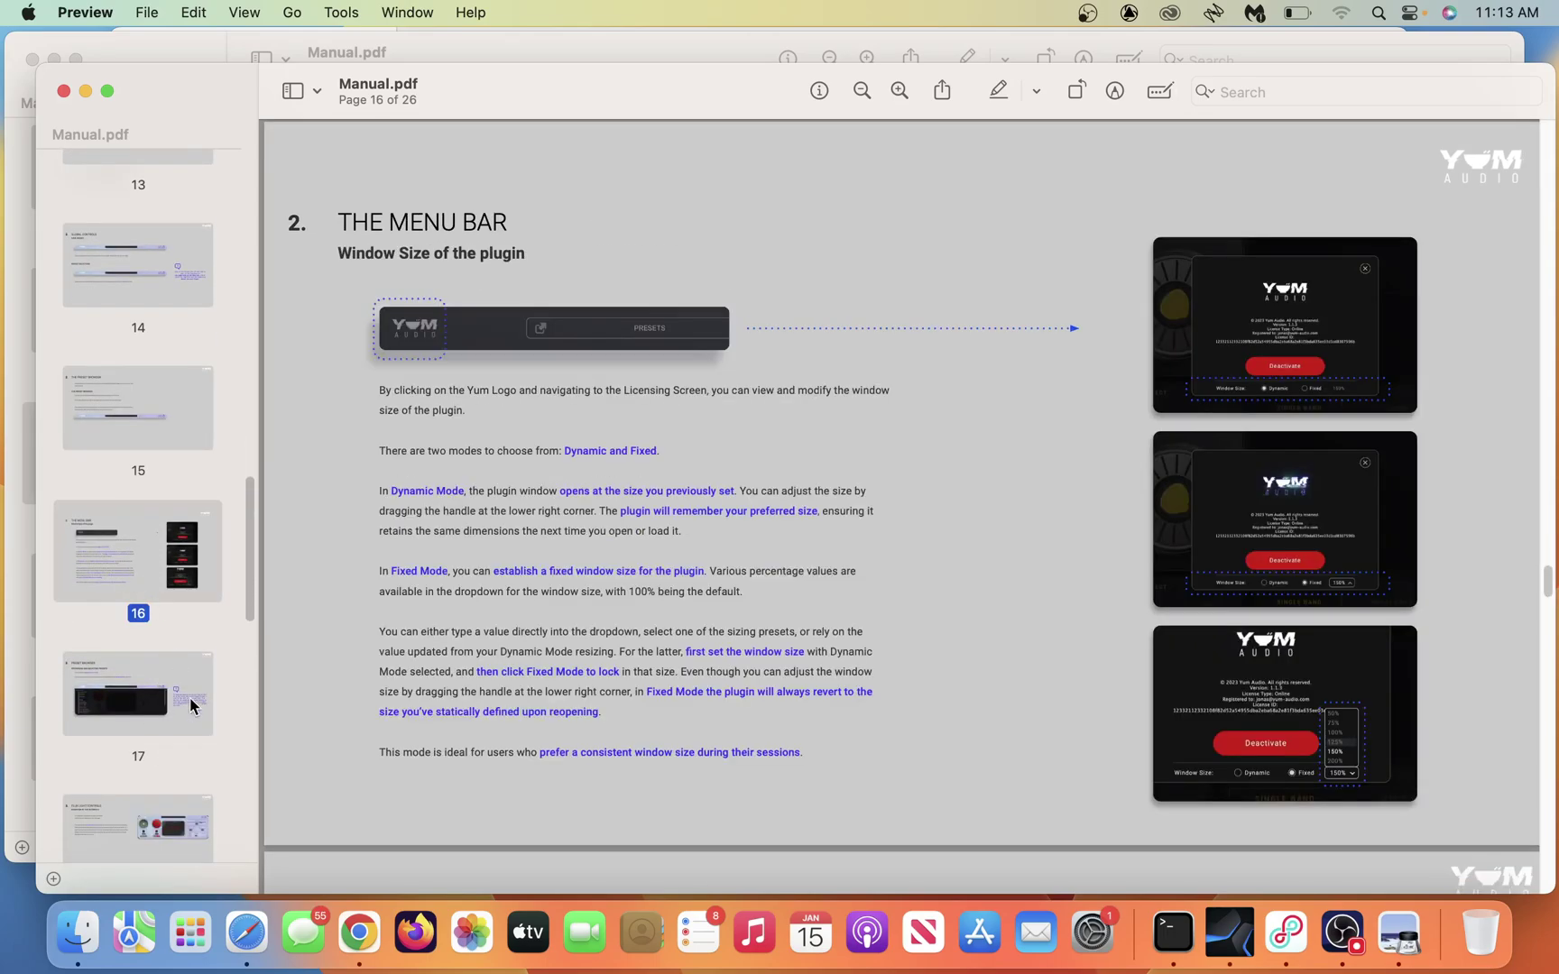
# Step: Read the manual's interface overview and Tapestart and Tapestop control pages, pages 18 to 20
pyautogui.scroll(-4, 192, 705)
pyautogui.click(158, 645)
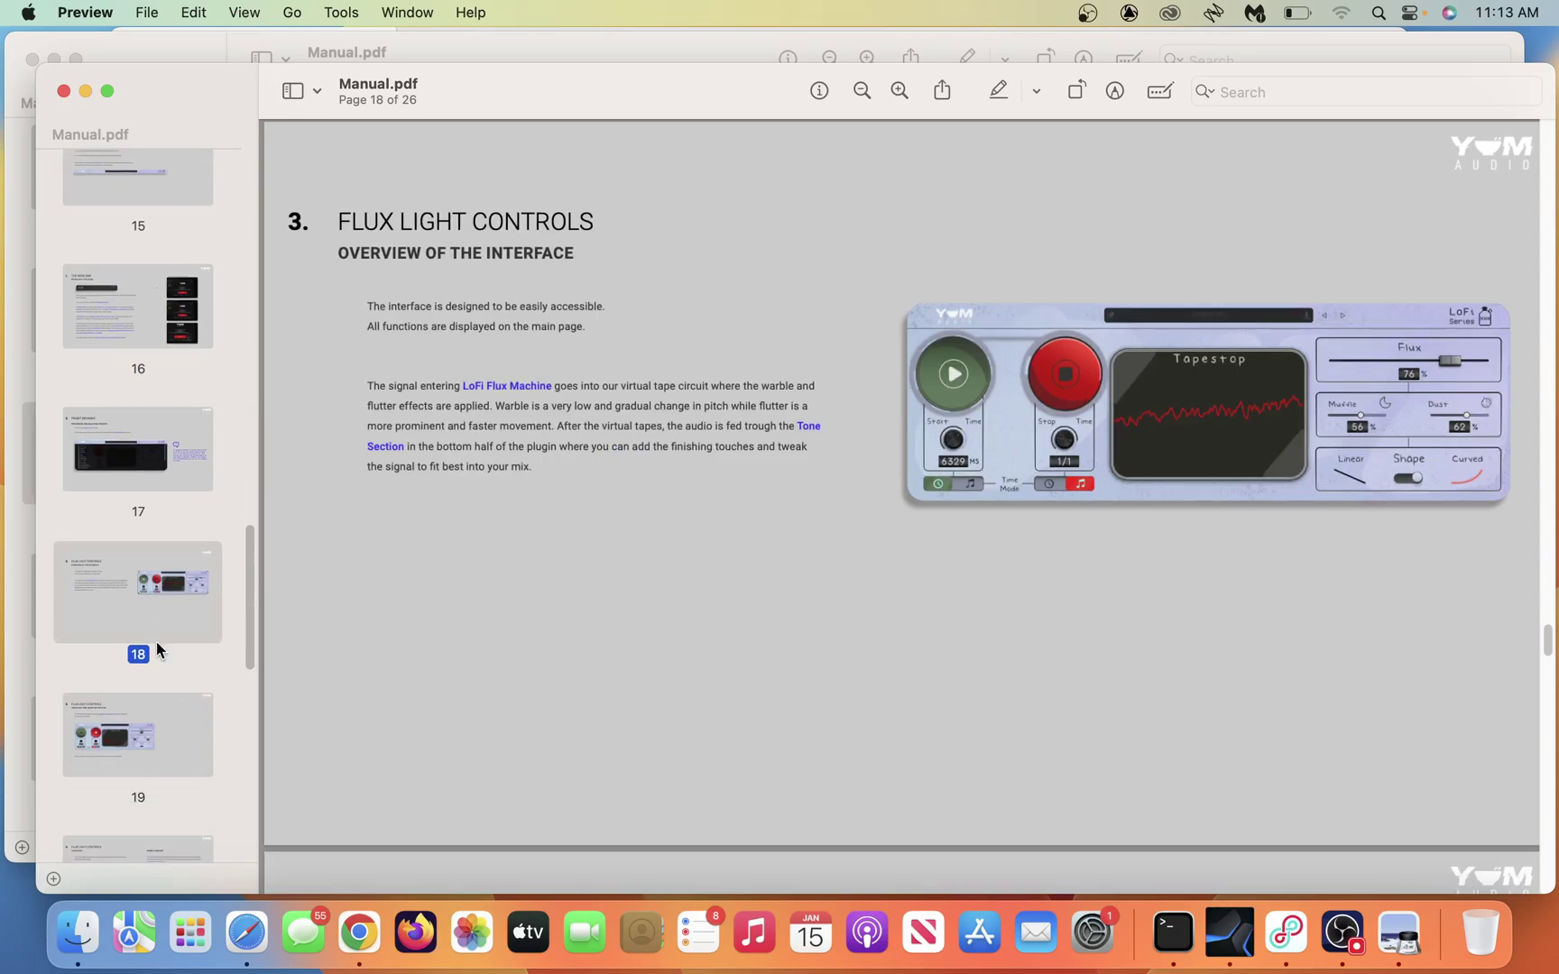
pyautogui.scroll(-2, 158, 650)
pyautogui.click(151, 665)
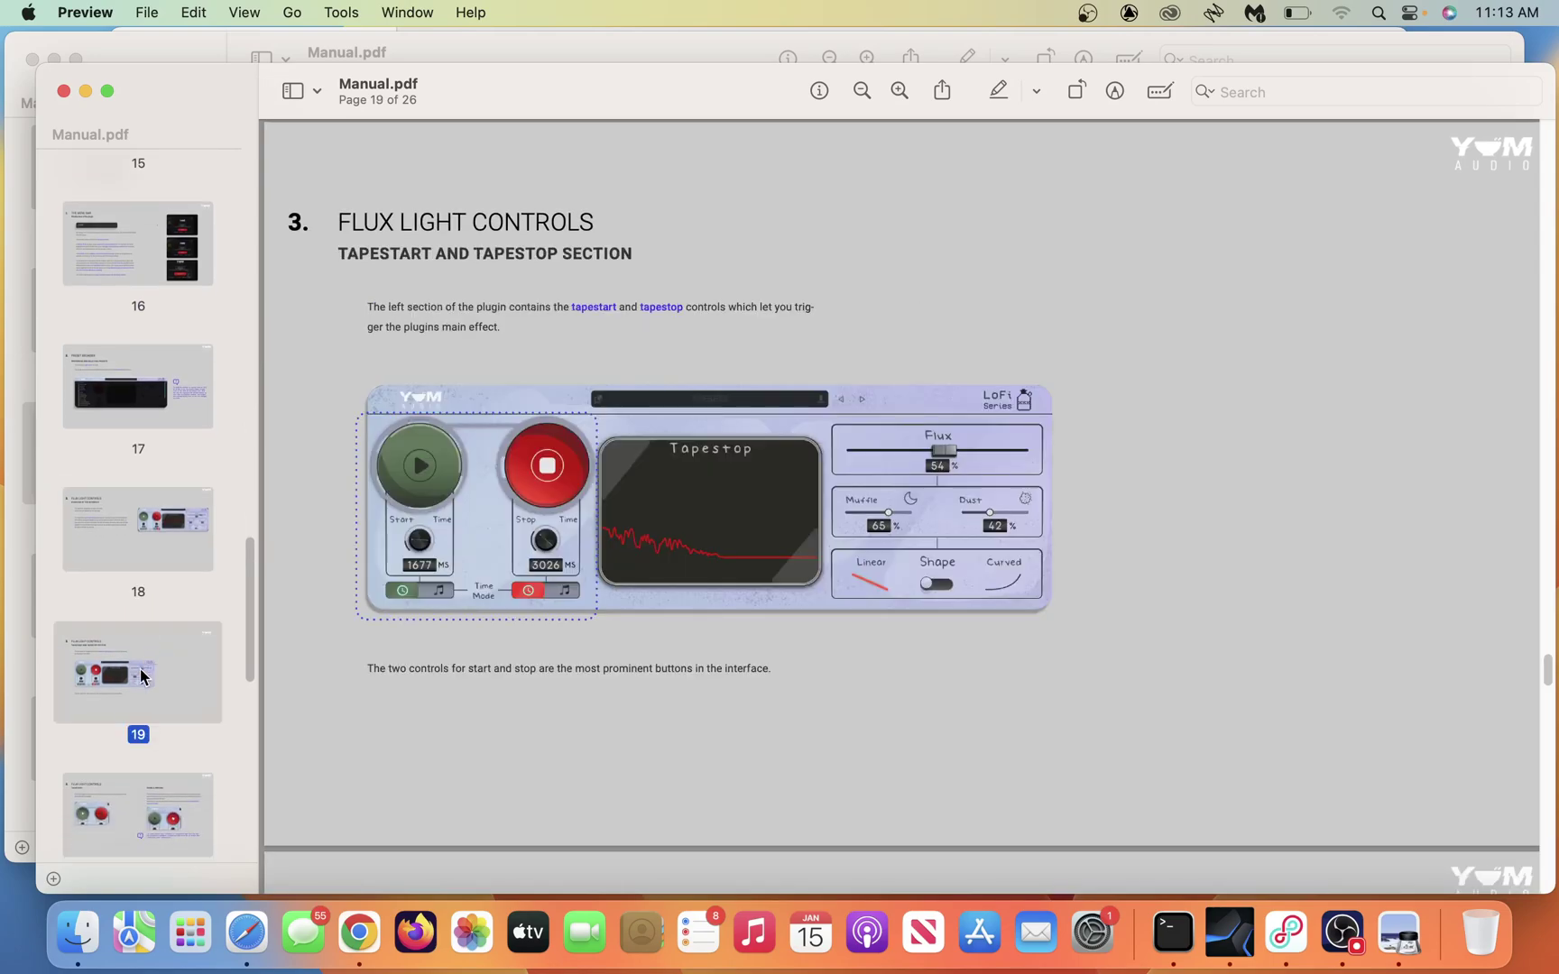
pyautogui.scroll(-4, 144, 663)
pyautogui.click(138, 658)
pyautogui.scroll(-2, 138, 659)
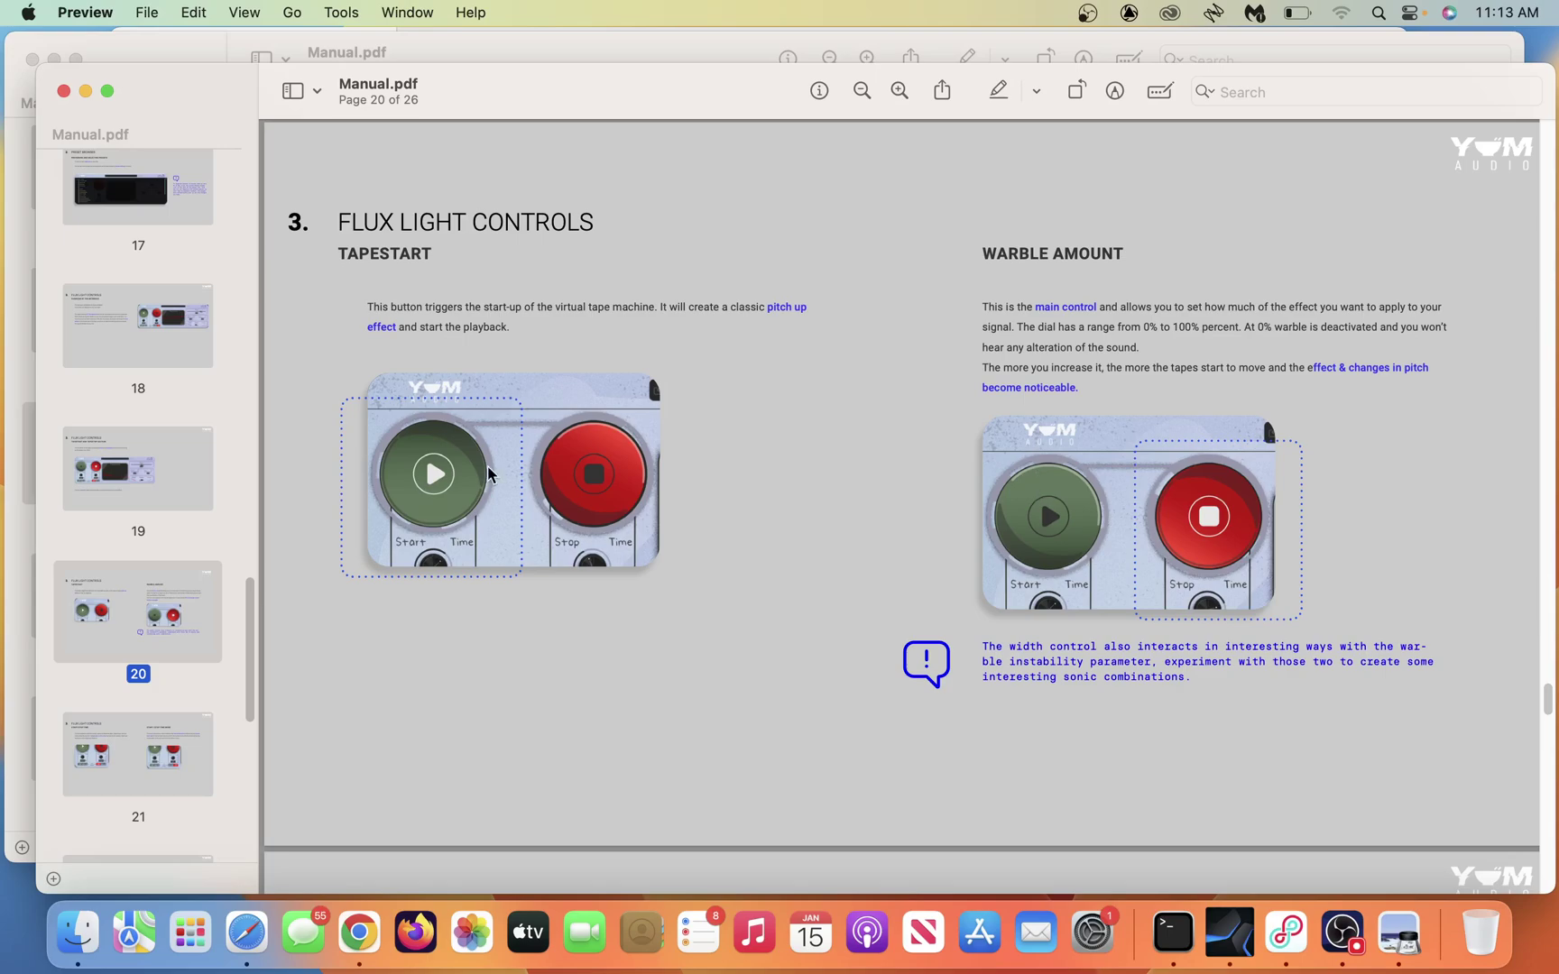
# Step: Read the manual's pages on Start/Stop Time, Flux, Muffle, Dust, Shape and the display, pages 21 to 24
pyautogui.scroll(-3, 166, 586)
pyautogui.click(130, 620)
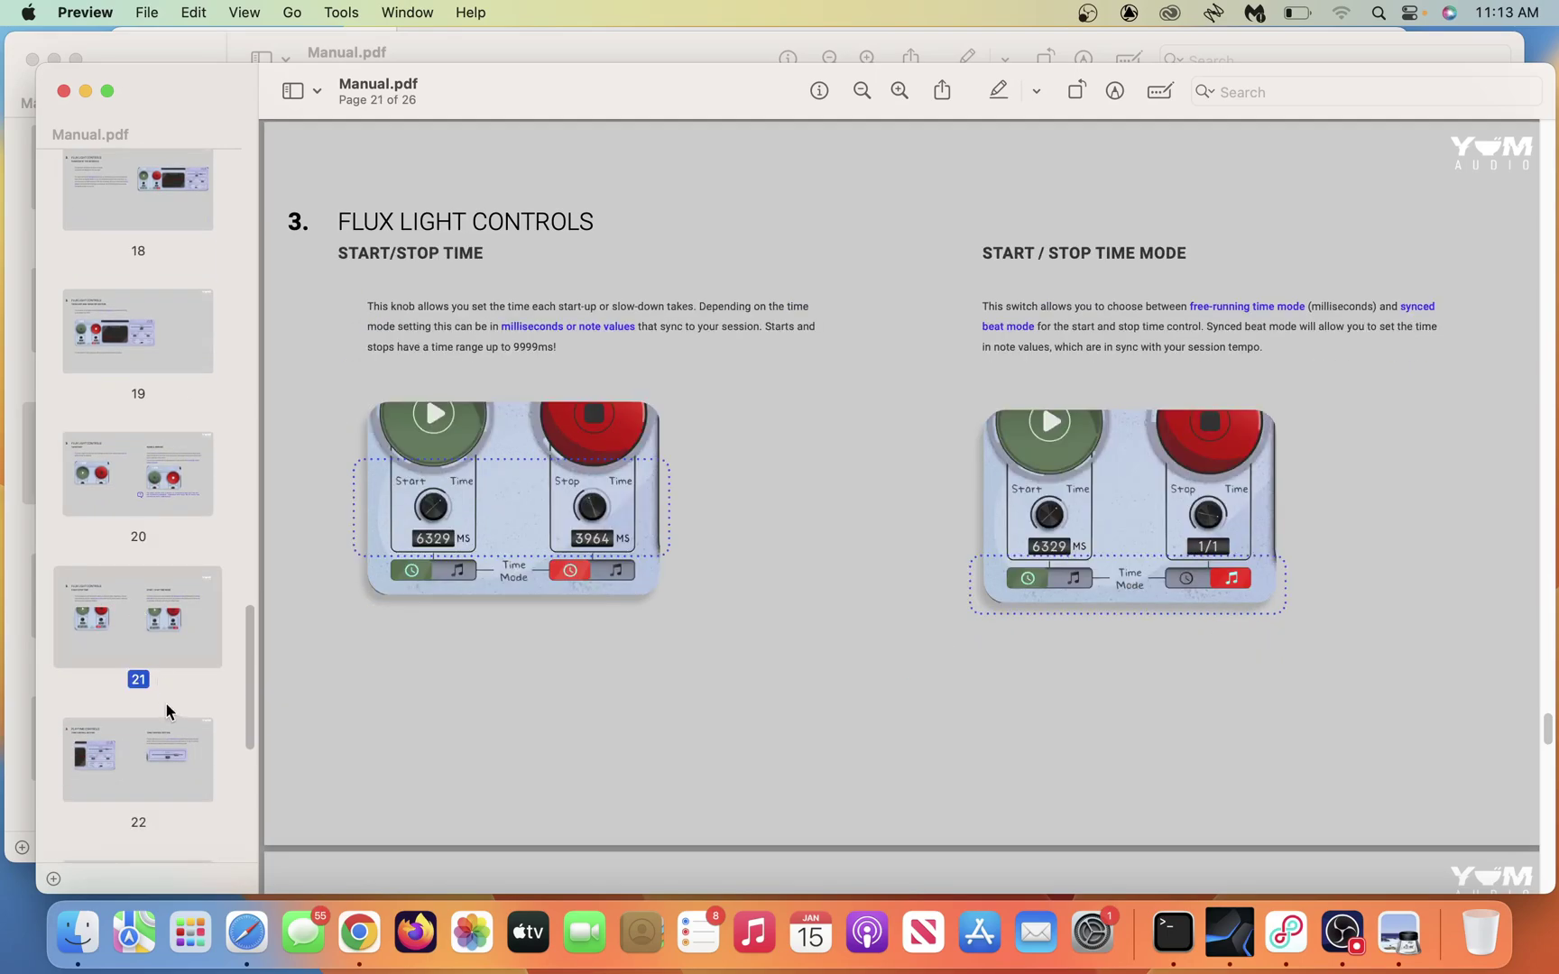
pyautogui.click(148, 792)
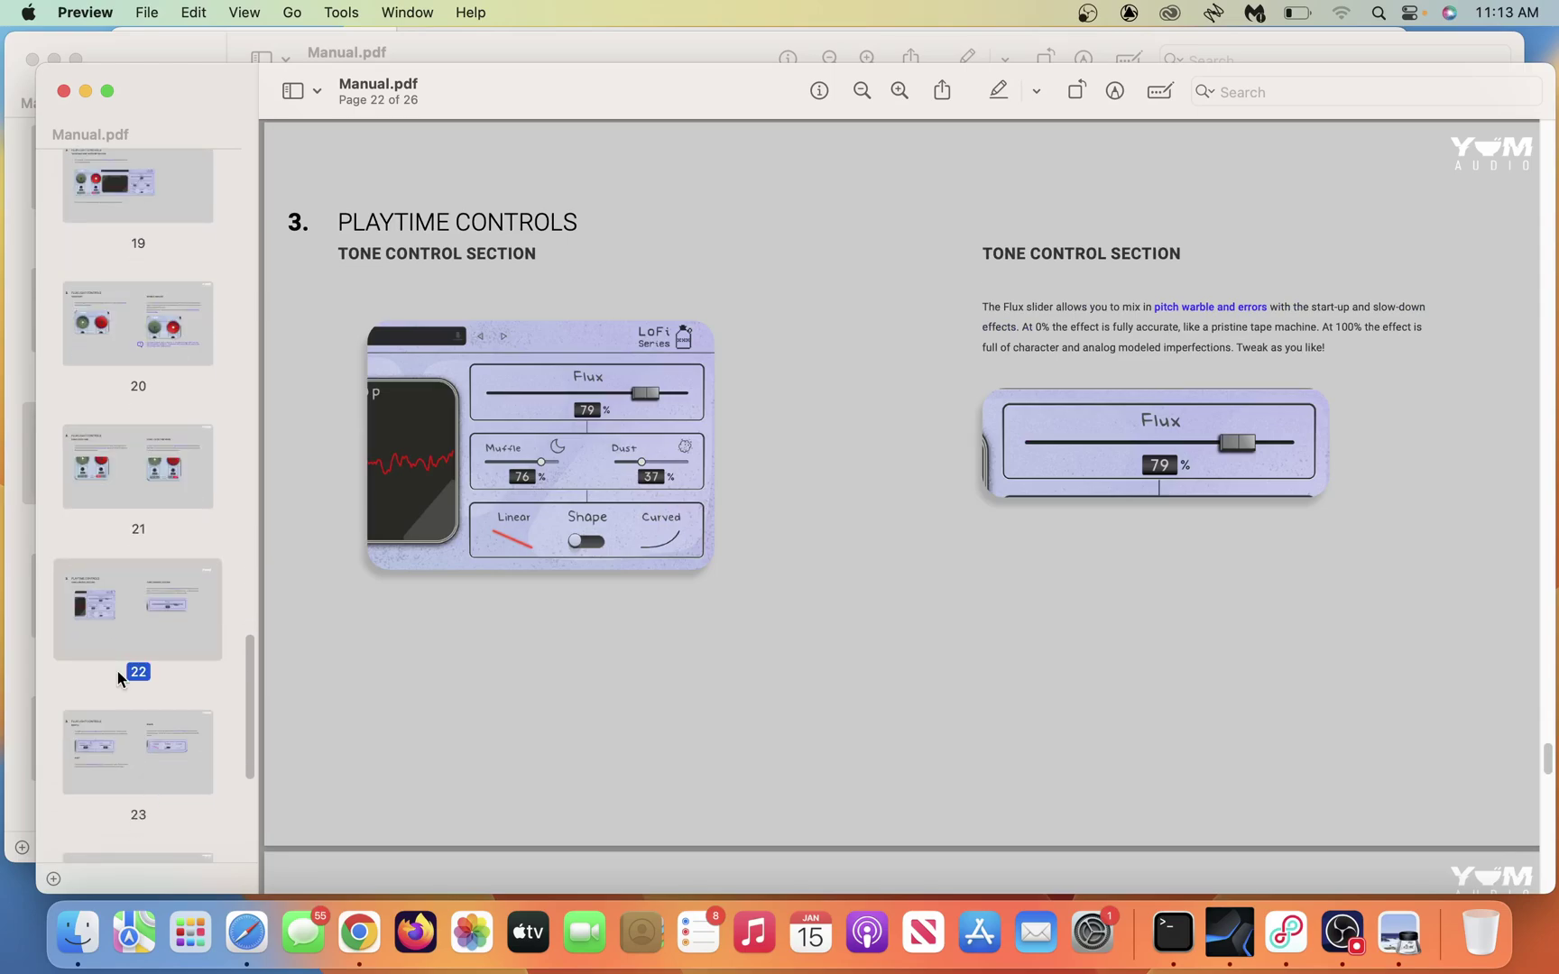
pyautogui.click(146, 728)
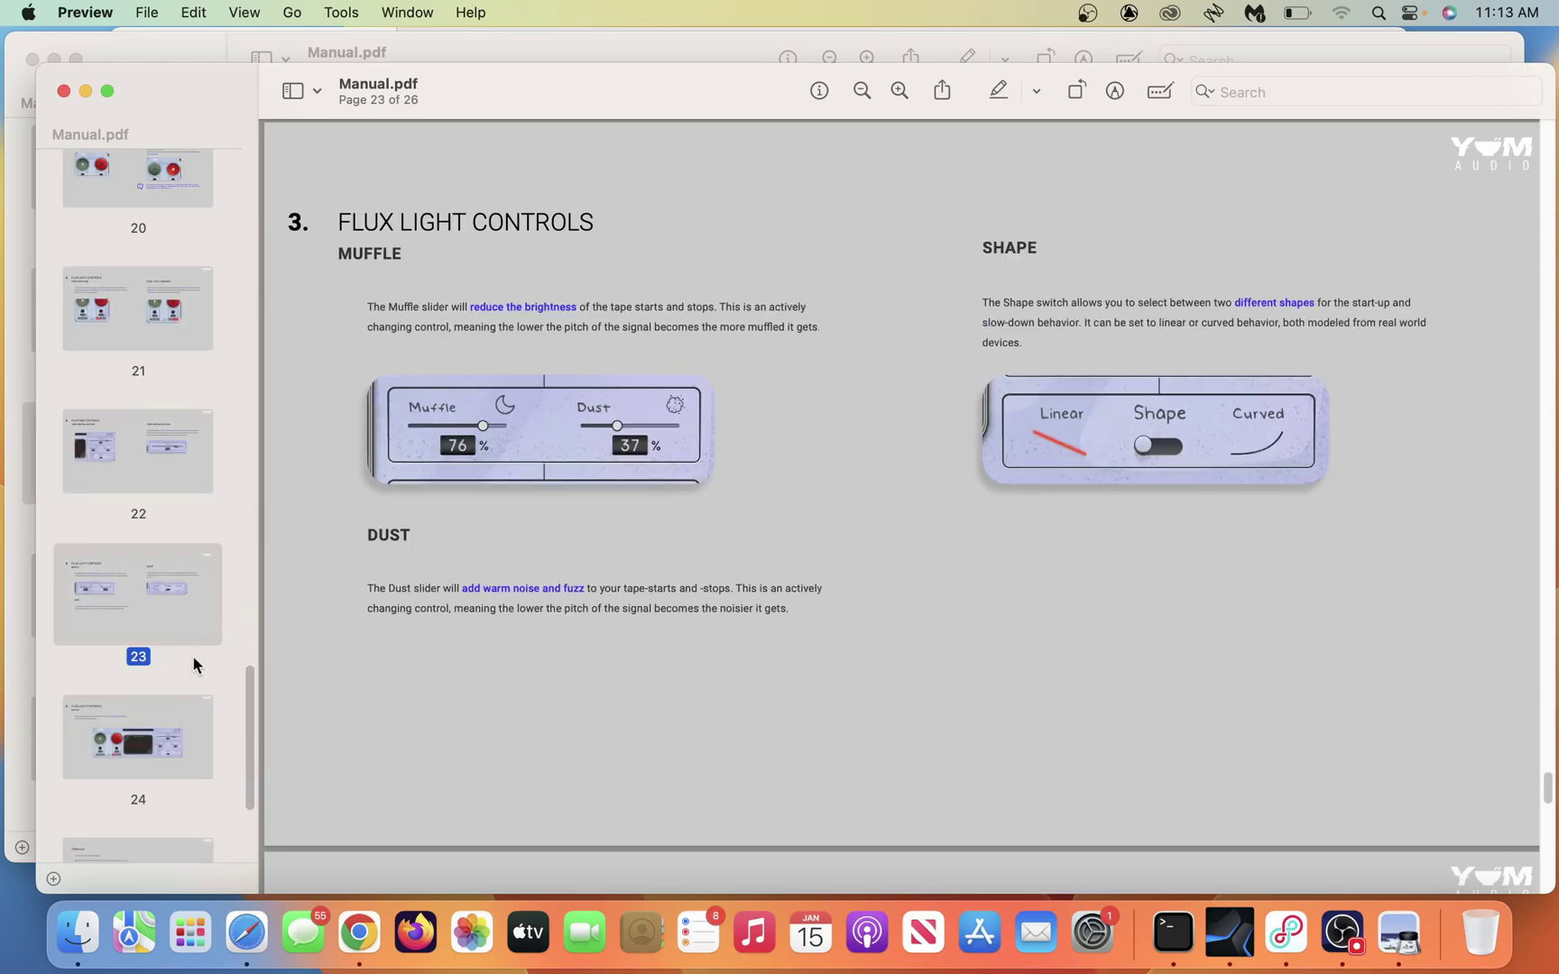
pyautogui.click(140, 740)
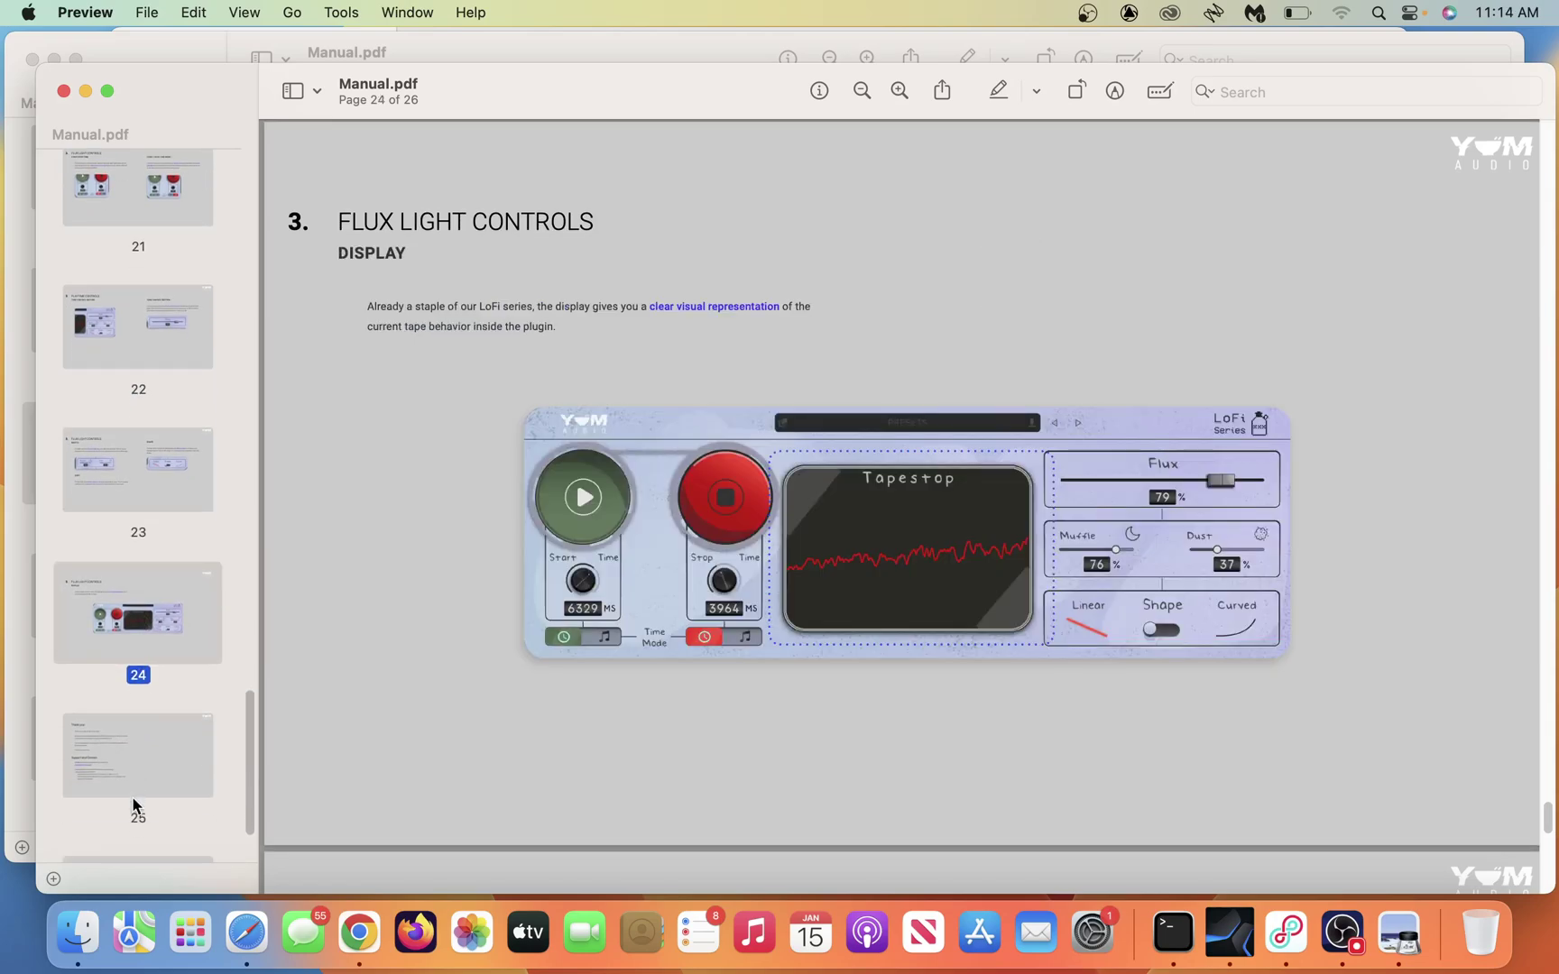
# Step: After viewing manual page 25, switch back to Studio One and move the LoFi - Tapestop window up, clear of the mixer faders
pyautogui.click(132, 810)
pyautogui.hotkey('ctrl', 'Right')
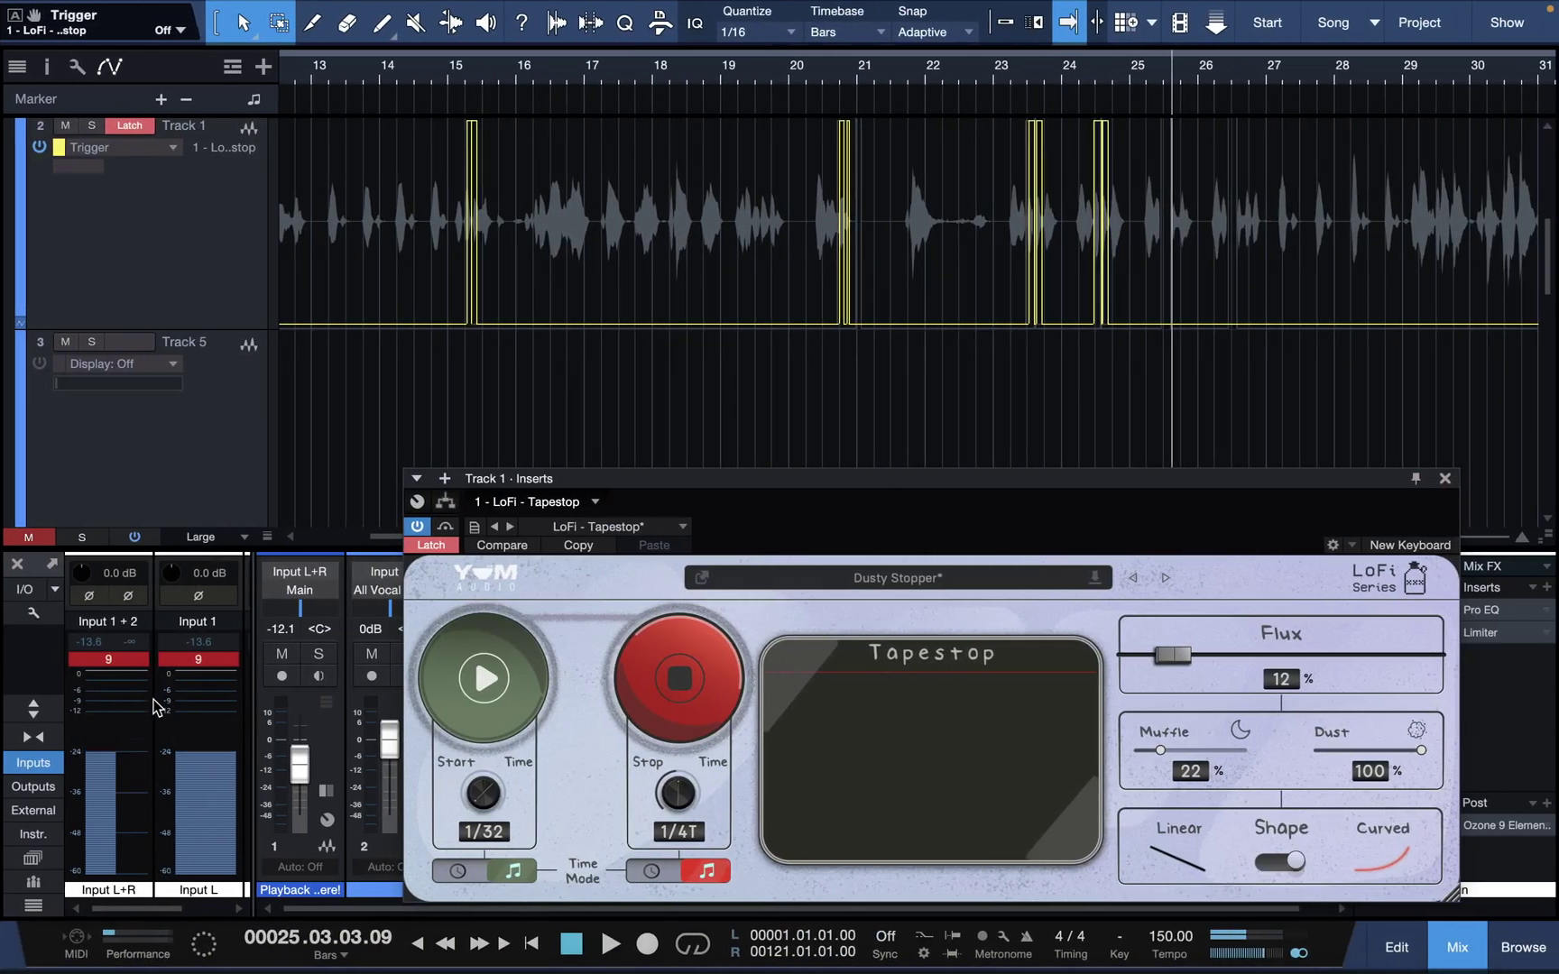
pyautogui.moveTo(855, 487); pyautogui.dragTo(821, 410)
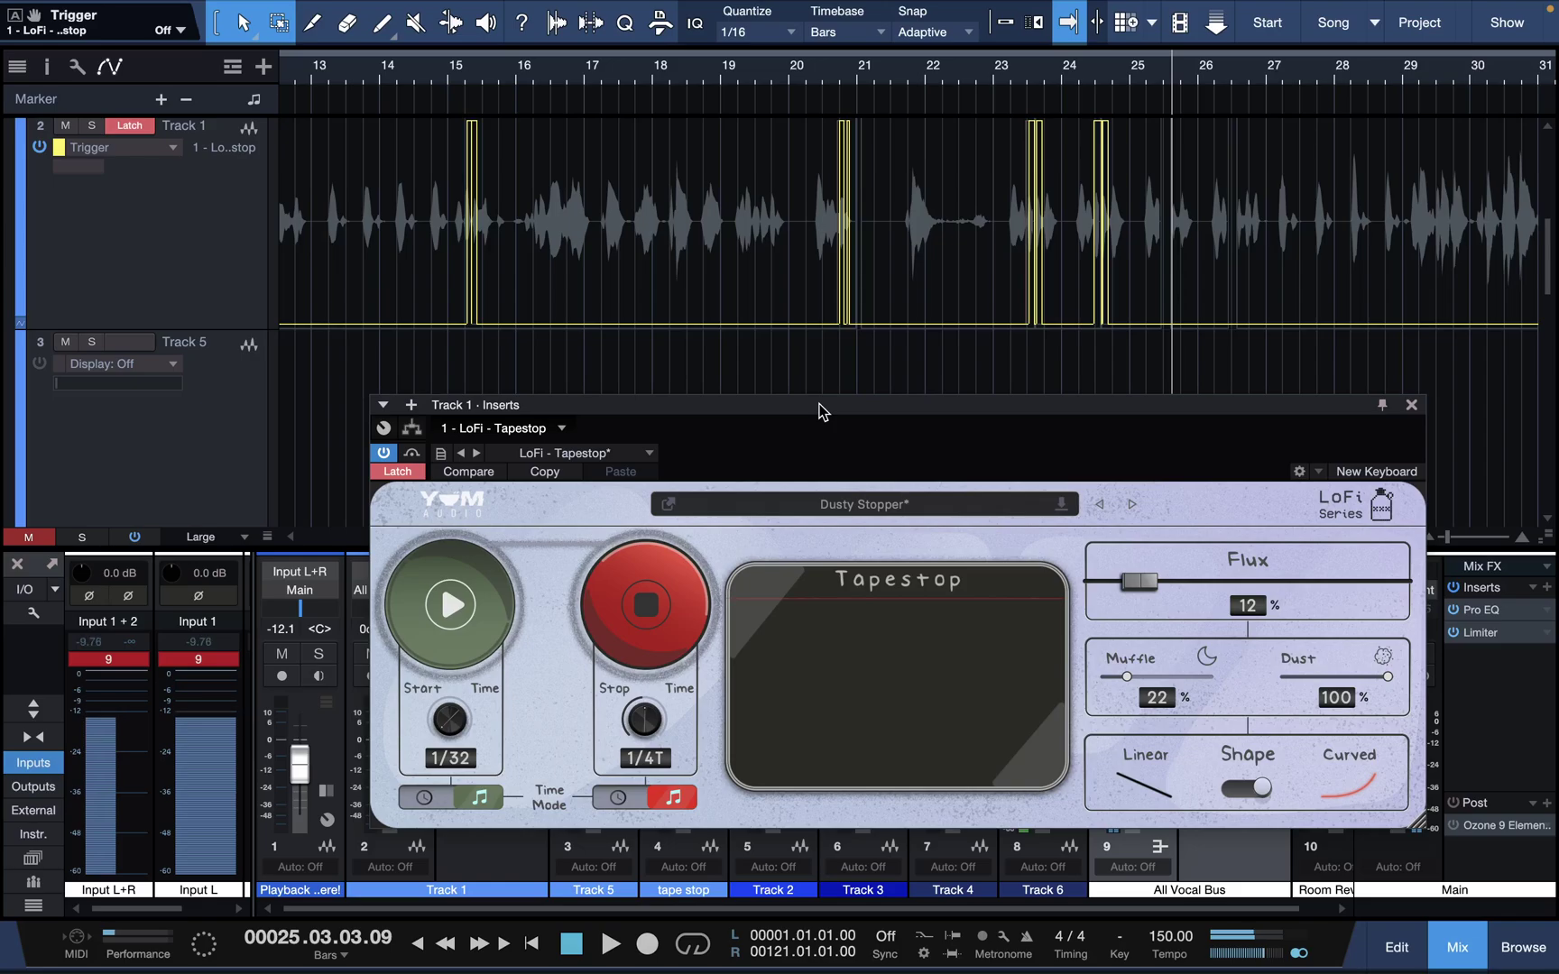
pyautogui.moveTo(1303, 404); pyautogui.dragTo(1273, 194)
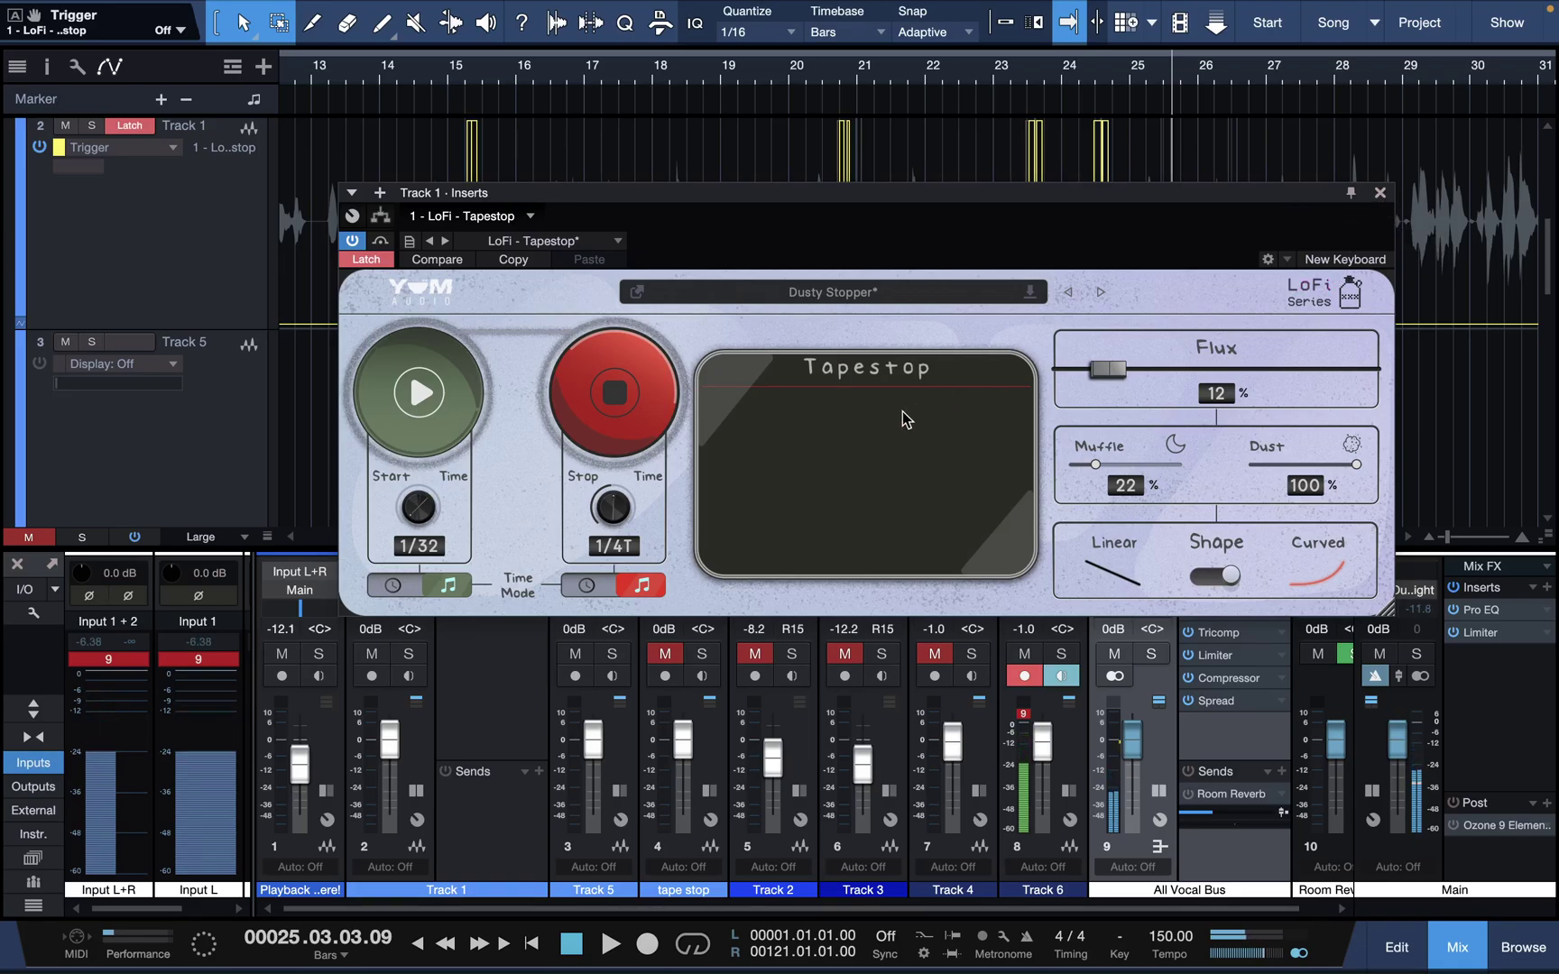
# Step: Switch Tapestop's stop time mode to milliseconds and back to tempo-synced note values
pyautogui.click(593, 584)
pyautogui.click(626, 586)
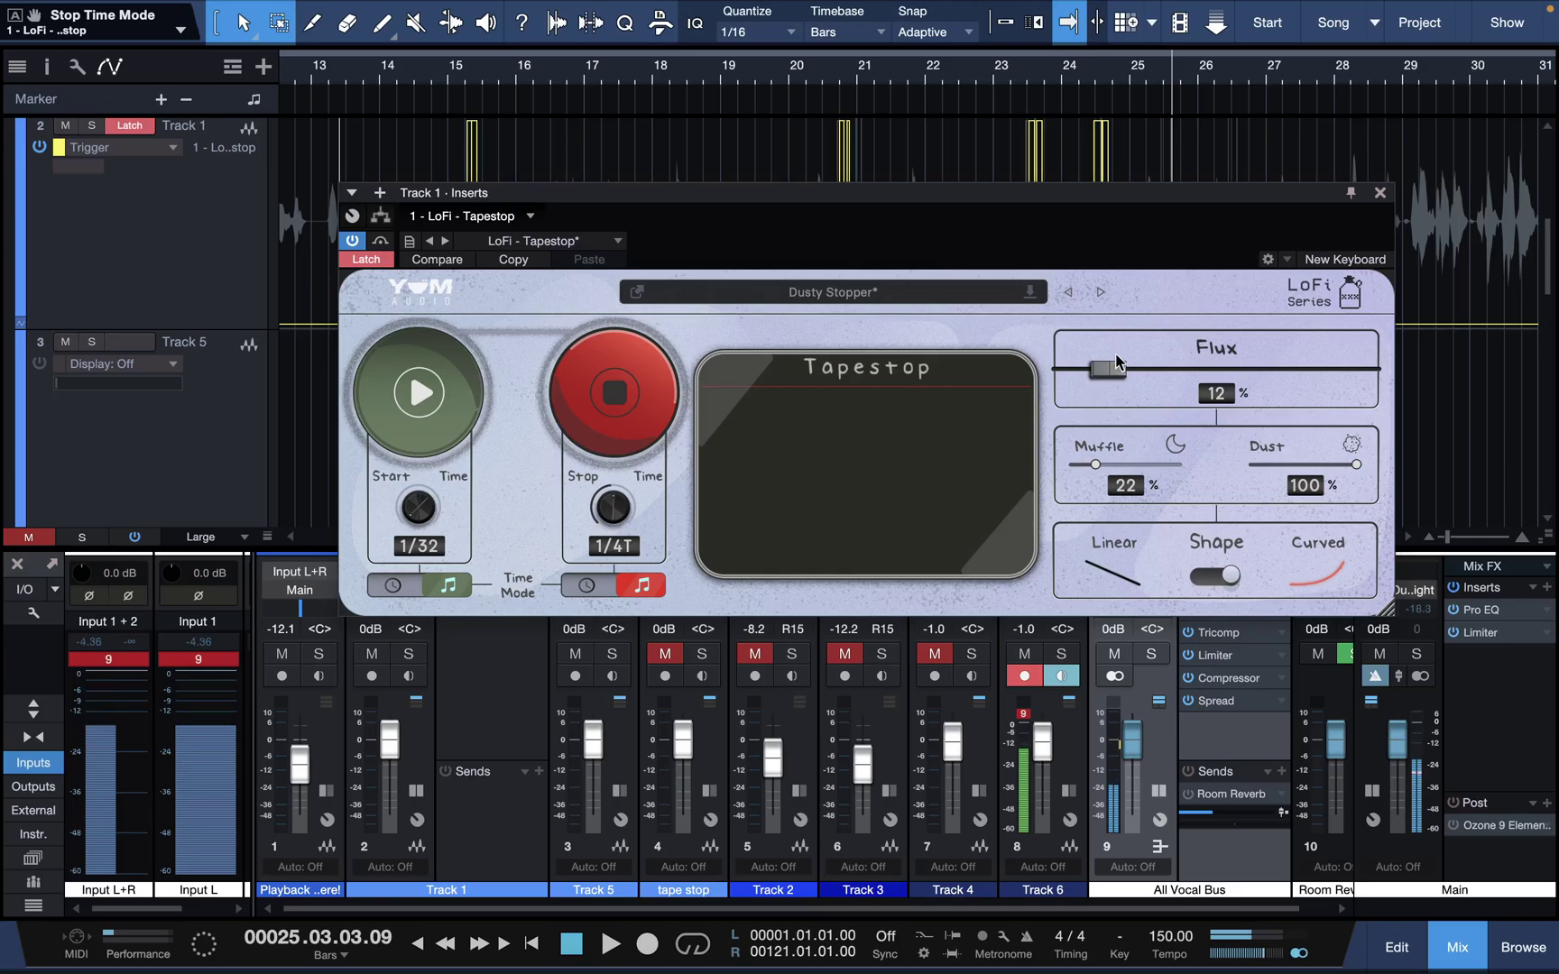
# Step: Look through Tapestop's factory presets down to Warbling Stopper and close the preset browser without loading one
pyautogui.click(807, 292)
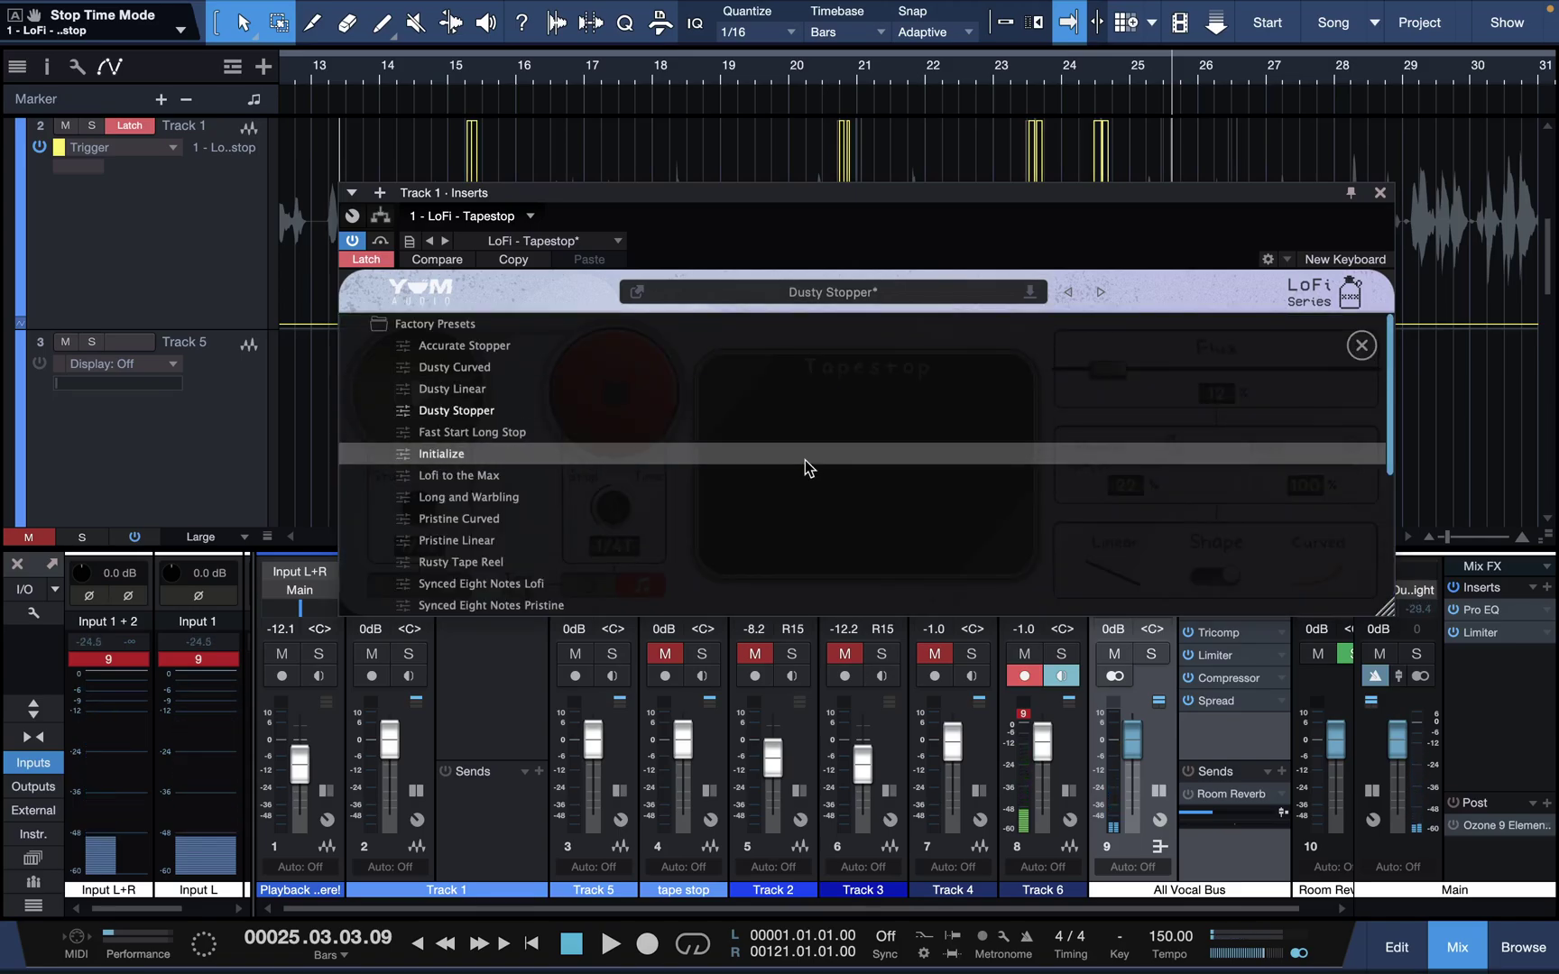
pyautogui.scroll(-5, 963, 581)
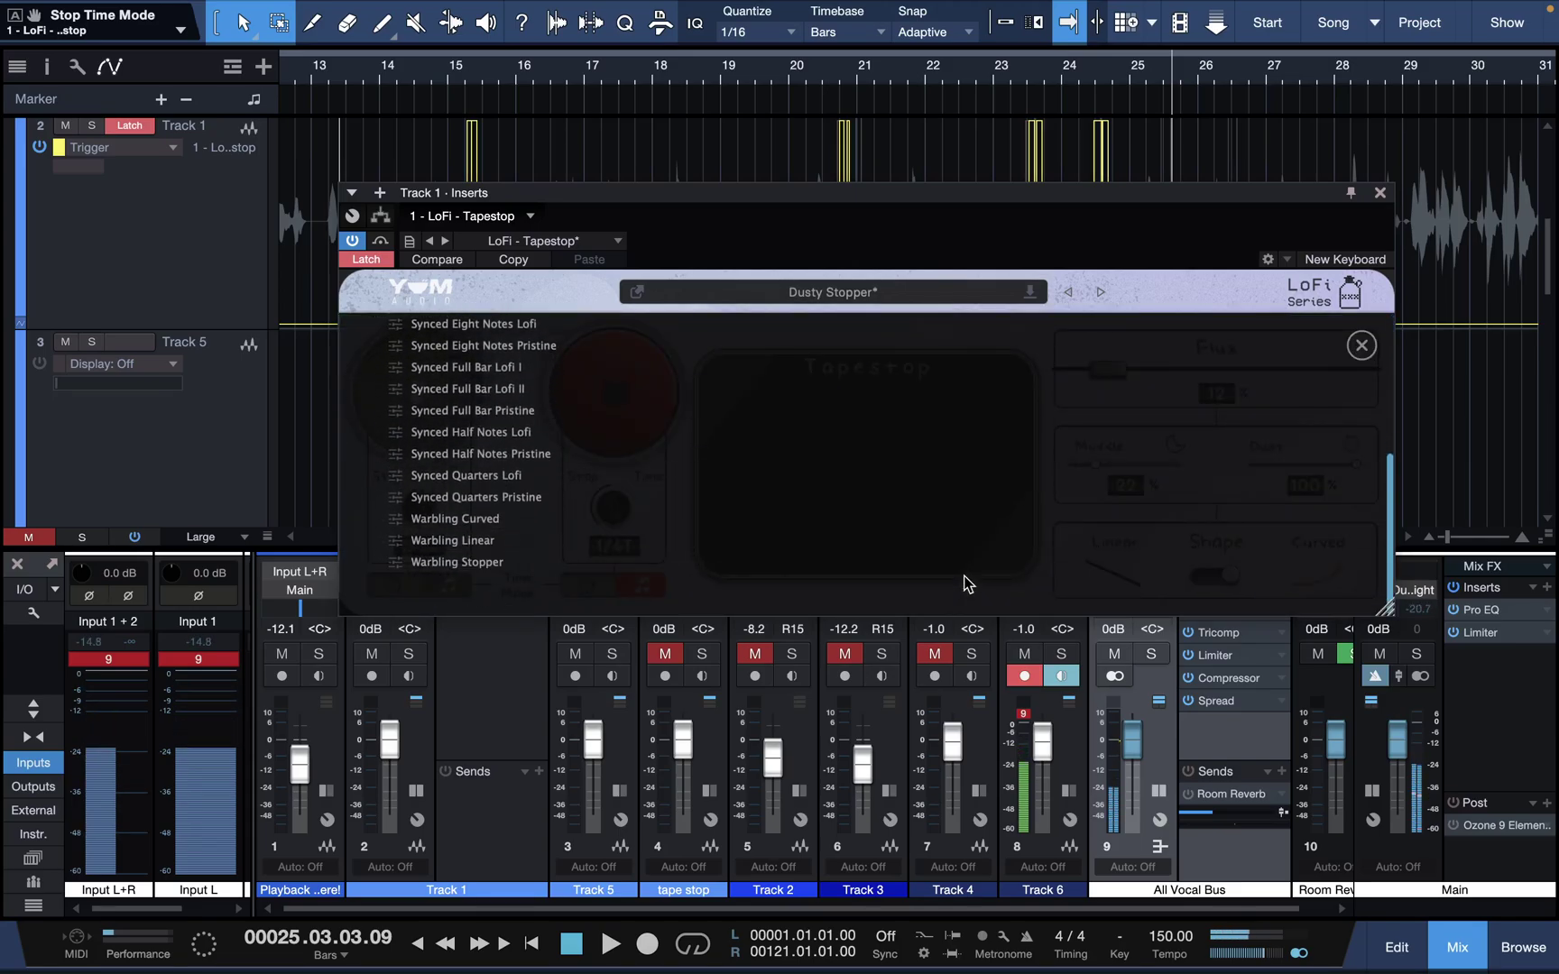
pyautogui.scroll(3, 963, 582)
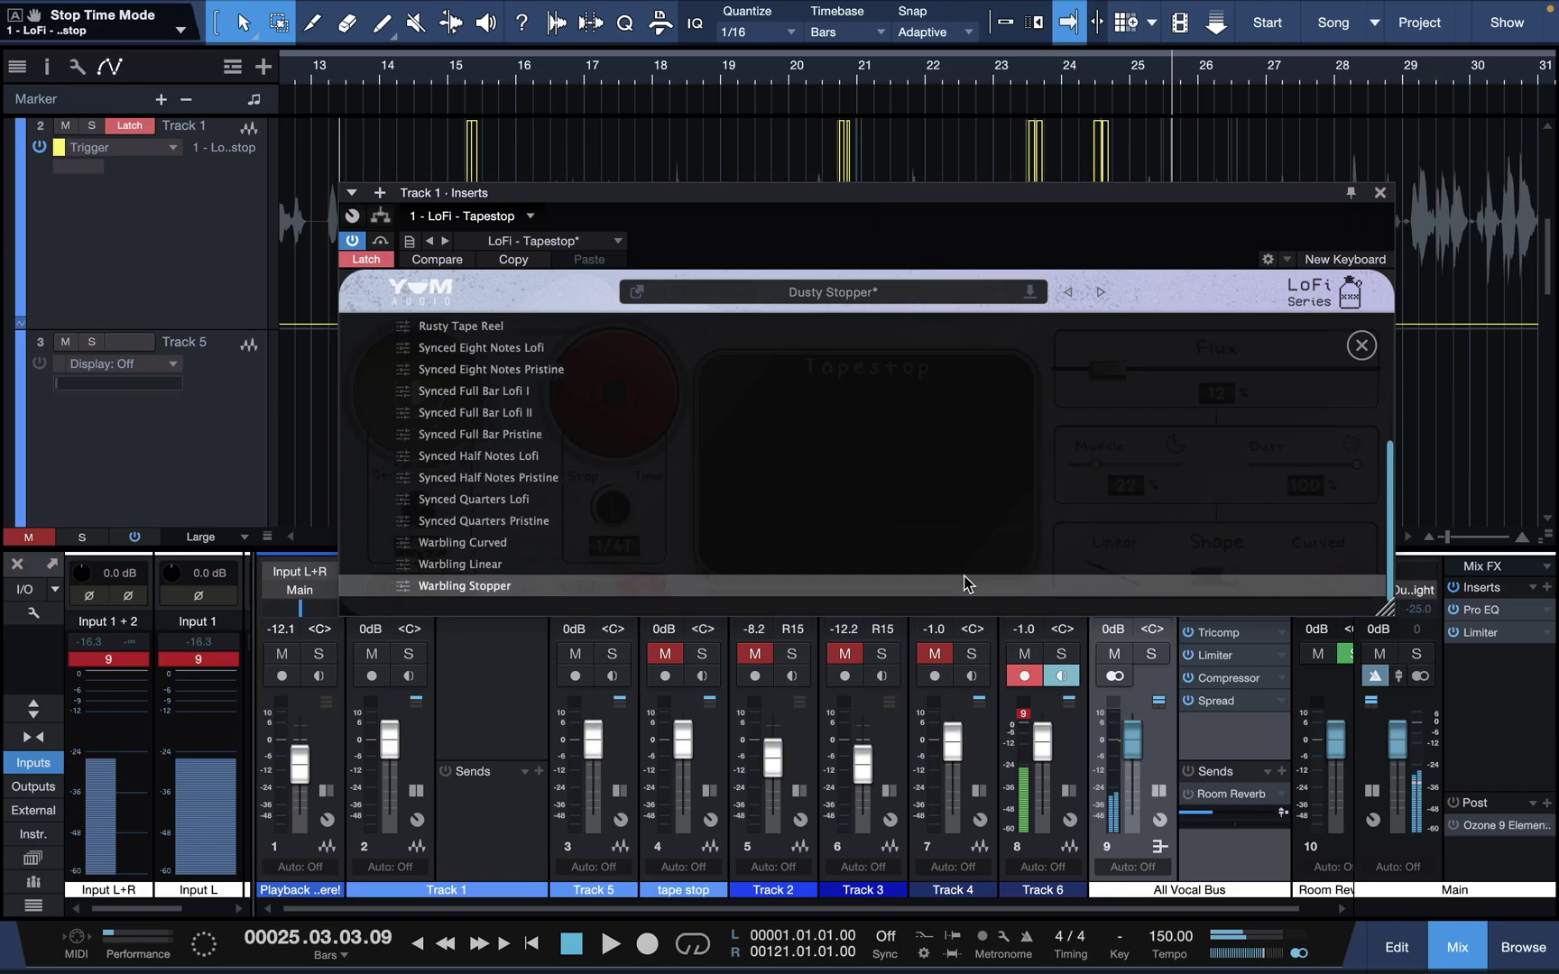
pyautogui.click(1215, 306)
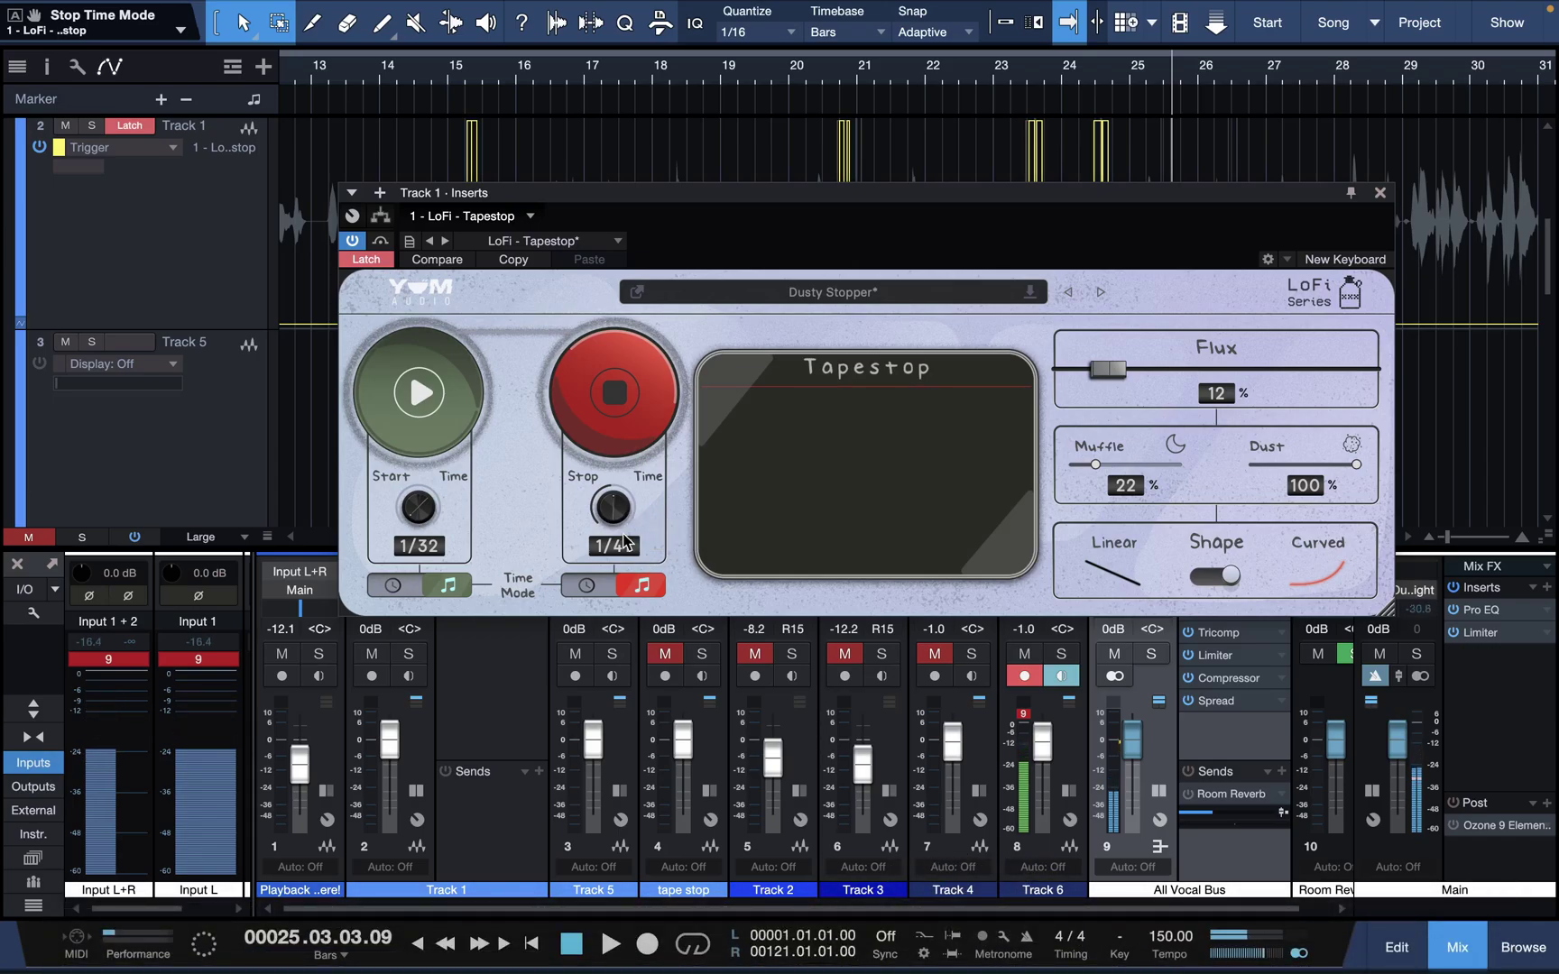
# Step: Show the stop time in milliseconds once more and return it to the synced note mode
pyautogui.click(587, 589)
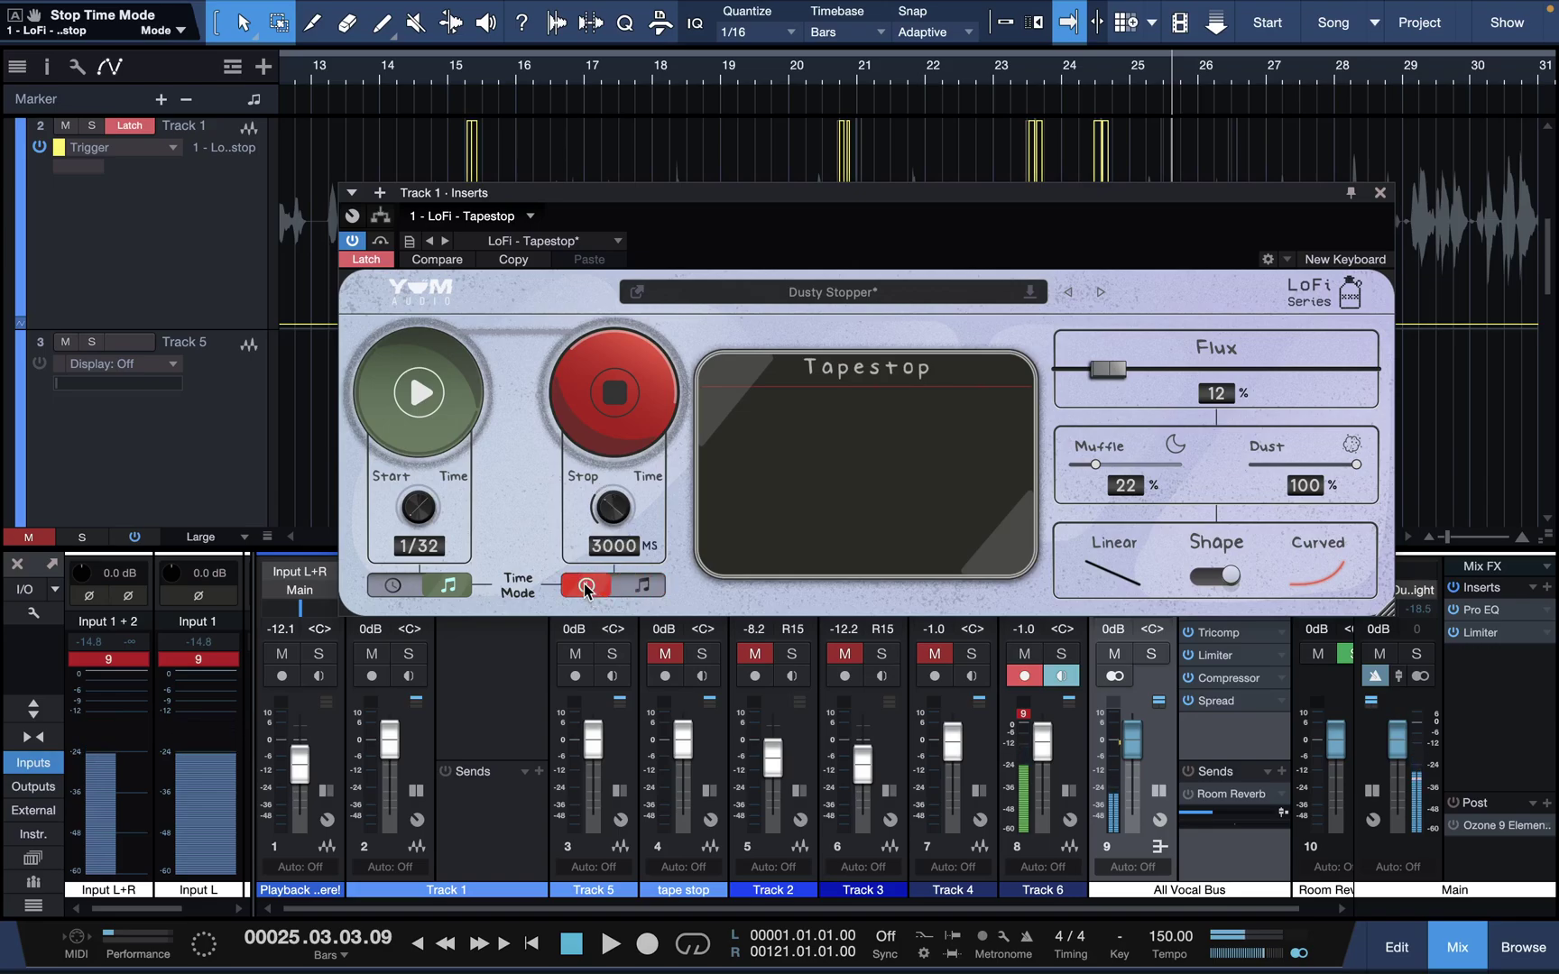
pyautogui.click(631, 588)
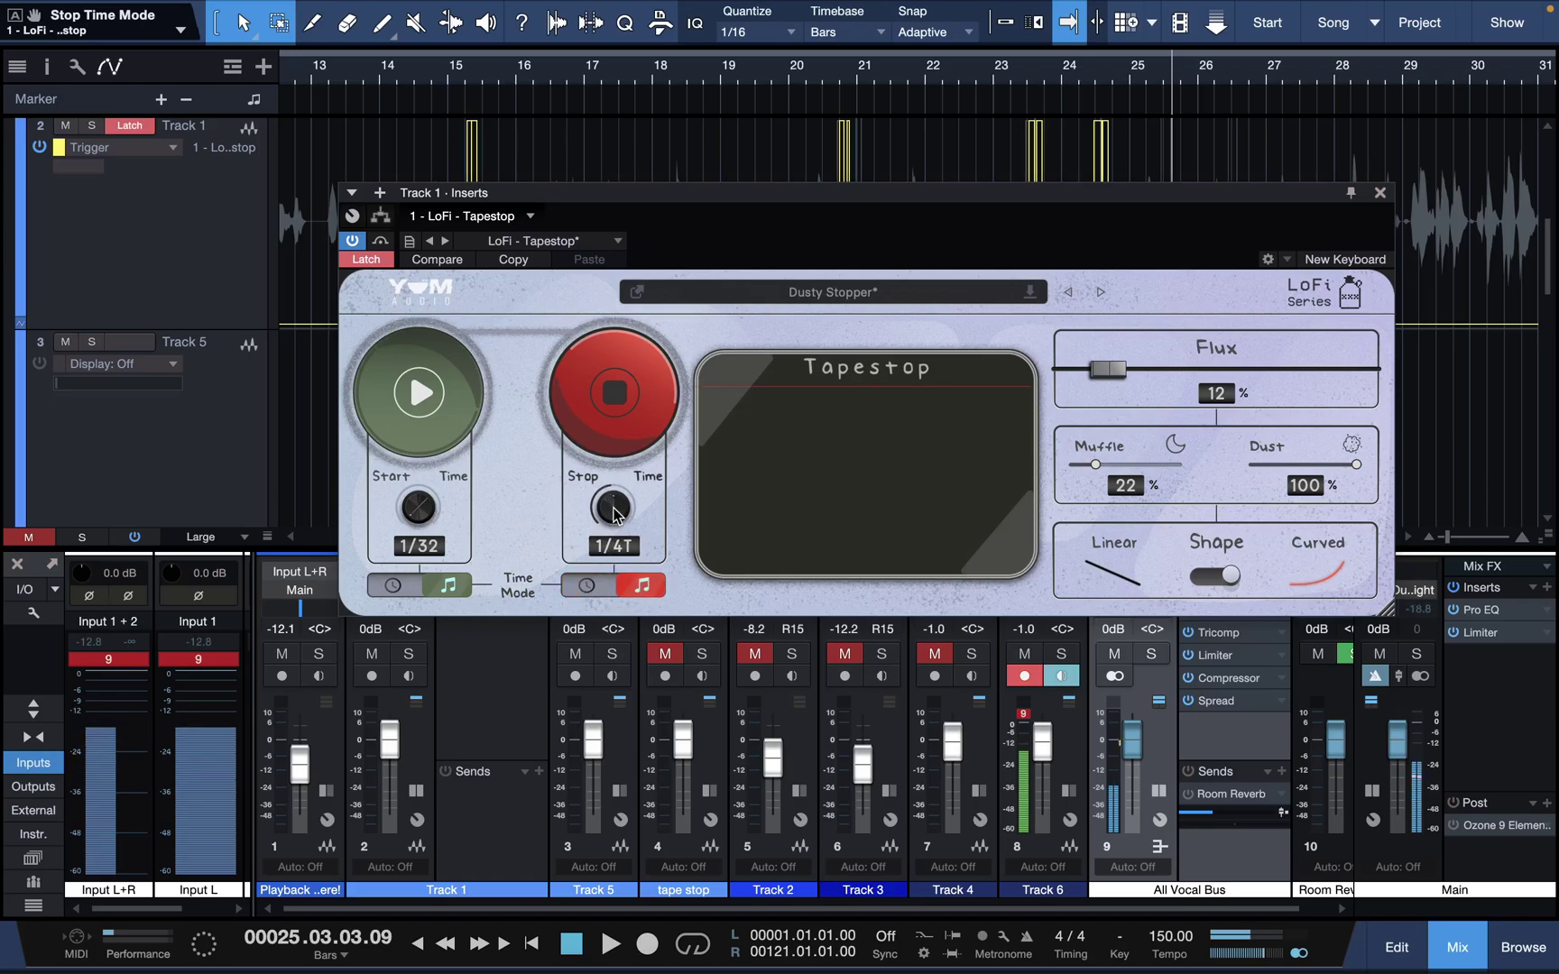